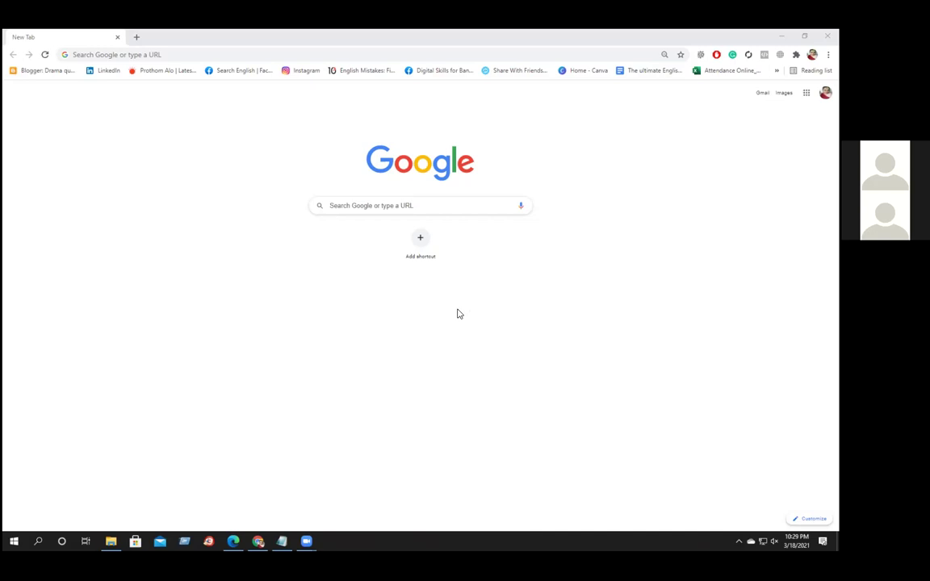
left_click(371, 205)
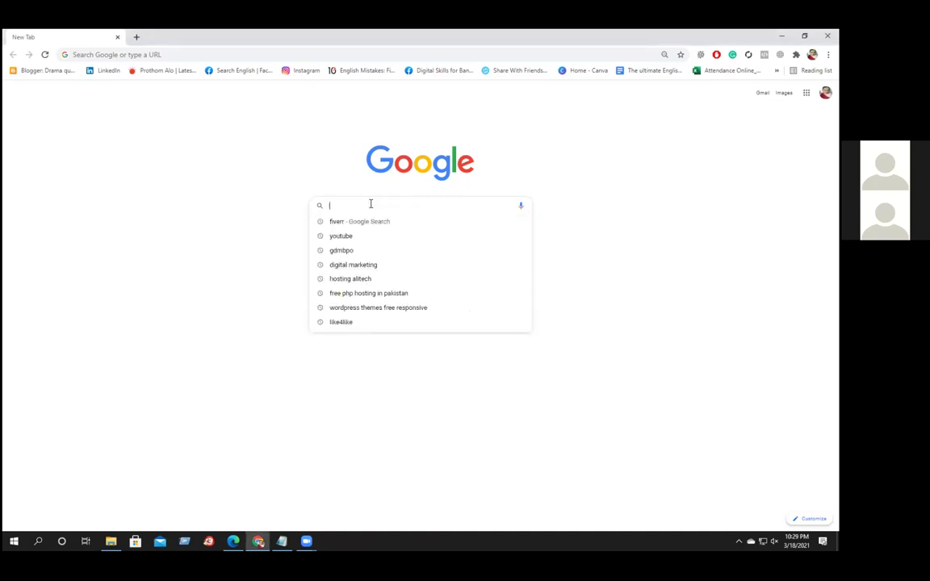
type("hea")
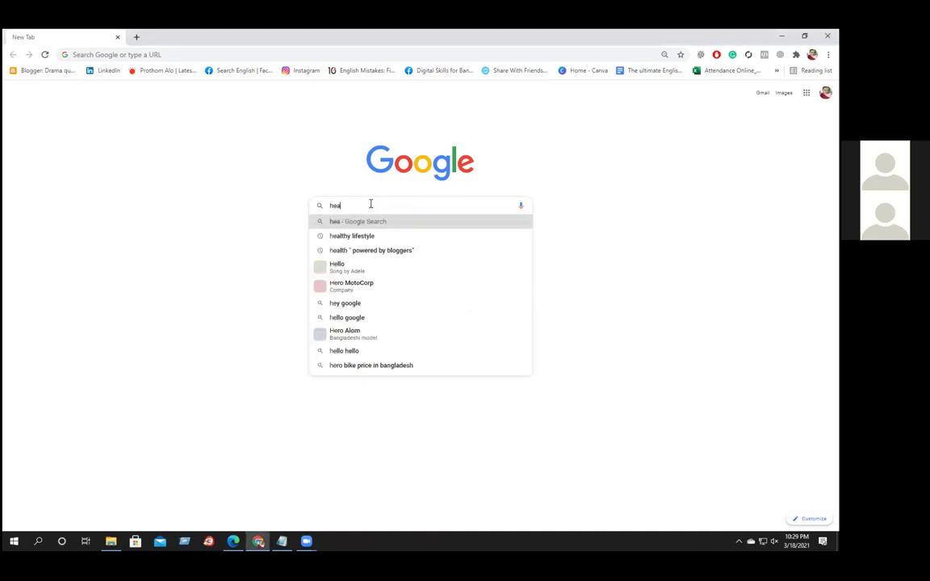
type("lth")
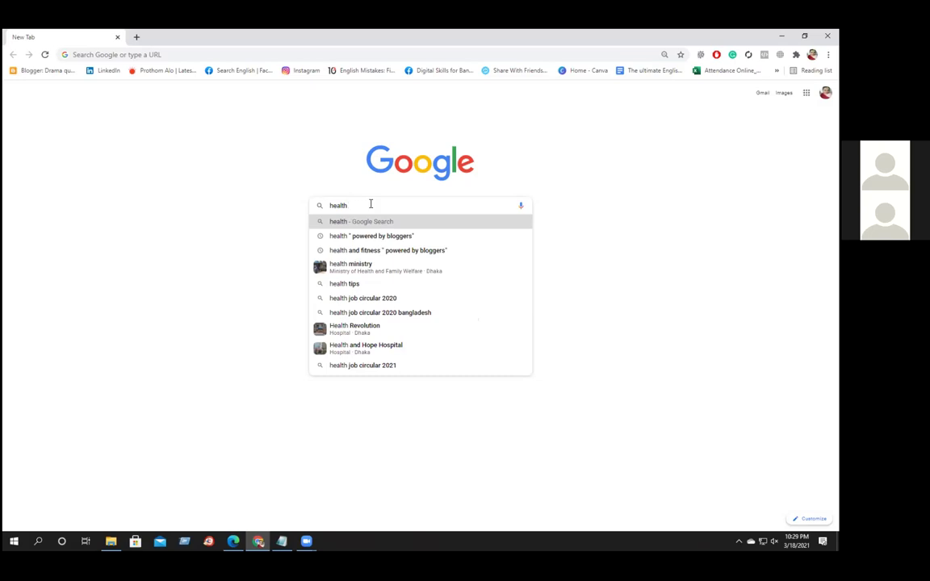
type("@")
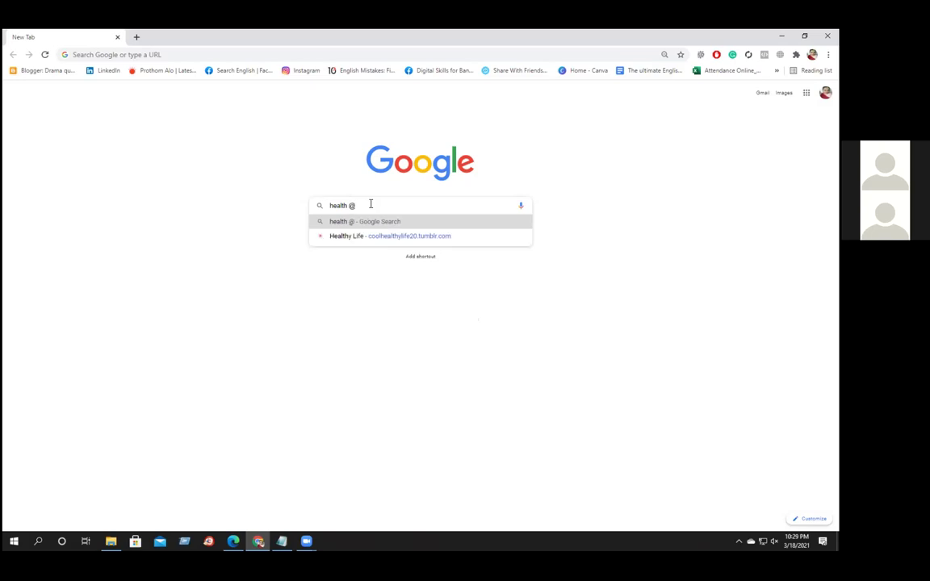
type("gma")
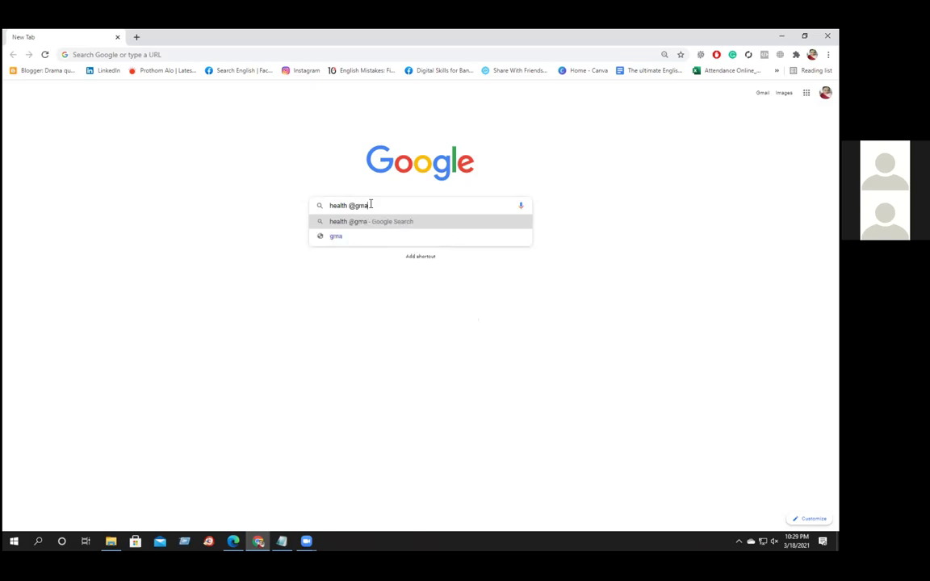
type("il .com")
type("ge")
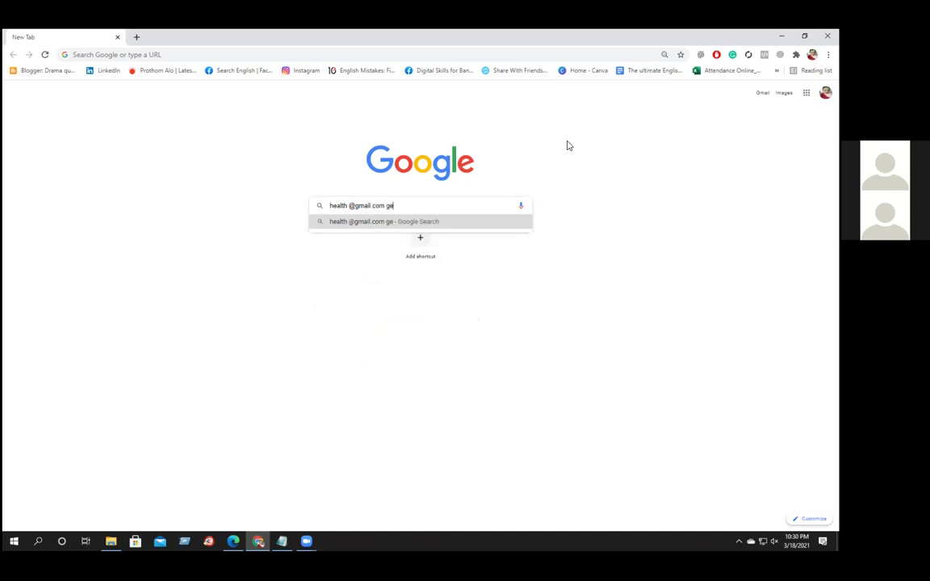
type("rmany")
left_click(384, 205)
type("@")
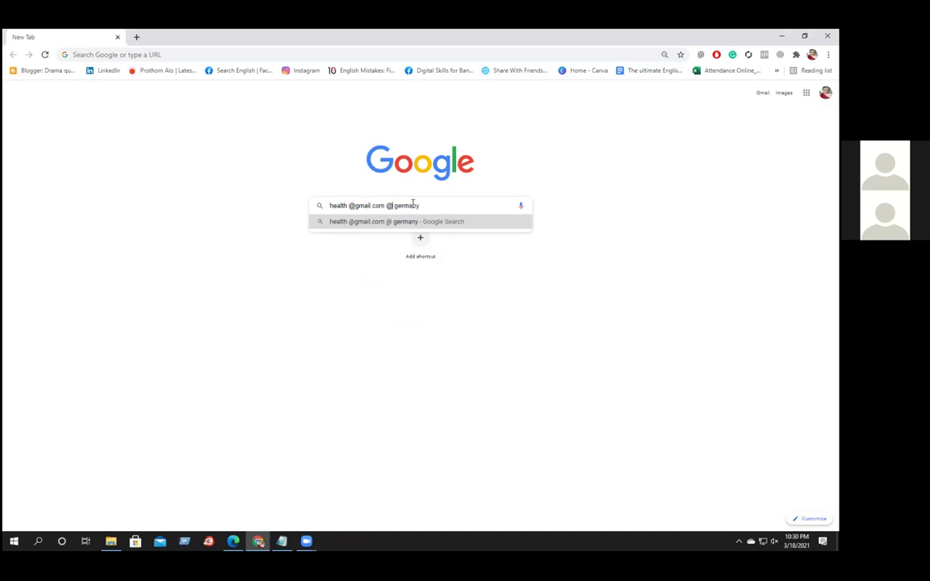
type("yahoo ")
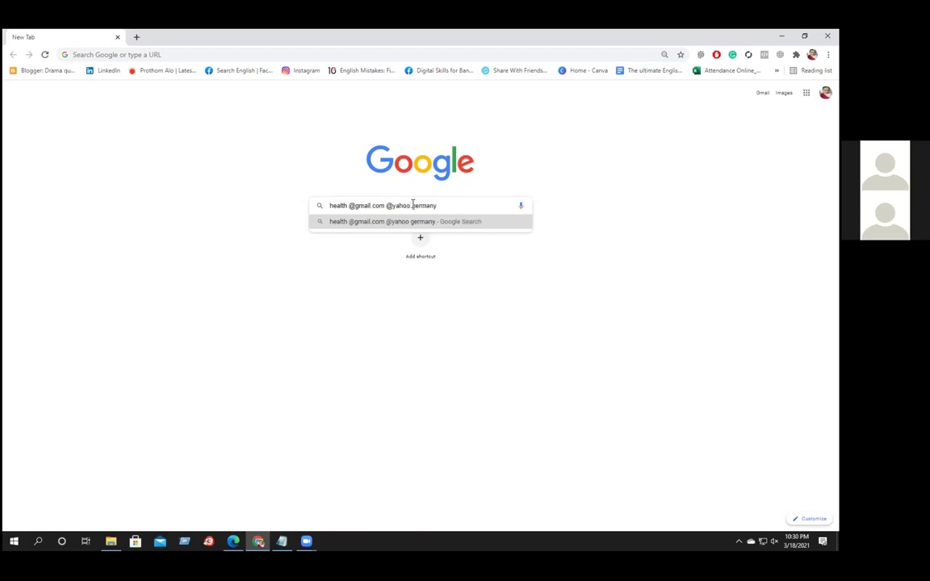
type(".com @")
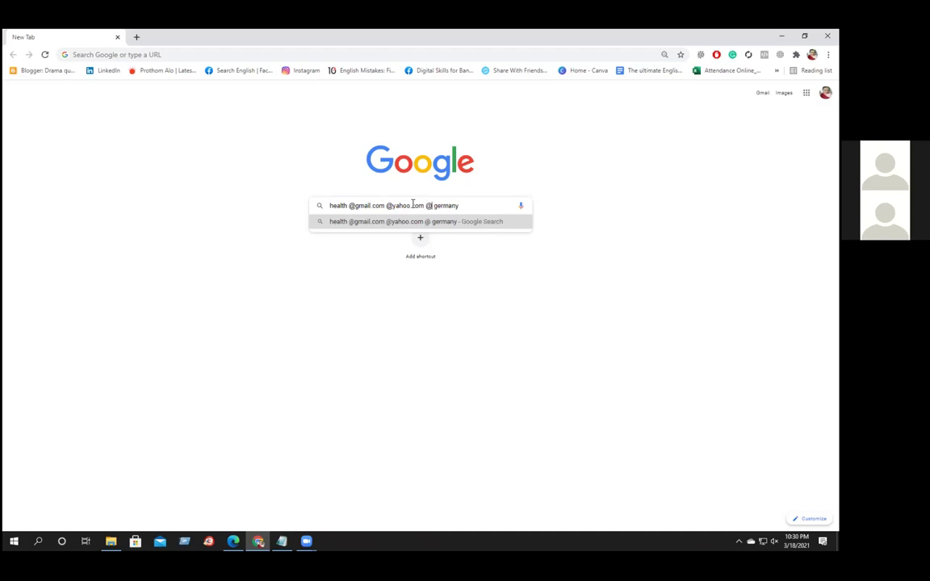
type("aol.com @")
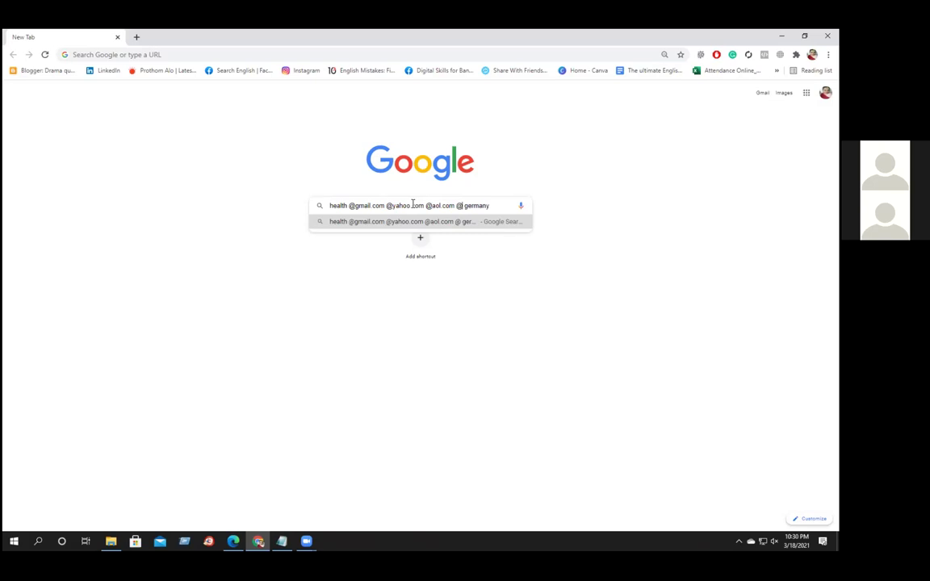
type("hotmail.com")
key("Return")
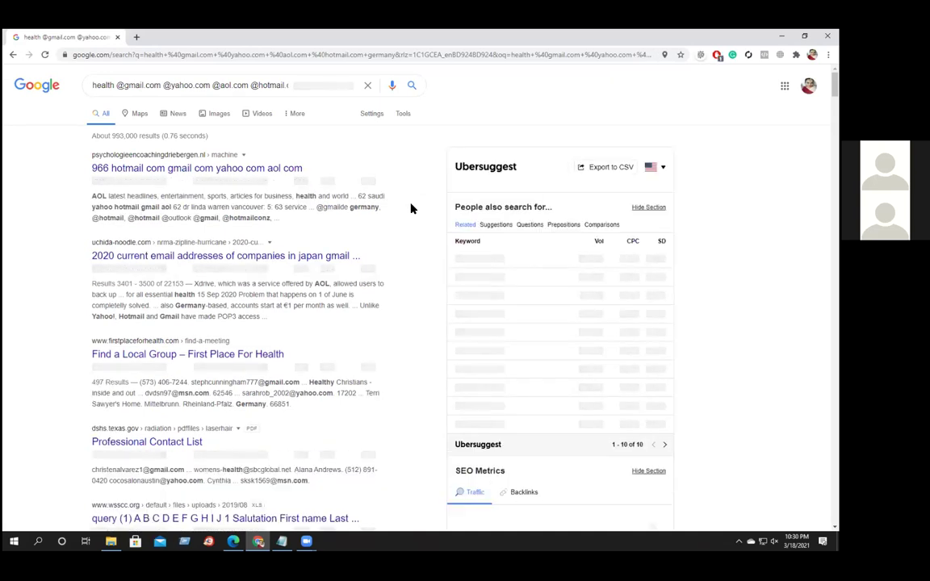
left_click(135, 38)
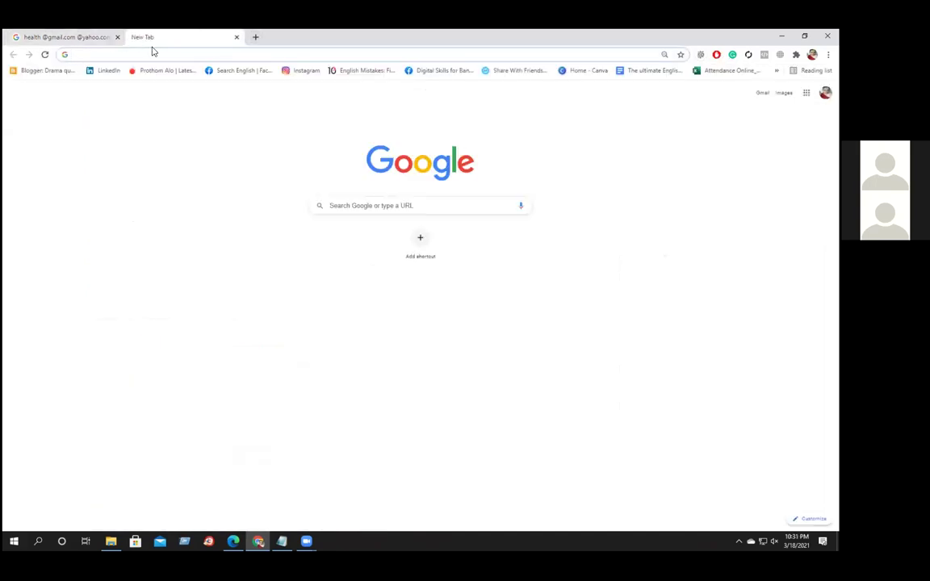
Search for 'email extractor 1.6.1' using the address bar suggestion.
type("email ")
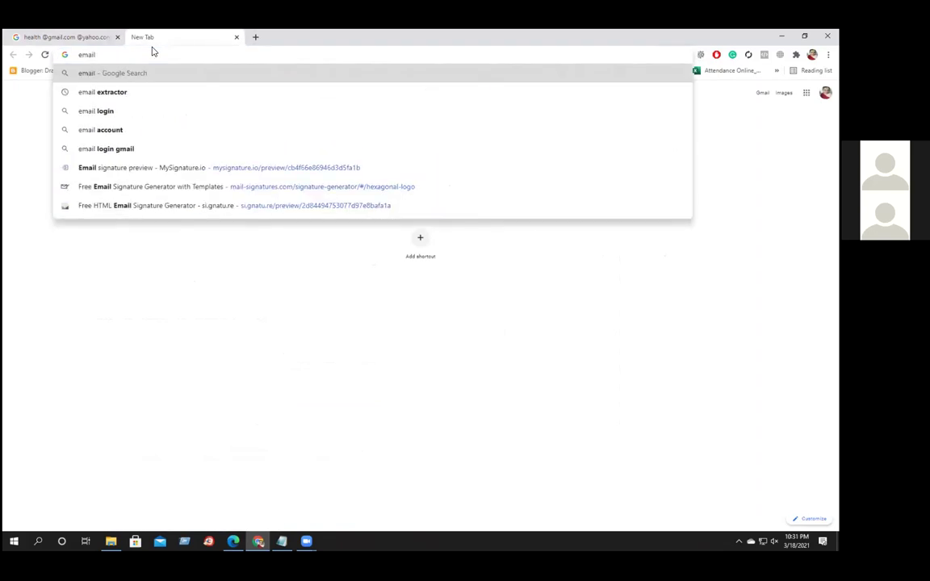
type("e")
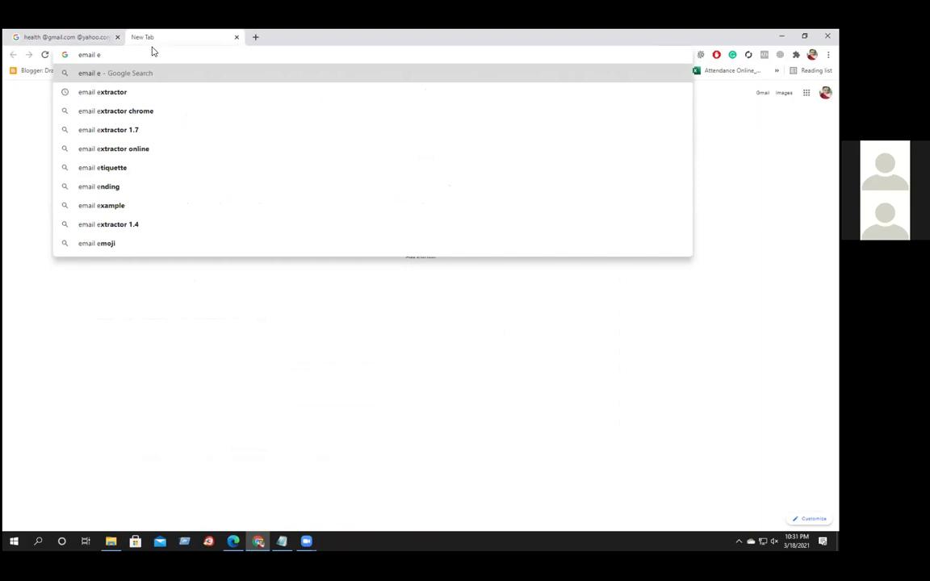
type("xtractor")
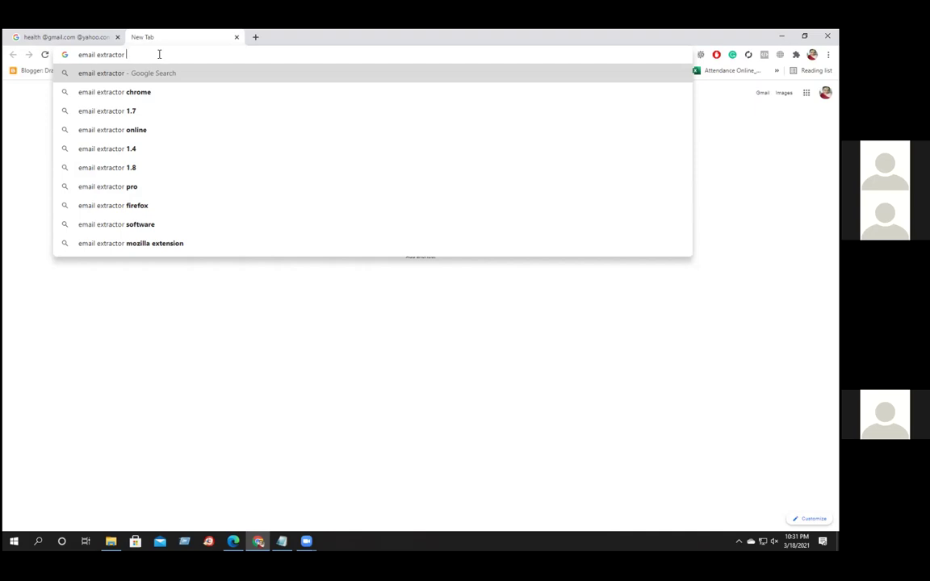
type("1.")
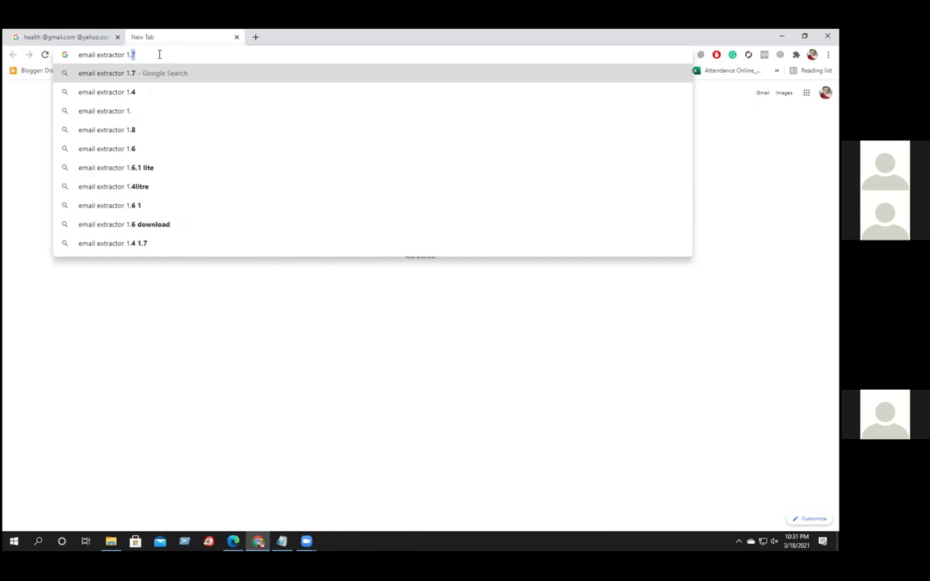
type("6.1")
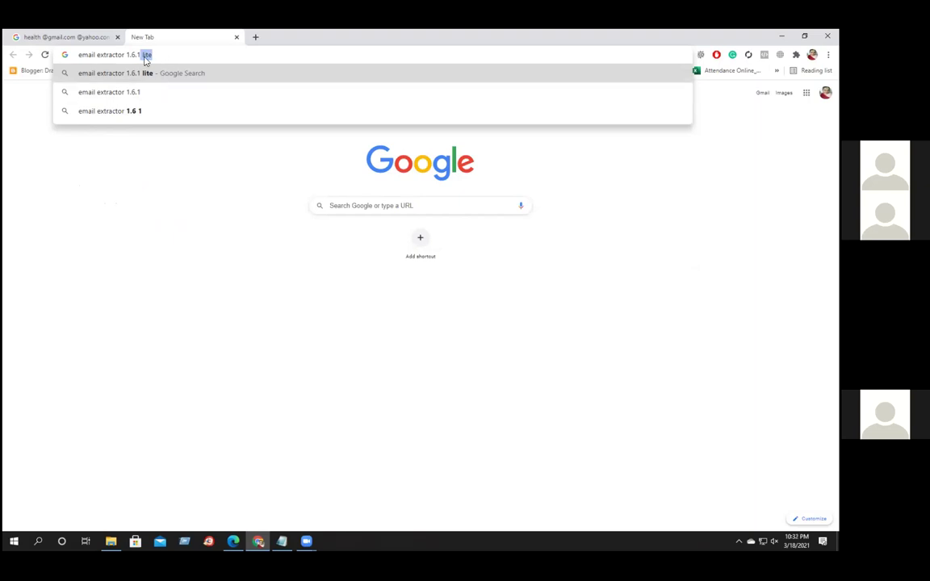
left_click(144, 112)
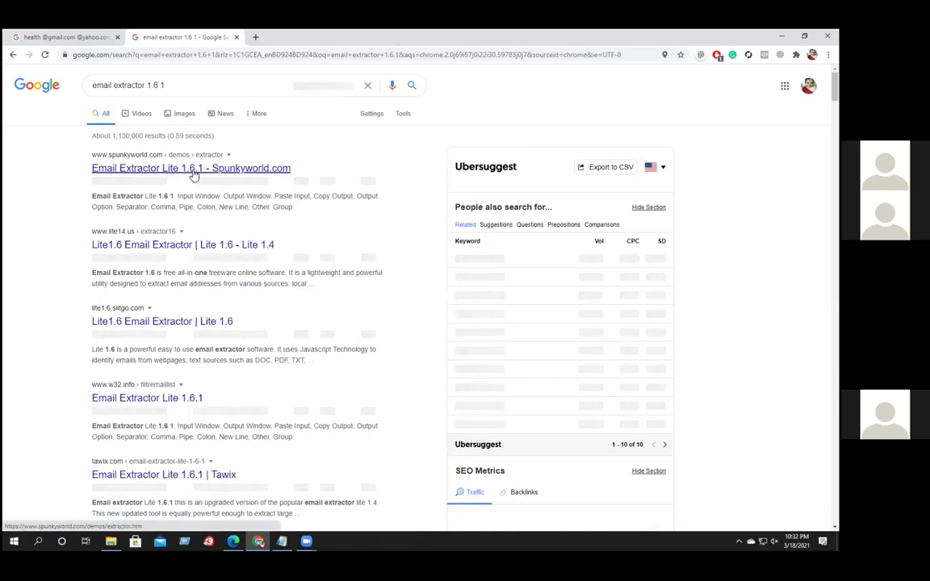
Open the Spunkyworld Email Extractor Lite 1.6.1 page in its own tab and close the extractor search tab.
middle_click(192, 172)
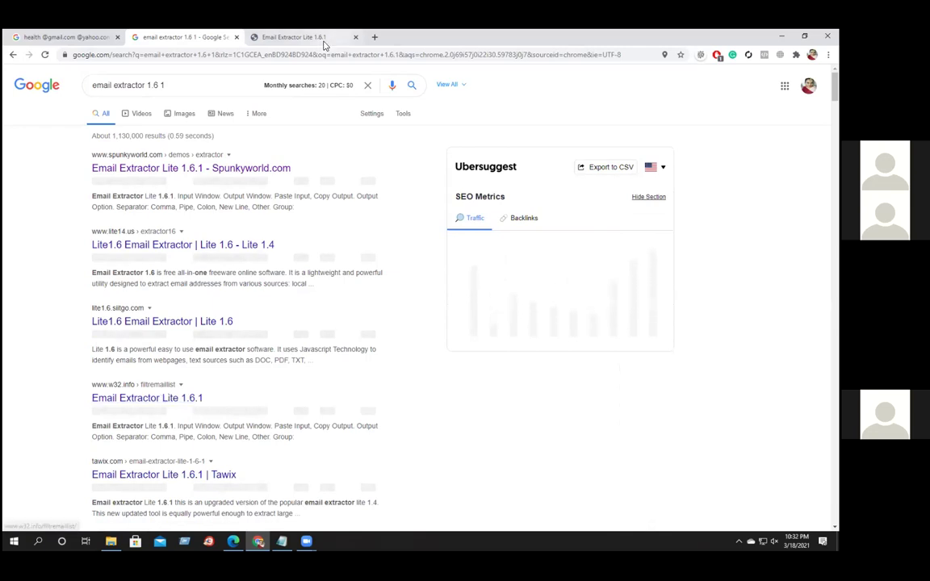
left_click(297, 41)
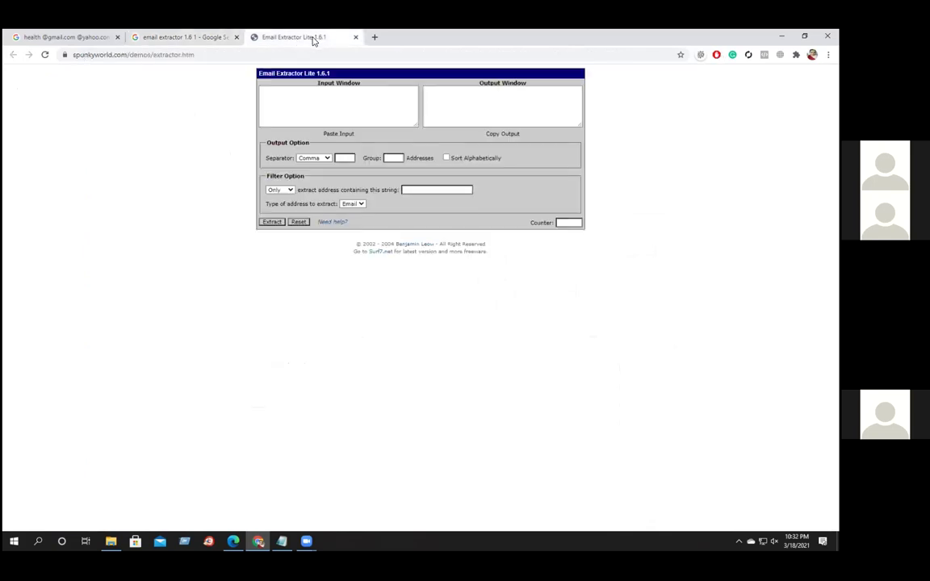
left_click(236, 38)
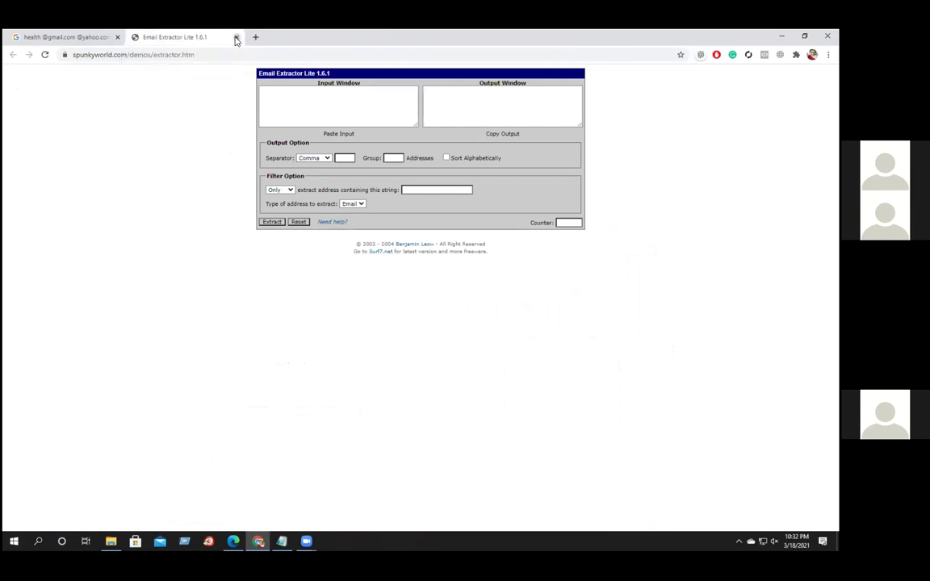
left_click(60, 39)
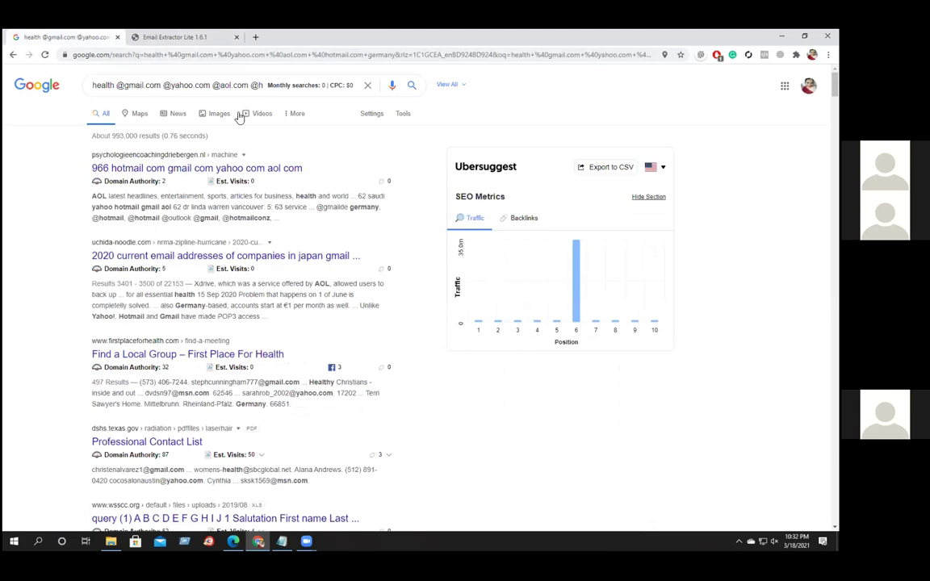
Paste the health search results page text into the Email Extractor Lite input window.
key("ctrl+a")
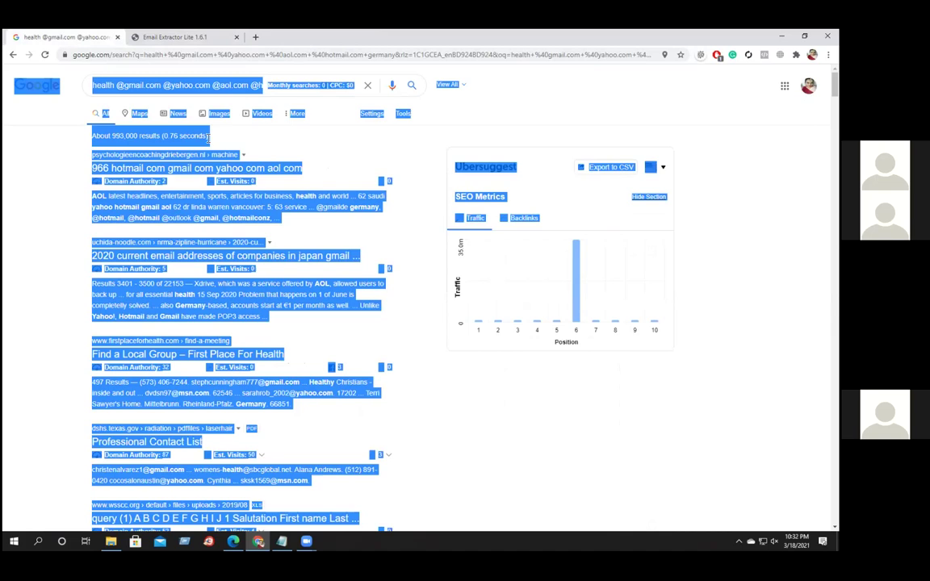
left_click(185, 38)
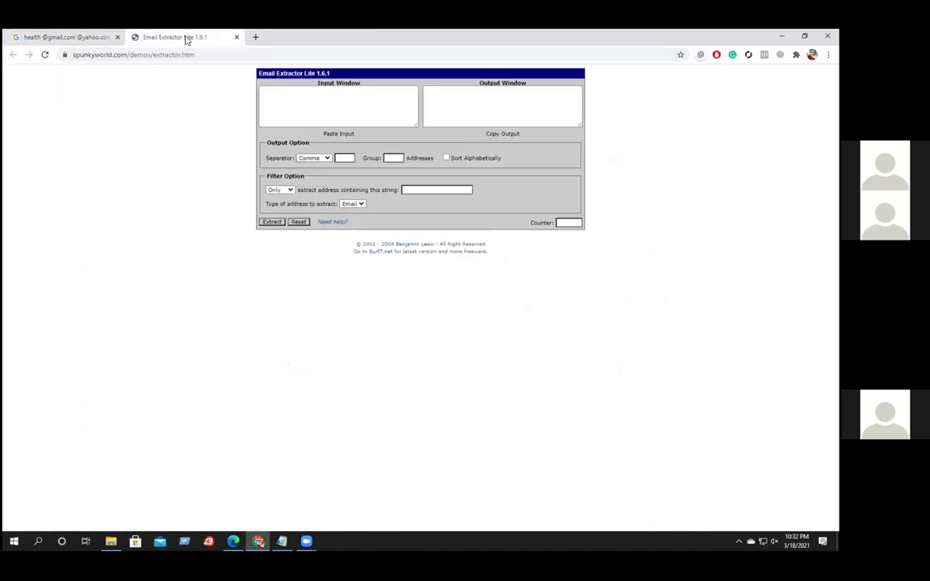
left_click(307, 100)
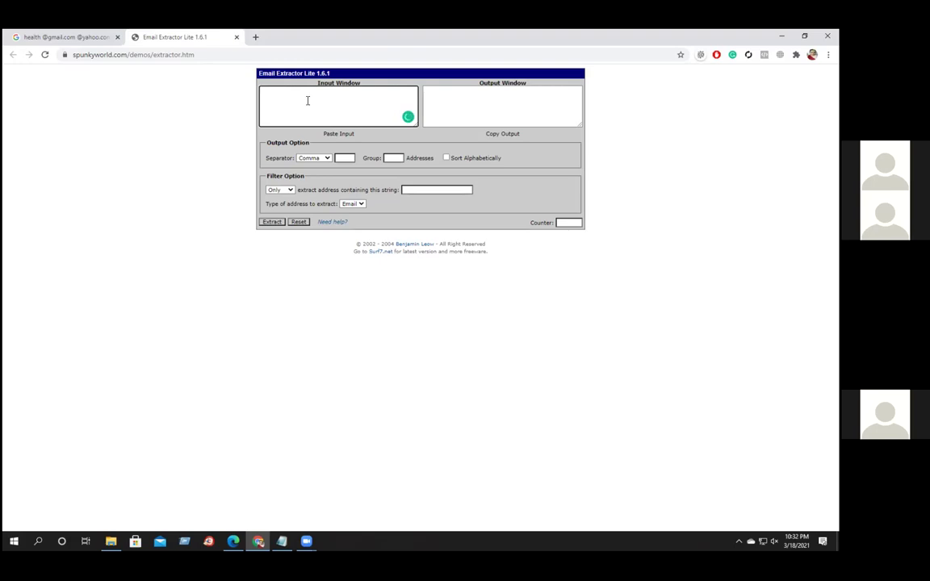
key("ctrl+v")
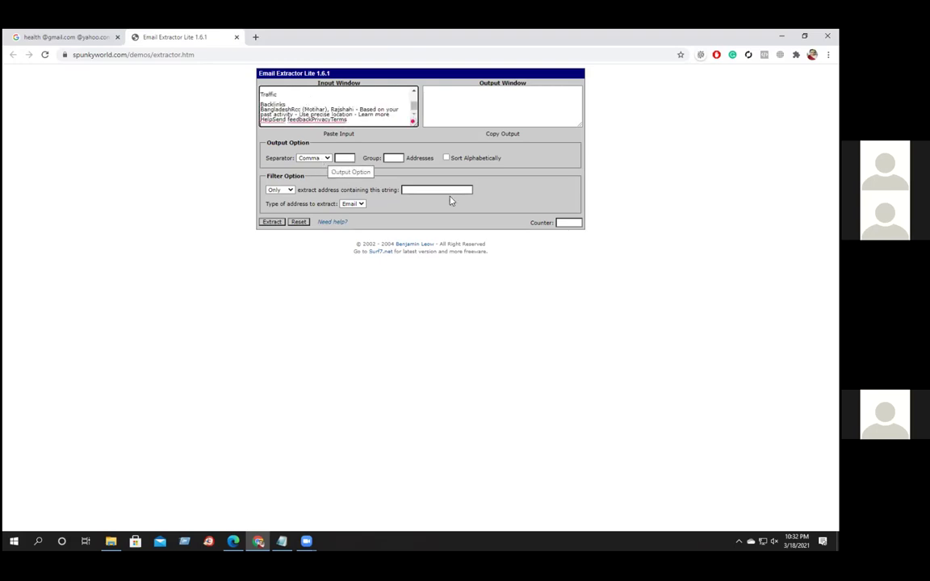
Extract the addresses one per line at 125% zoom and select all 246 results.
key("ctrl+plus")
key("ctrl+plus")
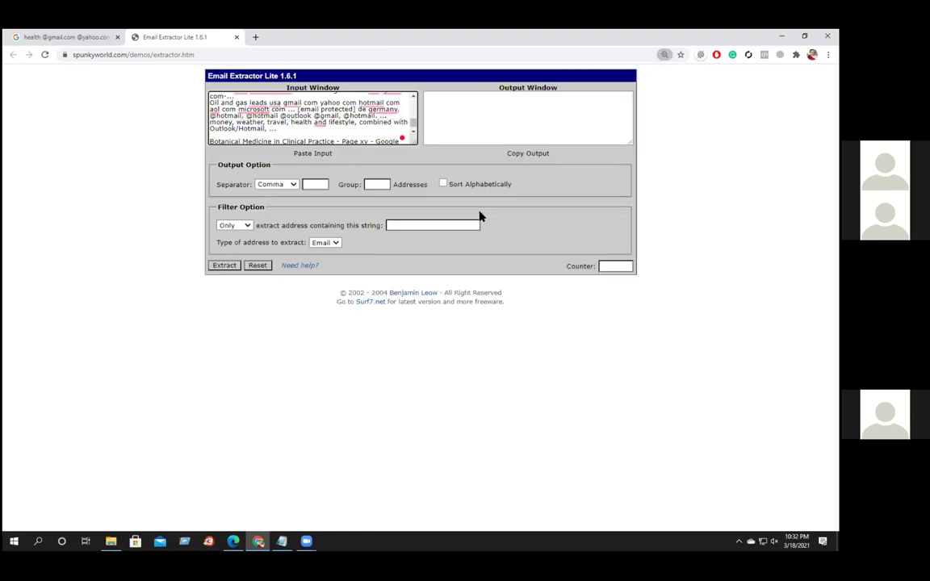
left_click(294, 186)
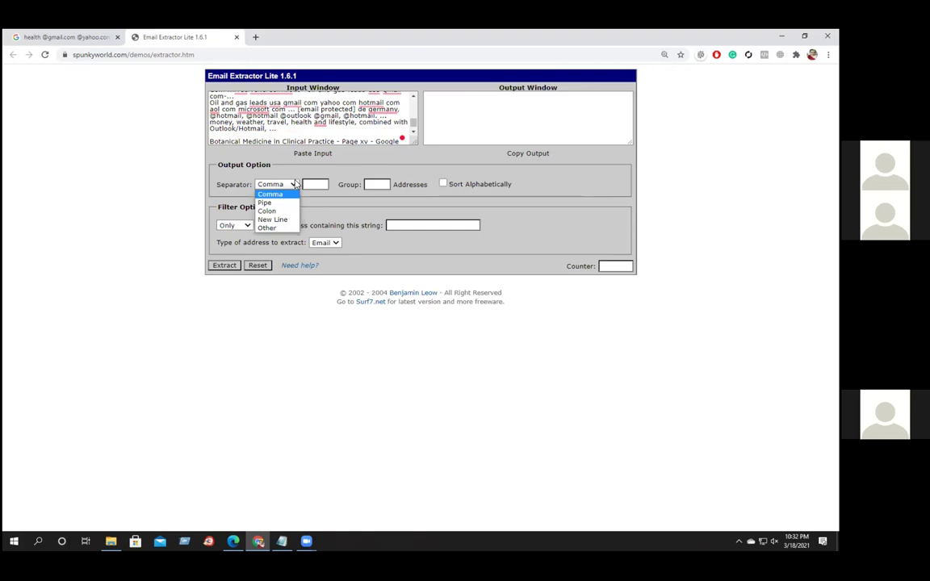
left_click(274, 222)
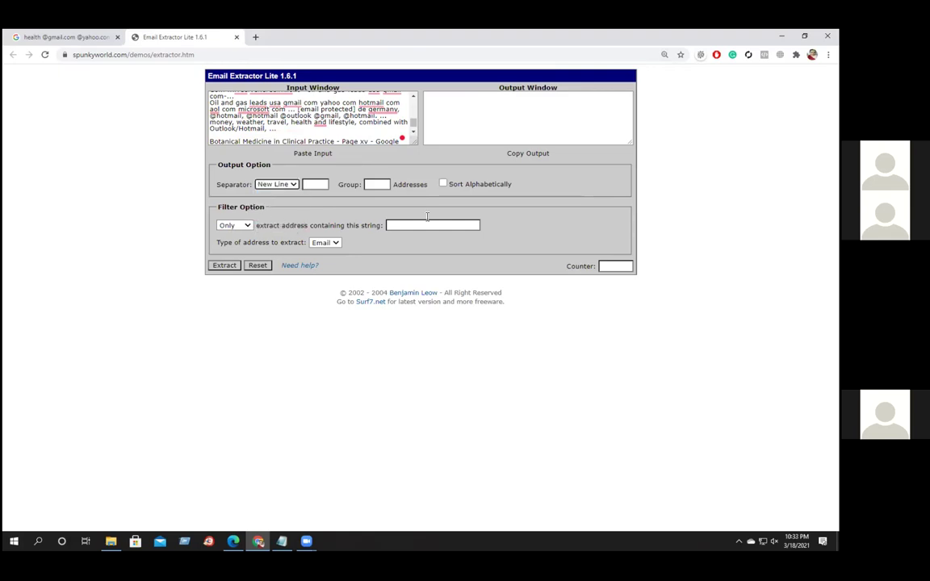
left_click(226, 267)
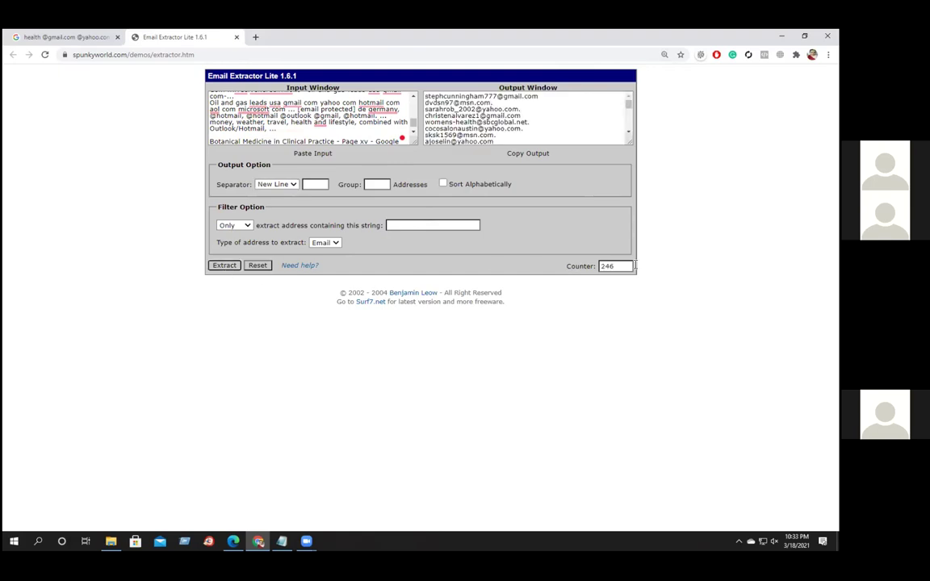
left_click(534, 132)
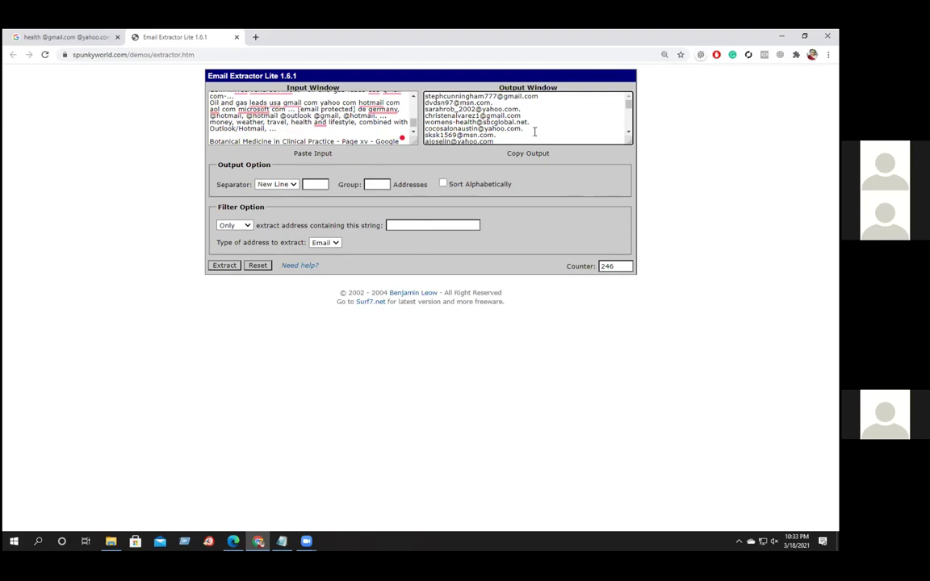
key("ctrl+a")
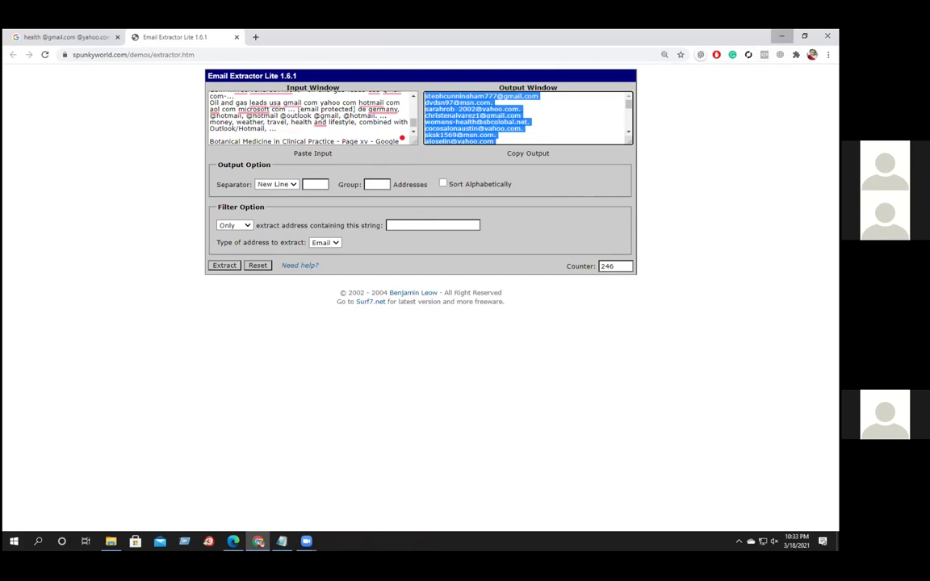
left_click(781, 36)
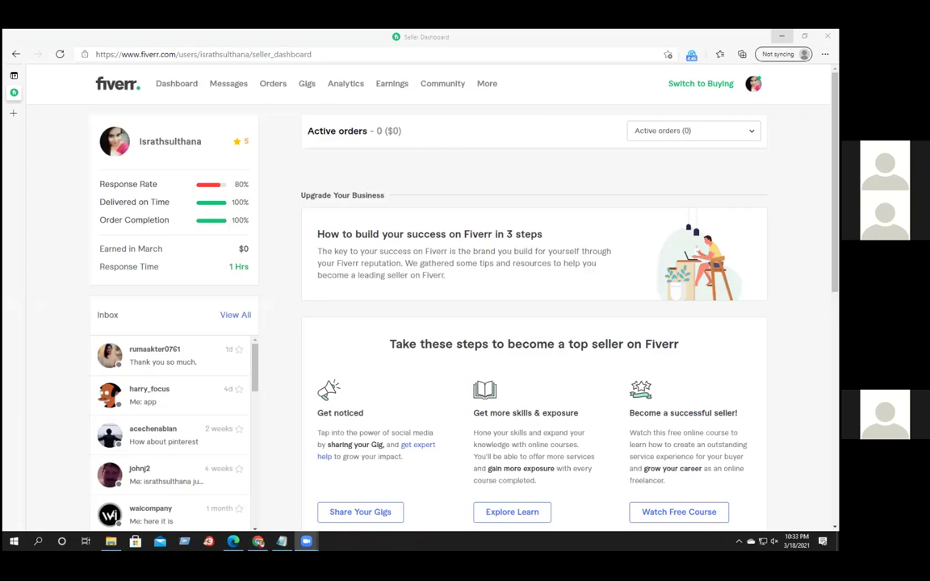
Minimize the Edge window showing the Fiverr seller dashboard.
left_click(781, 36)
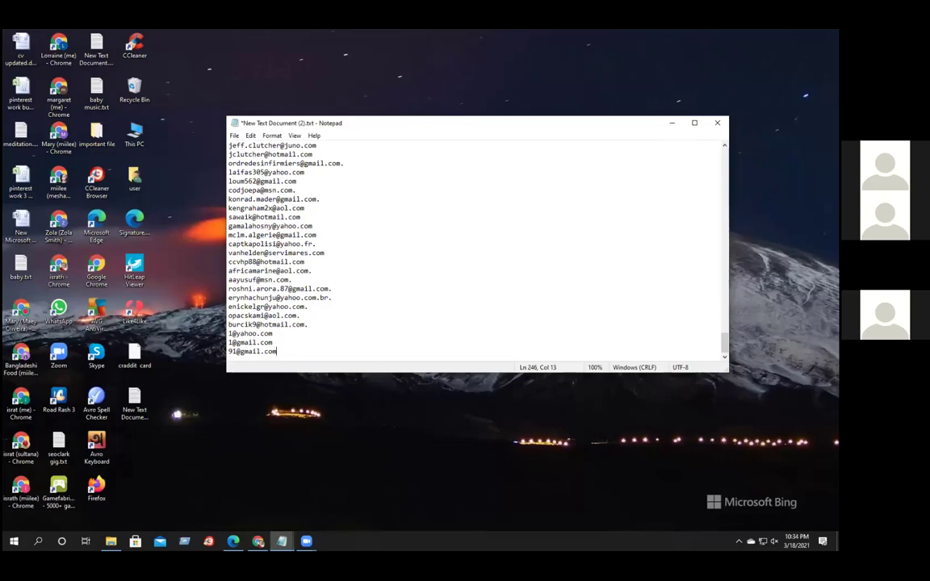
Delete trailing periods from the bottom addresses, trimming a .br suffix and restoring a .fr ending.
left_click(311, 325)
key("BackSpace")
key("BackSpace")
left_click(315, 307)
key("BackSpace")
left_click(341, 299)
key("BackSpace")
key("BackSpace")
key("BackSpace")
key("BackSpace")
key("BackSpace")
left_click(303, 279)
key("BackSpace")
left_click(318, 270)
key("BackSpace")
left_click(322, 243)
key("BackSpace")
key("BackSpace")
key("BackSpace")
key("BackSpace")
type(".fr")
left_click(322, 199)
key("BackSpace")
left_click(346, 163)
key("BackSpace")
Higher up the list, strip an mx. ending and remove more trailing periods.
scroll(375, 197, "up", 2)
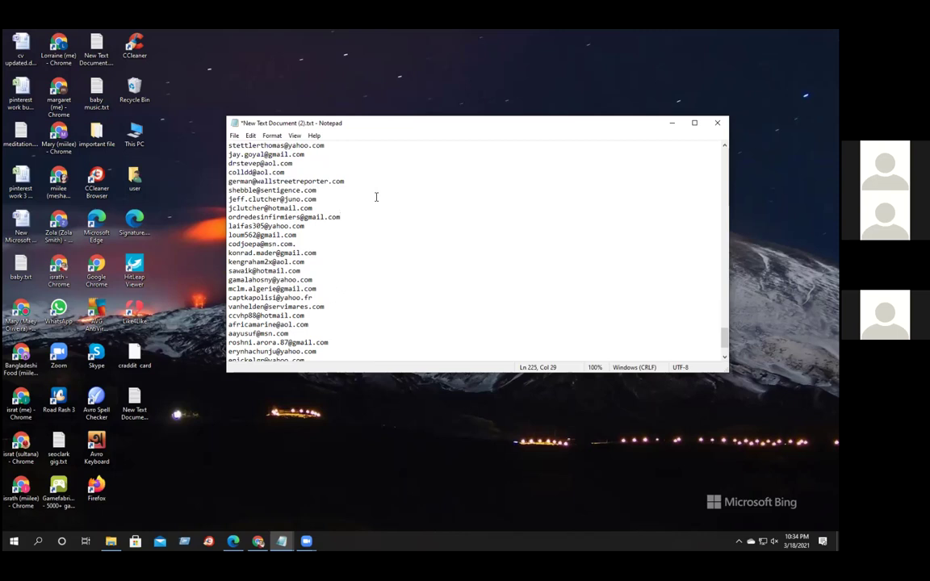
scroll(376, 197, "up", 1)
scroll(375, 197, "up", 1)
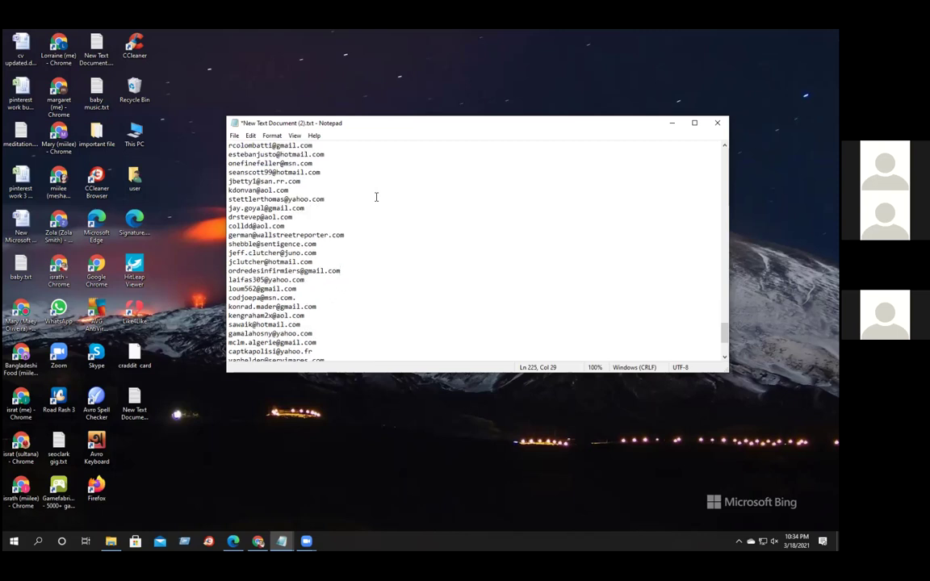
scroll(376, 197, "up", 1)
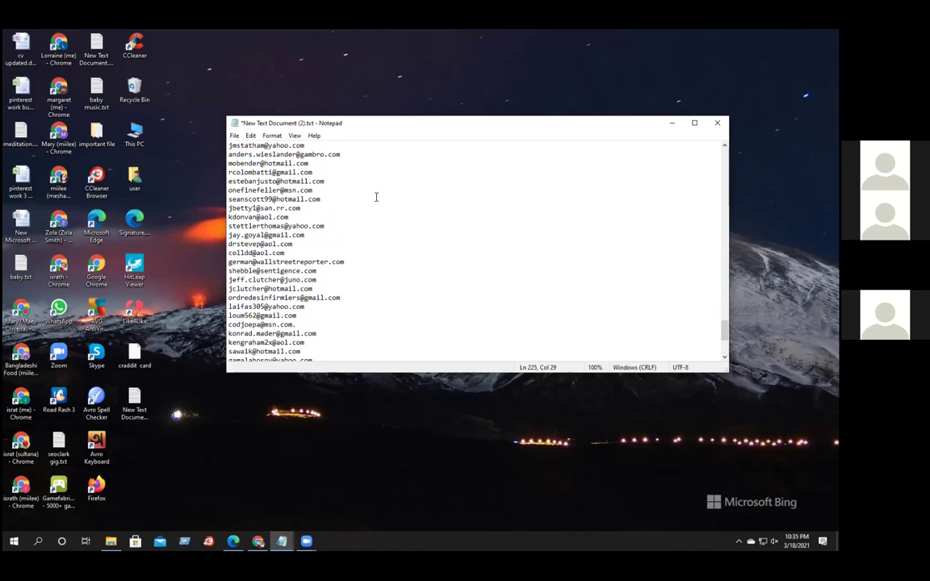
scroll(375, 197, "up", 1)
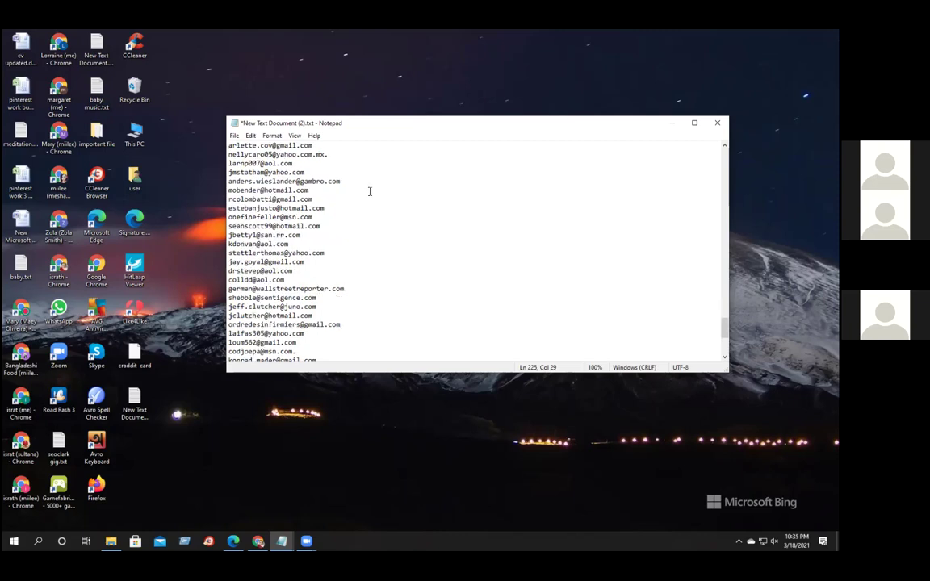
left_click(333, 154)
key("BackSpace")
key("BackSpace")
key("BackSpace")
key("BackSpace")
scroll(339, 161, "up", 2)
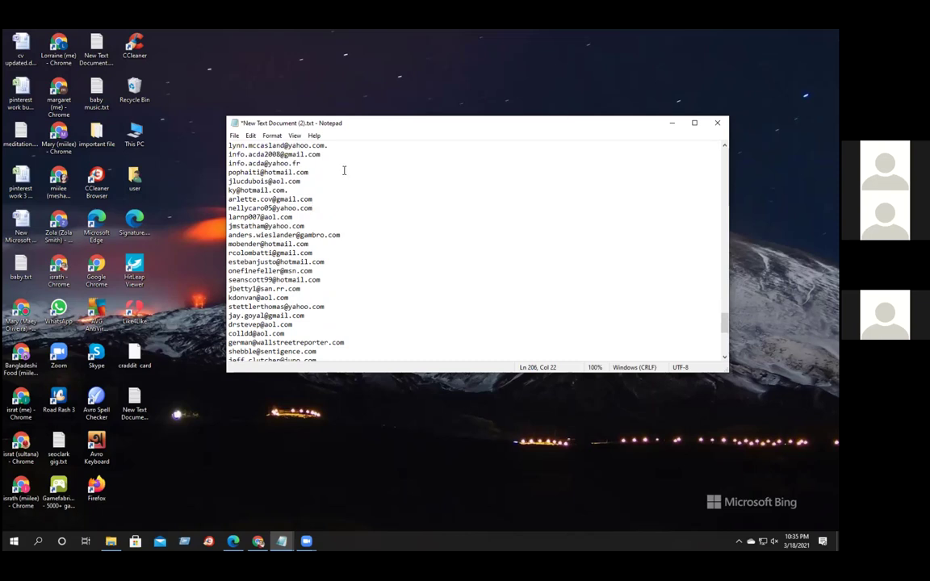
scroll(343, 169, "up", 1)
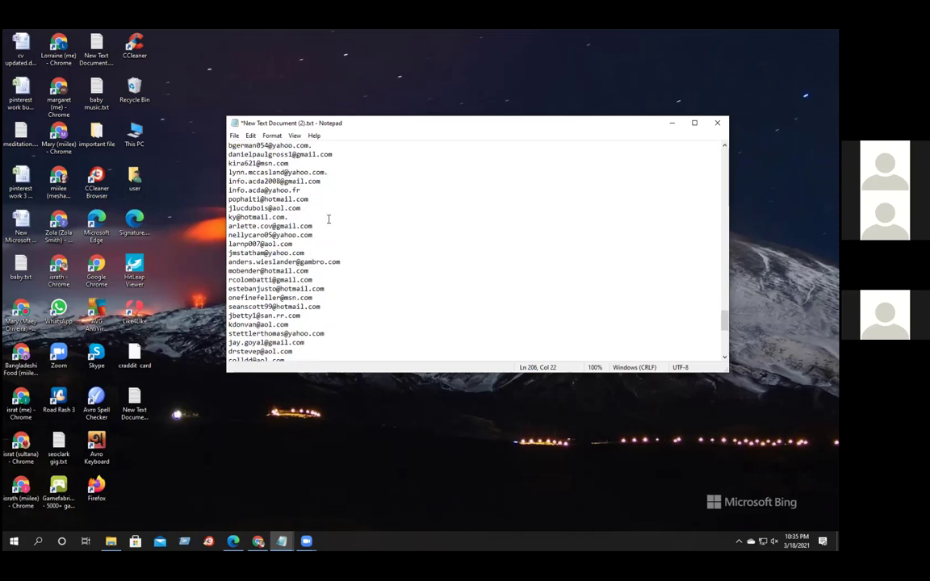
key("BackSpace")
left_click(343, 174)
key("BackSpace")
scroll(354, 185, "up", 3)
left_click(321, 225)
key("BackSpace")
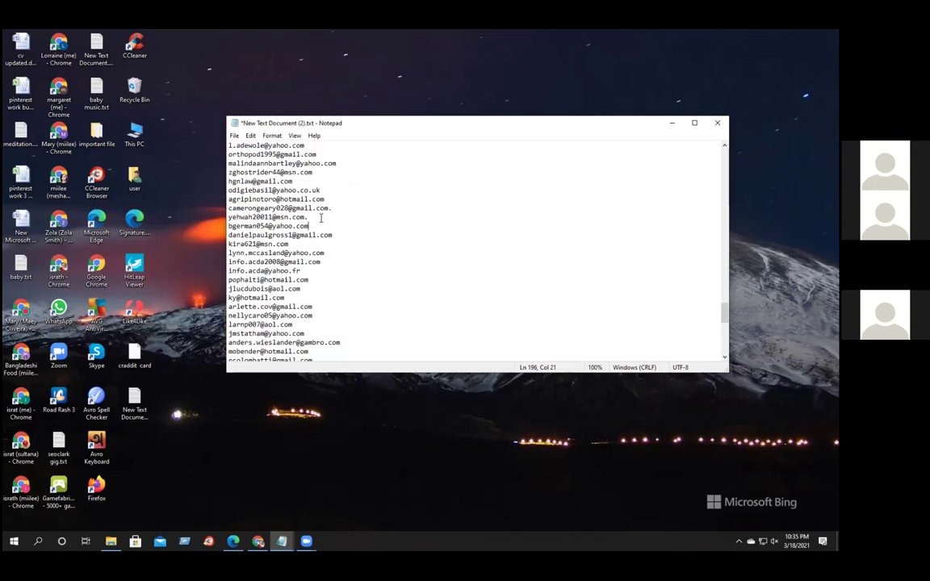
key("BackSpace")
Remove trailing periods from the next batch of gmail, yahoo and hotmail addresses.
left_click(334, 208)
key("BackSpace")
scroll(339, 209, "up", 2)
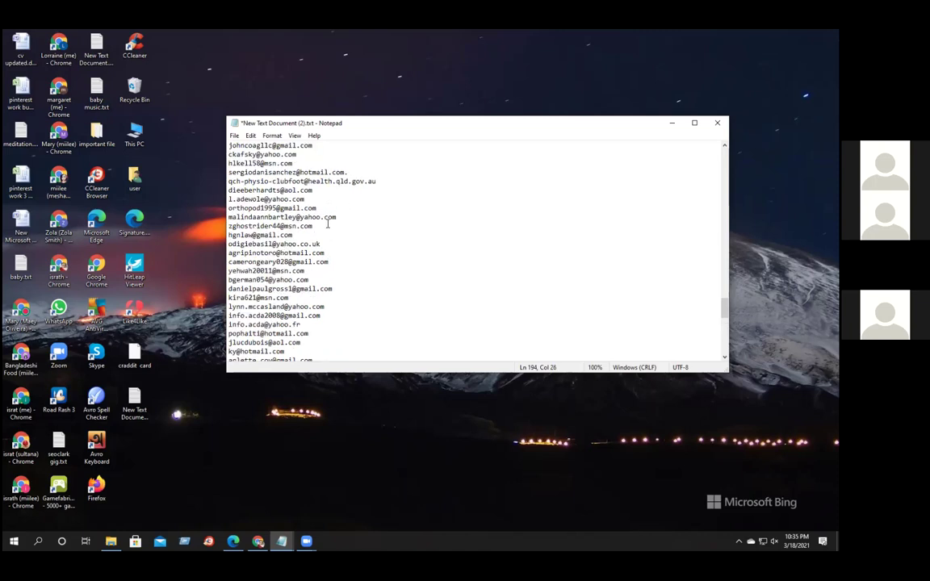
left_click(352, 172)
key("BackSpace")
scroll(338, 208, "up", 2)
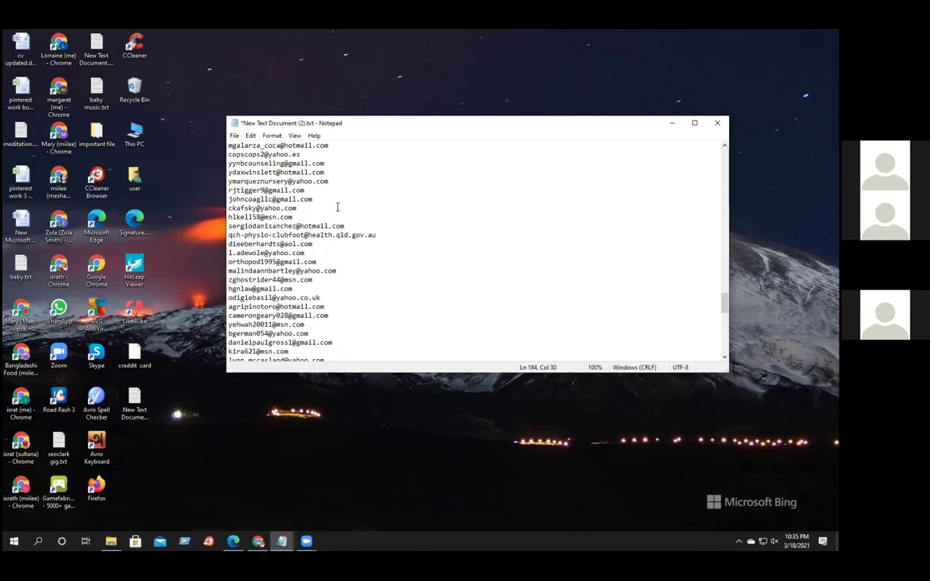
scroll(338, 208, "up", 2)
left_click(370, 172)
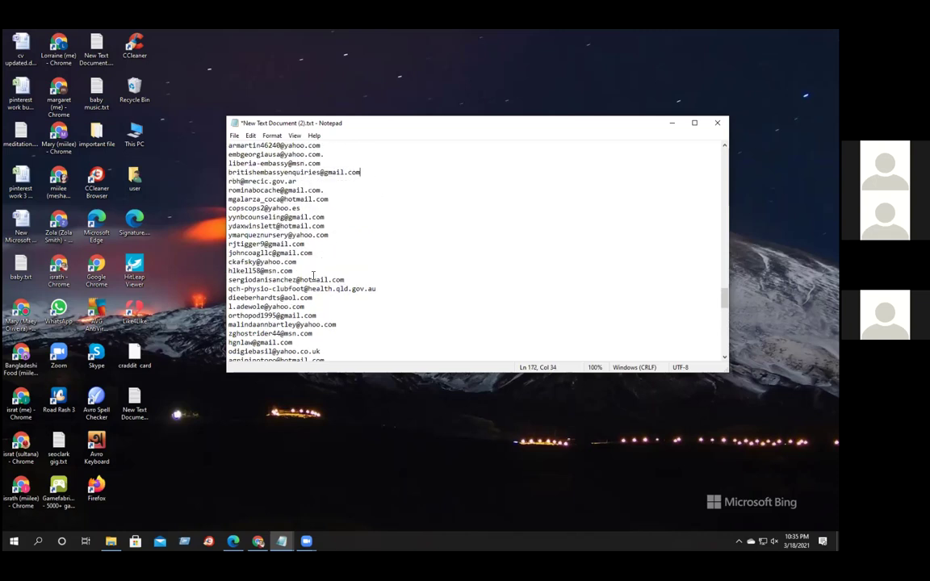
left_click(331, 189)
scroll(338, 189, "up", 1)
left_click(327, 180)
key("BackSpace")
scroll(335, 171, "up", 2)
left_click(327, 198)
key("BackSpace")
scroll(332, 191, "up", 2)
left_click(321, 181)
key("BackSpace")
left_click(326, 165)
key("BackSpace")
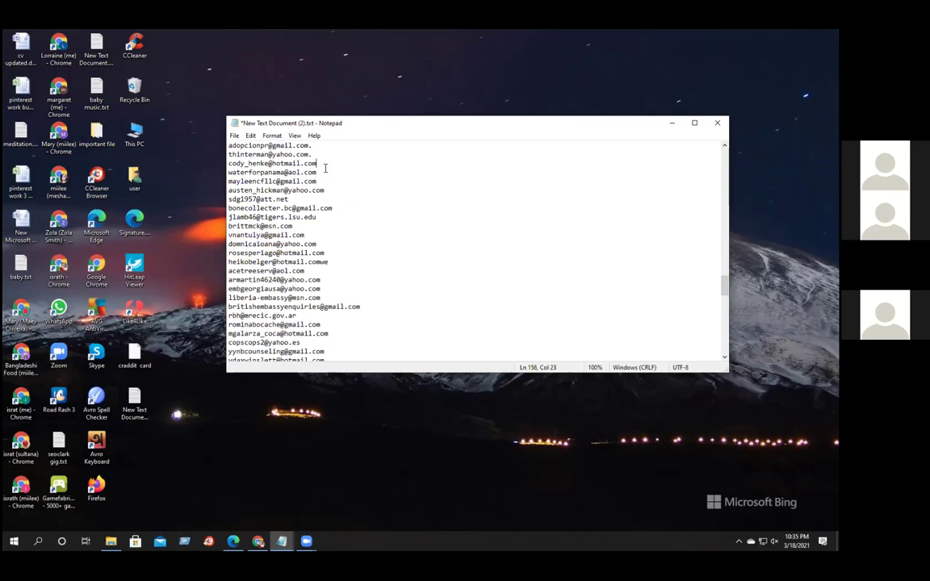
scroll(338, 190, "up", 3)
scroll(341, 230, "up", 2)
left_click(379, 191)
key("BackSpace")
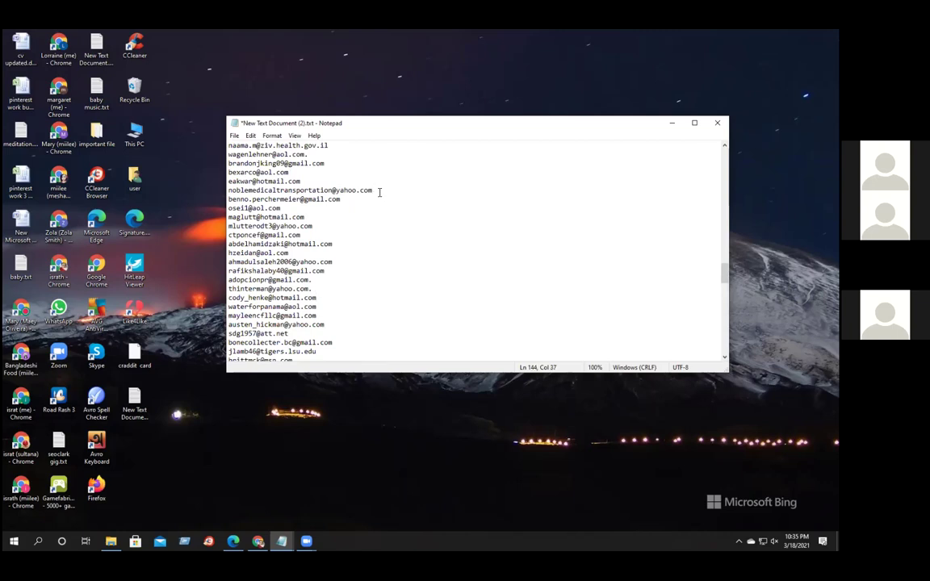
Clear the remaining trailing periods near the top, then select the whole address list.
scroll(331, 218, "up", 2)
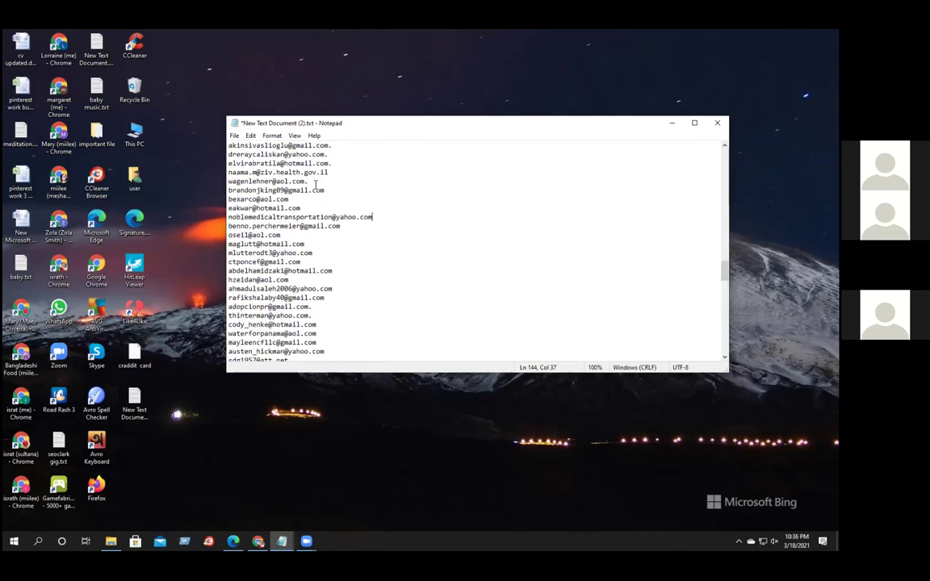
scroll(335, 224, "up", 1)
left_click(334, 199)
key("BackSpace")
left_click(328, 208)
key("BackSpace")
scroll(331, 208, "up", 2)
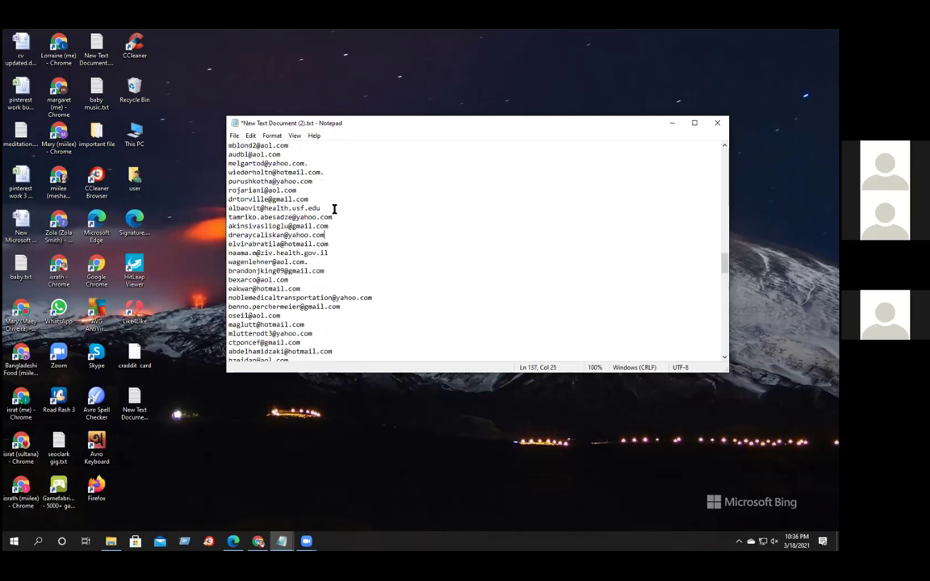
left_click(328, 200)
key("BackSpace")
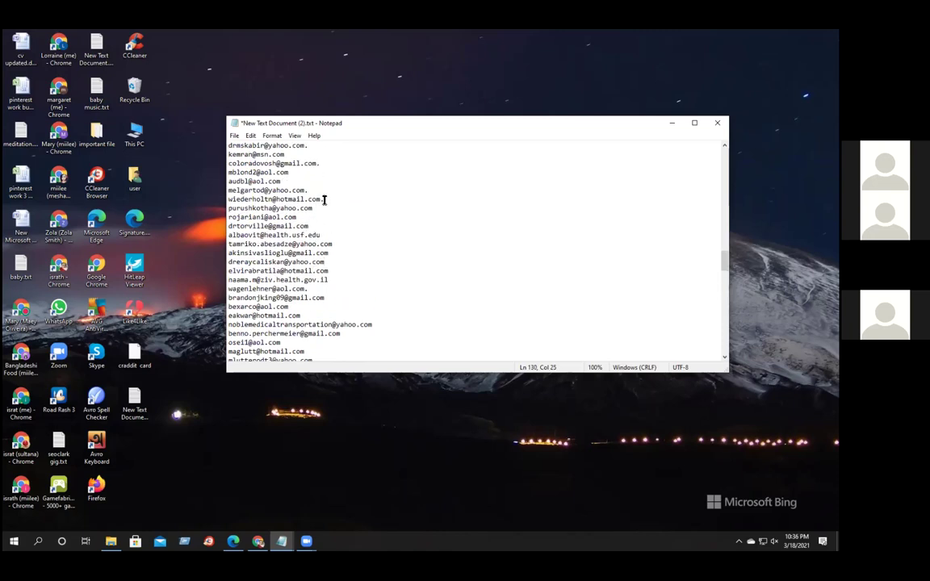
left_click(319, 163)
key("BackSpace")
scroll(290, 185, "up", 1)
left_click(319, 172)
key("BackSpace")
left_click(321, 154)
key("BackSpace")
left_click(310, 218)
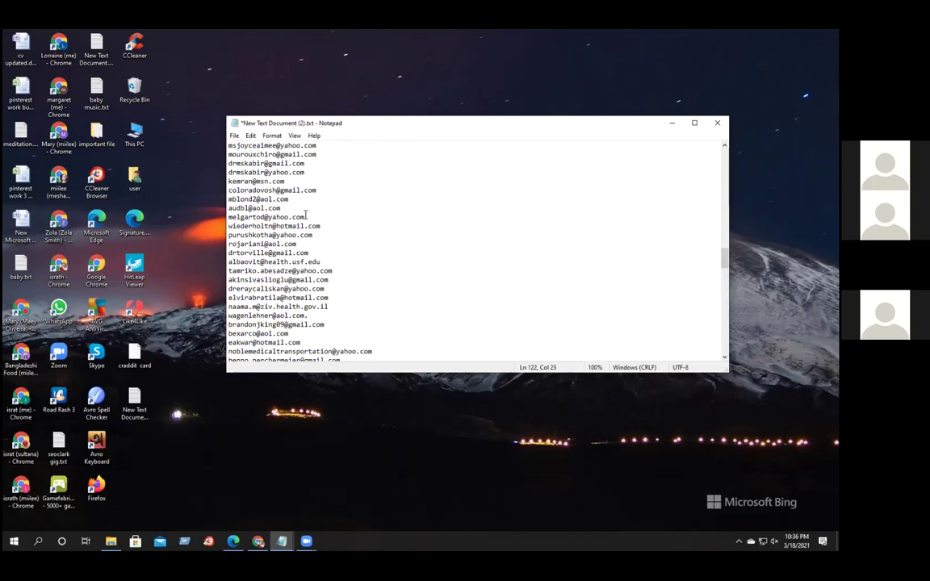
key("BackSpace")
scroll(336, 215, "up", 2)
scroll(336, 215, "up", 2)
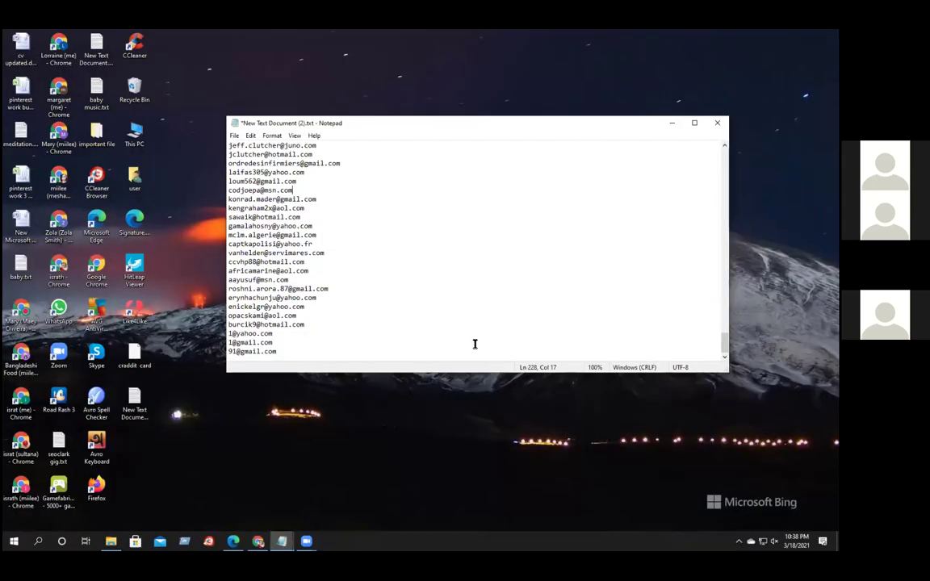
left_click(311, 351)
key("ctrl+a")
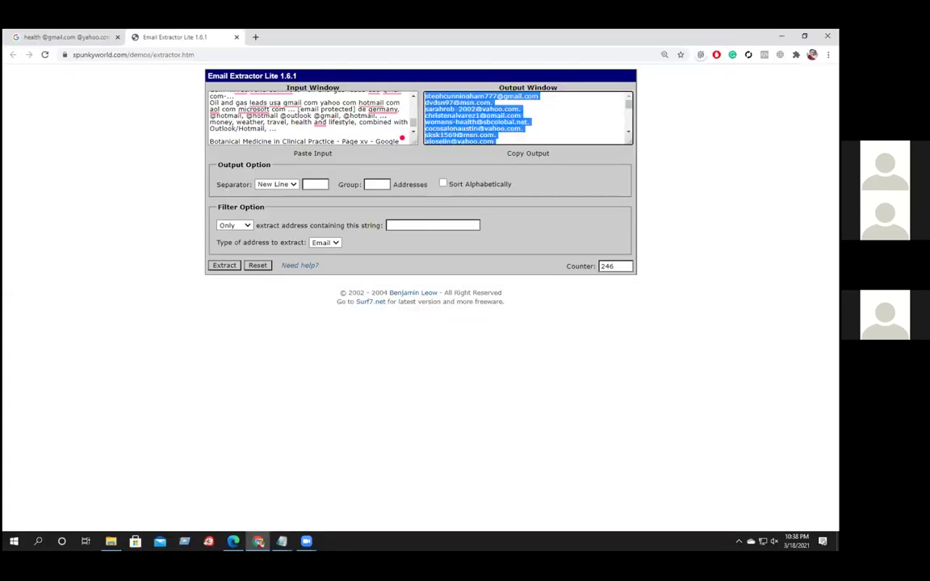
Open truemail.io in a new tab, then start another blank tab.
left_click(255, 37)
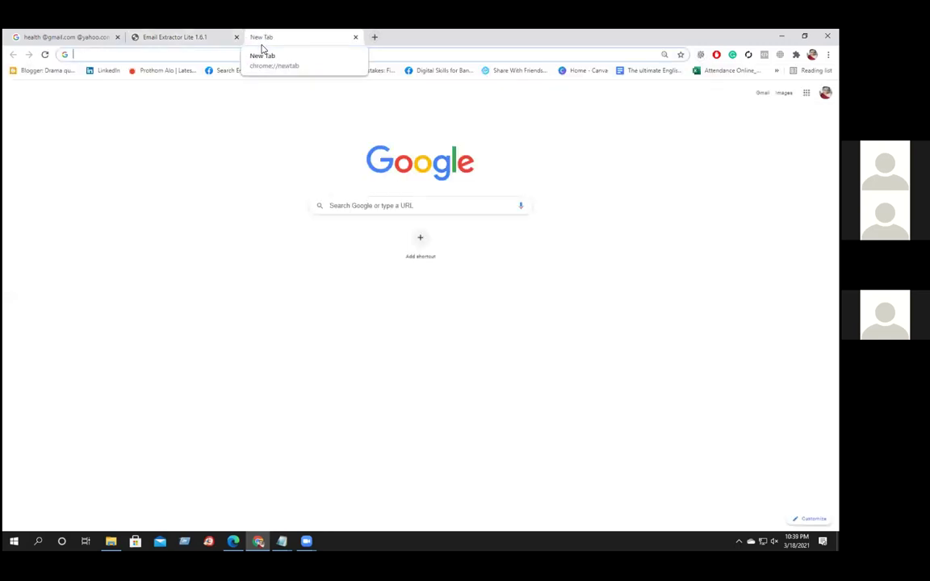
type("true")
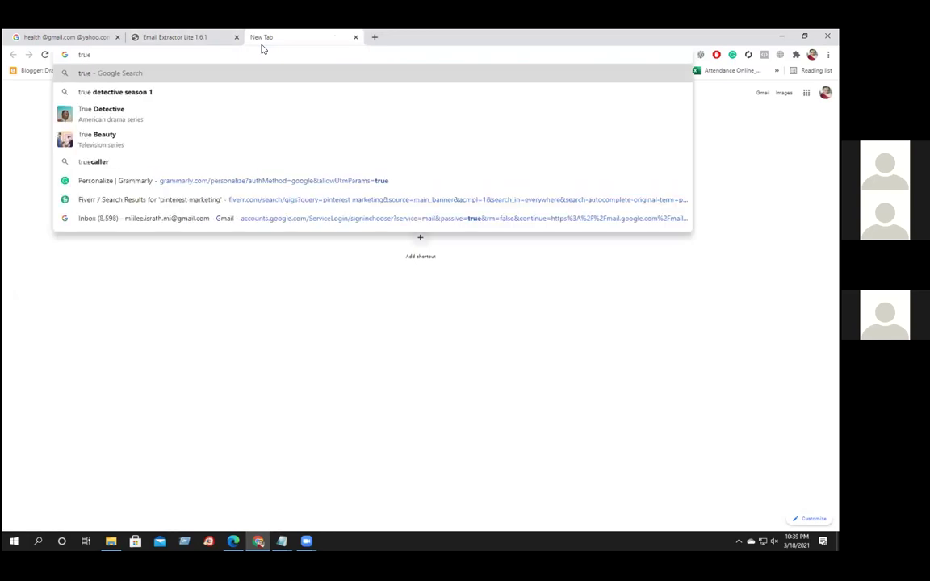
type("mail.")
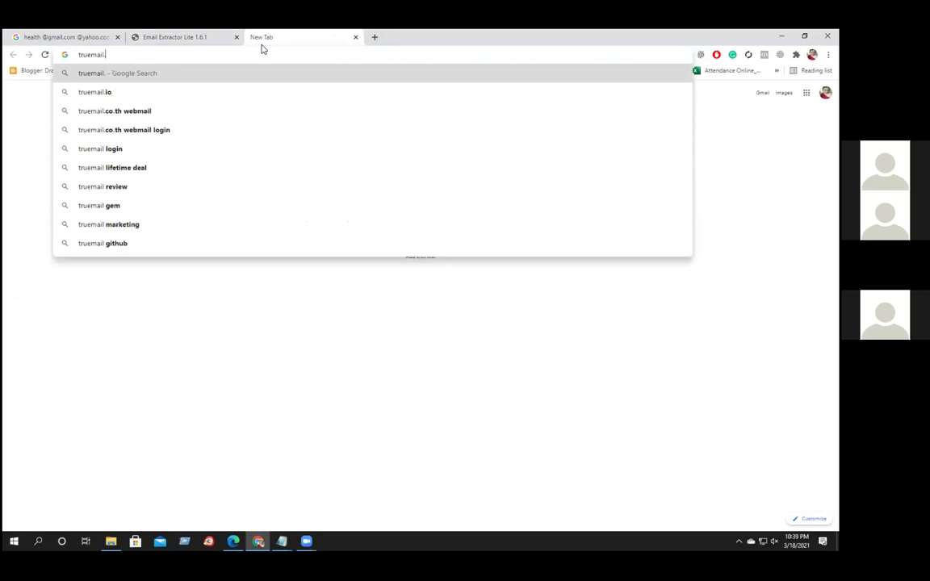
type("io")
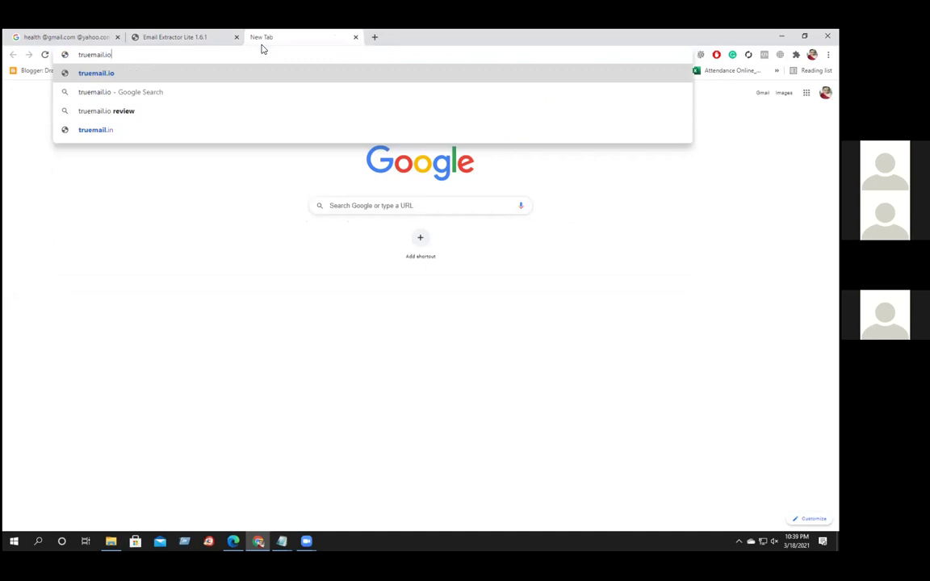
key("Return")
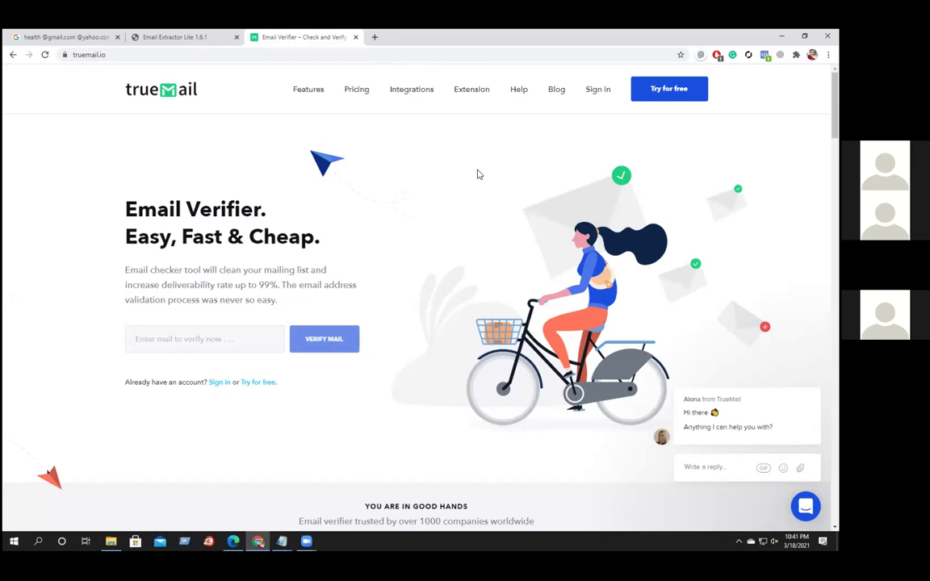
left_click(374, 37)
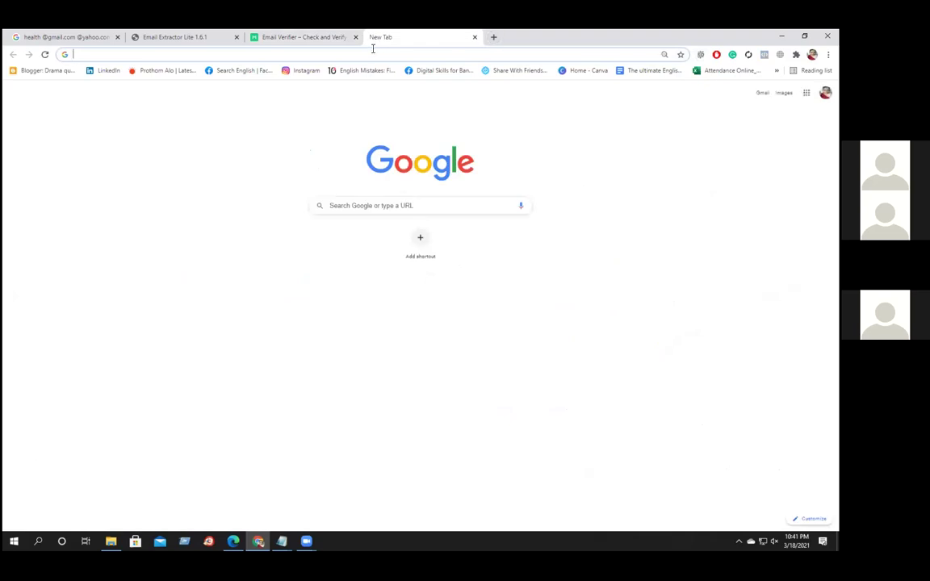
Load temp-mail.org, copy its disposable address, and return to the TrueMail verifier tab.
left_click(373, 49)
type("tem")
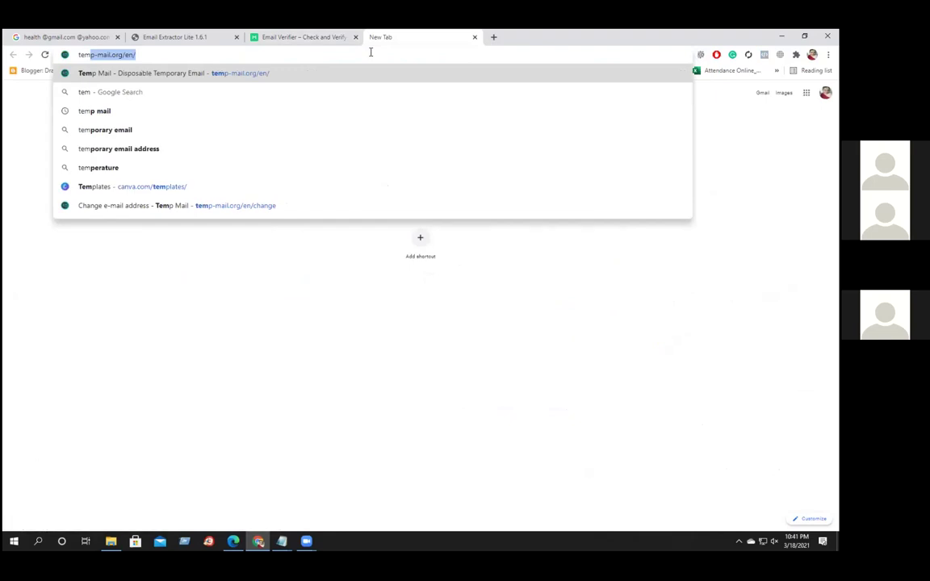
key("Return")
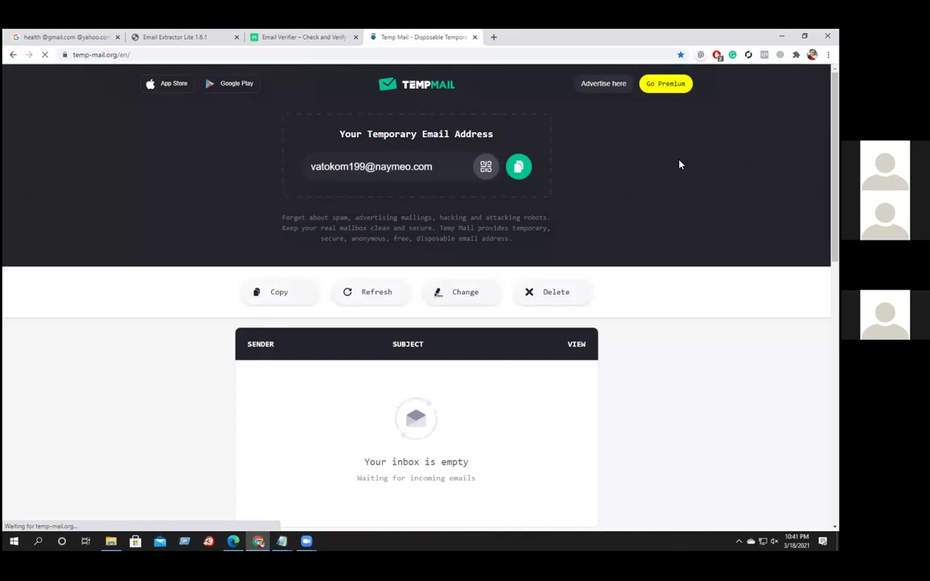
left_click(519, 166)
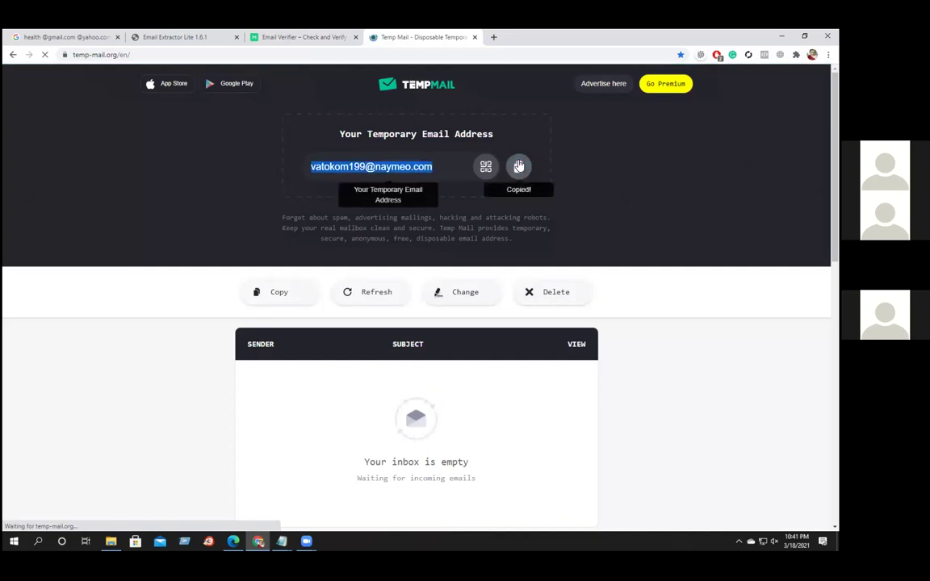
left_click(284, 37)
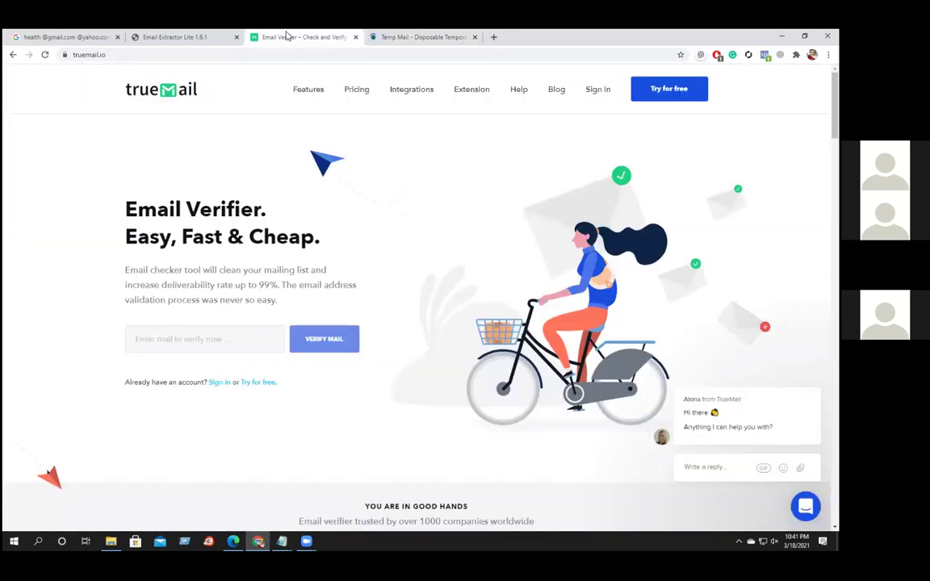
Fill the free sign-up form with a full name, the temporary email and a password, accepting the terms.
left_click(669, 91)
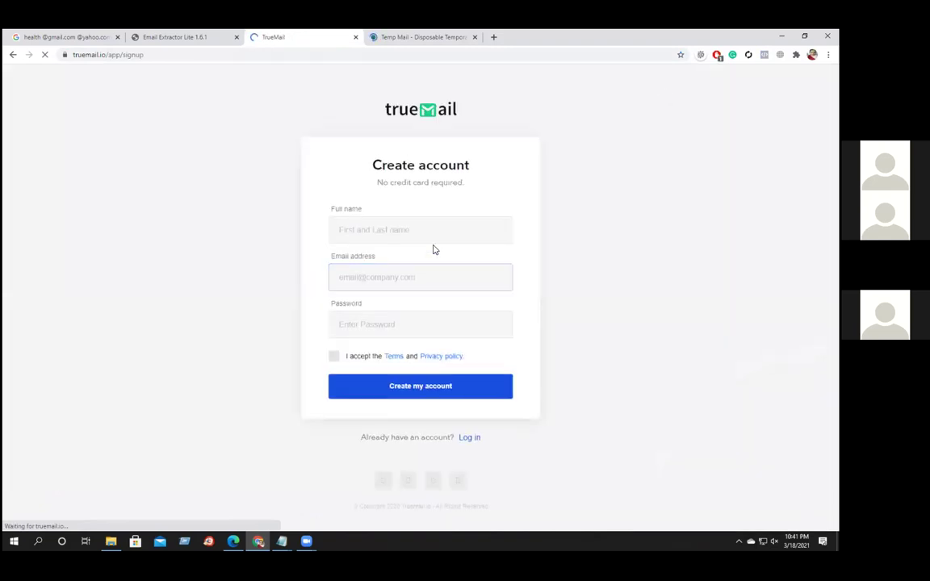
left_click(382, 236)
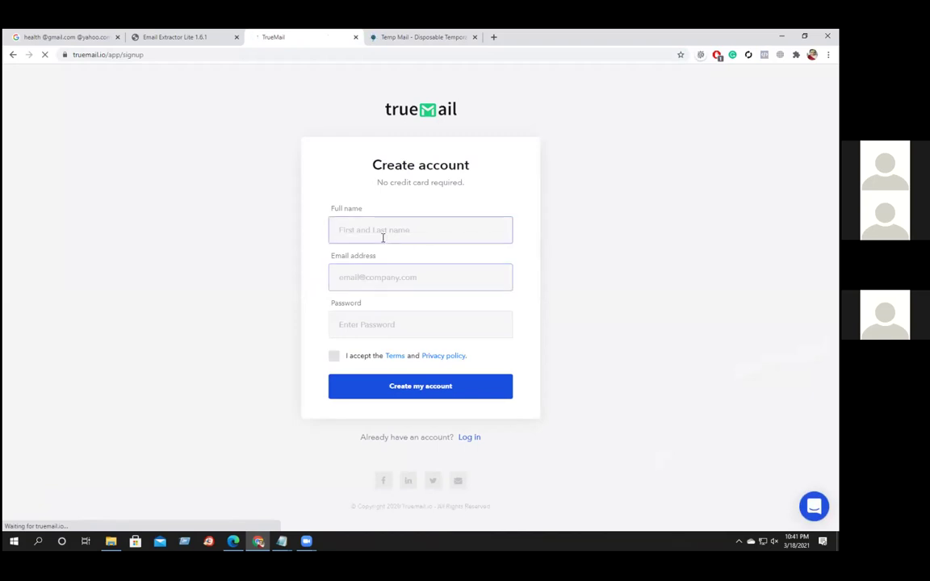
left_click(386, 276)
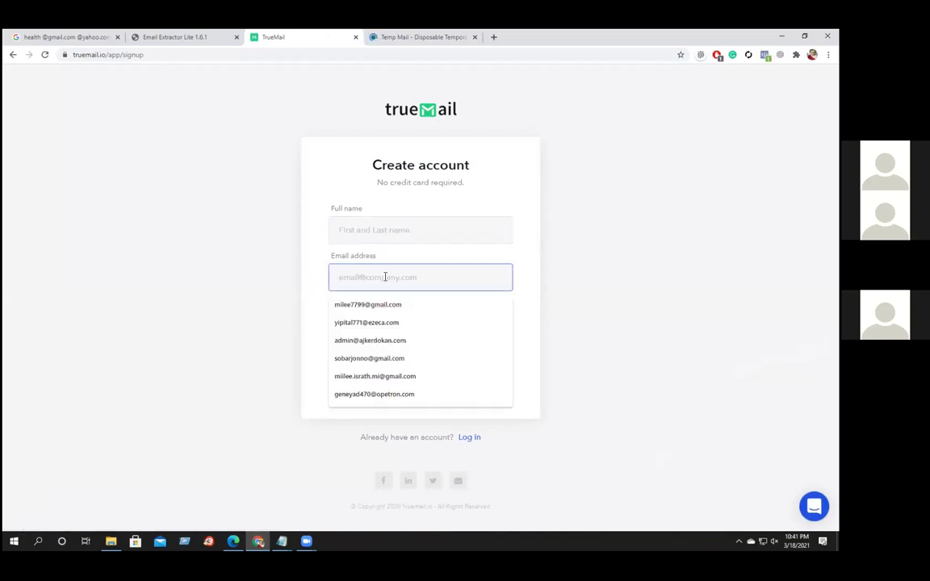
key("ctrl+v")
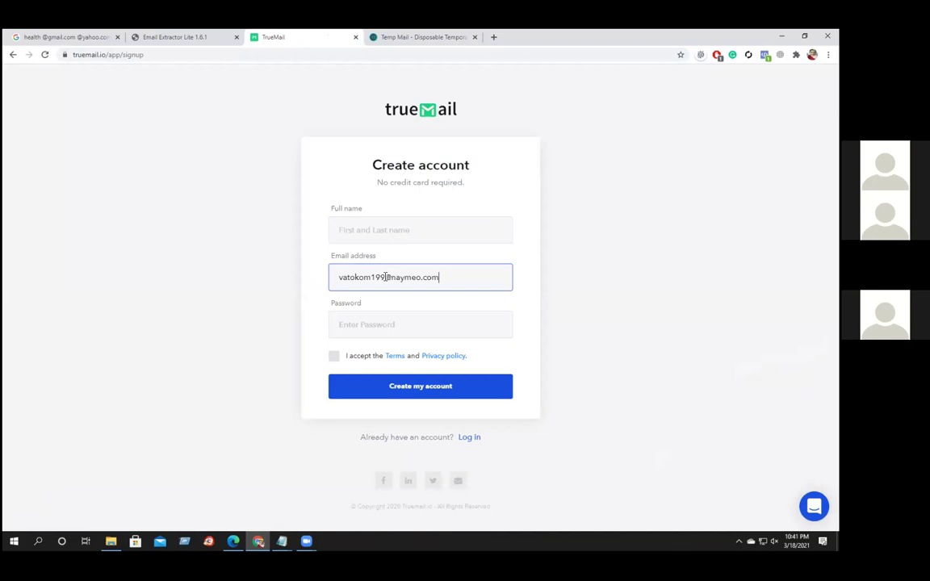
left_click(385, 230)
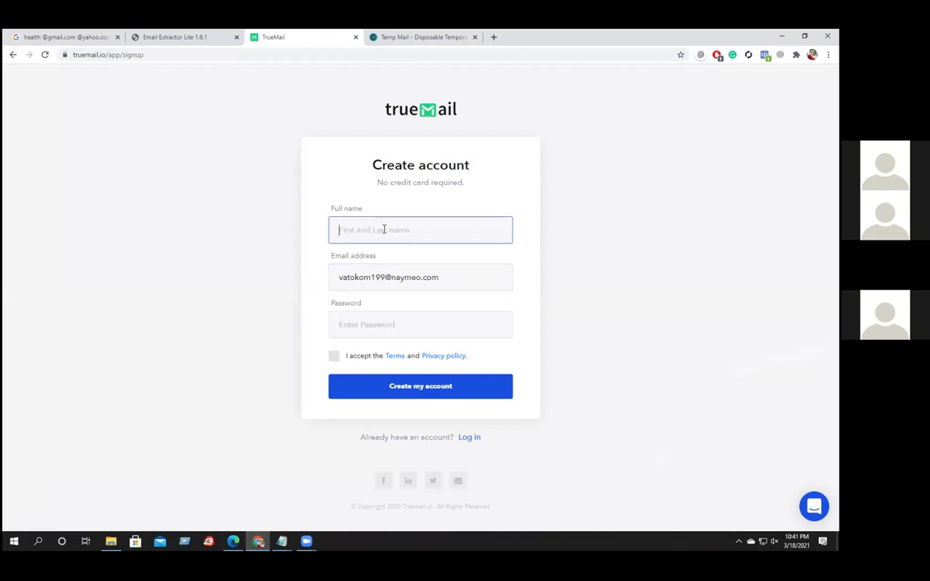
type("adsfag")
left_click(391, 277)
left_click_drag(391, 277, 330, 274)
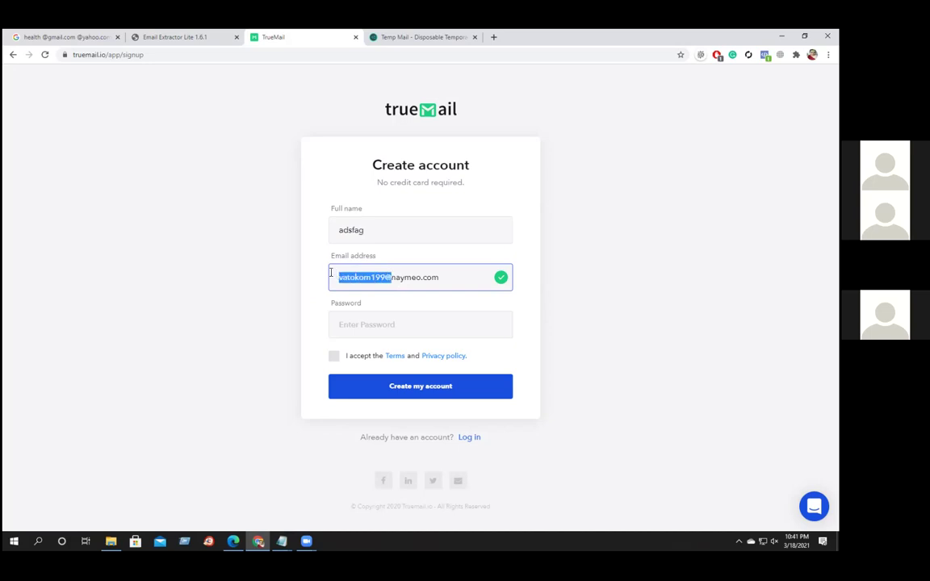
left_click(368, 324)
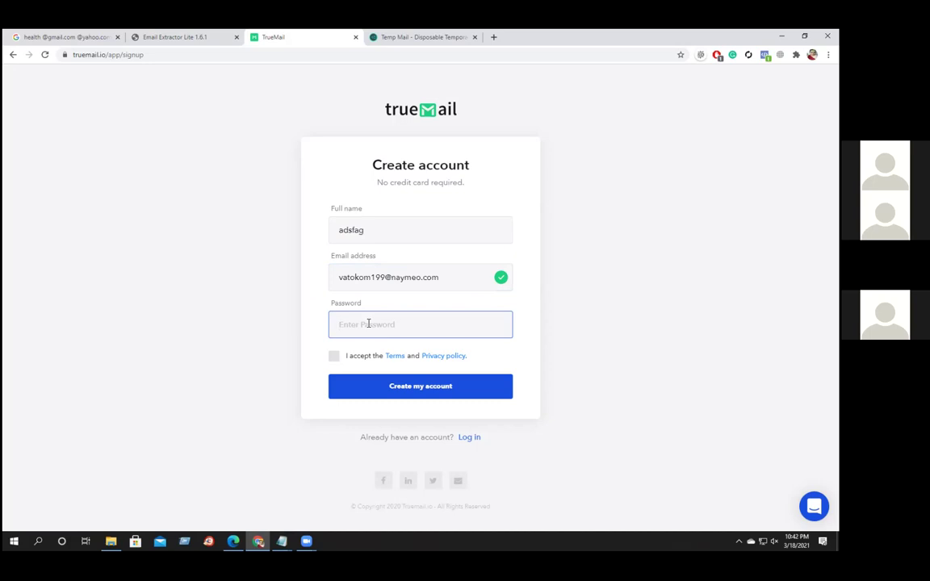
key("ctrl+v")
left_click(332, 359)
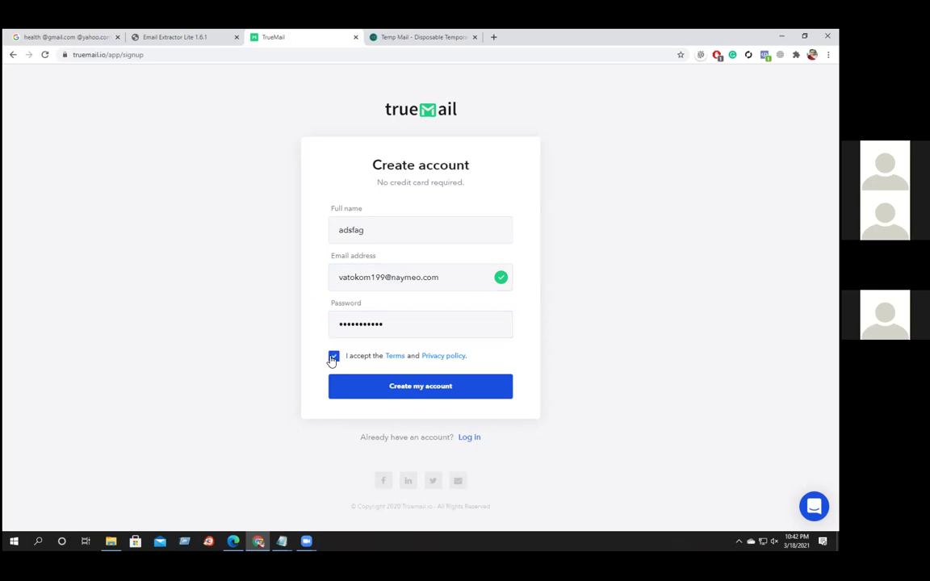
left_click(439, 274)
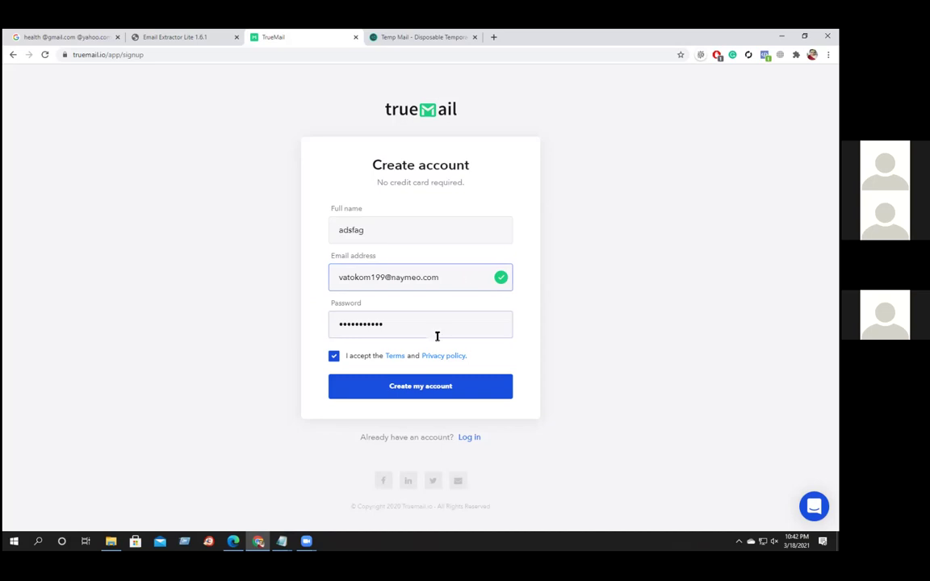
Submit the sign-up, adding a last name to the full name and resubmitting.
left_click(419, 388)
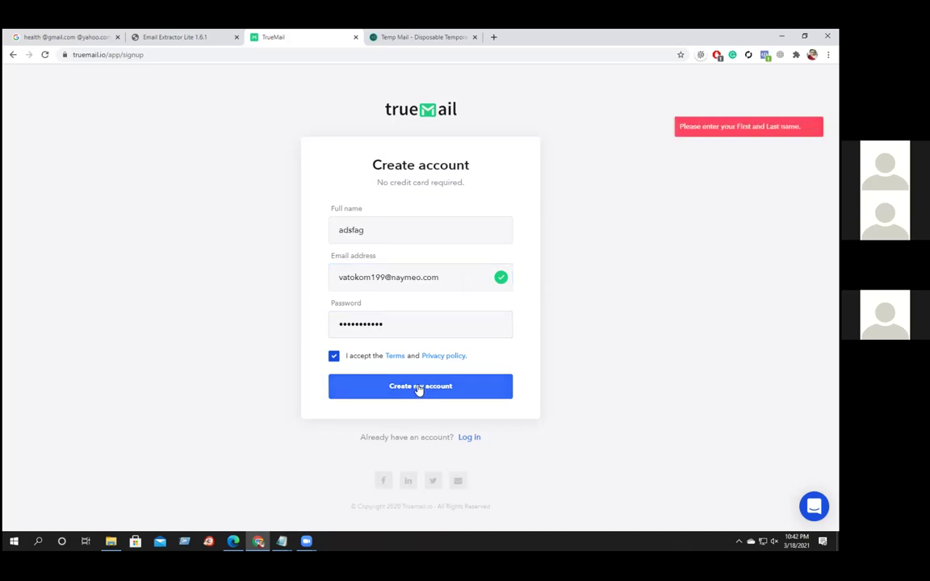
left_click(420, 241)
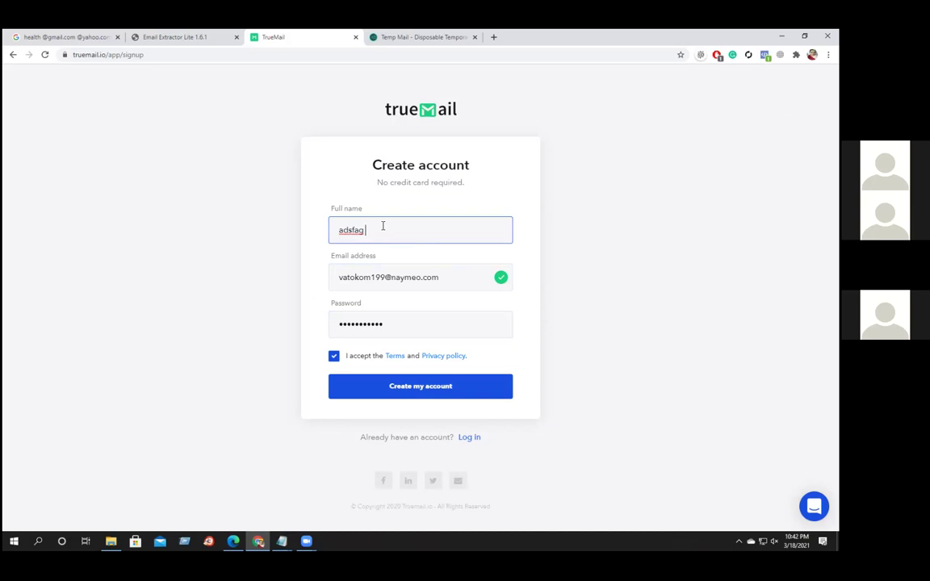
type("gfd")
left_click(418, 389)
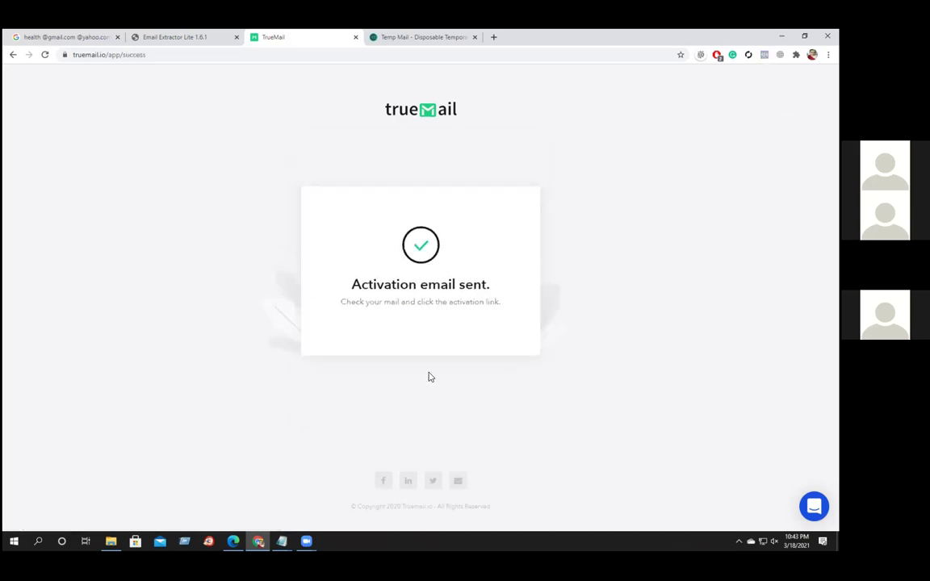
Open TrueMail's confirmation message in Temp Mail, copy its verification link, and return to TrueMail.
left_click(427, 42)
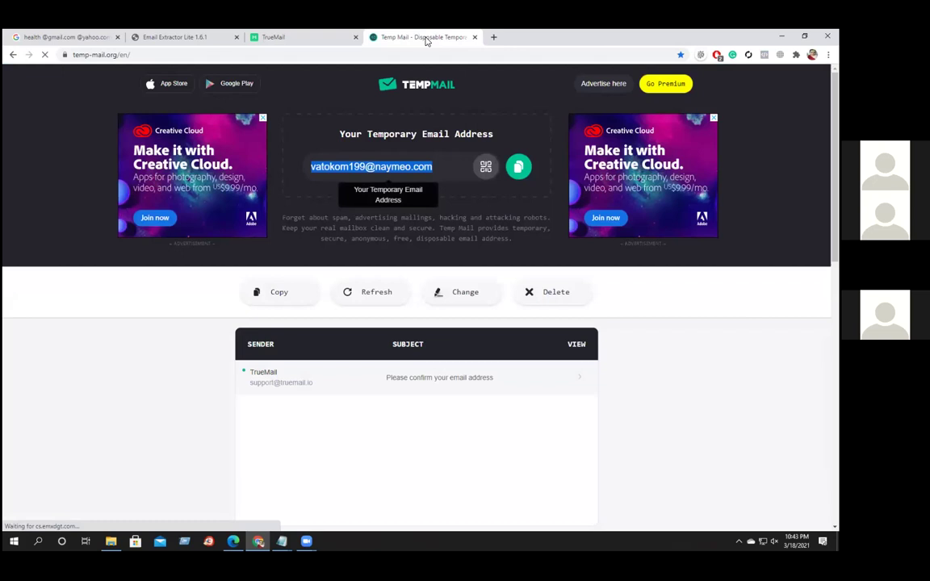
left_click(433, 380)
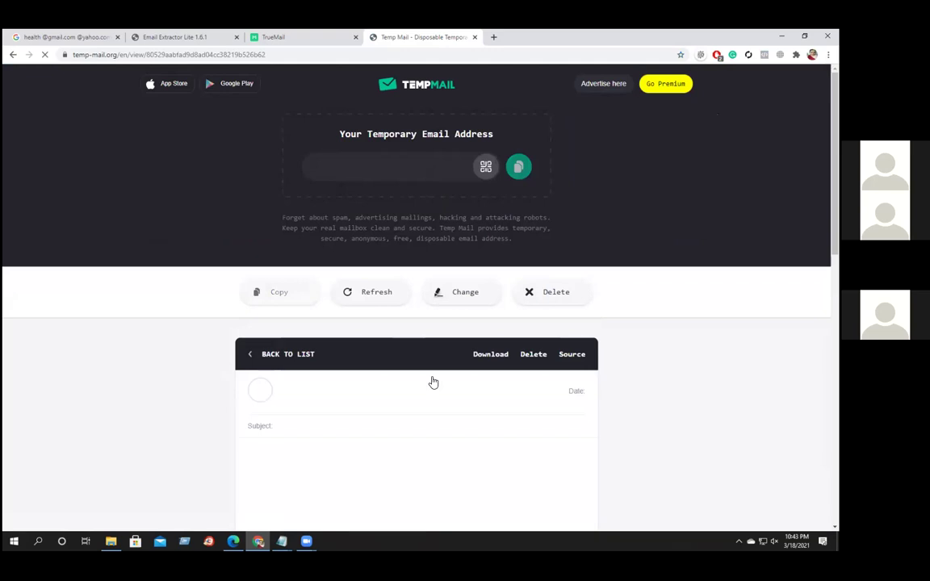
scroll(434, 378, "down", 2)
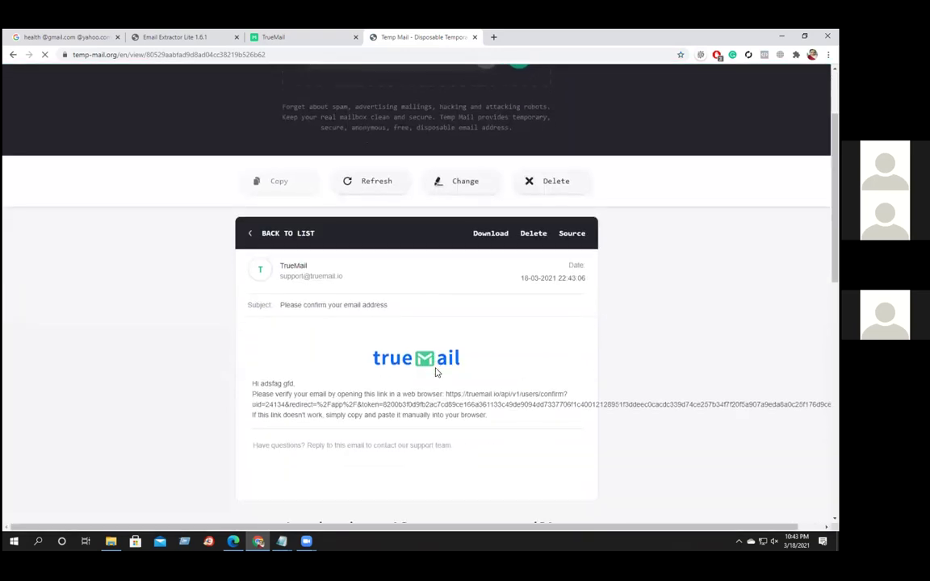
scroll(436, 372, "down", 1)
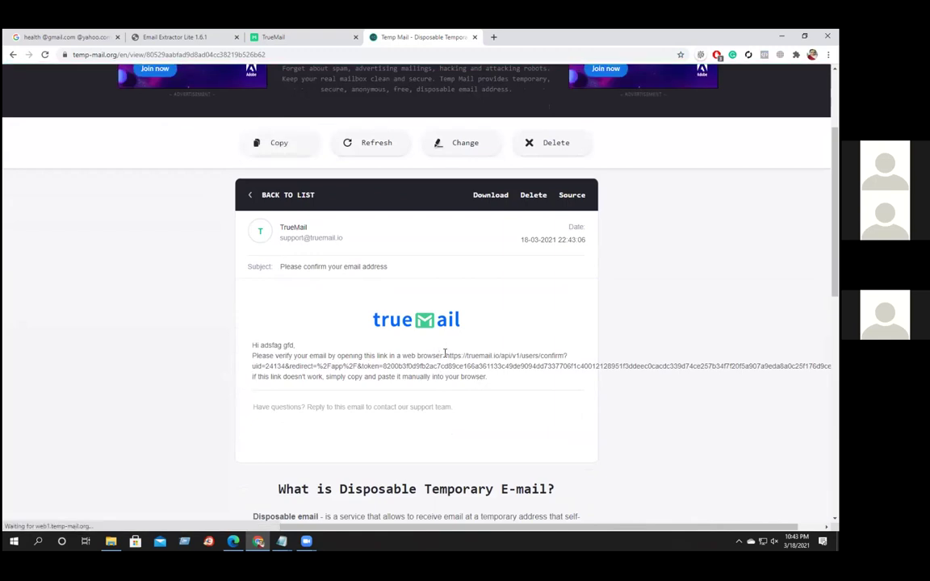
left_click_drag(444, 358, 250, 377)
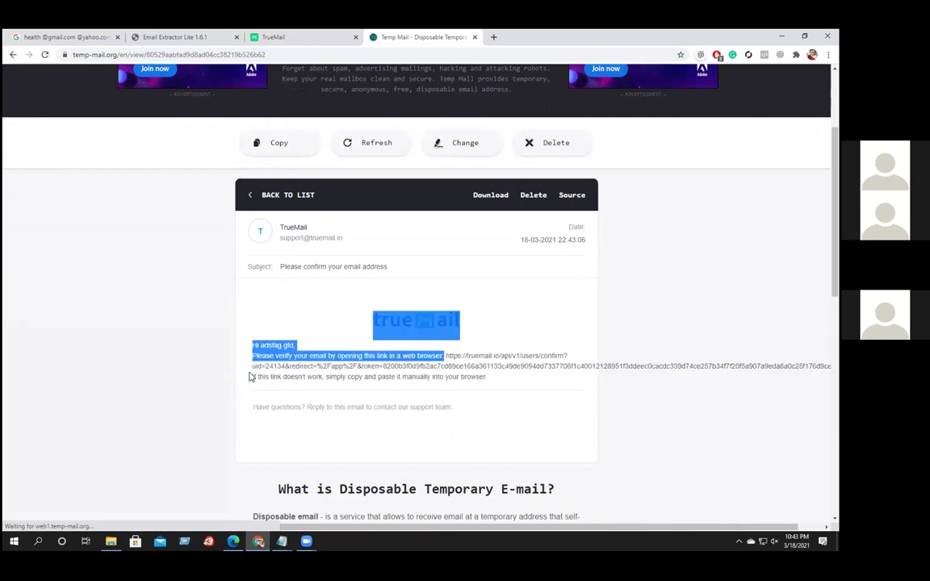
left_click_drag(250, 377, 251, 378)
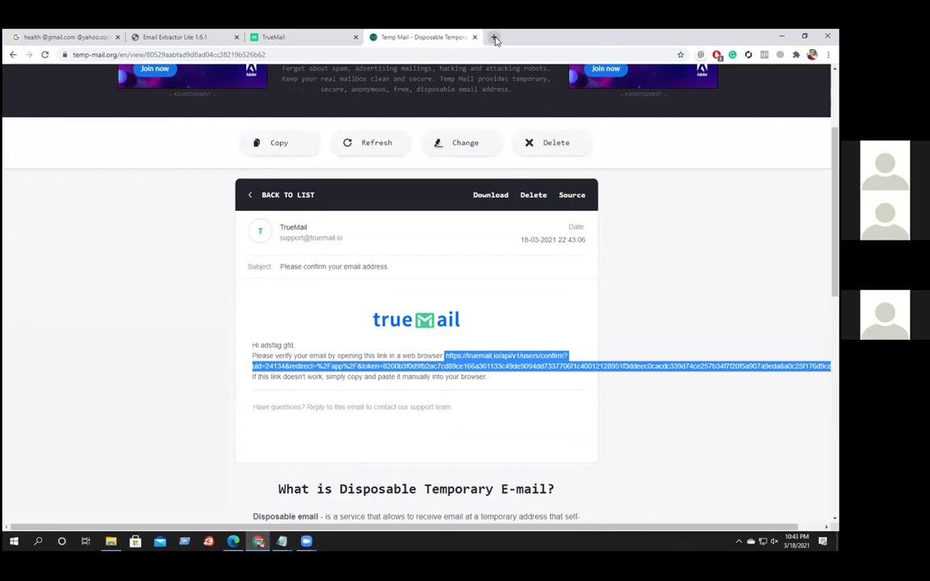
left_click(316, 37)
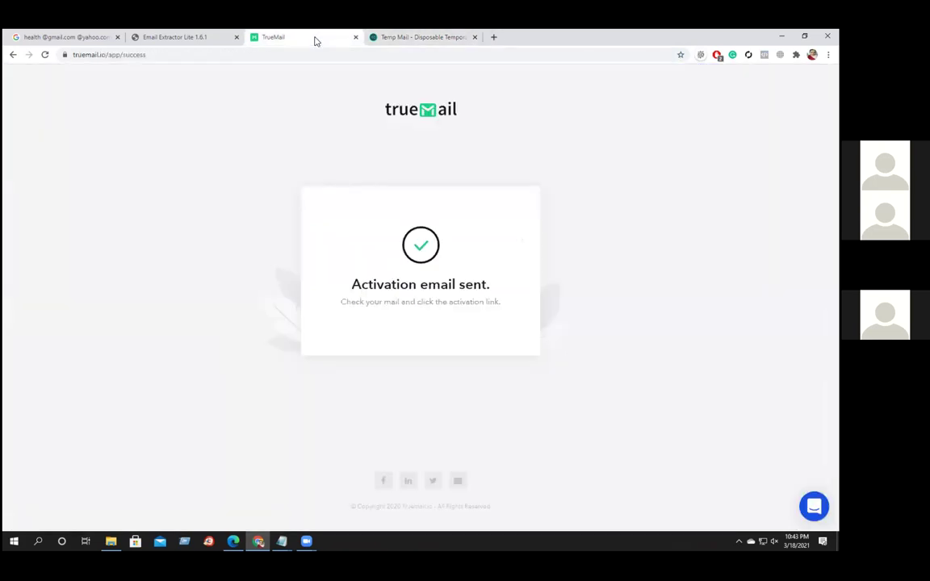
right_click(240, 58)
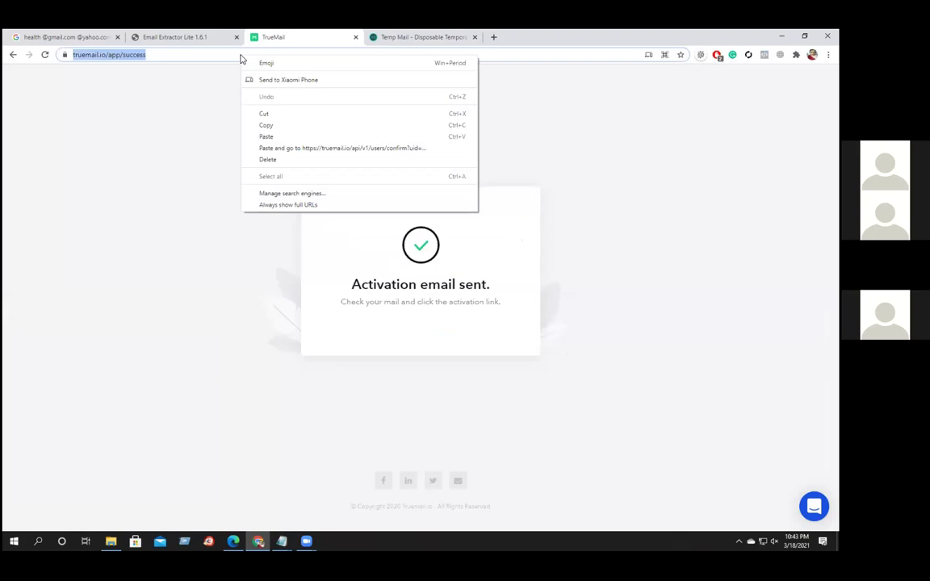
Open the TrueMail confirmation link and copy the temporary email address from the mailbox.
left_click(282, 150)
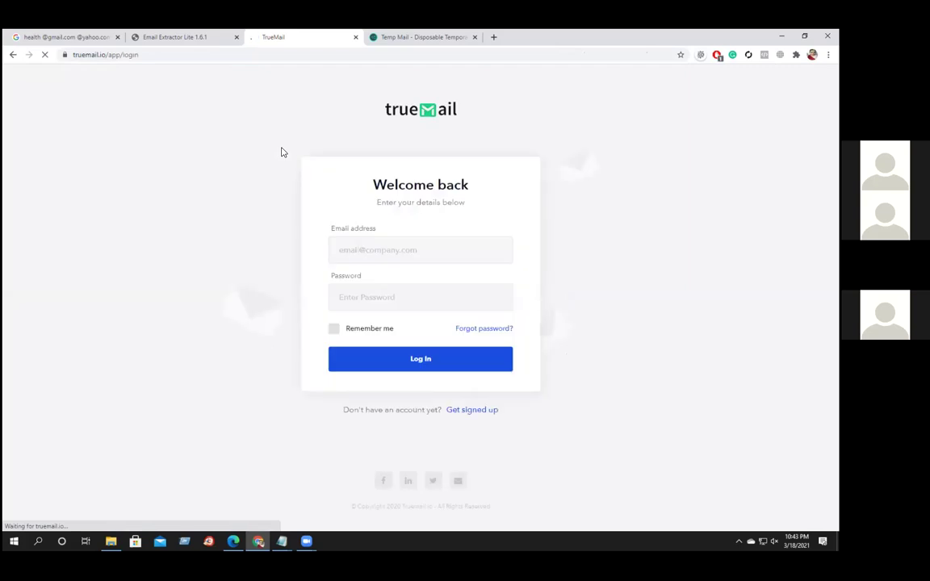
left_click(370, 257)
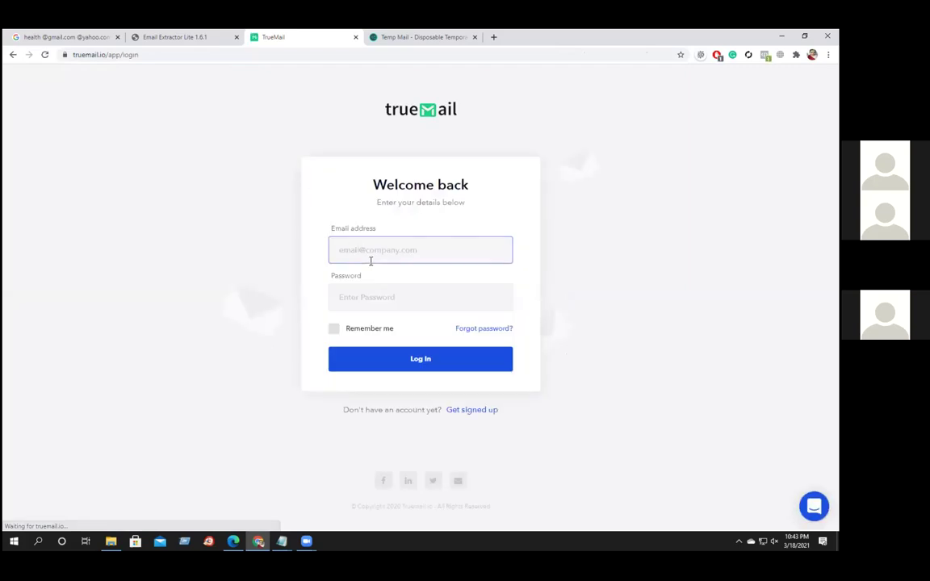
left_click(419, 37)
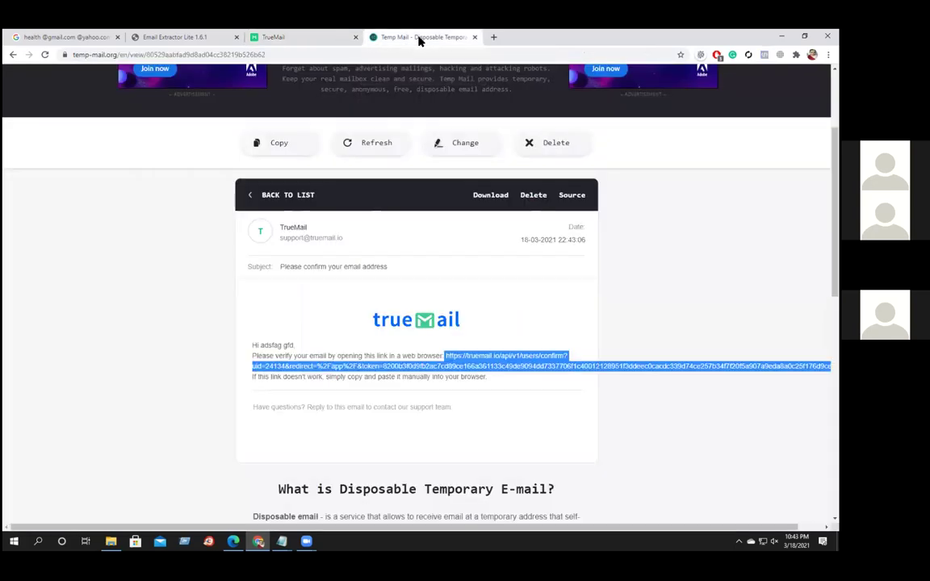
scroll(621, 260, "up", 3)
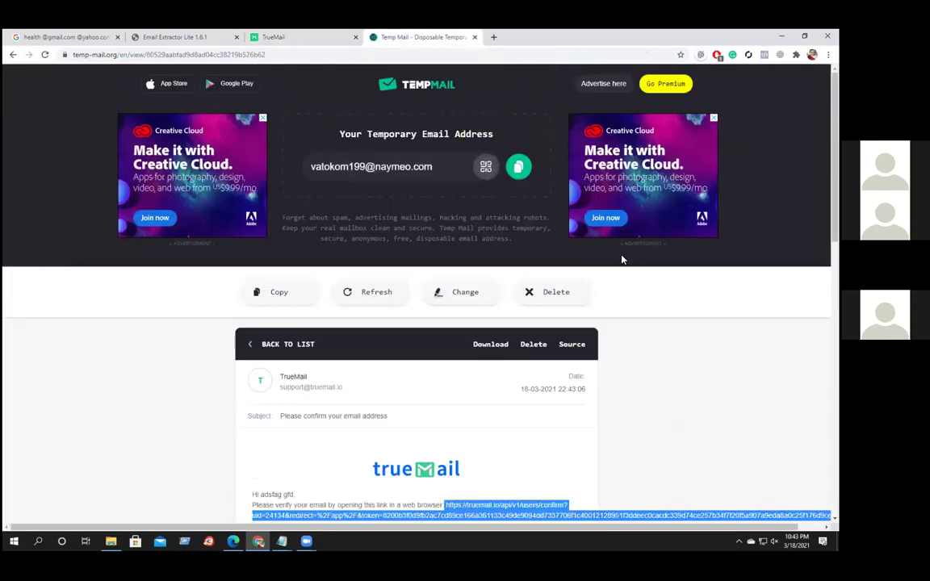
left_click(518, 166)
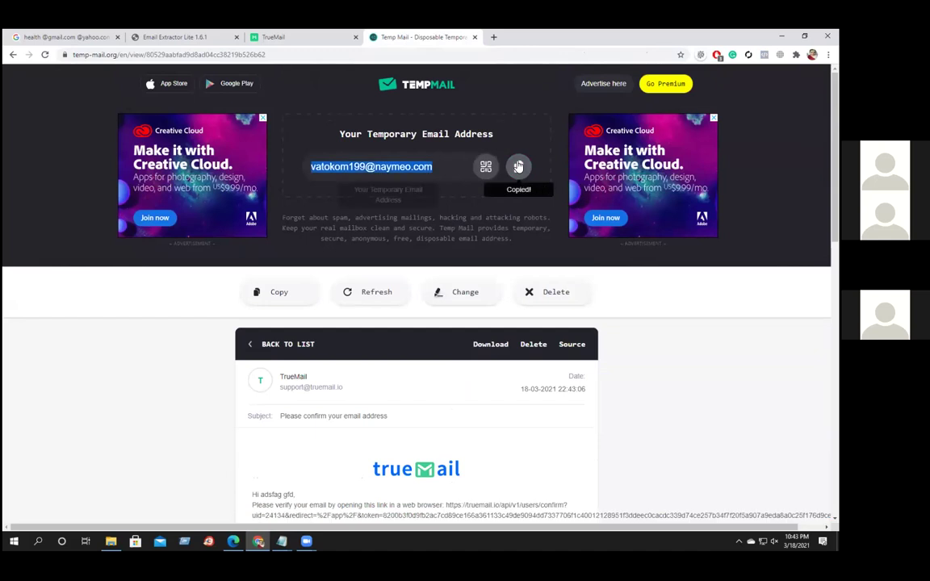
left_click(274, 37)
Log in to TrueMail with the temporary address and account password, staying signed in.
left_click(380, 249)
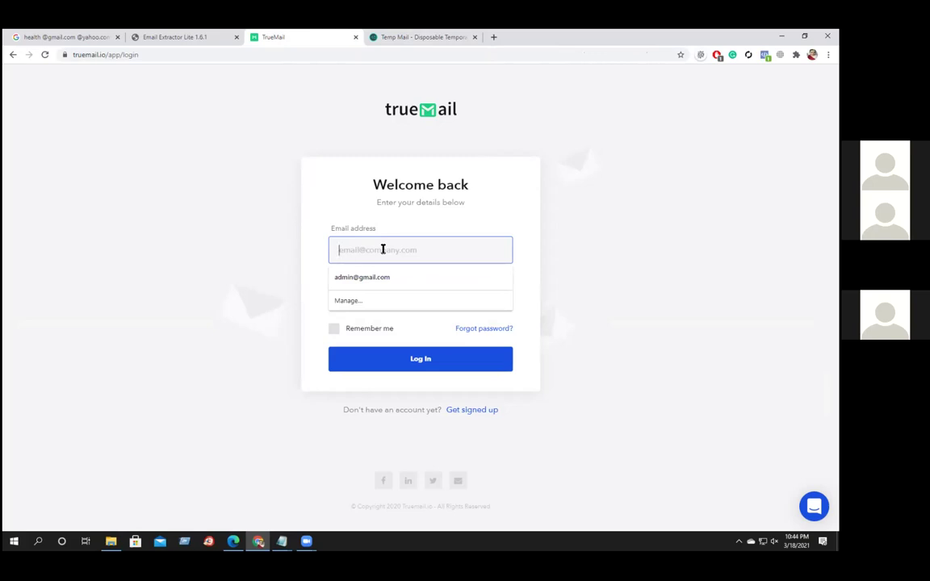
key("ctrl+v")
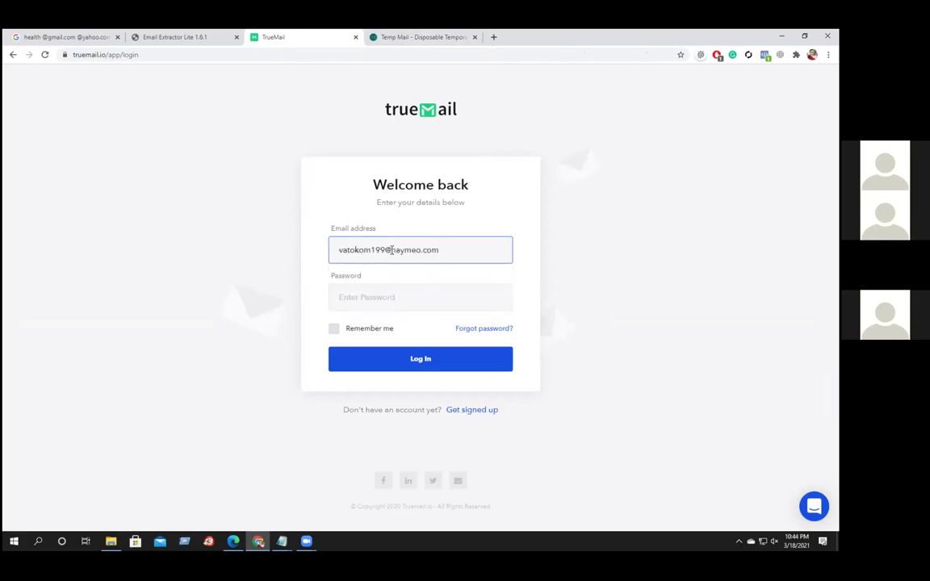
left_click_drag(391, 250, 316, 253)
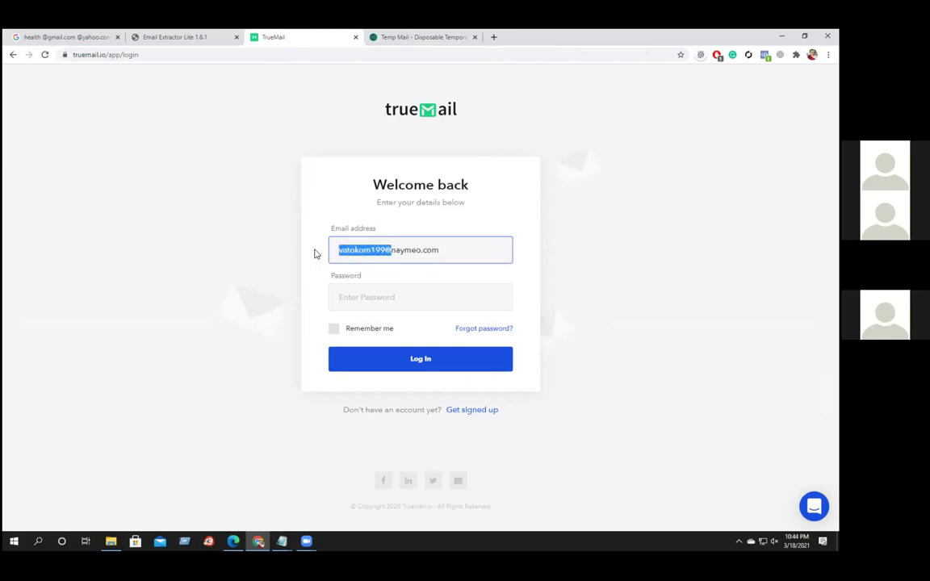
left_click(371, 299)
key("ctrl+v")
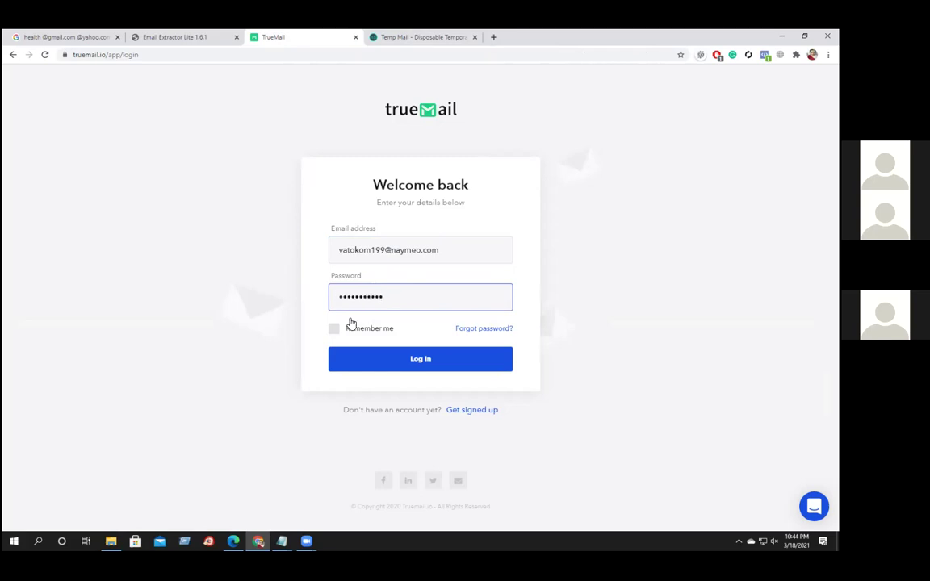
left_click(336, 329)
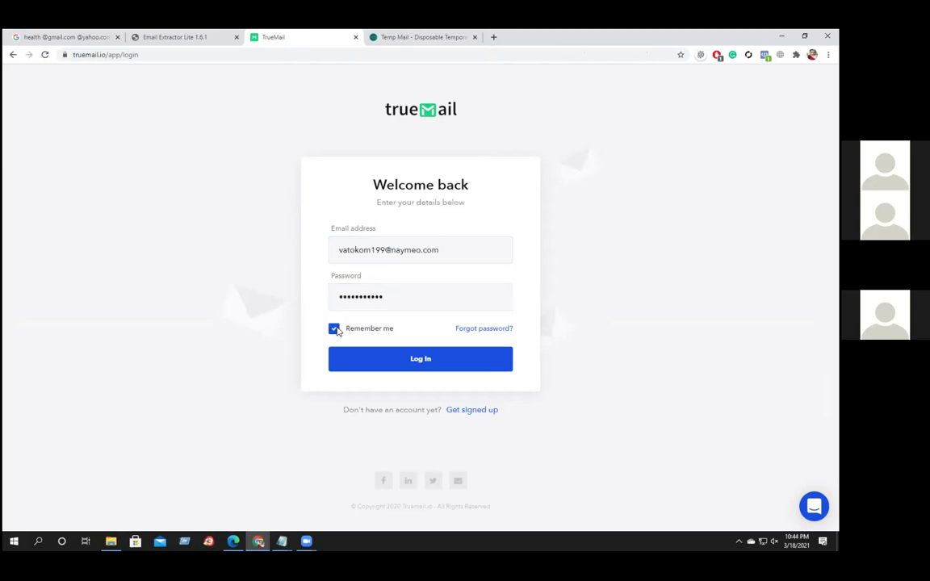
left_click(424, 357)
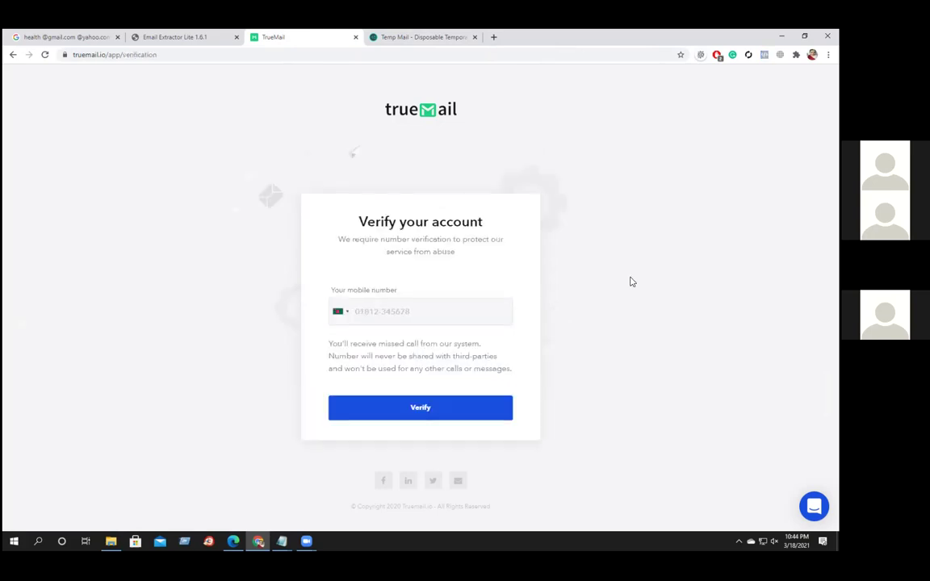
Search Google in a new tab for 'online sms receive bd'.
left_click(384, 320)
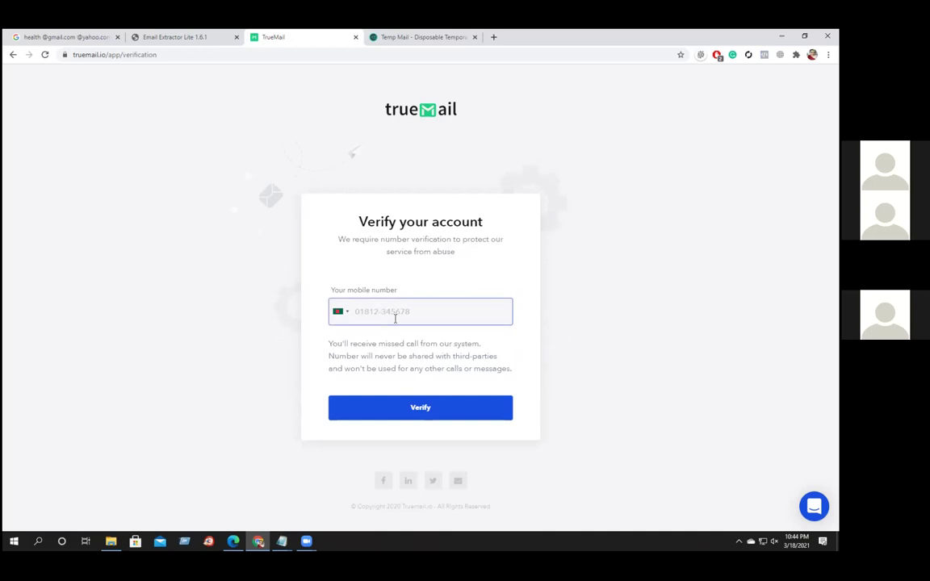
left_click(520, 83)
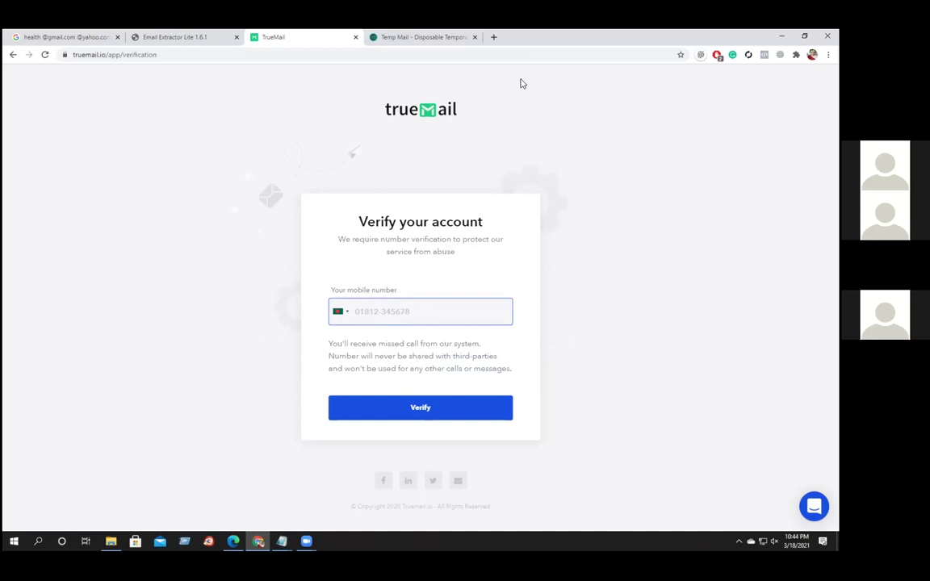
left_click(493, 39)
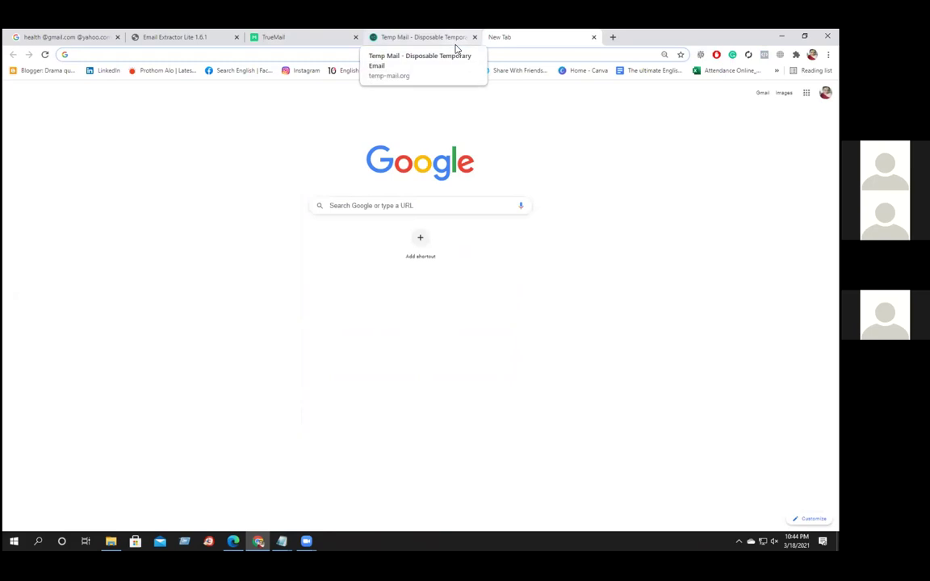
left_click(456, 50)
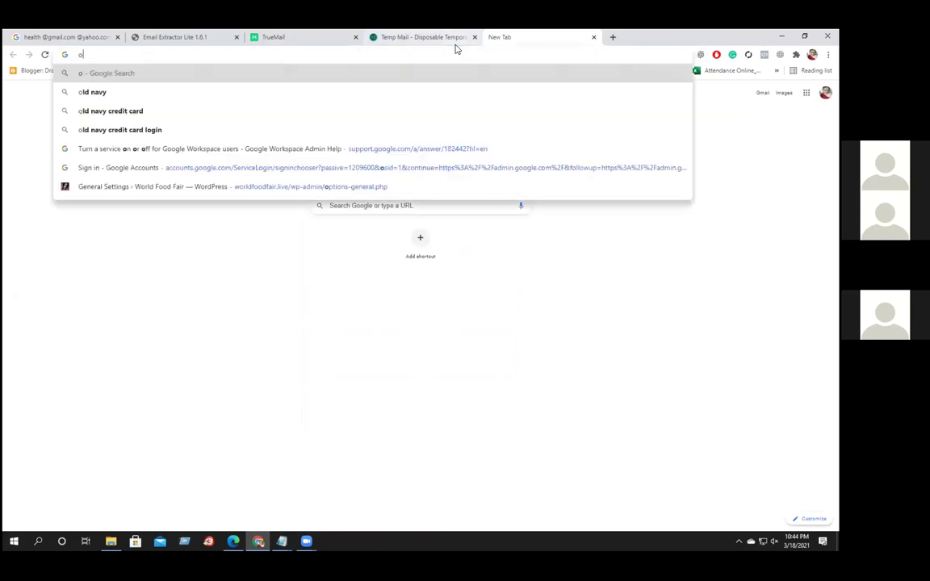
type("online ")
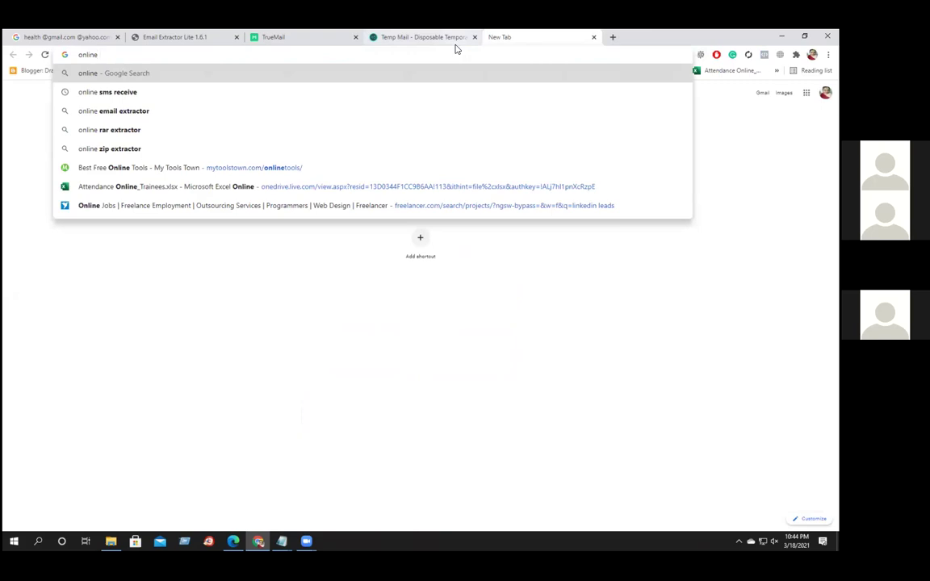
type("sms ")
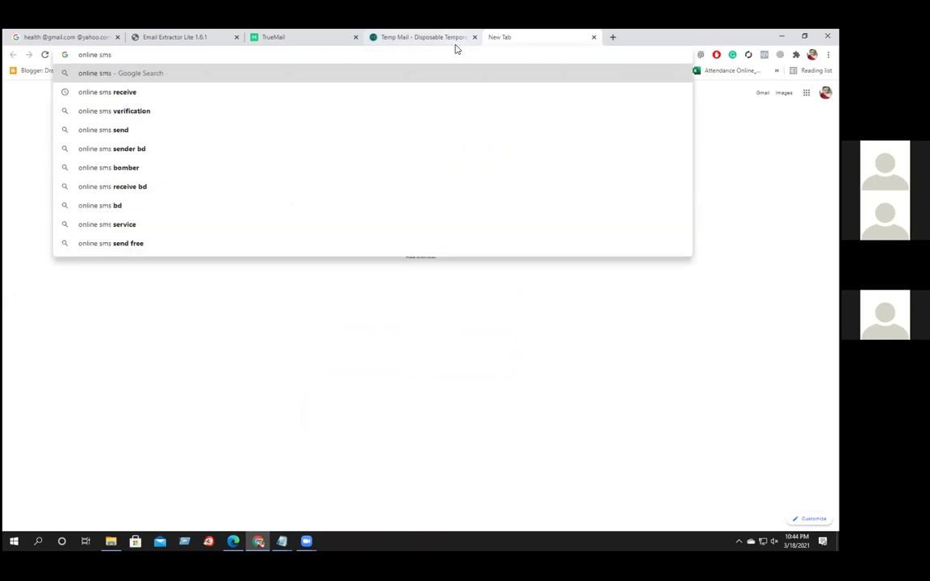
type("recived")
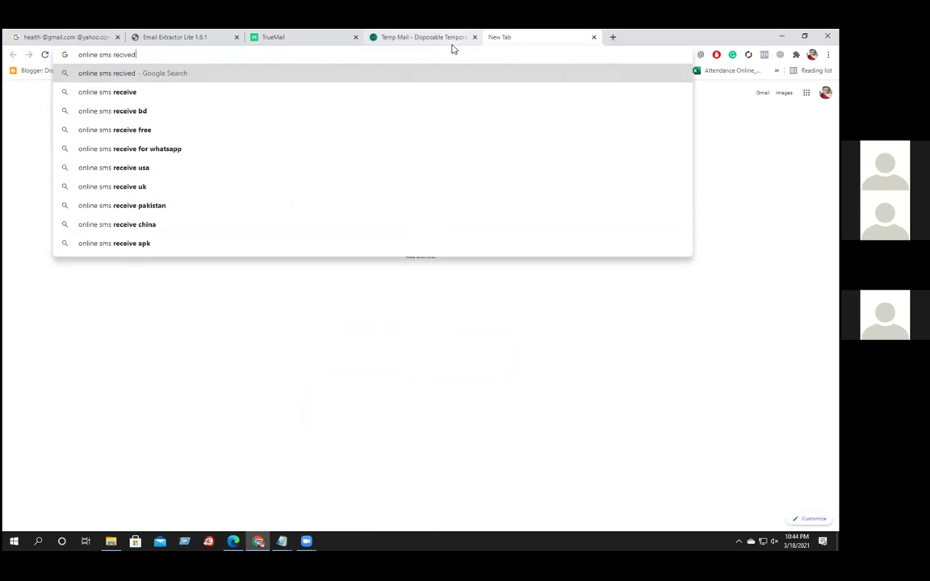
left_click(146, 114)
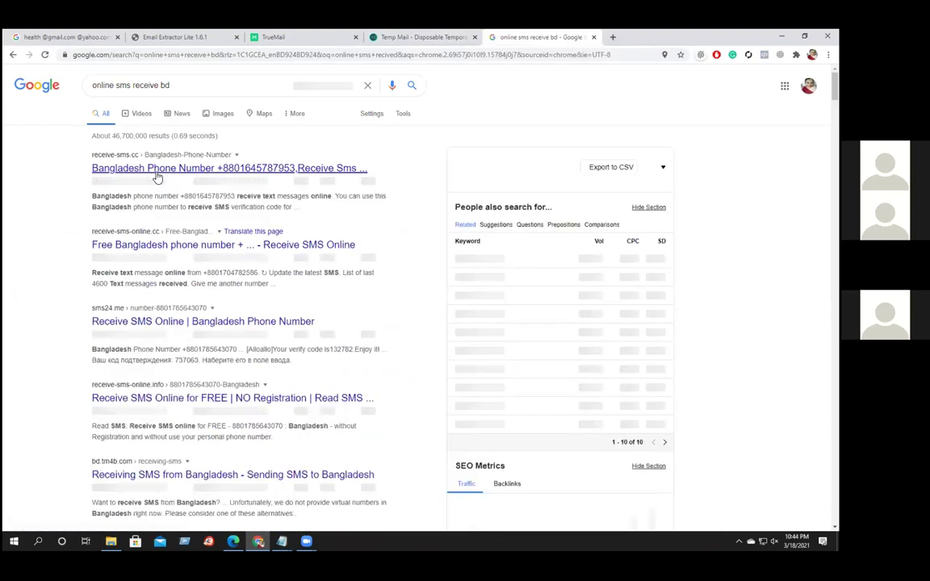
Open the receive-sms.cc Bangladesh number page and select the number without its country code.
middle_click(156, 171)
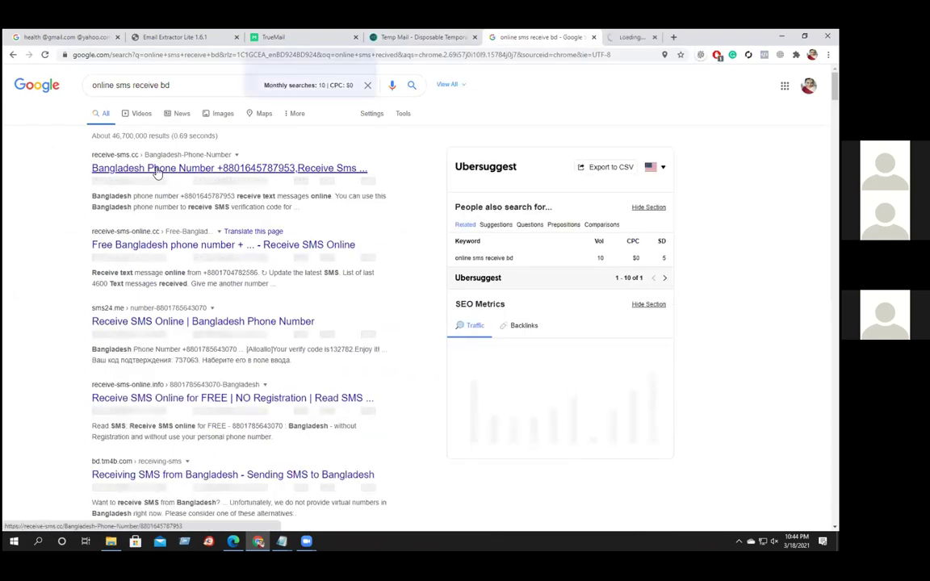
left_click(636, 37)
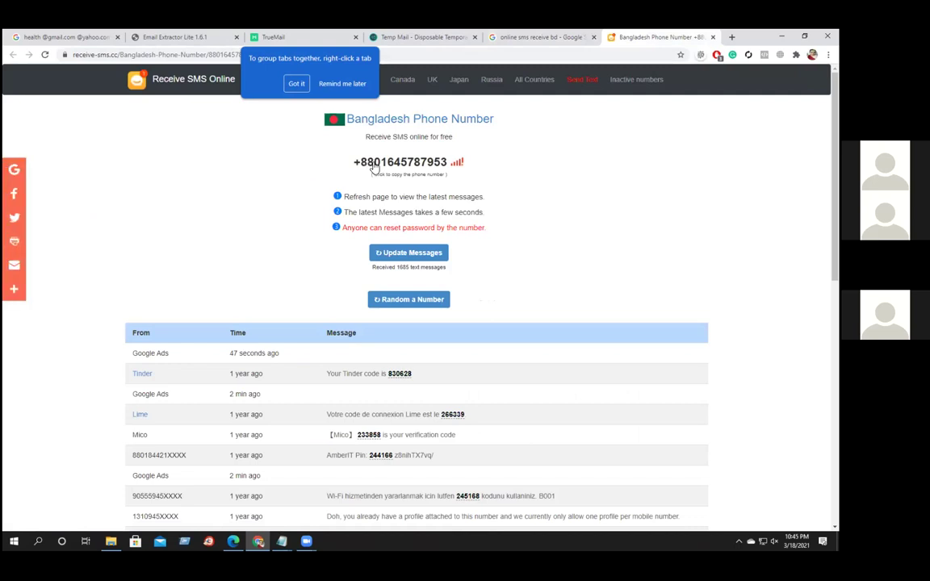
left_click_drag(375, 164, 449, 165)
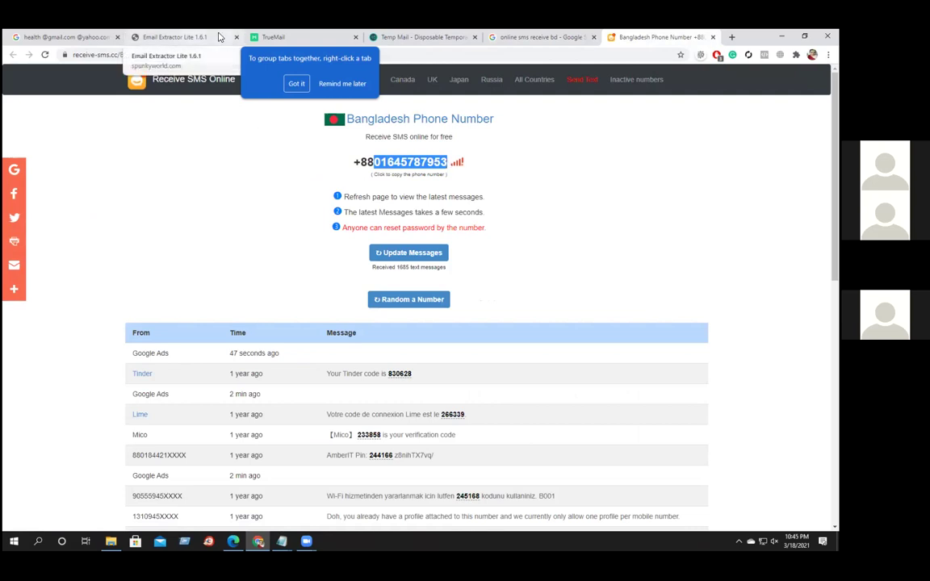
left_click(302, 38)
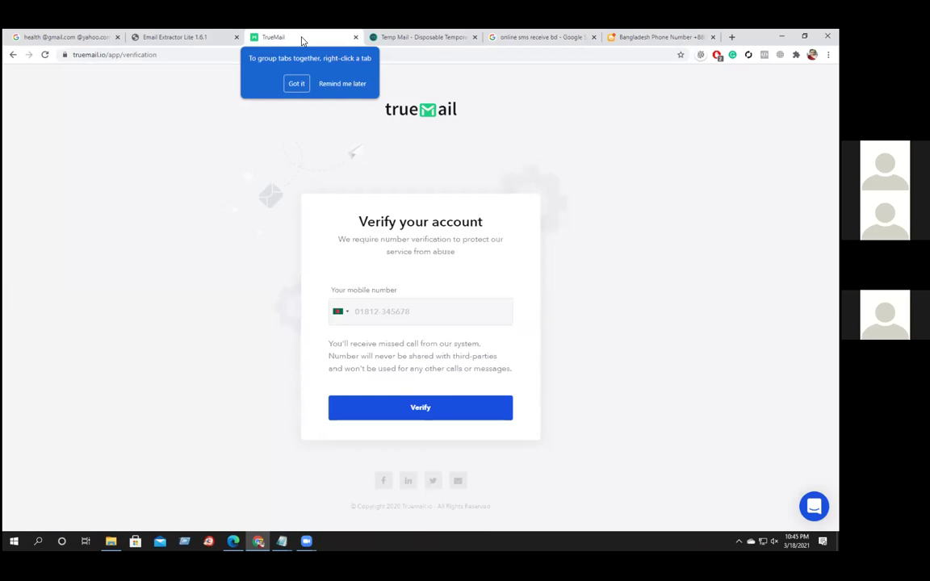
Paste the public number into TrueMail's mobile field and request the missed-call verification.
left_click(386, 311)
key("ctrl+v")
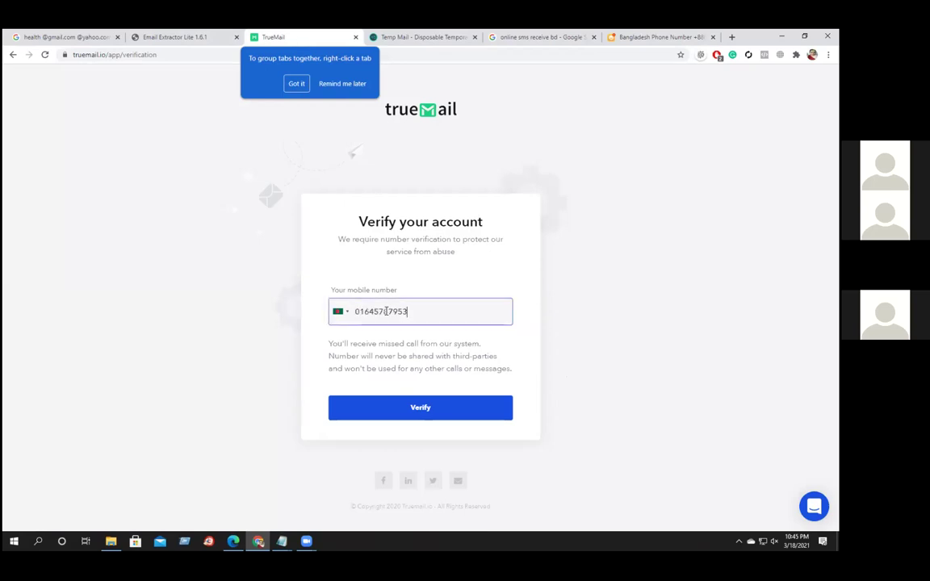
left_click(423, 409)
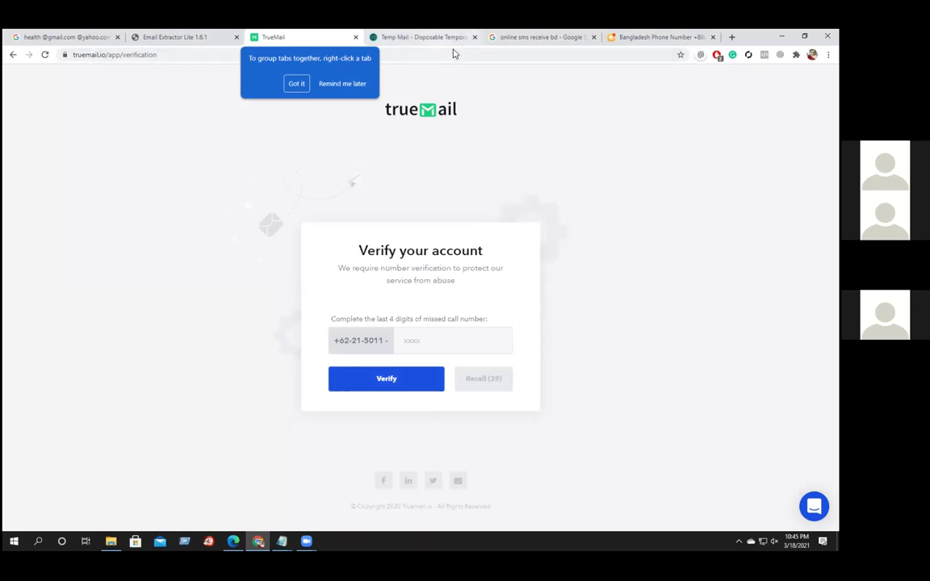
Refresh the public number's received messages, then go back to the TrueMail login page.
left_click(550, 38)
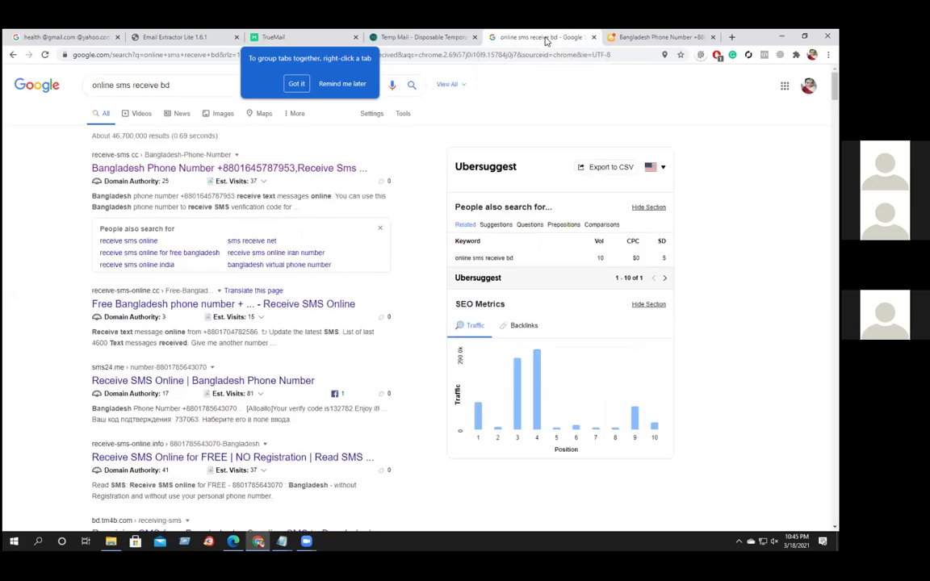
left_click(631, 37)
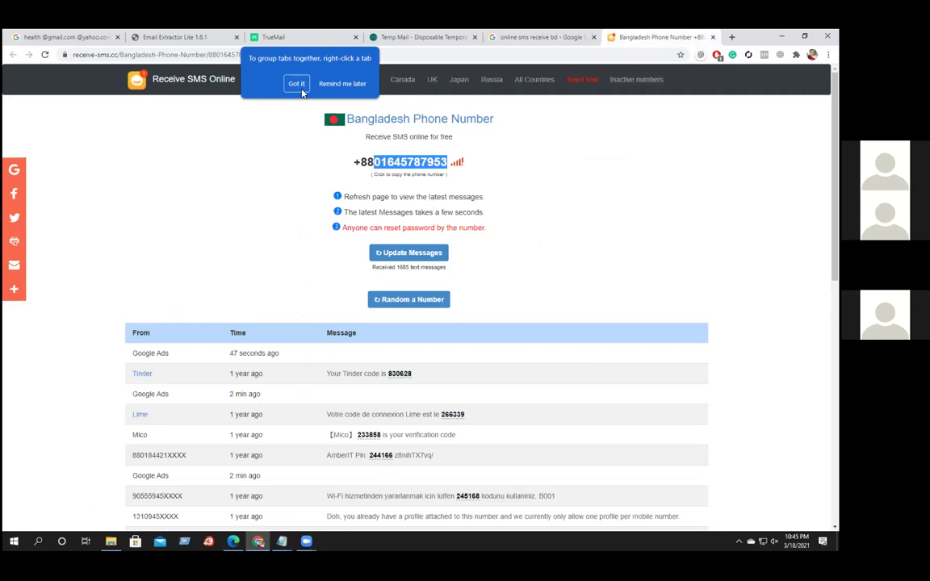
left_click(339, 85)
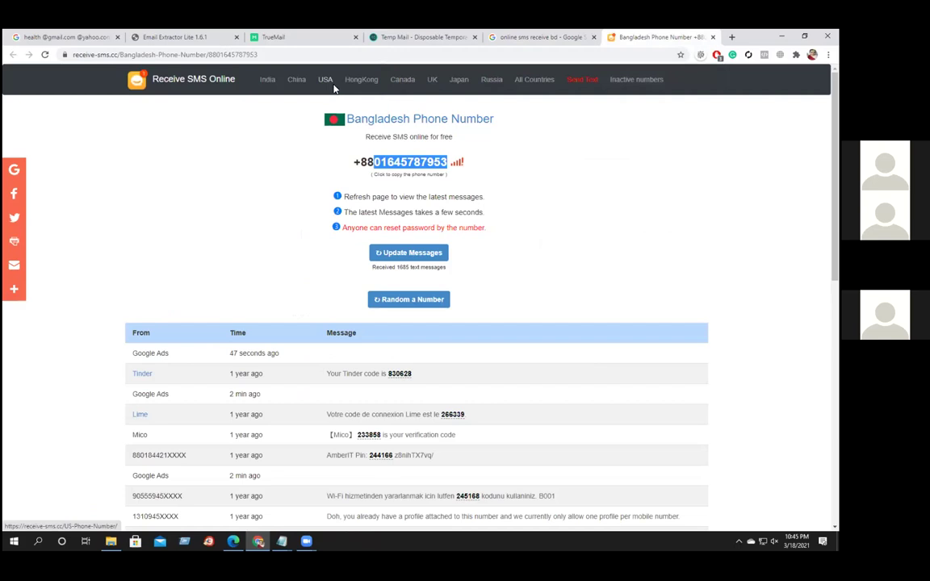
left_click(257, 266)
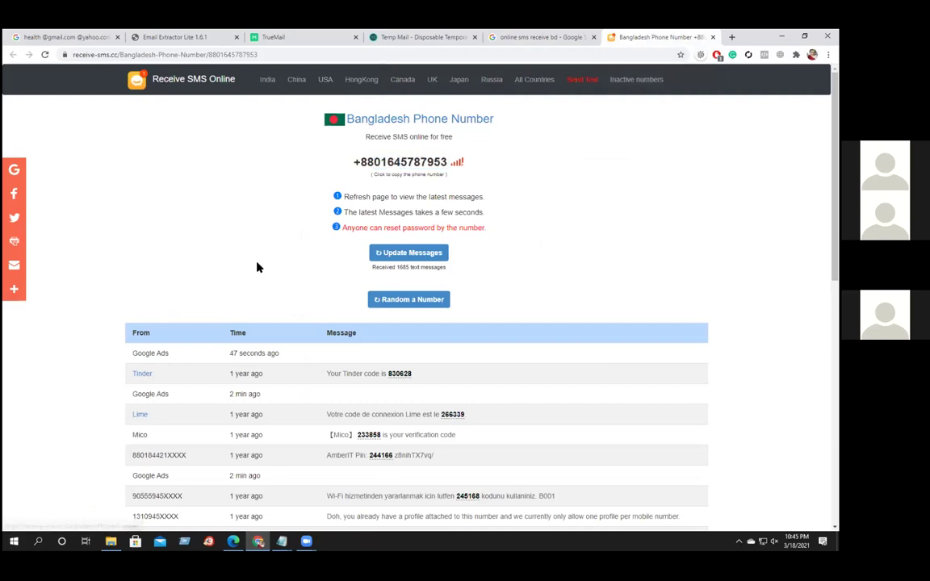
left_click(394, 253)
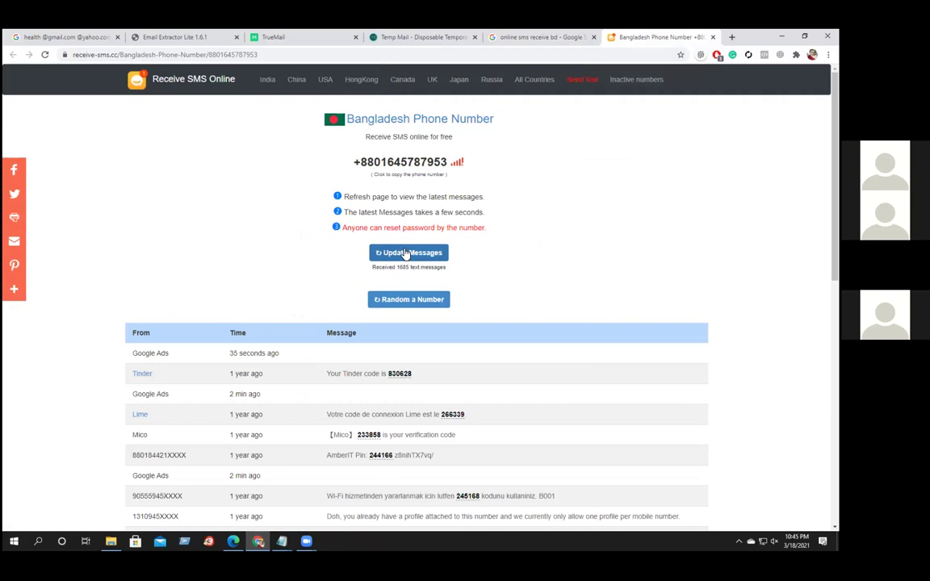
left_click(280, 38)
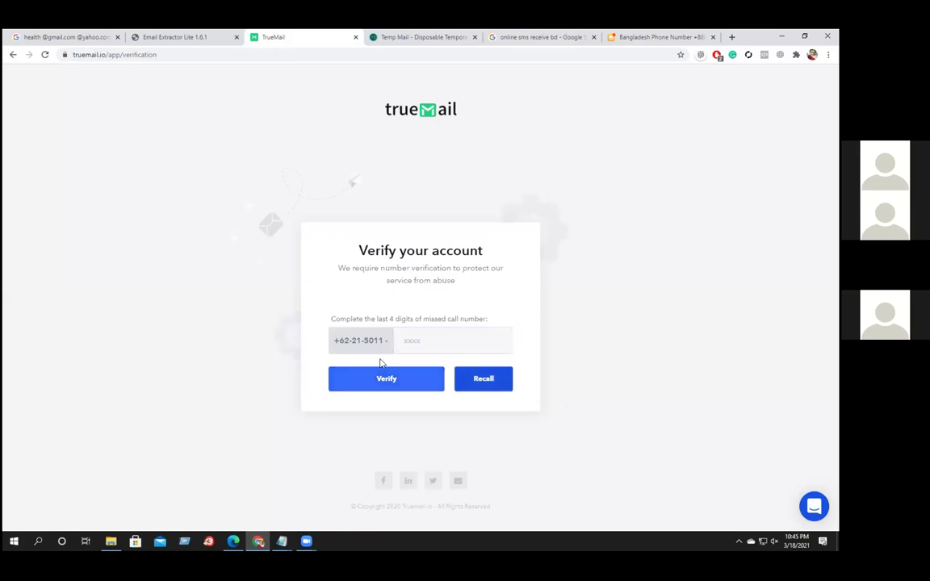
left_click(12, 56)
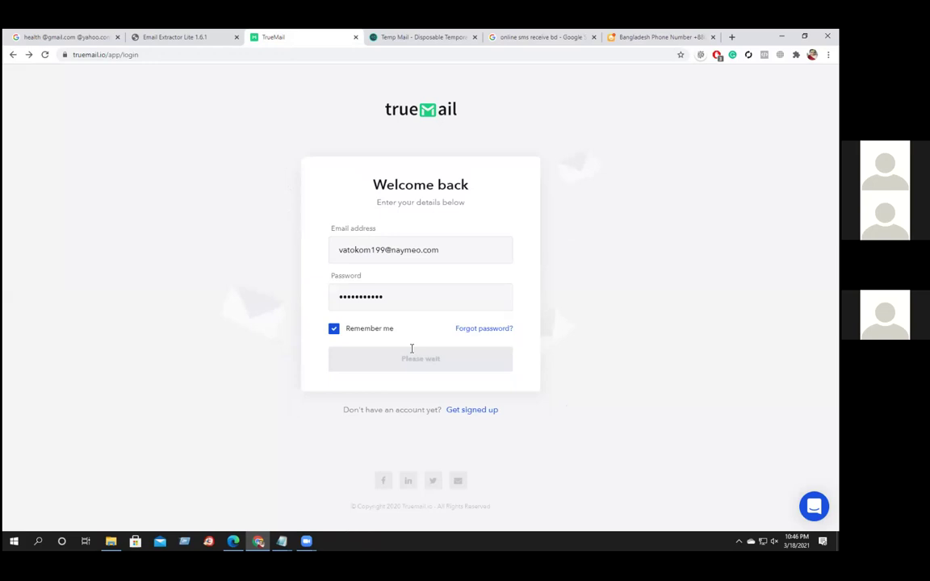
Sign back in and confirm the last 4 digits of the missed-call number.
left_click(397, 300)
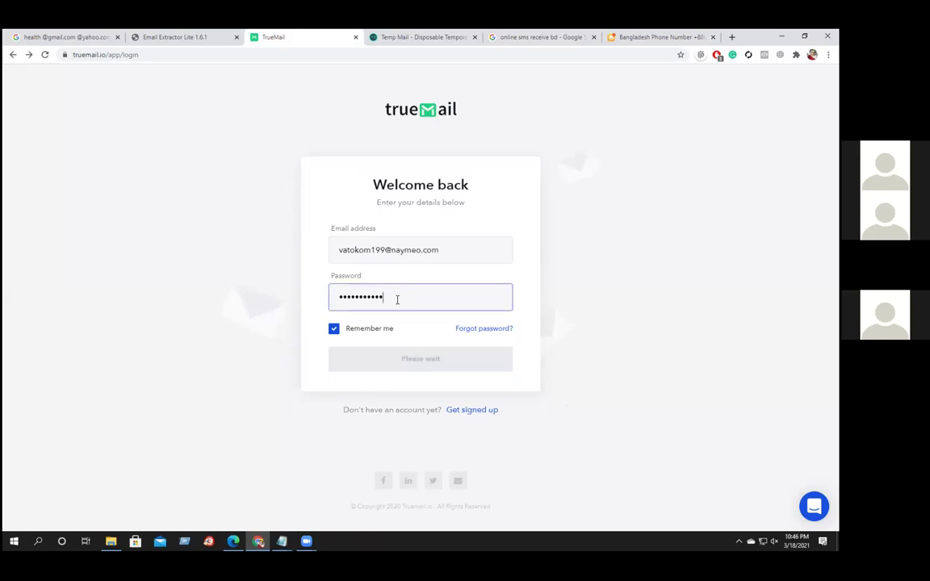
left_click(443, 250)
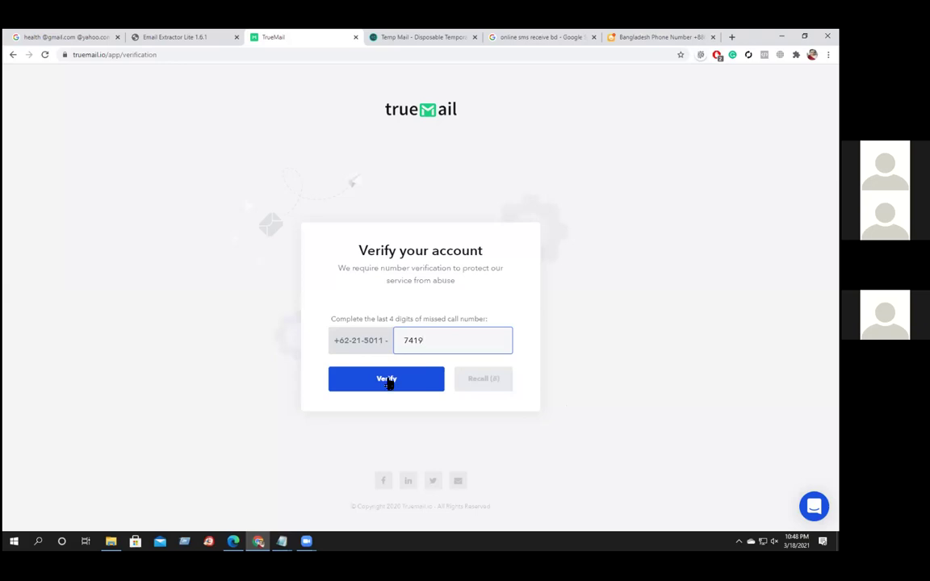
left_click(388, 379)
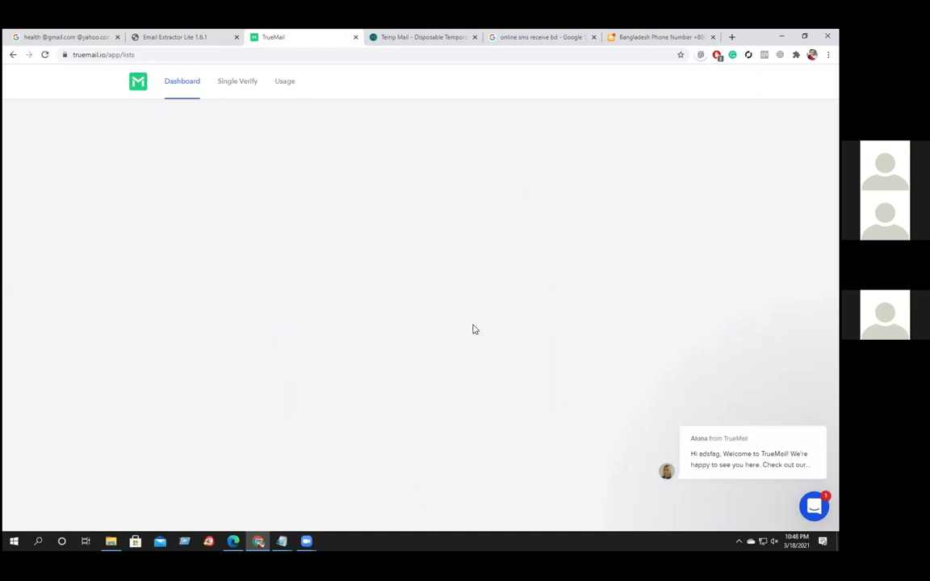
Reload the stalled page so the dashboard shows 1,000 credits and no email lists.
left_click(45, 56)
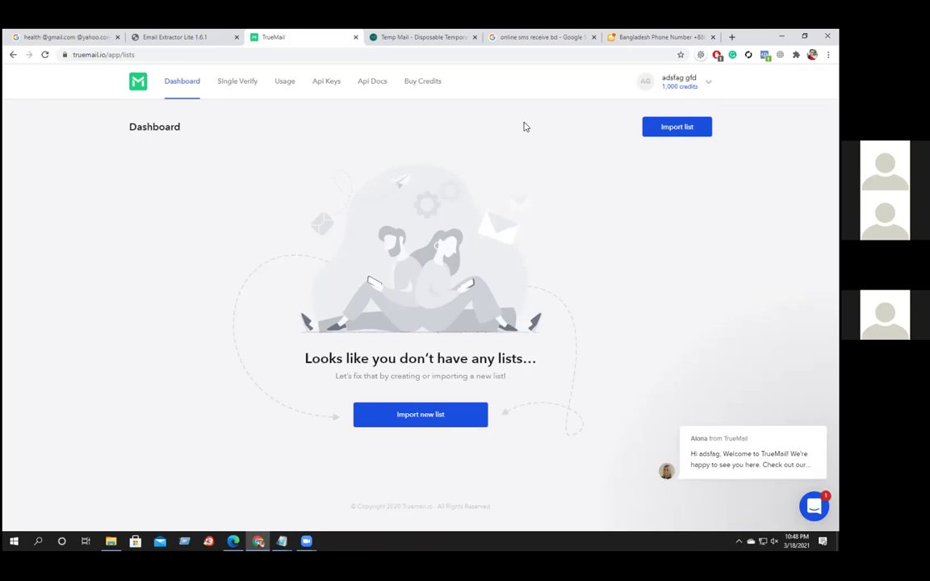
Replace the Google query with 'trustmail.io extension' and run the search.
left_click(528, 38)
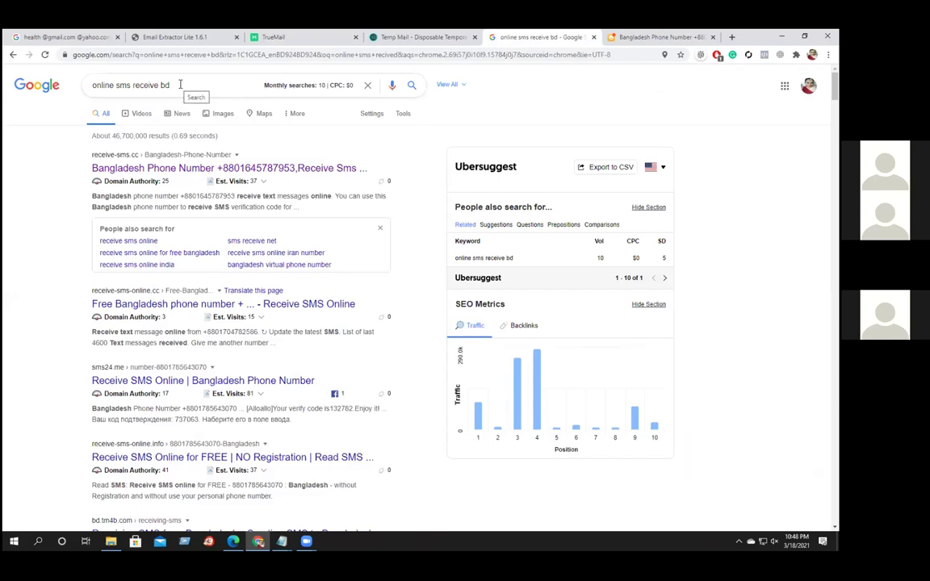
left_click_drag(172, 85, 83, 89)
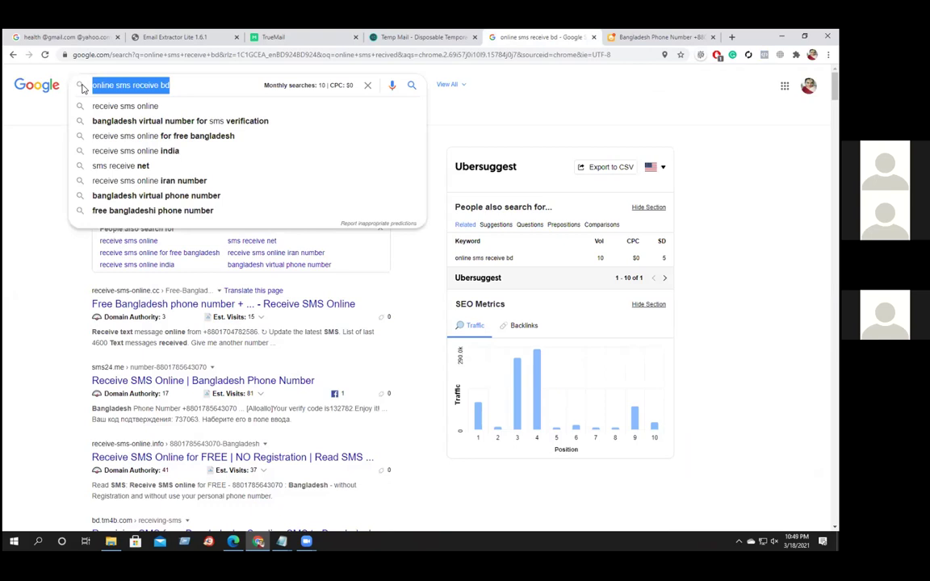
type("trust")
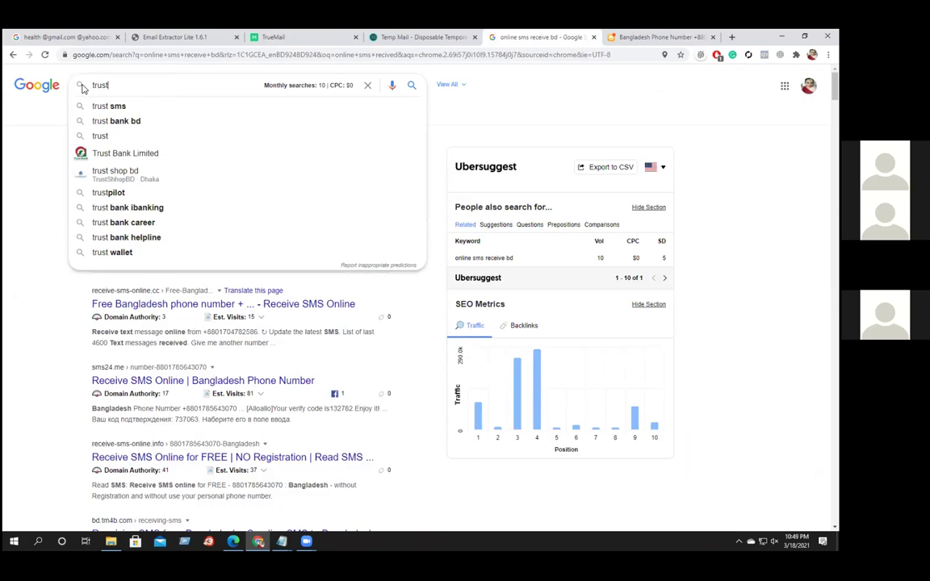
type("m")
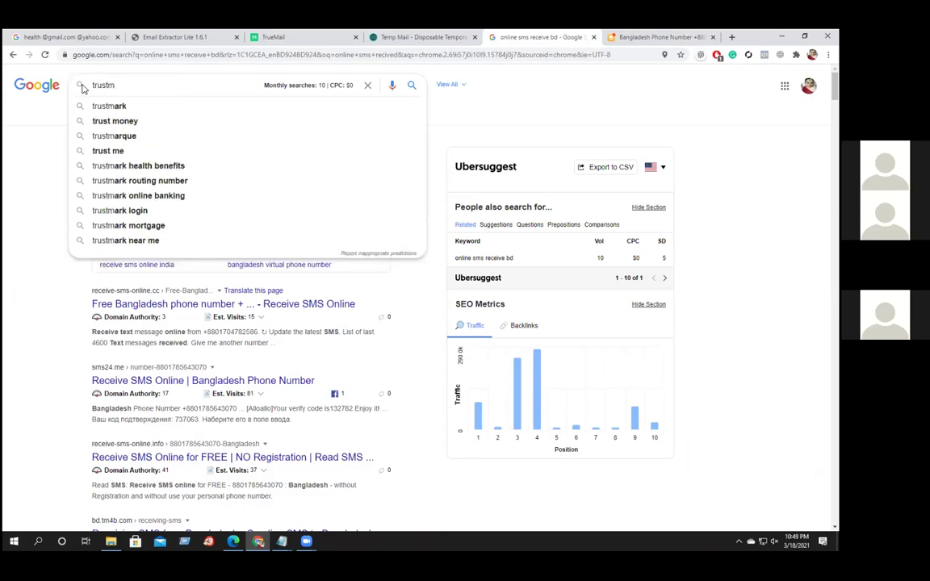
type("ail")
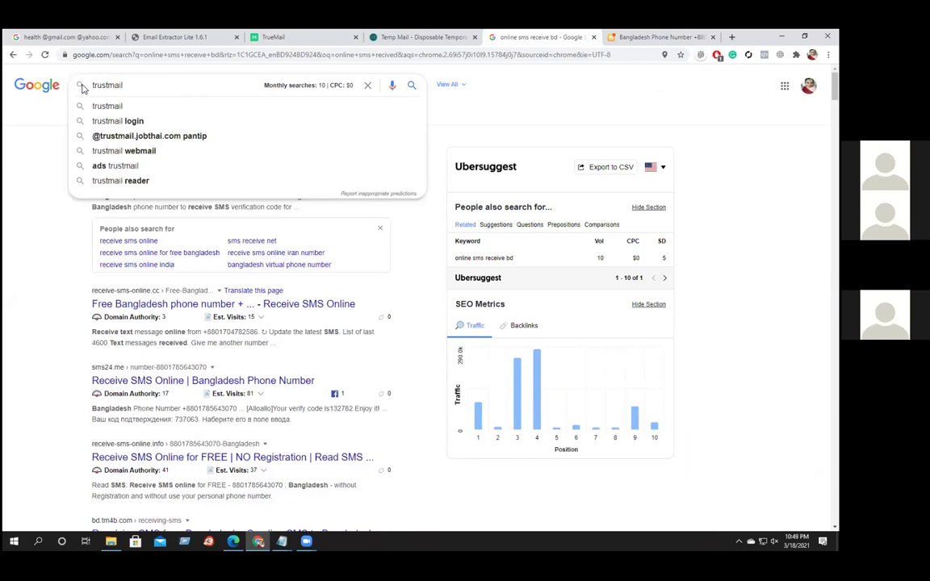
type(".io exte")
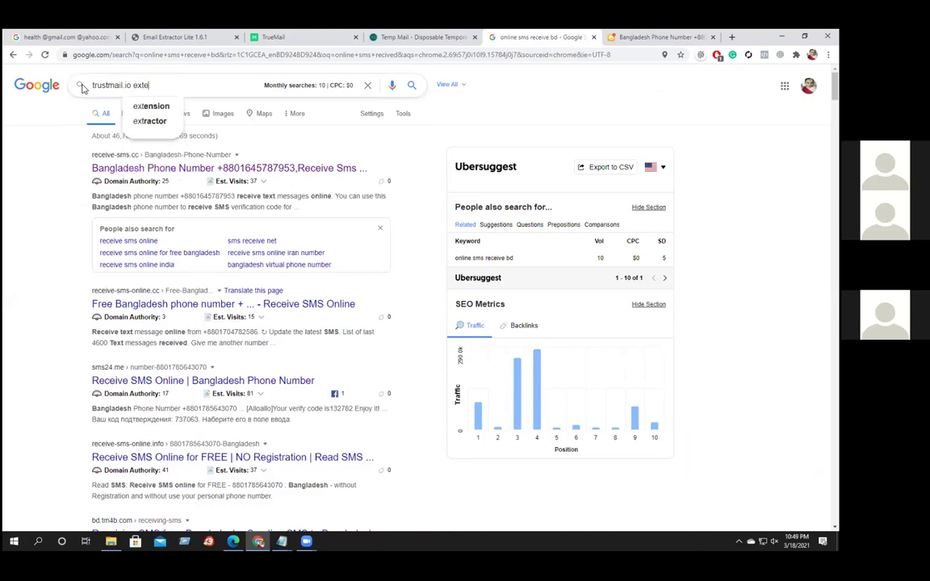
type("ntion")
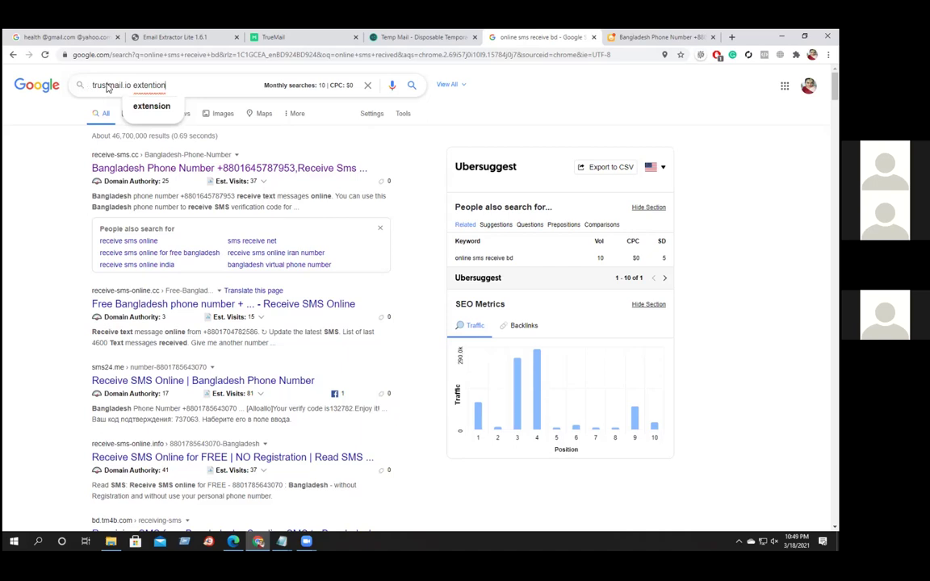
left_click(152, 106)
key("Return")
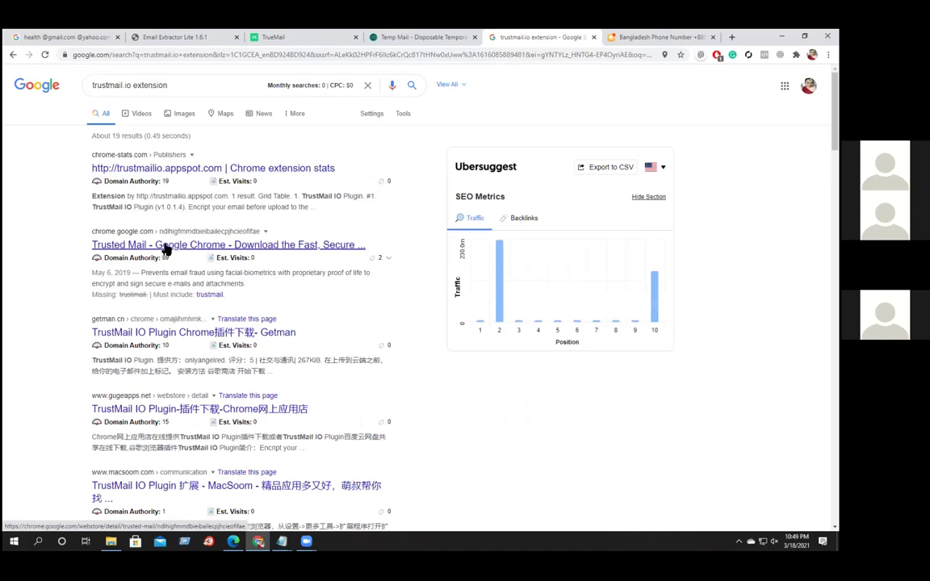
Open the Trusted Mail store listing and ChromeStats TrustMail IO Plugin page in new tabs, then return to the results.
middle_click(164, 244)
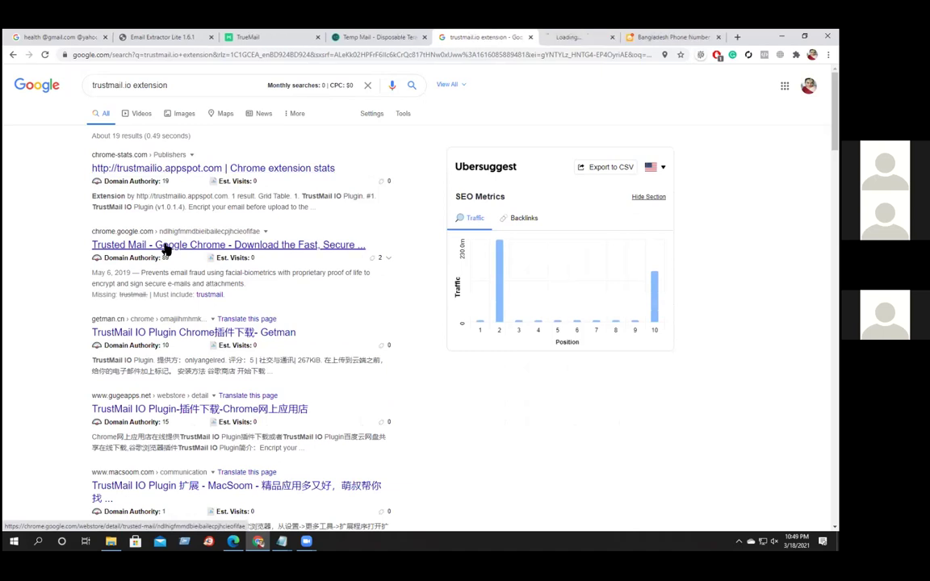
middle_click(165, 171)
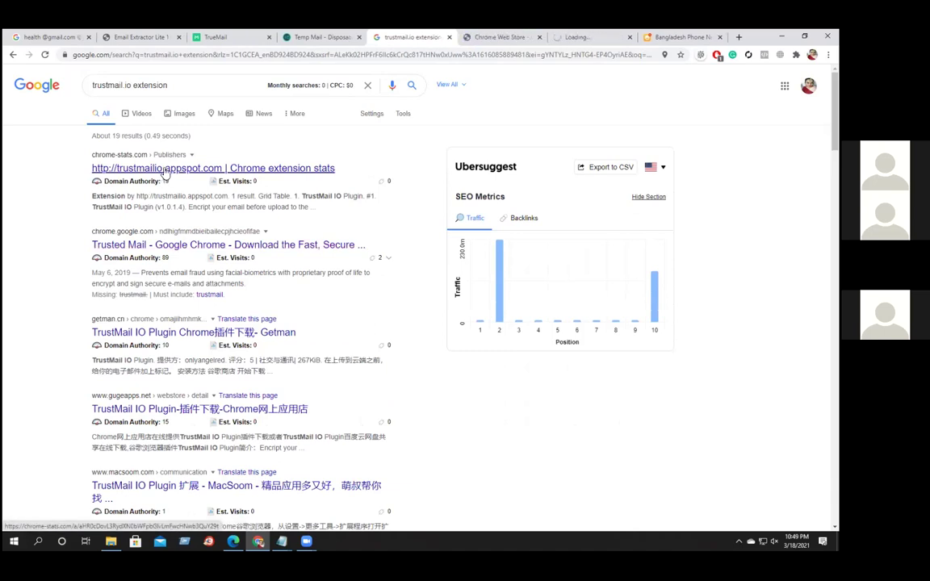
left_click(502, 38)
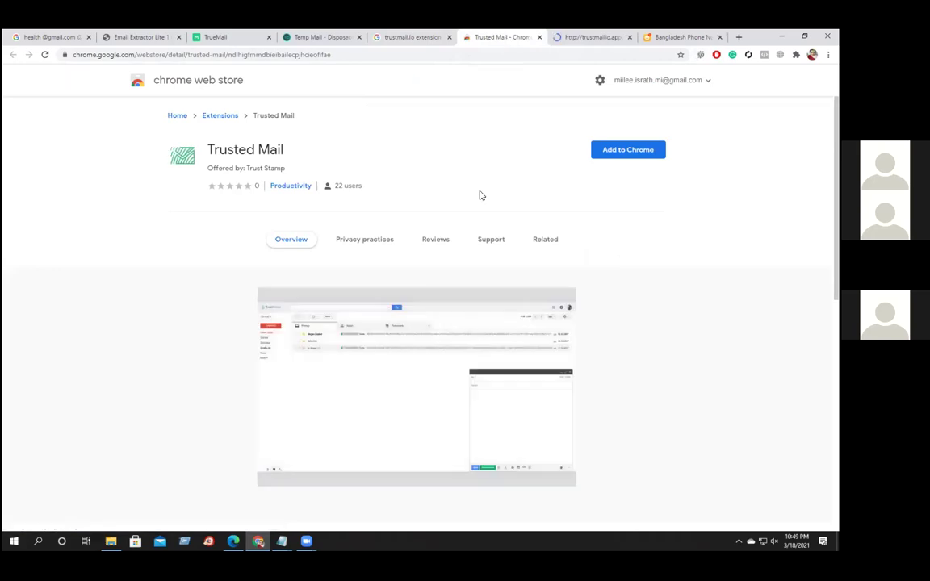
left_click(577, 37)
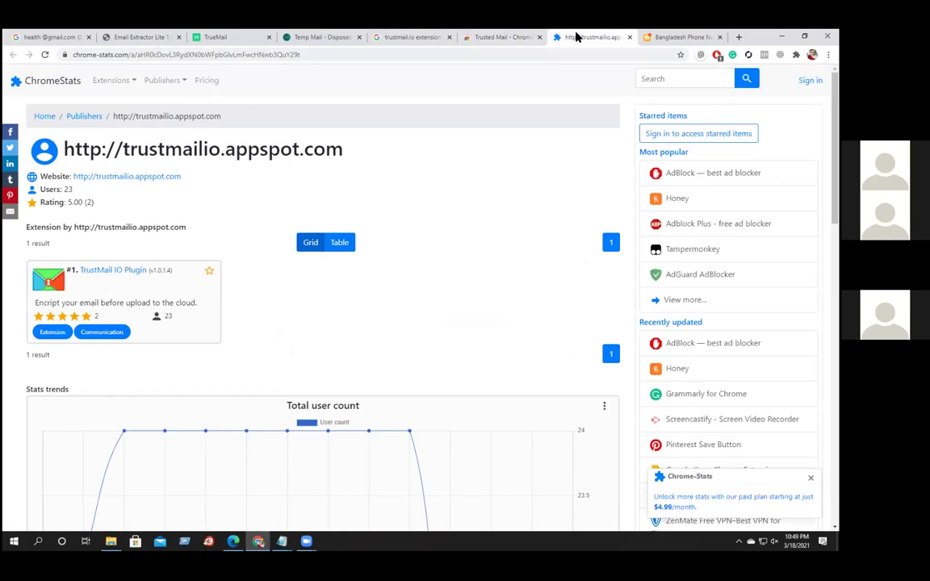
left_click(499, 38)
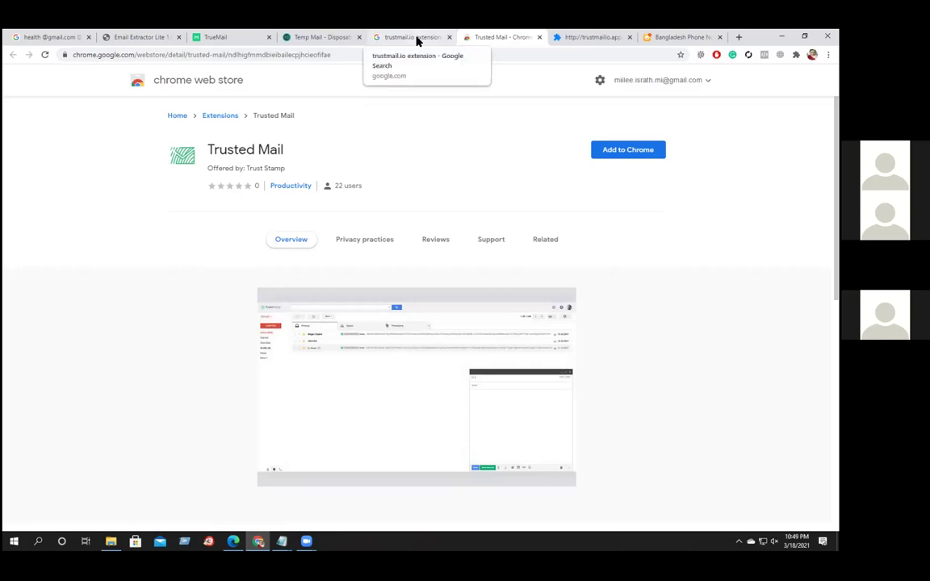
left_click(418, 41)
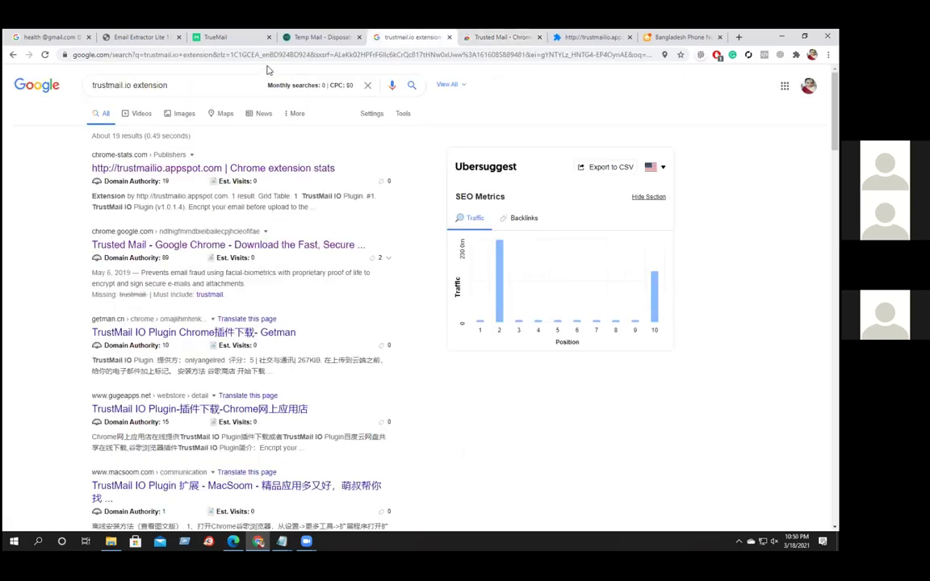
left_click(108, 85)
Correct the query to 'truemail.io extension', search, and scroll through the results.
key("BackSpace")
key("BackSpace")
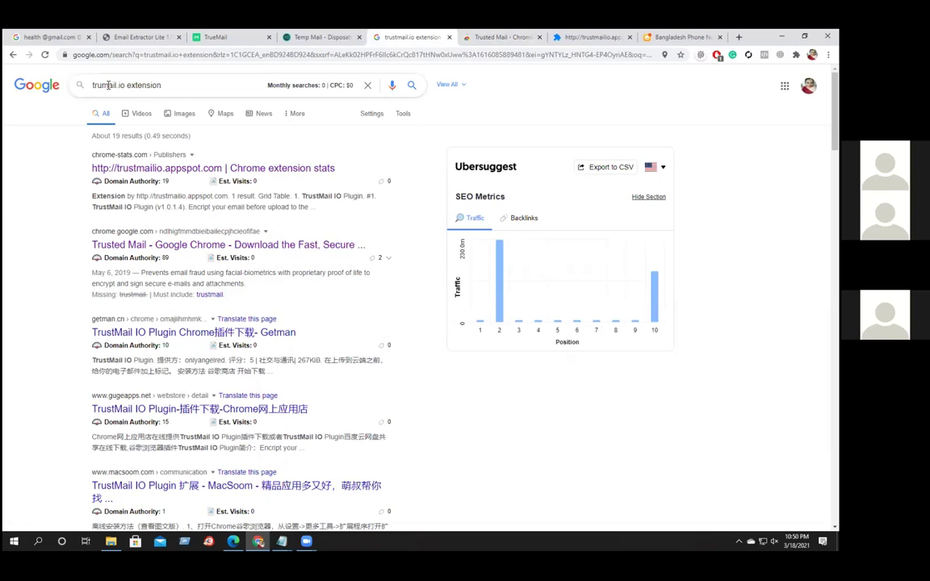
type("e")
key("Return")
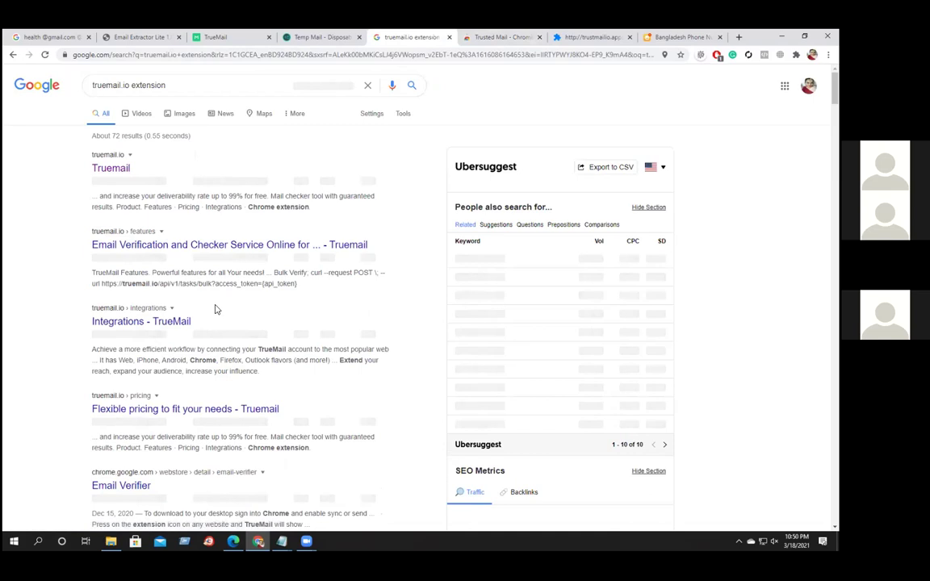
scroll(215, 309, "down", 1)
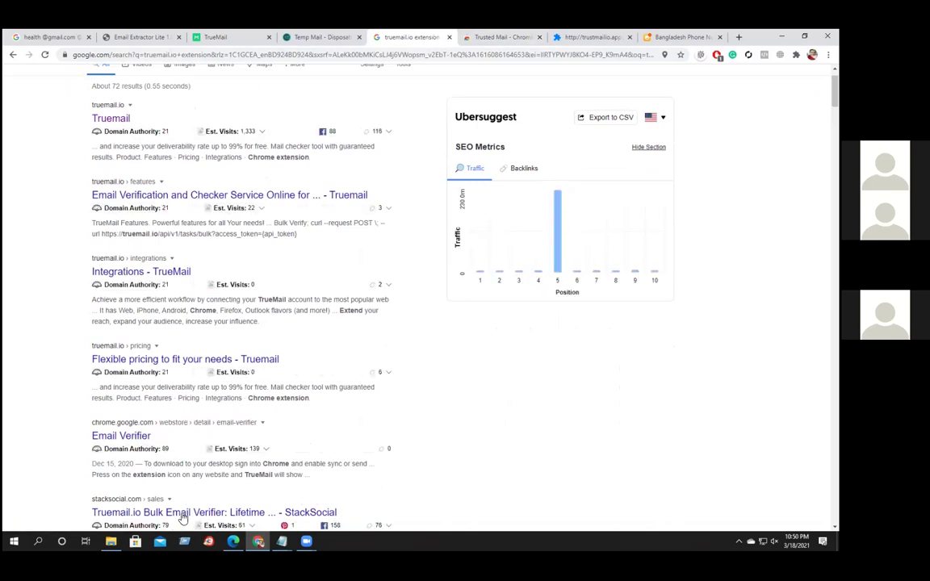
scroll(261, 399, "down", 2)
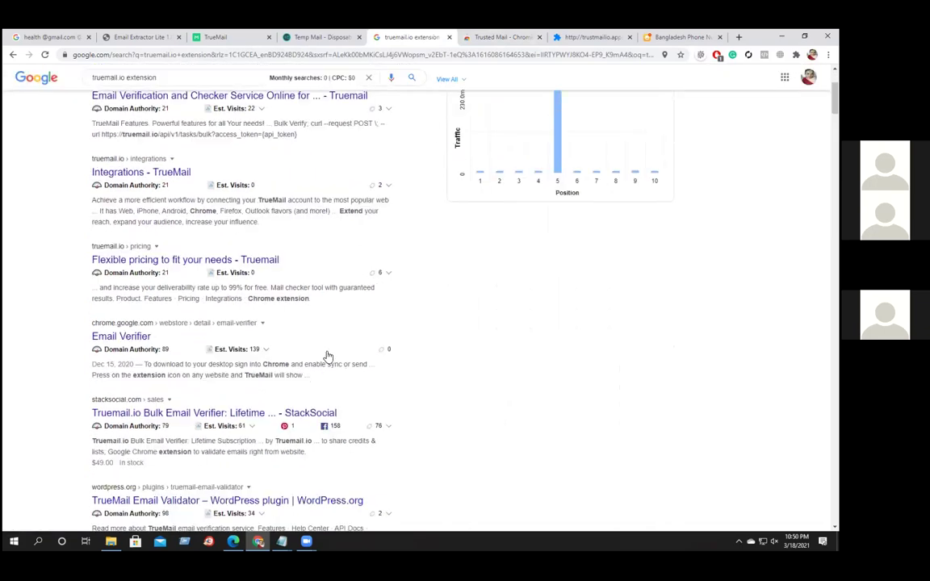
scroll(370, 374, "up", 3)
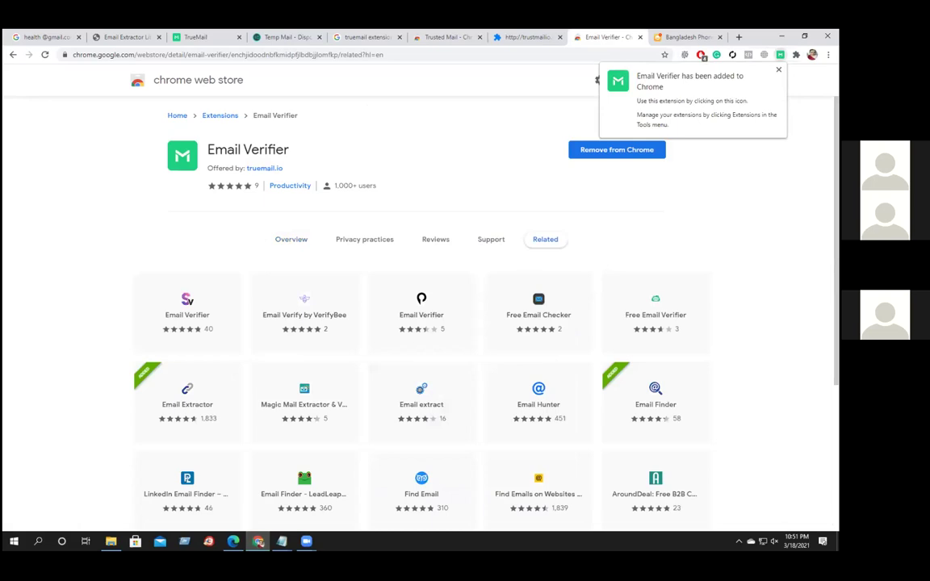
Pin Email Verifier to the toolbar and open its truemail panel showing 1000 credits.
left_click(780, 54)
left_click(796, 55)
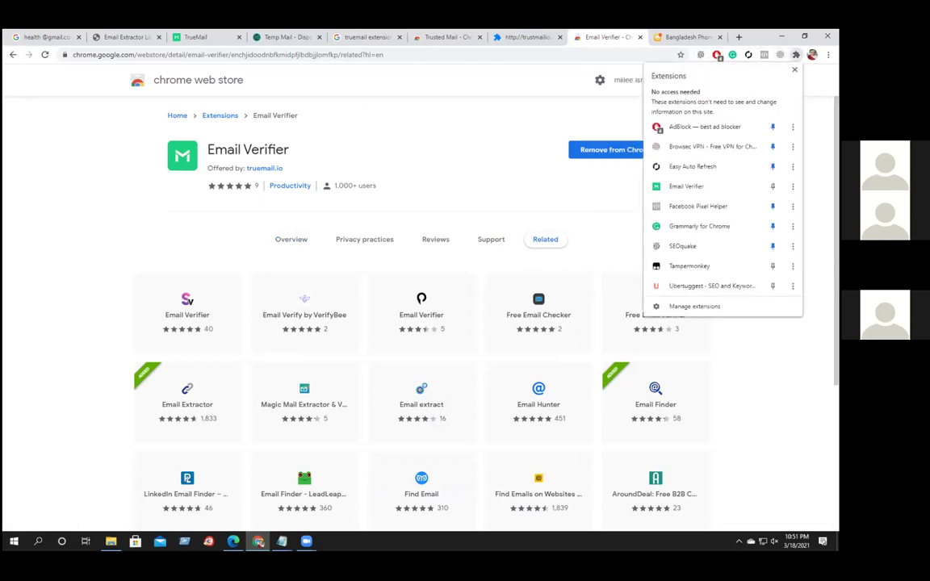
left_click(773, 187)
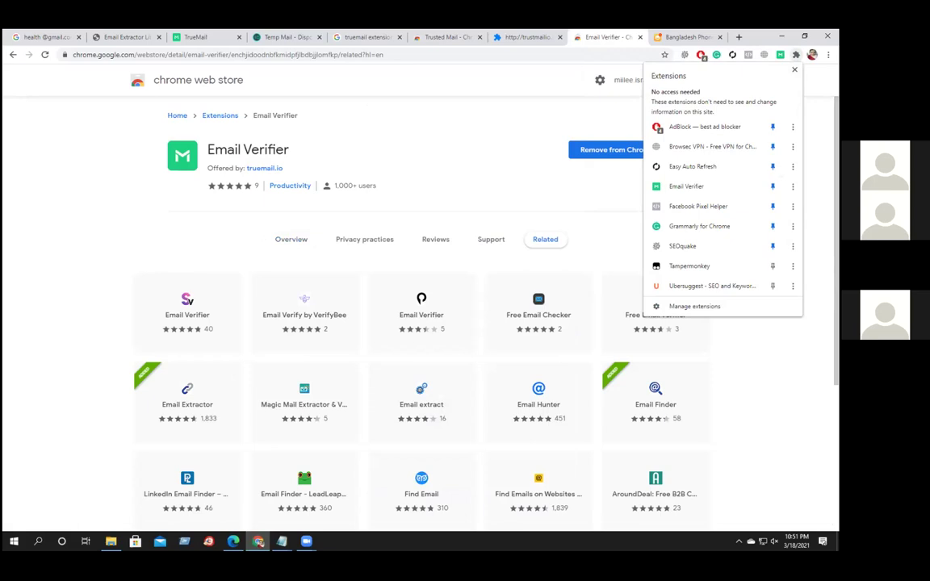
key("Escape")
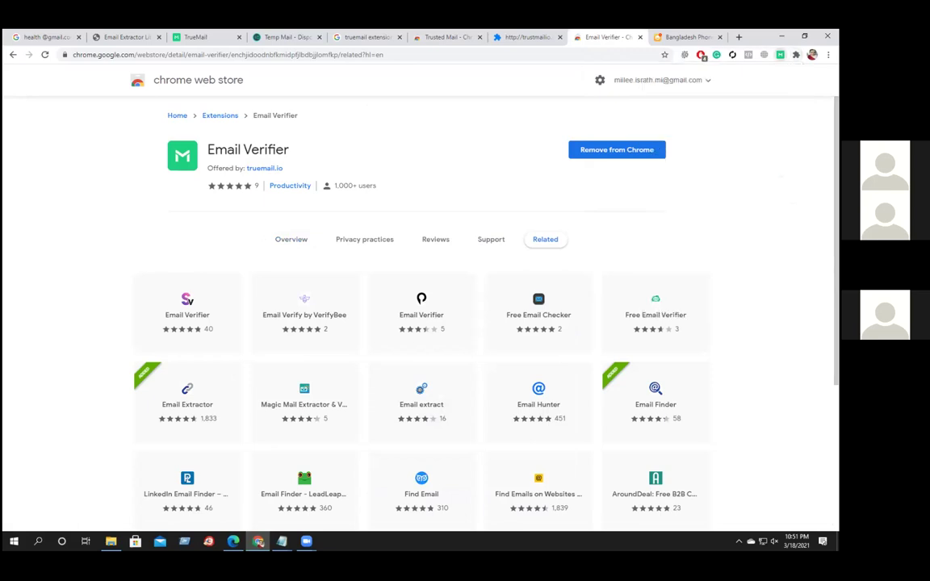
left_click(780, 54)
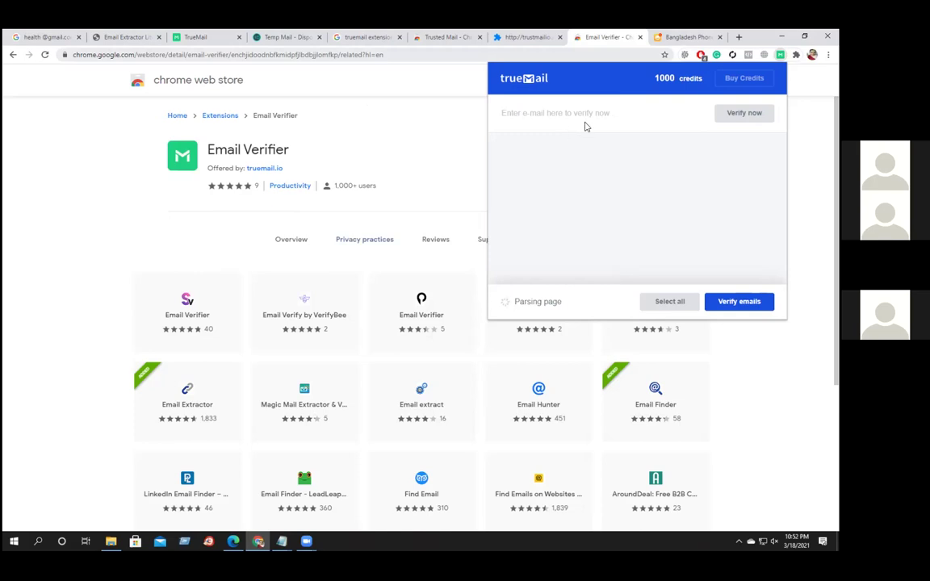
Close the verifier popup and the Trusted Mail, ChromeStats, Email Verifier, Bangladesh and search tabs, returning to TrueMail.
left_click(479, 37)
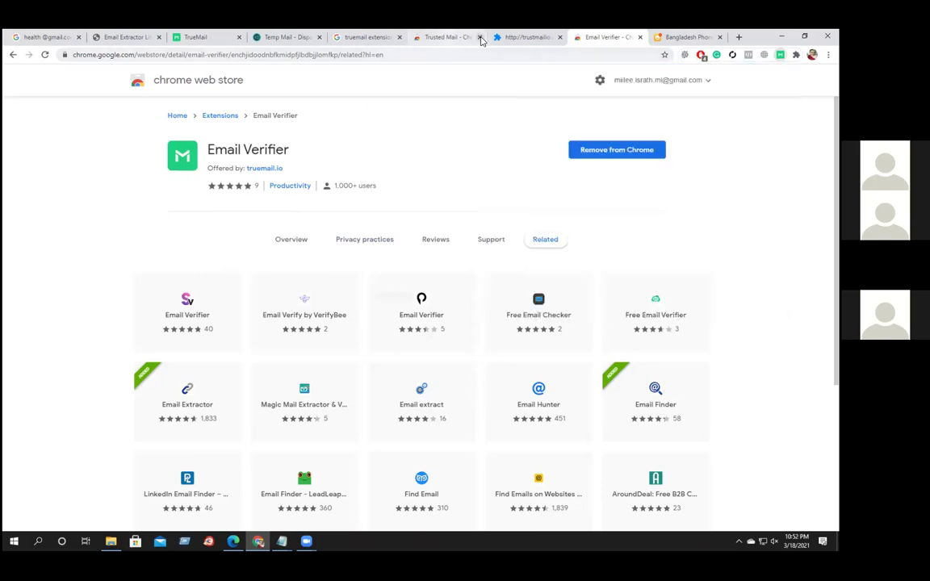
left_click(479, 37)
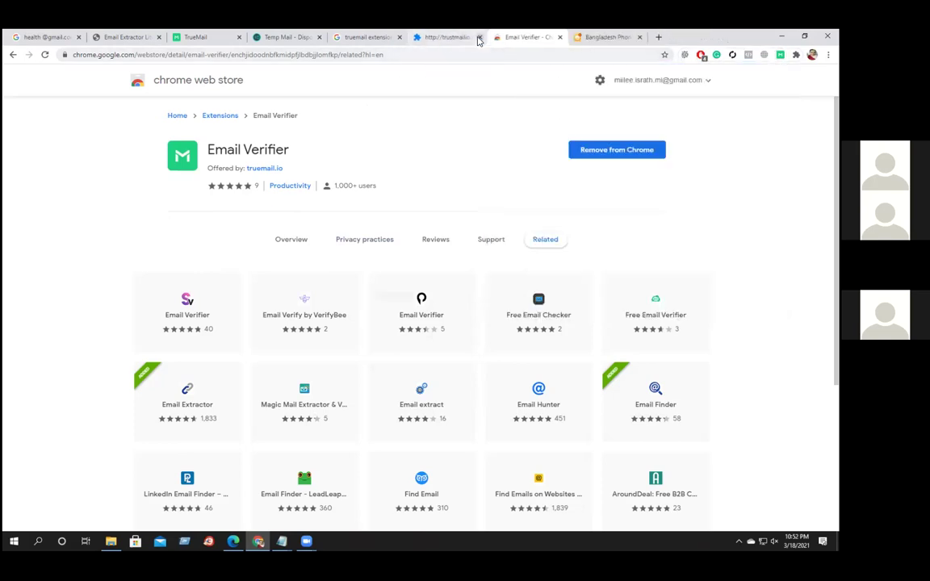
left_click(480, 37)
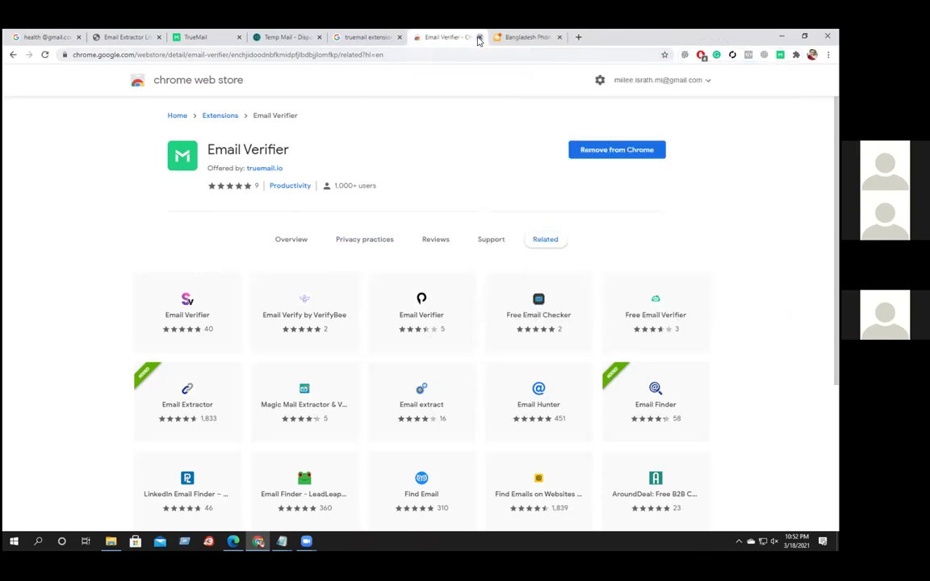
left_click(479, 37)
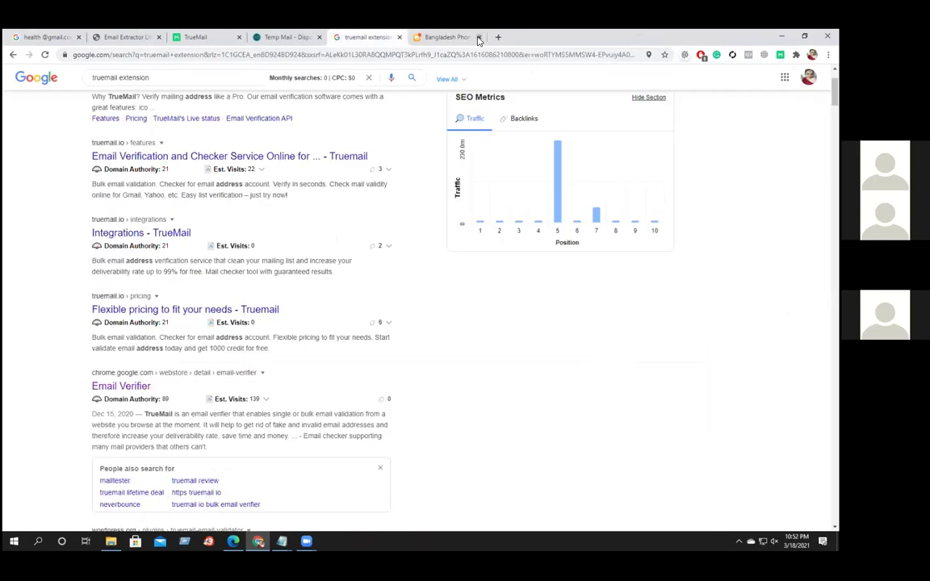
left_click(480, 37)
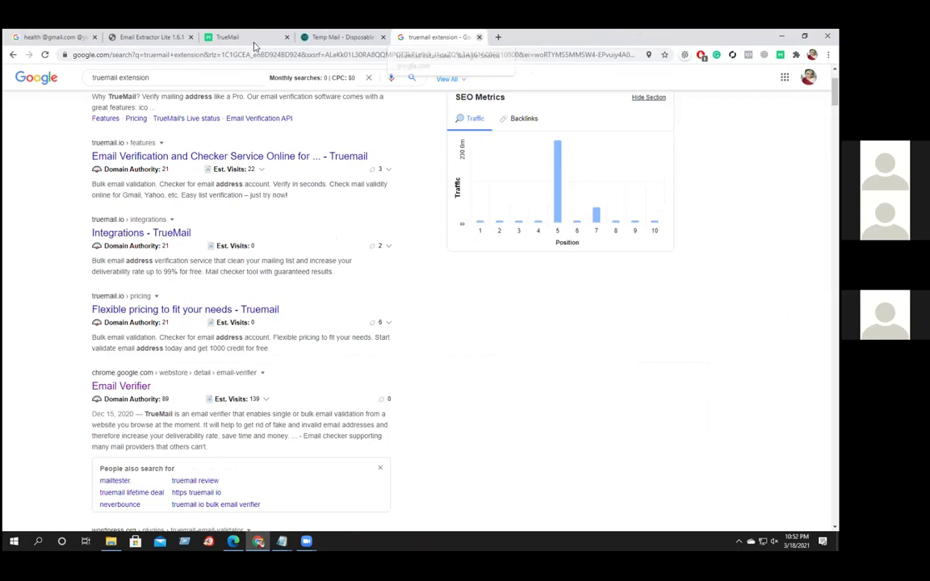
left_click(480, 37)
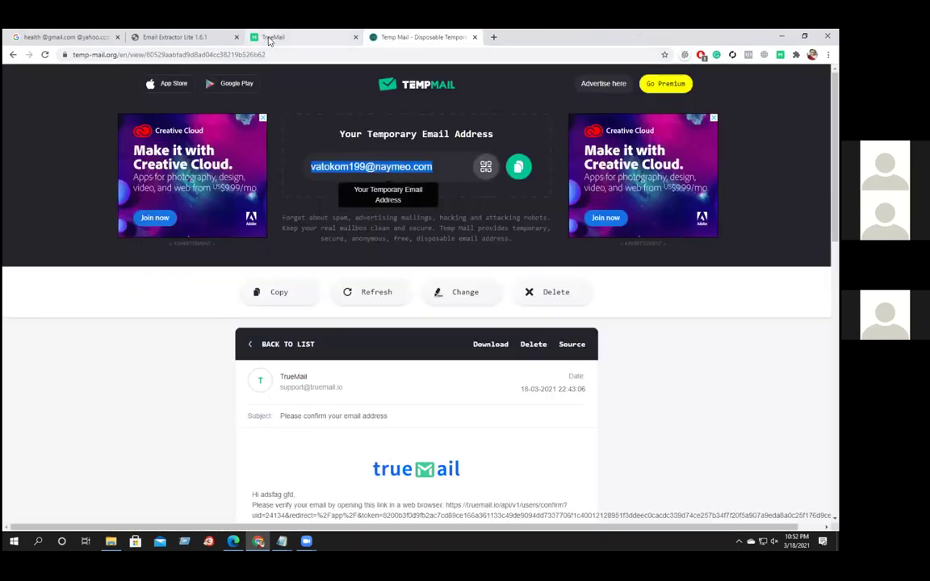
left_click(297, 38)
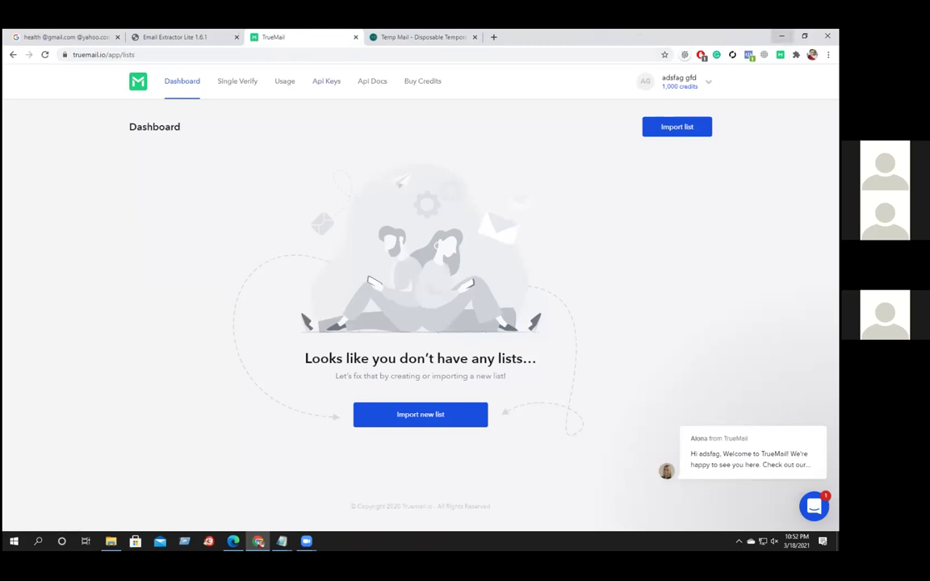
Save the Notepad email list to the desktop as mail.csv and return to the TrueMail page.
left_click(781, 36)
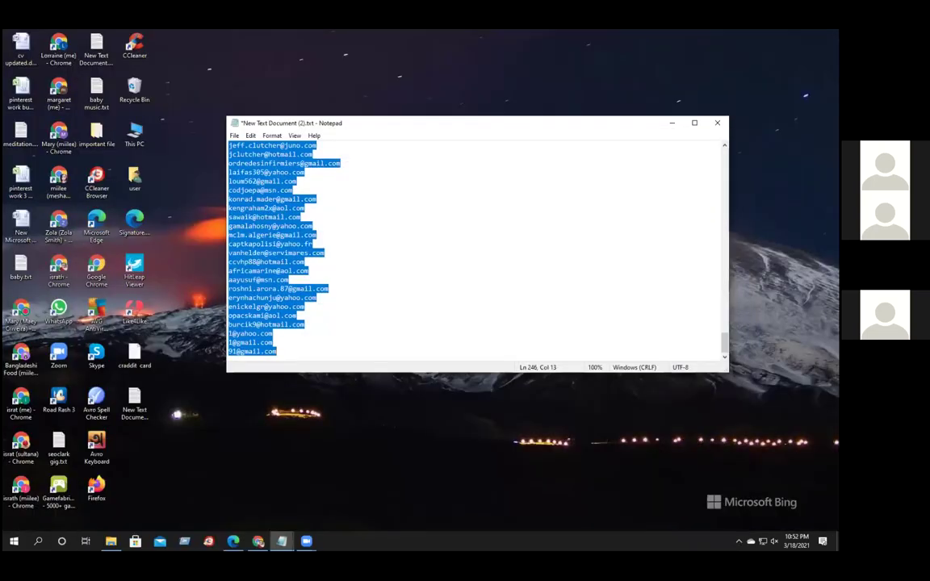
left_click(386, 235)
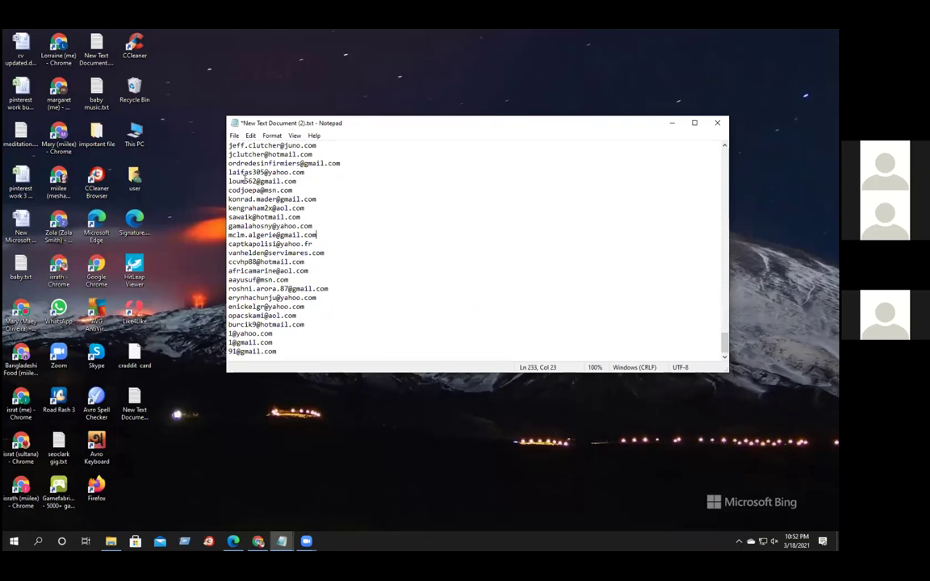
left_click(234, 135)
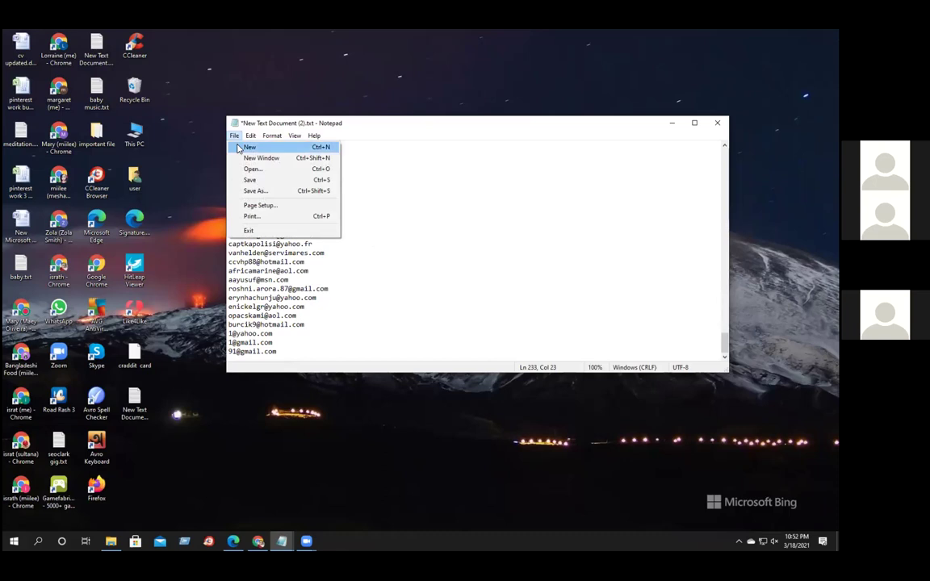
left_click(252, 191)
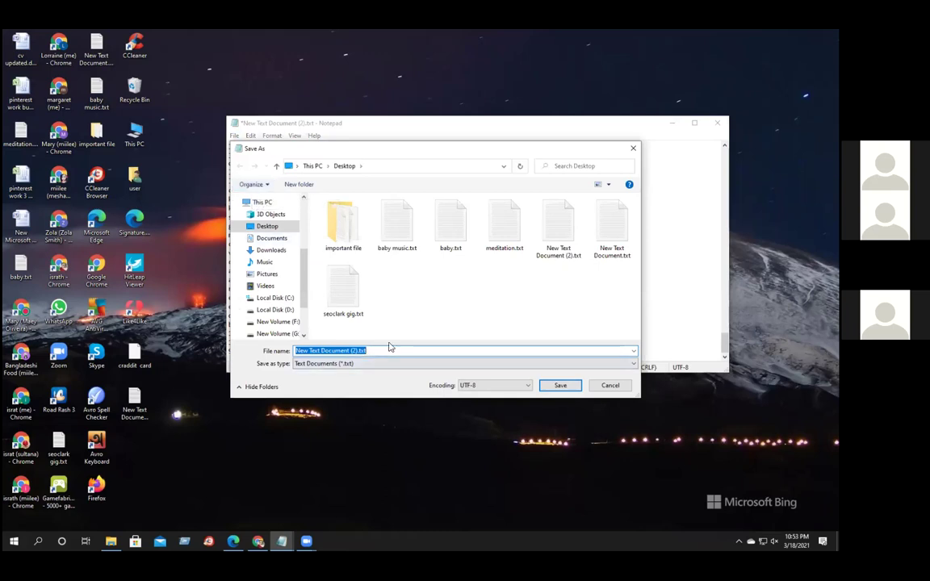
type("mail")
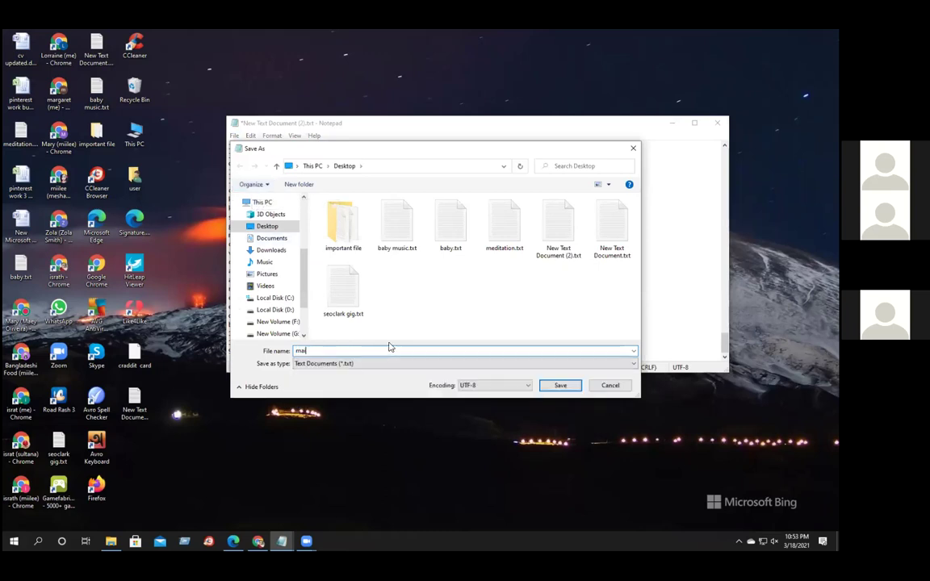
type(".csv")
left_click(559, 385)
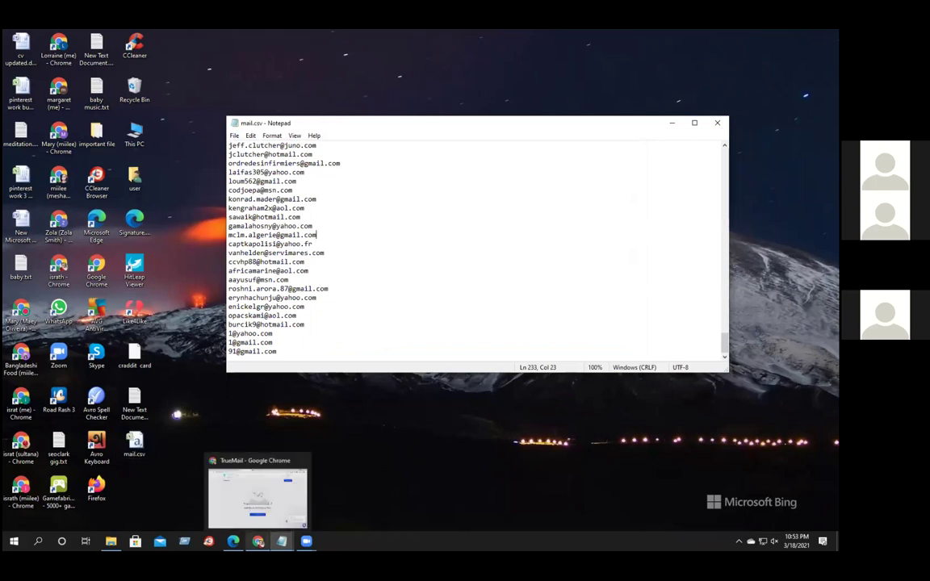
left_click(259, 541)
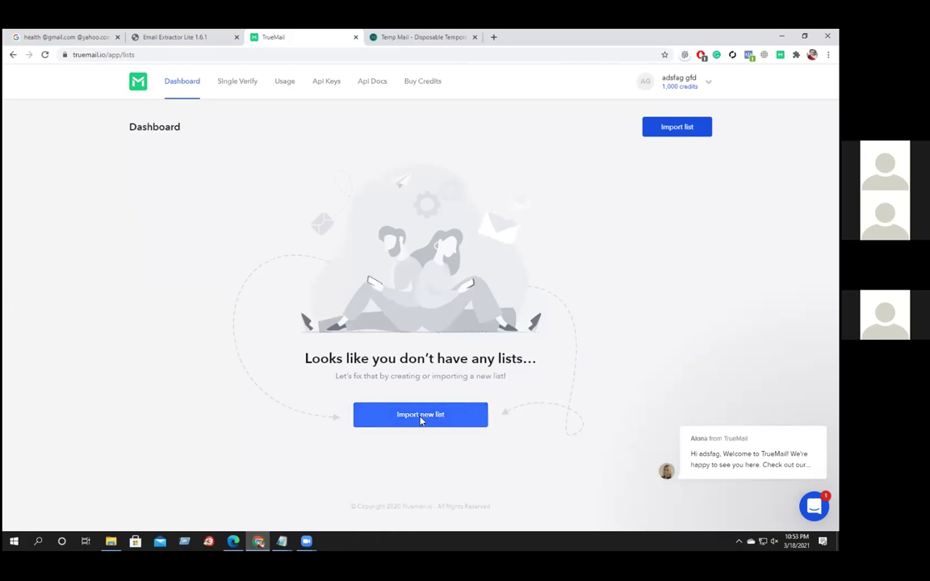
Import a new TrueMail list, uploading mail.csv from the Desktop with All Files shown.
left_click(420, 418)
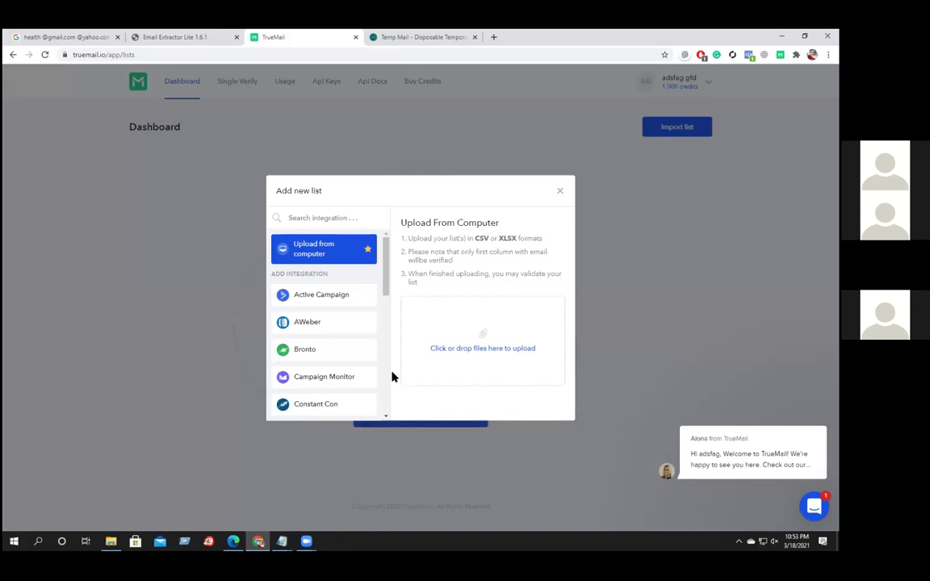
left_click(480, 347)
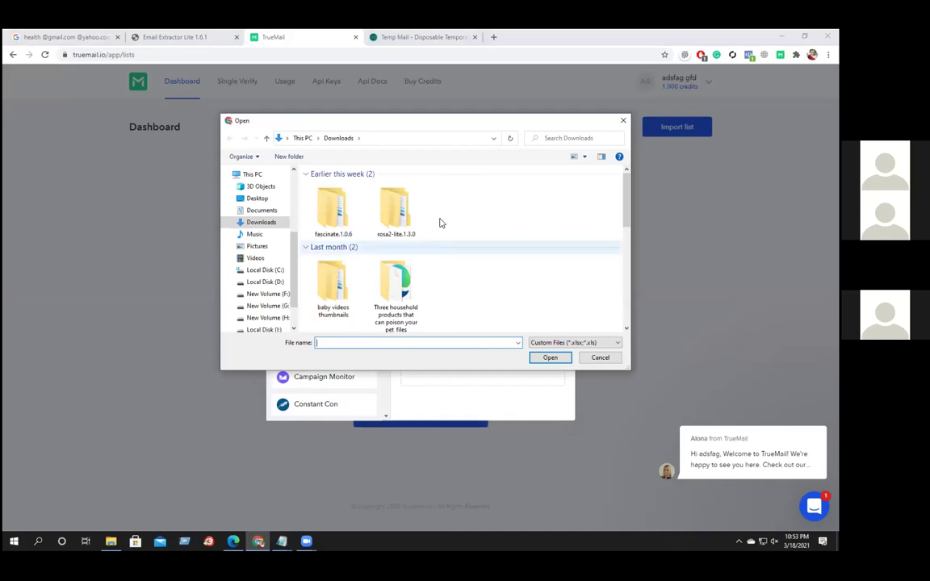
left_click(257, 199)
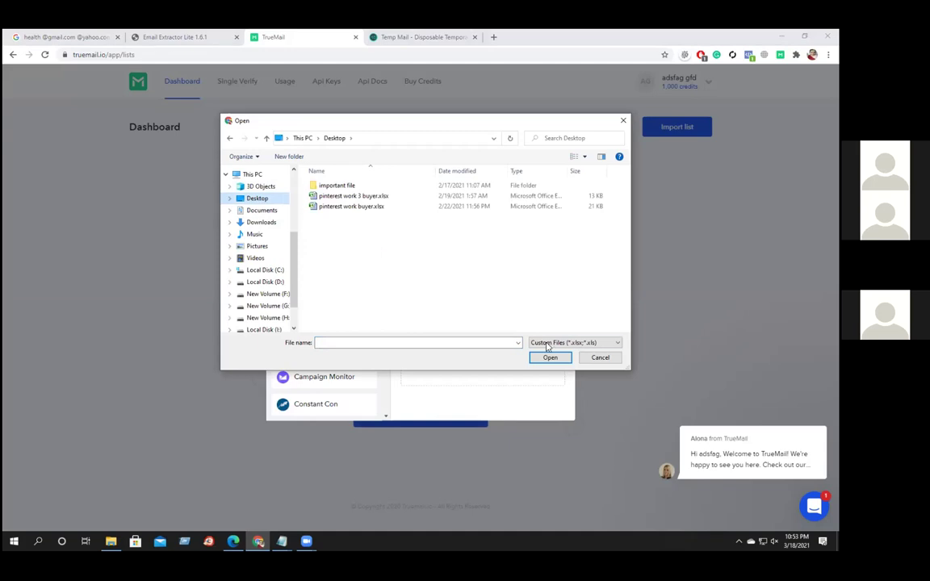
left_click(547, 344)
left_click(546, 360)
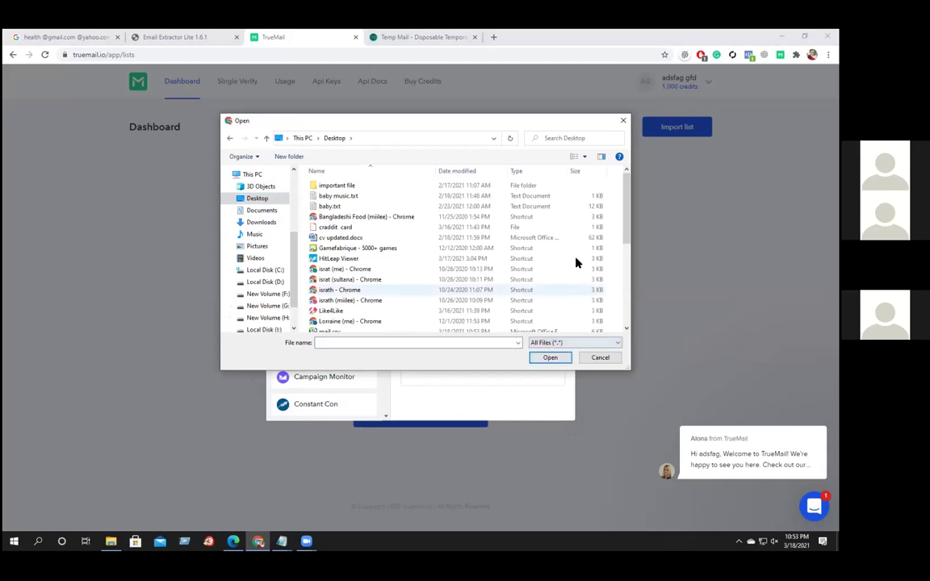
left_click_drag(624, 197, 623, 238)
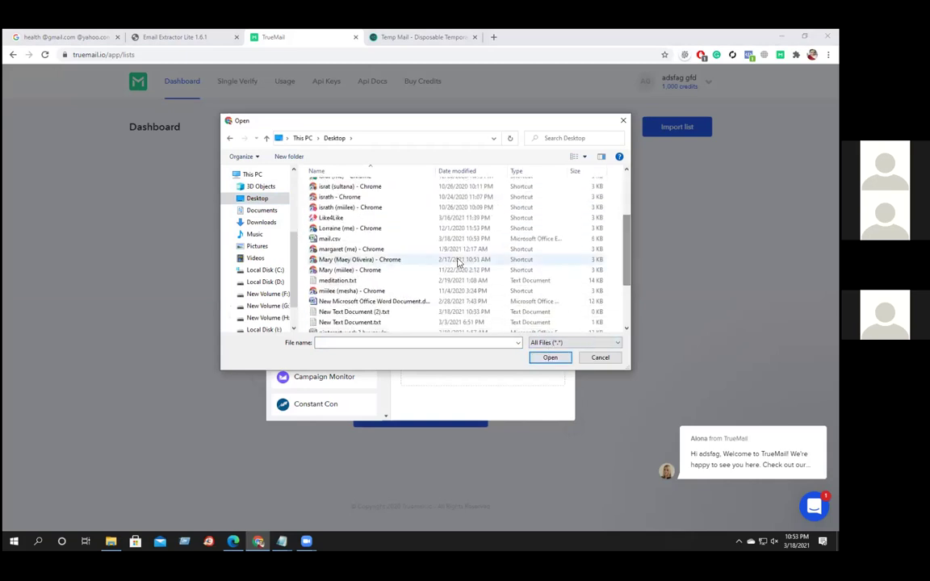
left_click(338, 241)
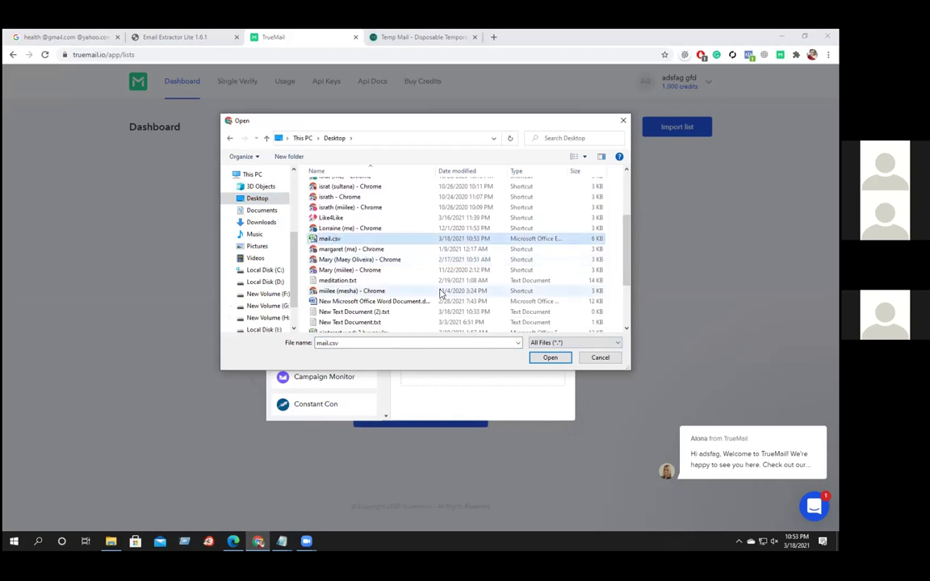
left_click(550, 357)
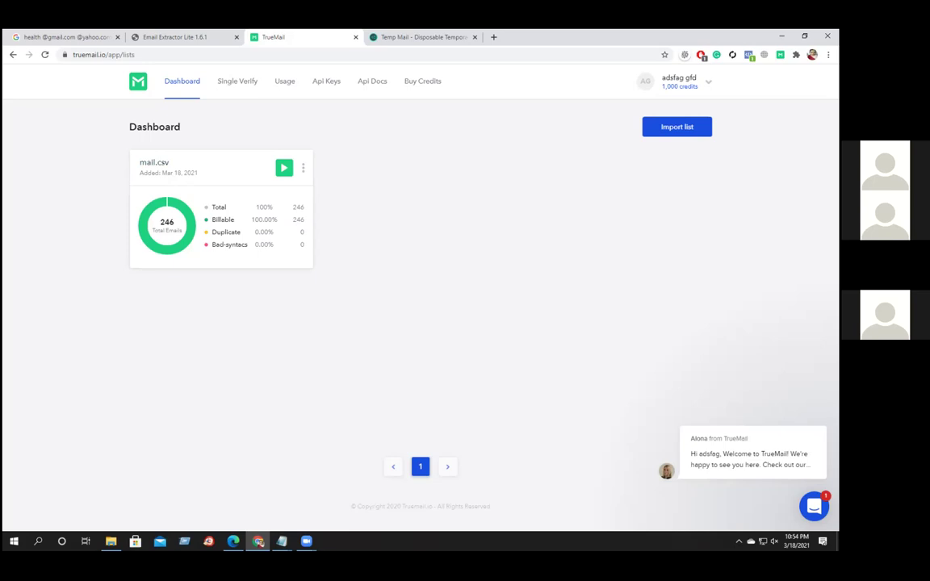
Open the TrueMail extension panel once the 246-email mail.csv import finishes.
left_click(780, 55)
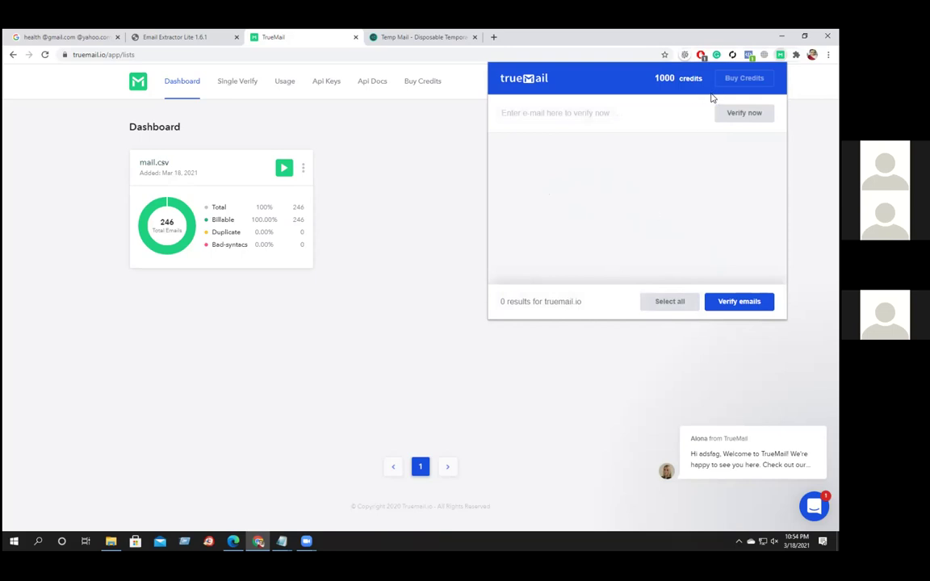
Close the extension panel and run validation on mail.csv for 246 credits.
left_click(379, 221)
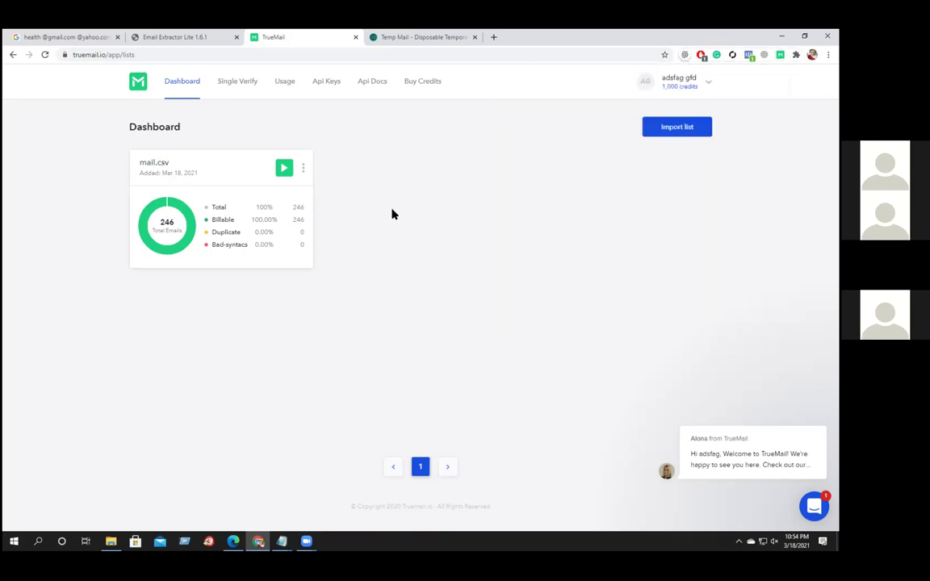
left_click(285, 170)
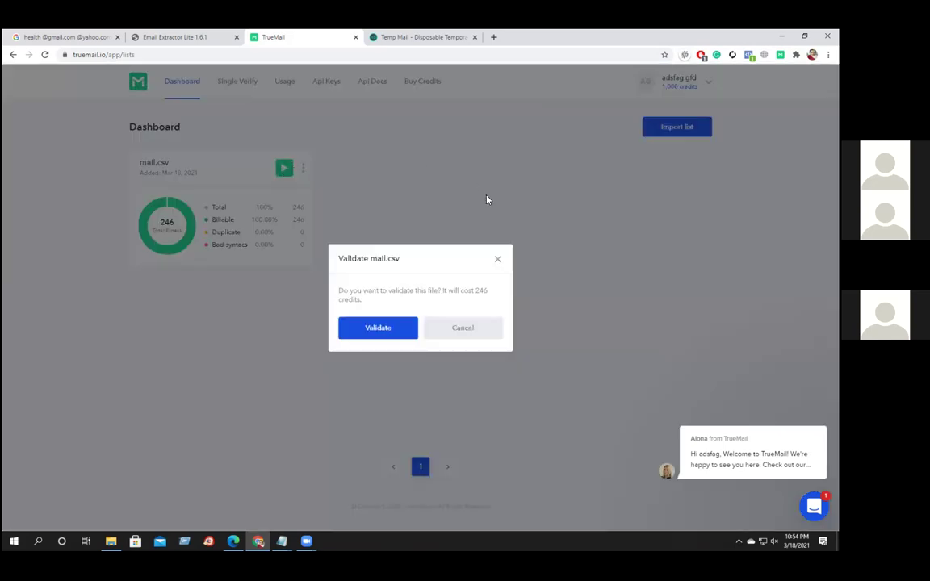
left_click(393, 322)
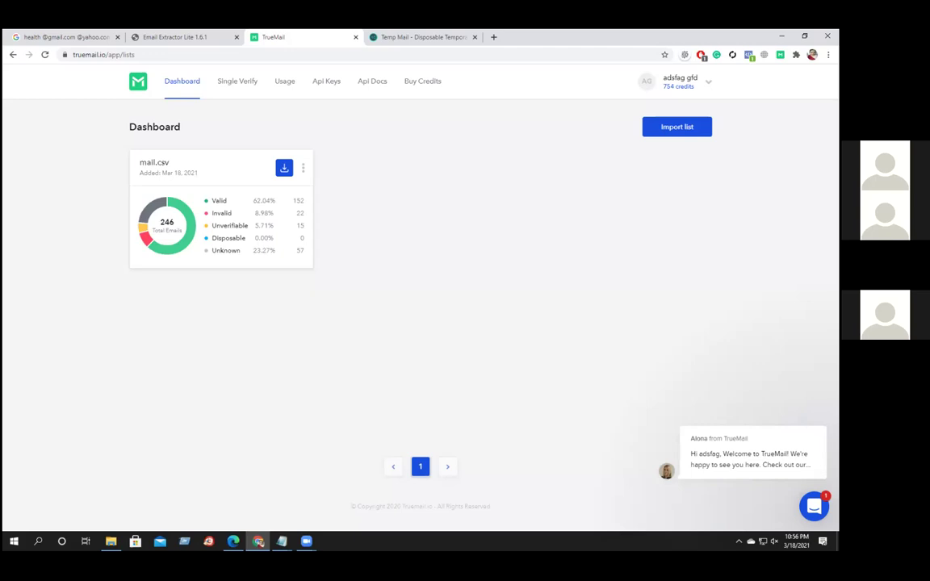
Download mail.csv's validation results and open them maximized in Excel.
left_click(284, 169)
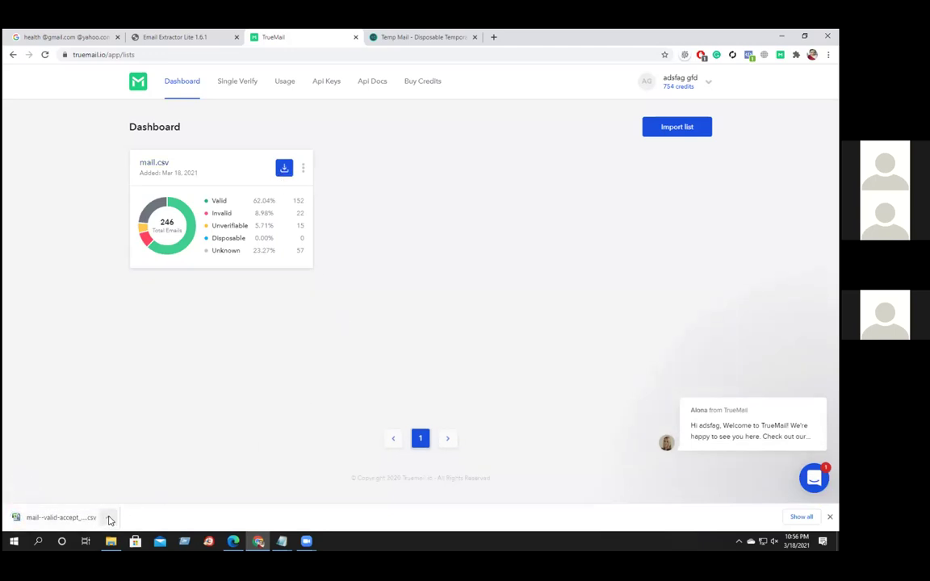
left_click(70, 521)
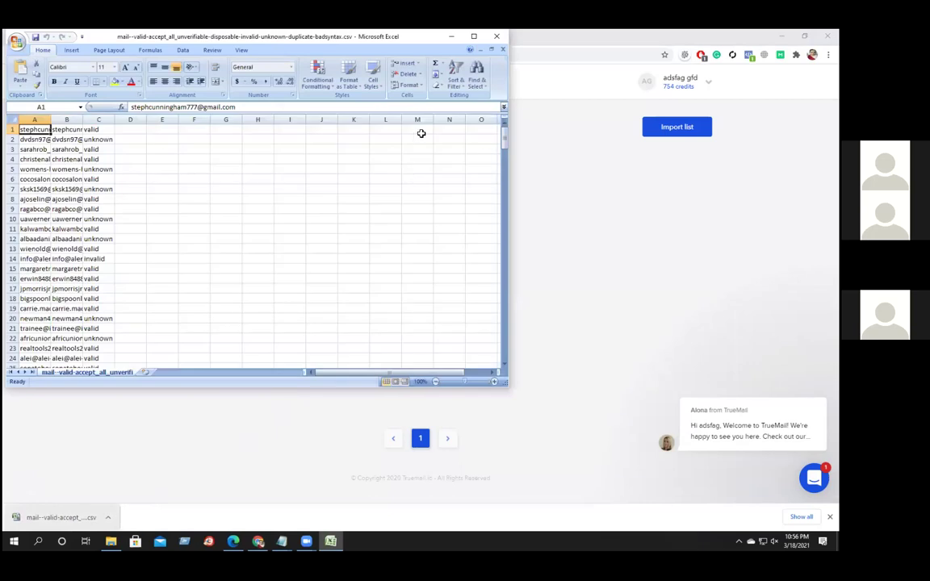
left_click(451, 36)
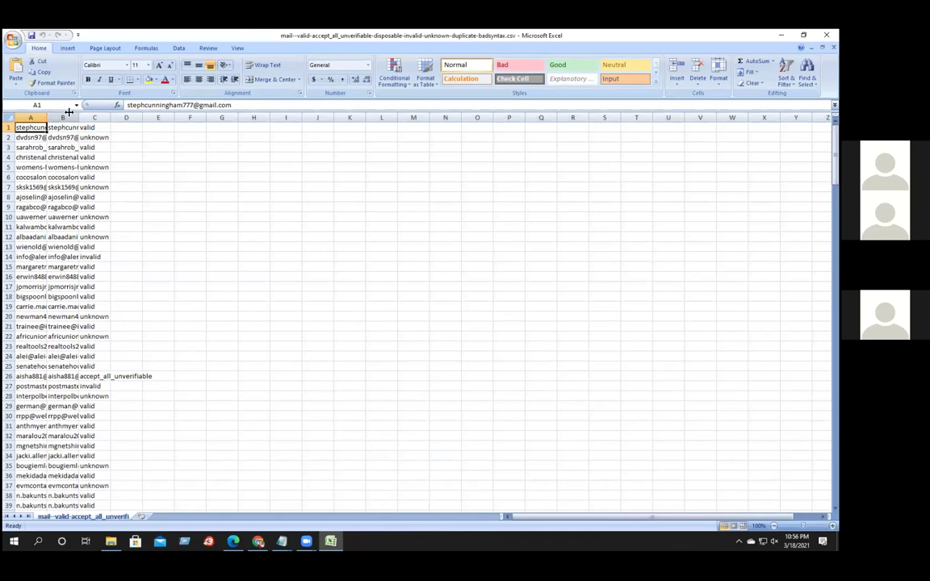
Autofit columns A, B and C to their contents, then switch back to the browser.
double_click(46, 119)
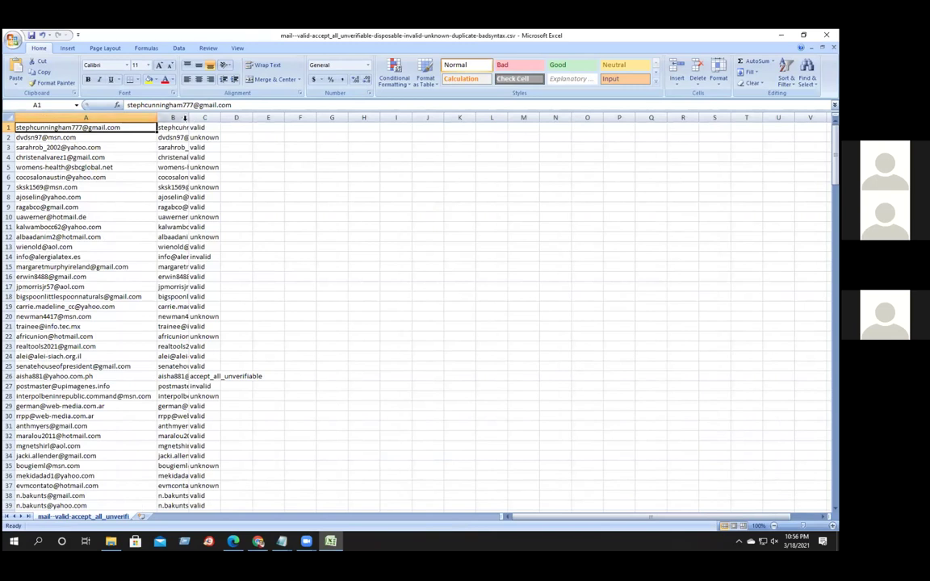
double_click(185, 119)
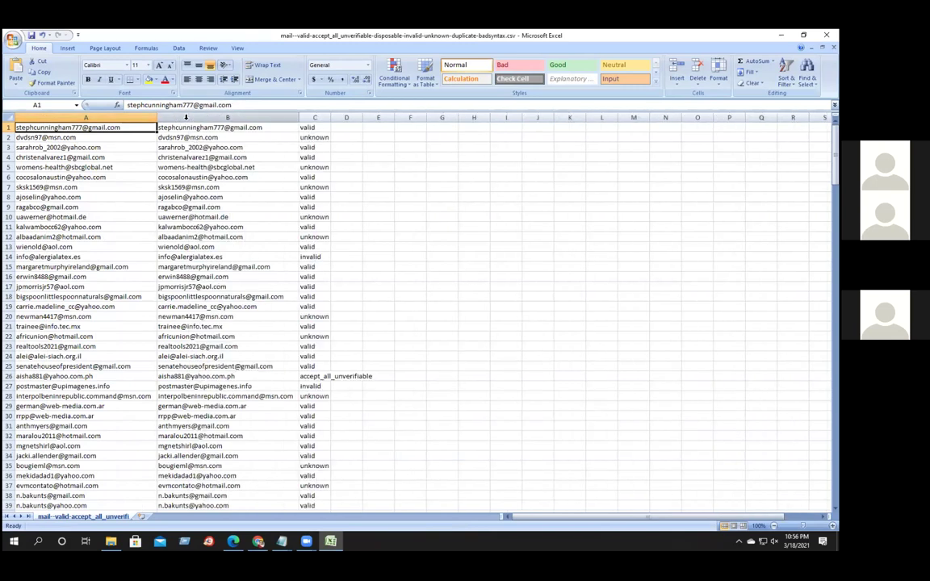
double_click(331, 115)
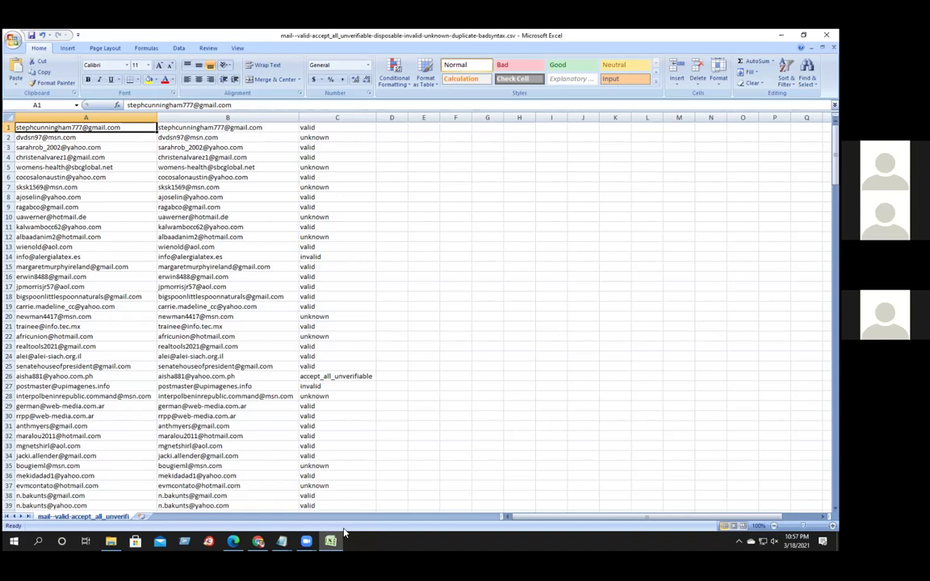
key("alt+Tab")
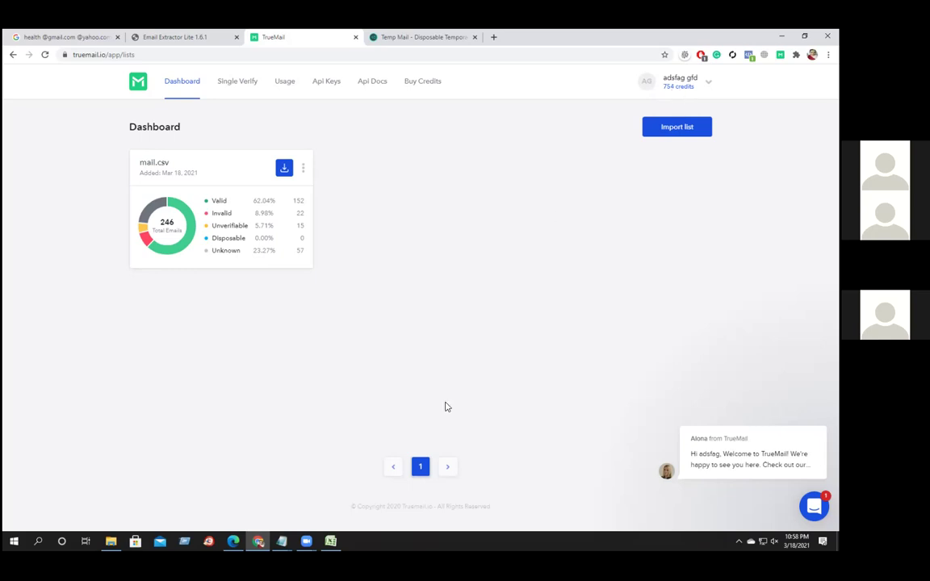
Clear the unknown-address rows 2, 5, 7 and 10 in the results sheet.
left_click(331, 542)
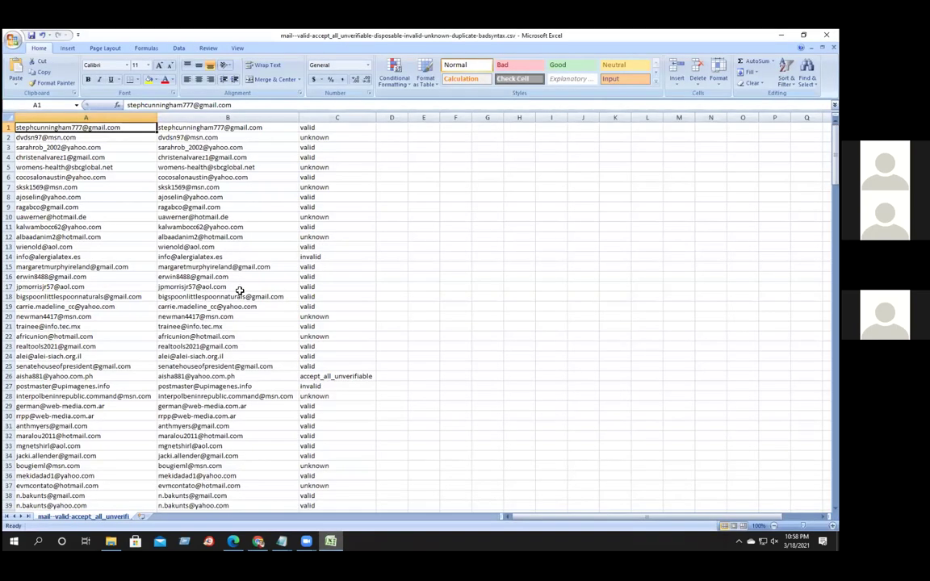
left_click(10, 138)
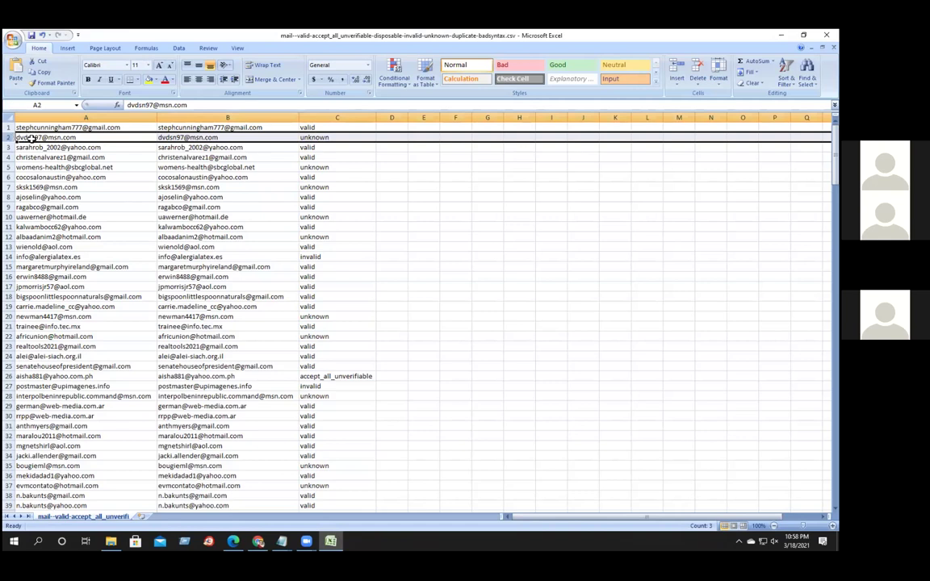
key("Delete")
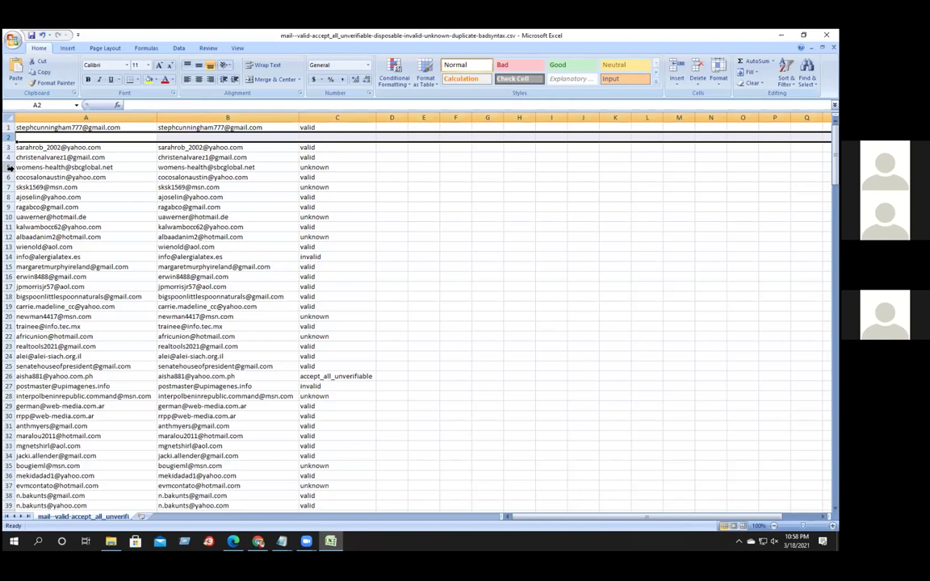
left_click(10, 167)
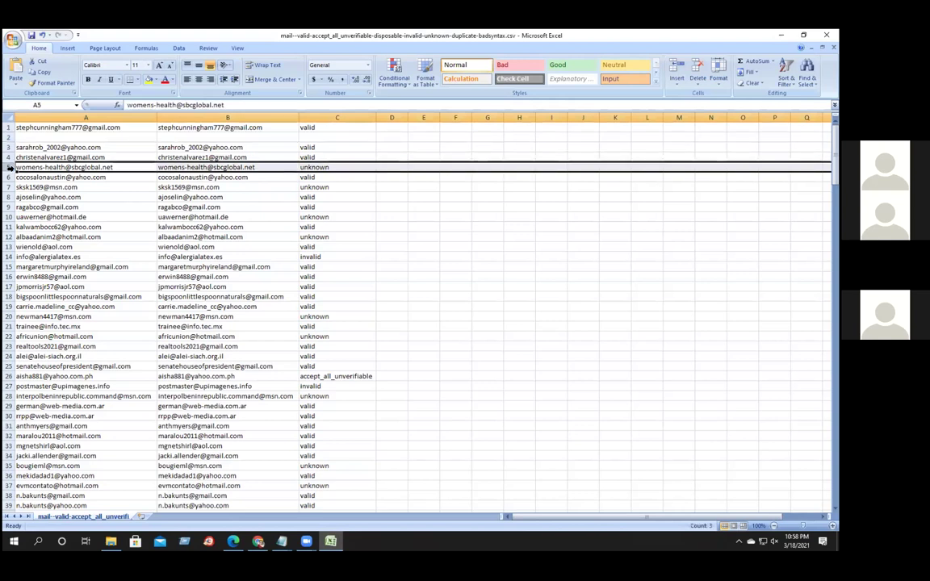
key("Delete")
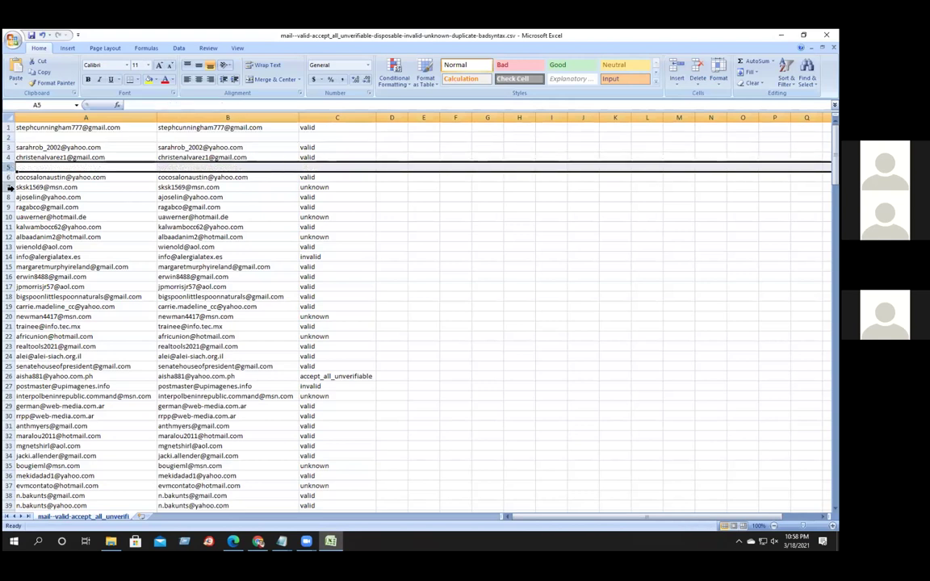
left_click(10, 188)
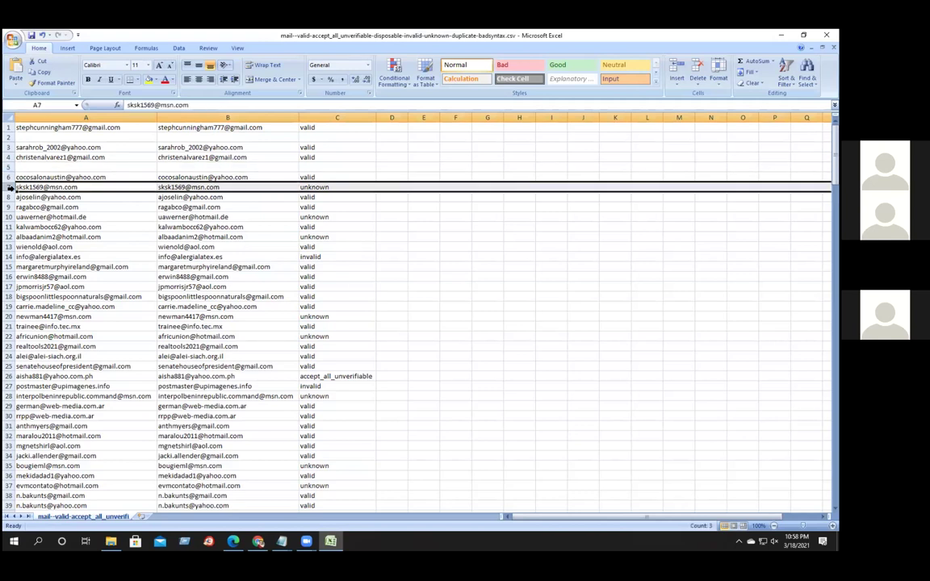
key("Delete")
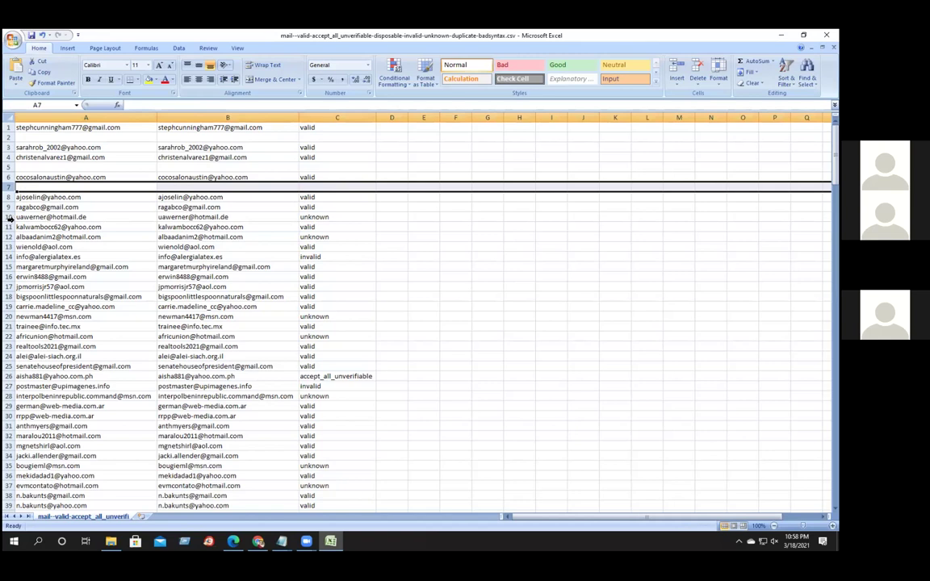
left_click(9, 217)
key("Delete")
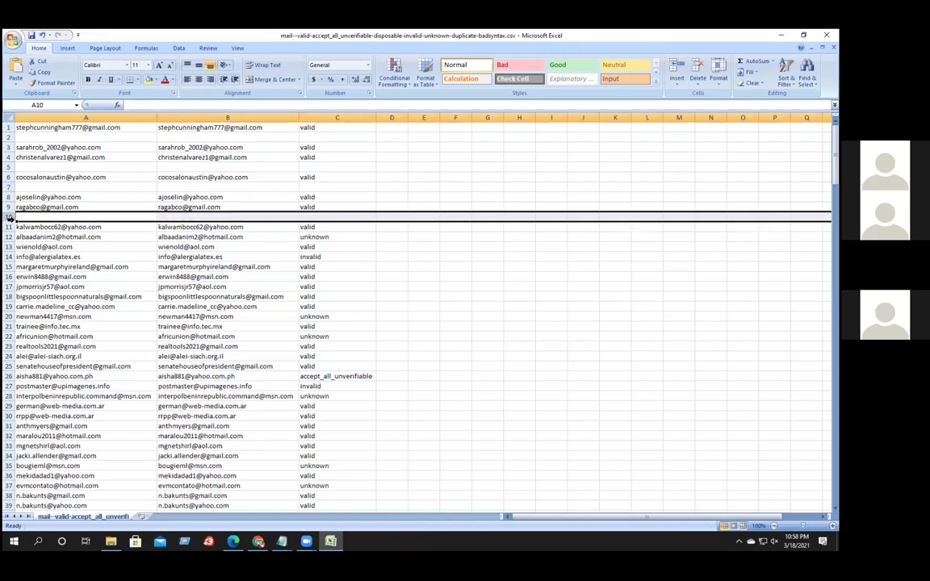
Clear unknown row 12, invalid row 14, unknown row 22 and accept_all_unverifiable row 26.
left_click(10, 237)
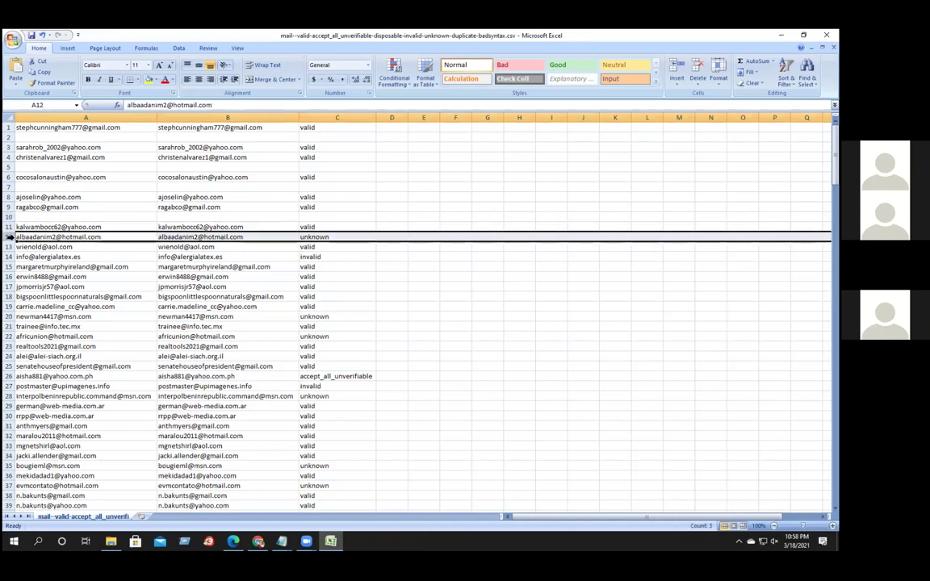
key("Delete")
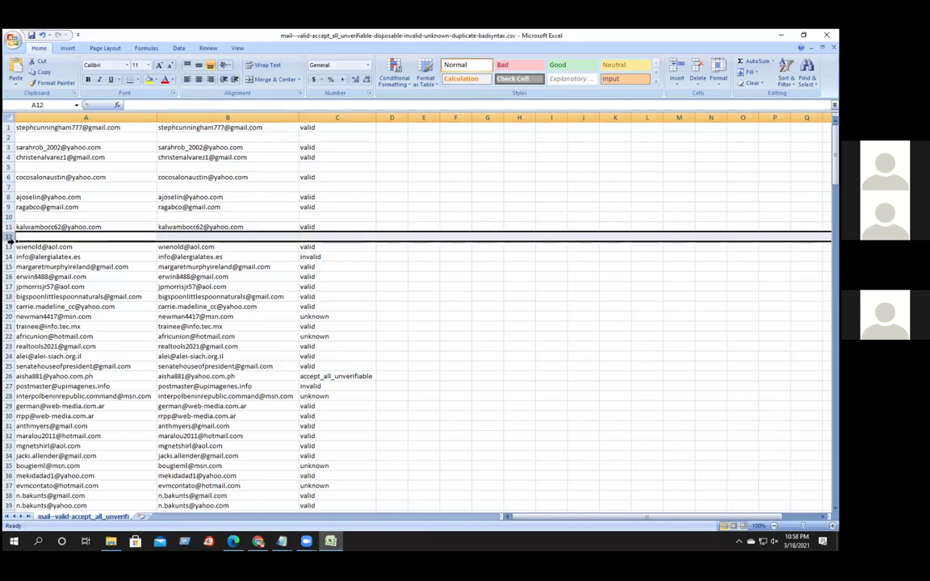
left_click(10, 256)
key("Delete")
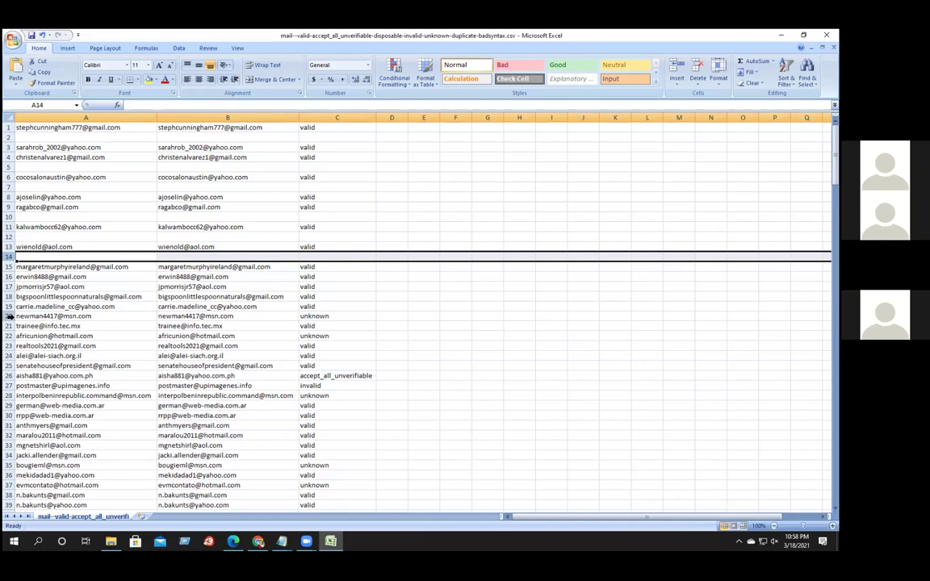
left_click(10, 317)
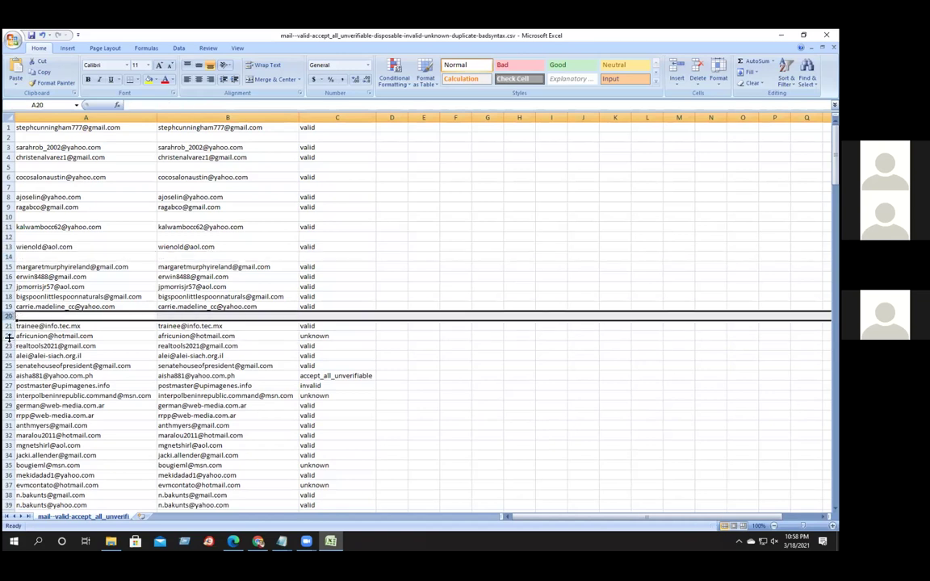
left_click(8, 337)
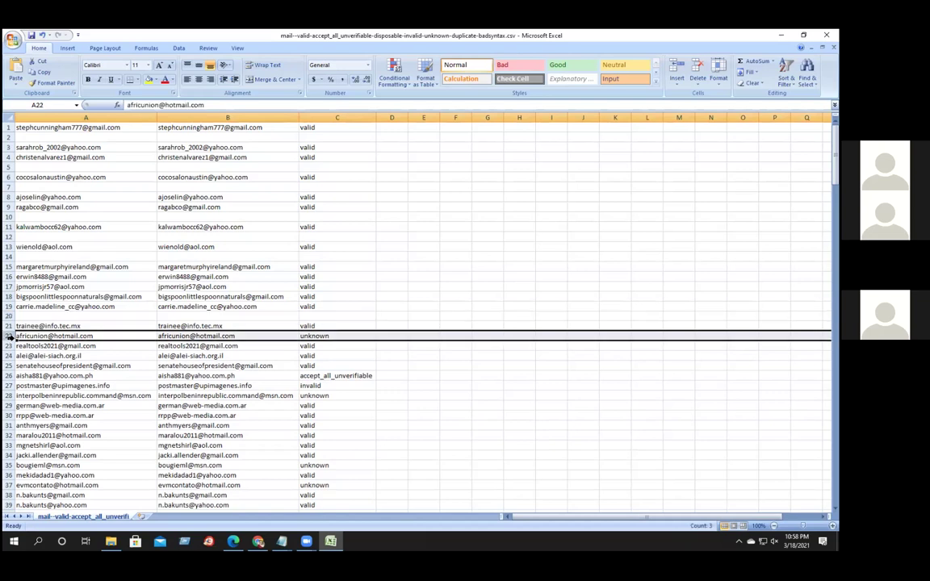
key("Delete")
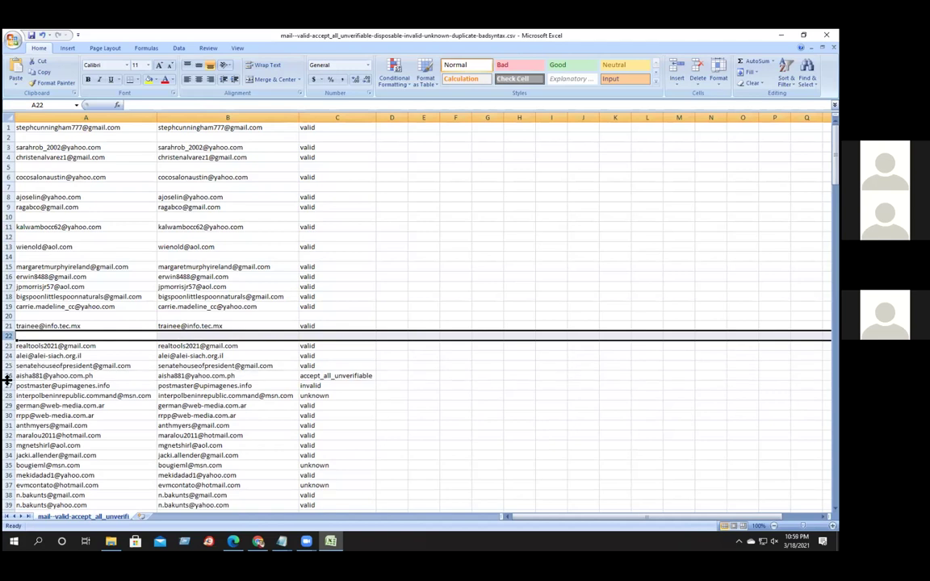
left_click(7, 377)
key("Delete")
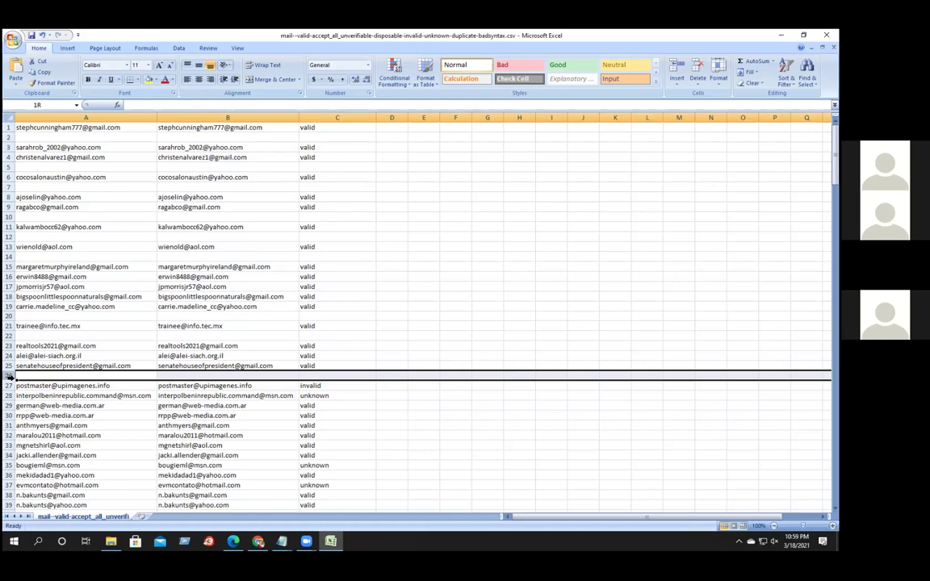
Delete rows 26–28 and the unknown rows 32 and 33 entirely.
left_click_drag(8, 376, 8, 396)
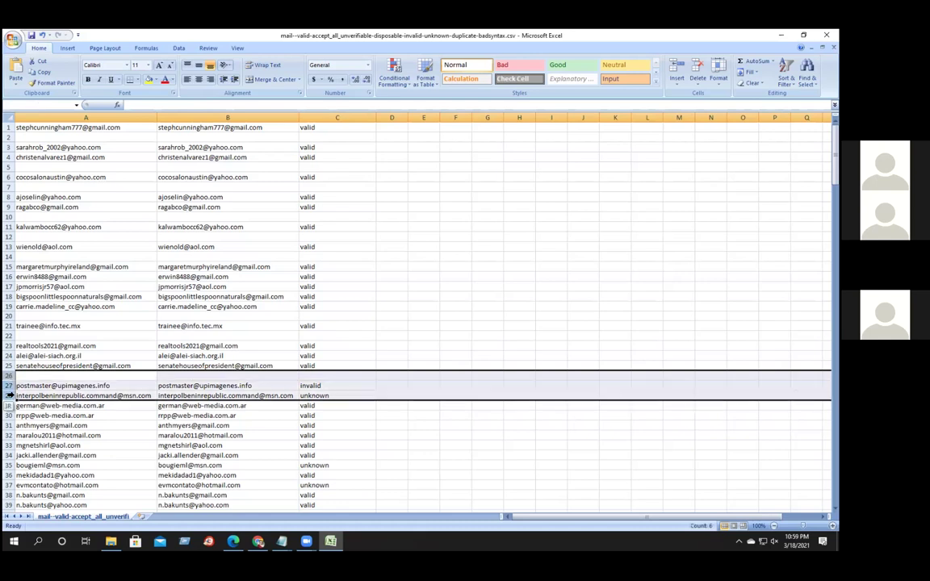
right_click(8, 381)
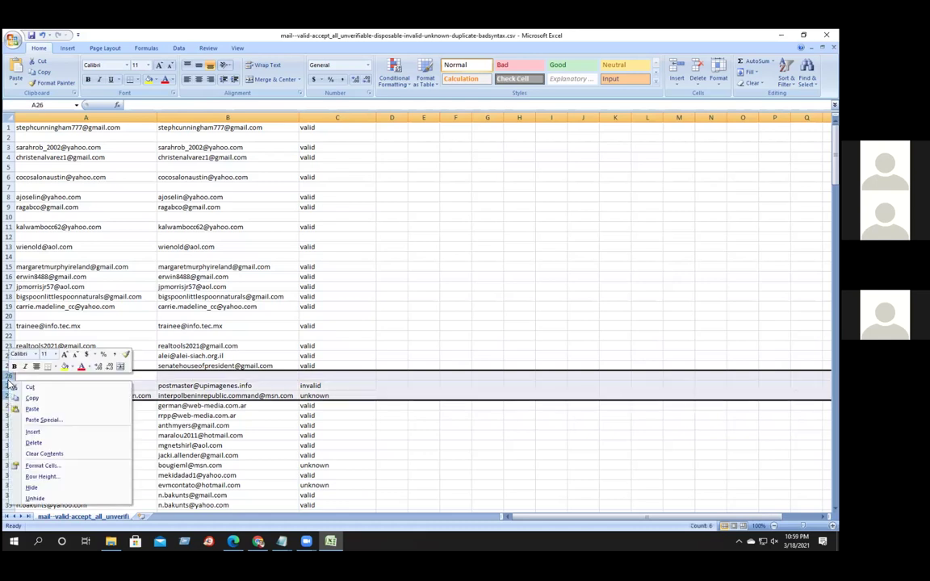
left_click(33, 443)
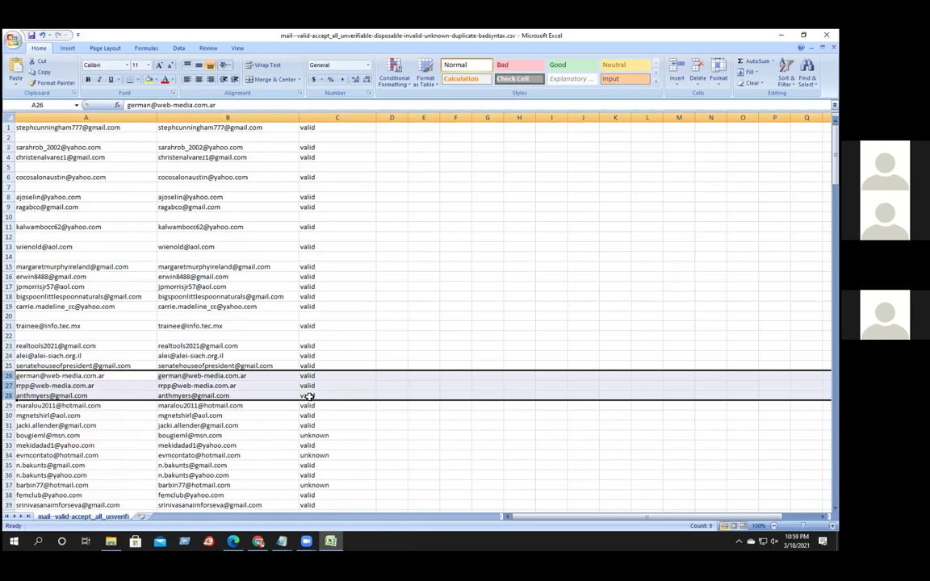
left_click(8, 436)
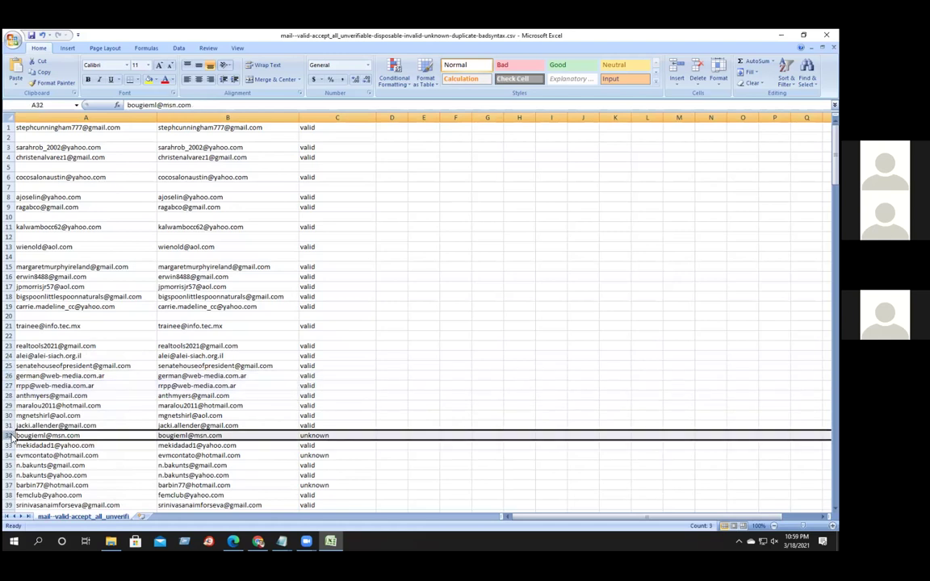
right_click(11, 435)
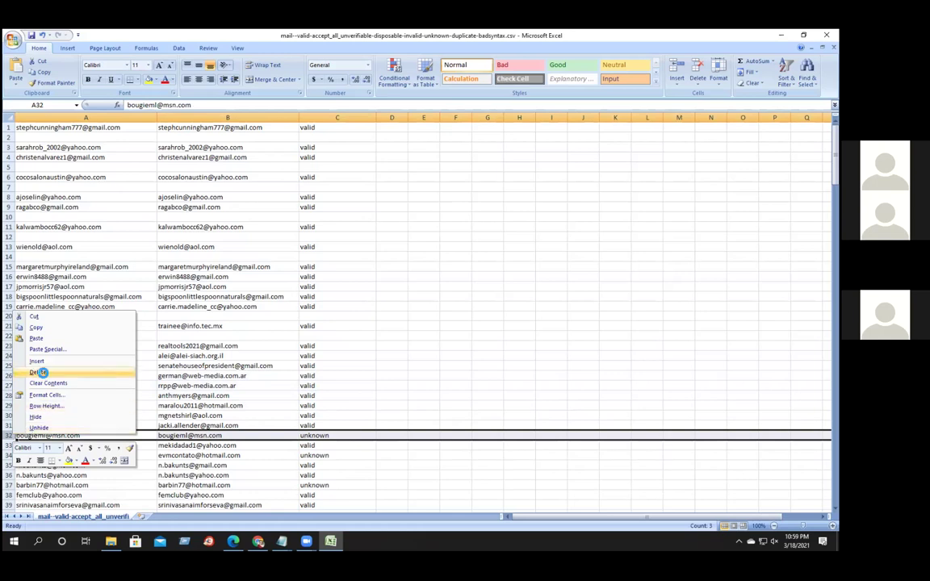
left_click(40, 372)
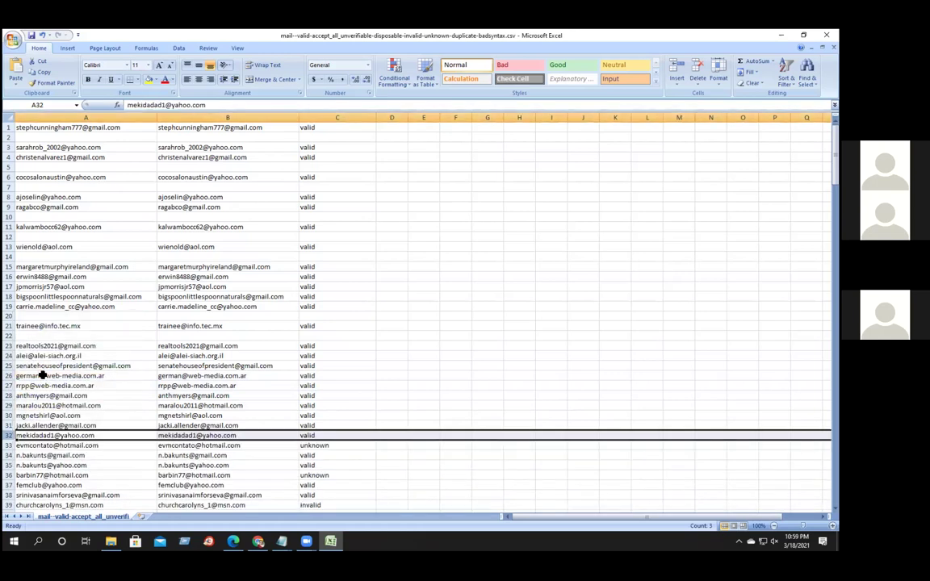
left_click(9, 445)
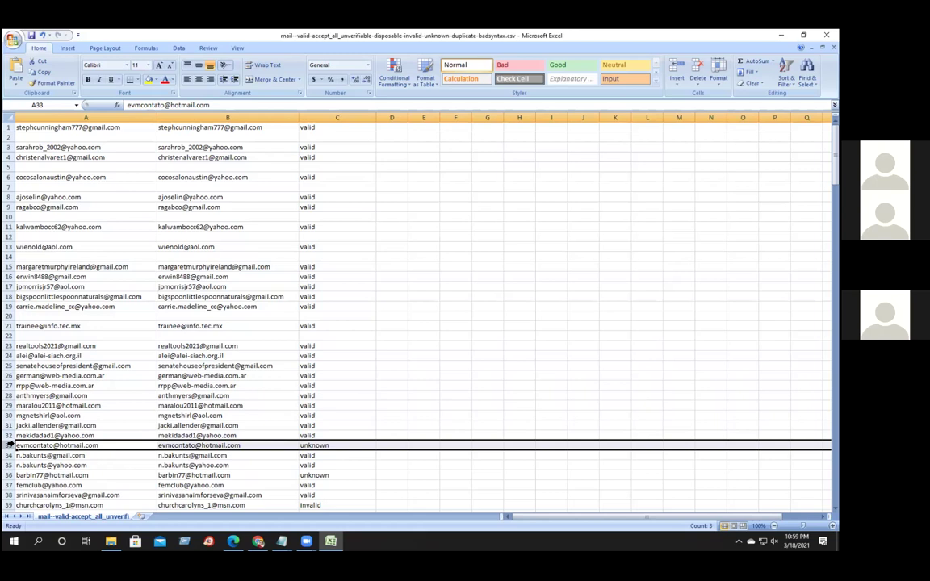
right_click(10, 445)
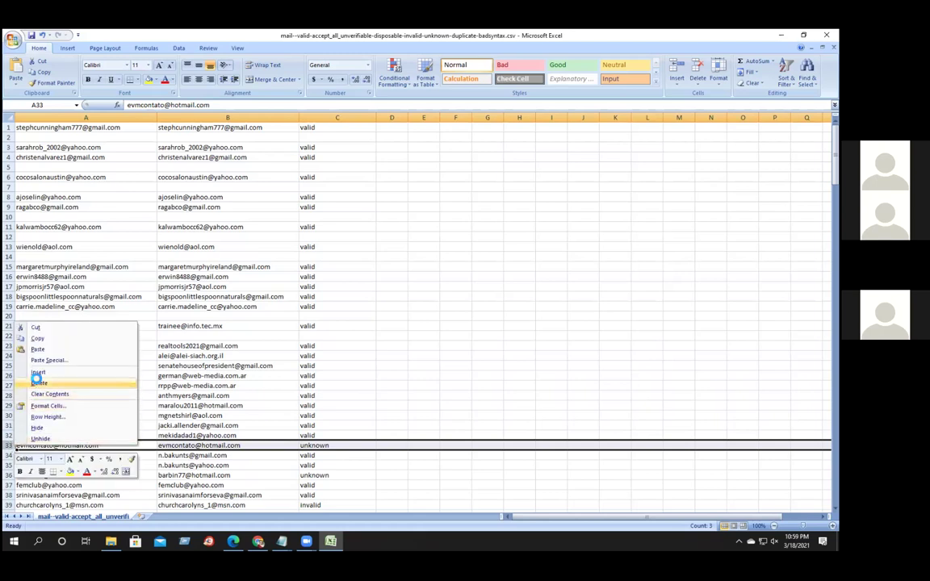
left_click(37, 382)
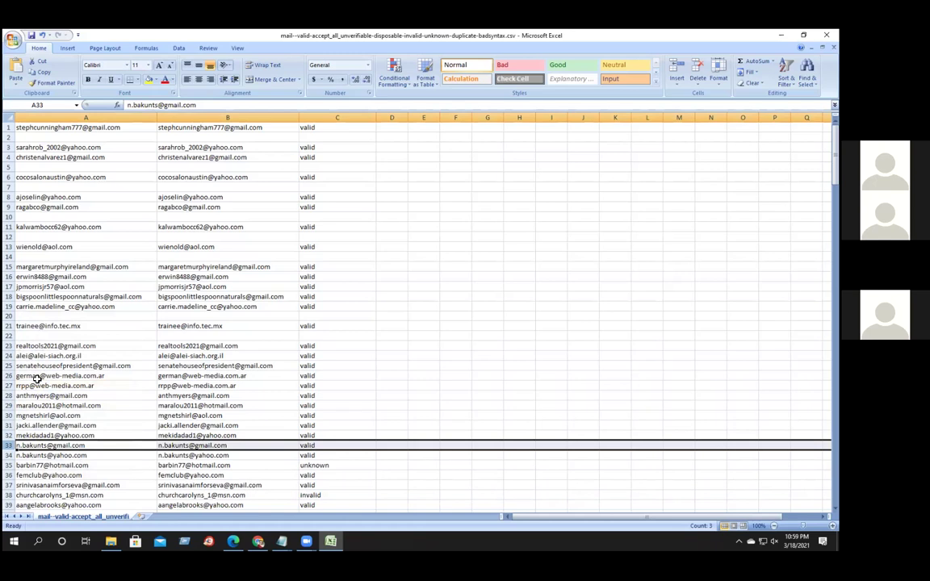
Delete the unknown row 35 and the invalid row 37.
left_click(10, 466)
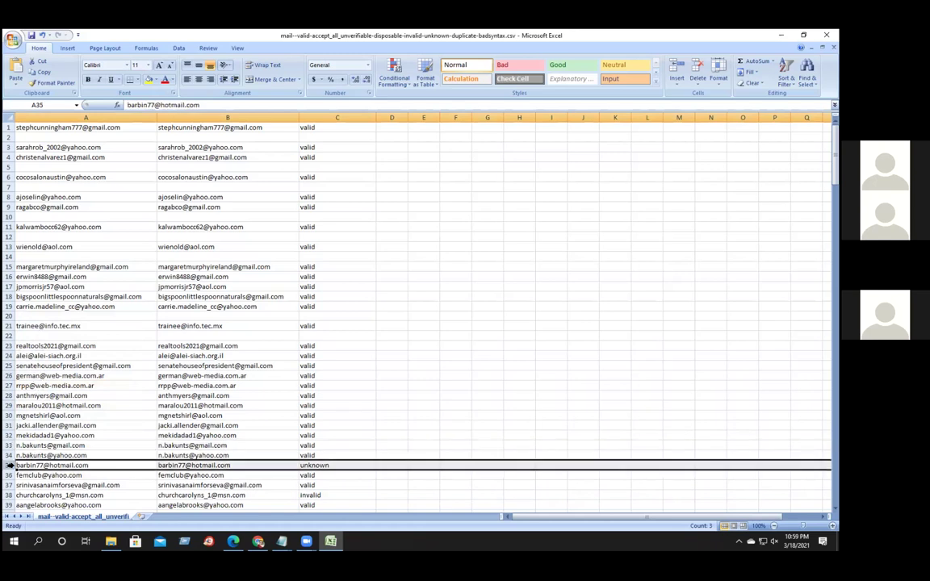
right_click(9, 466)
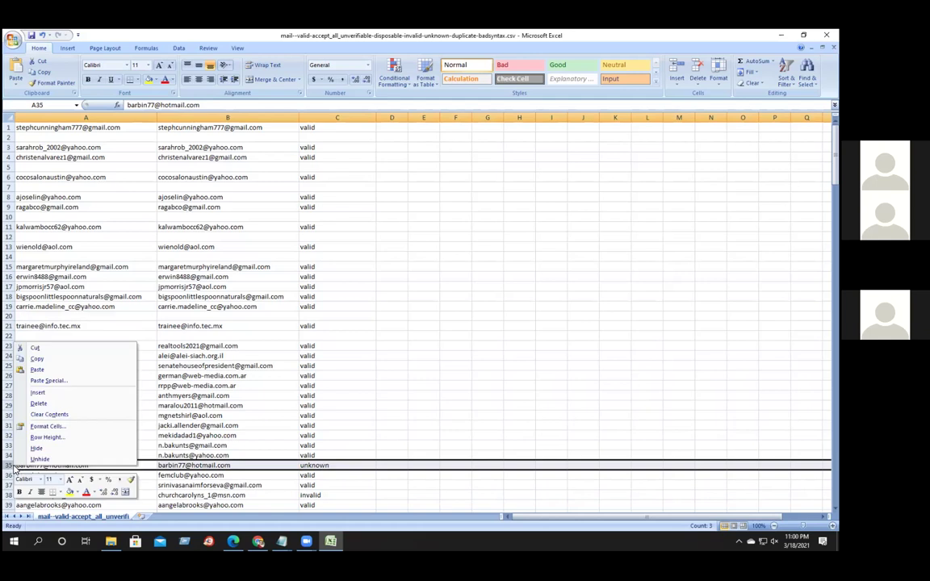
left_click(39, 403)
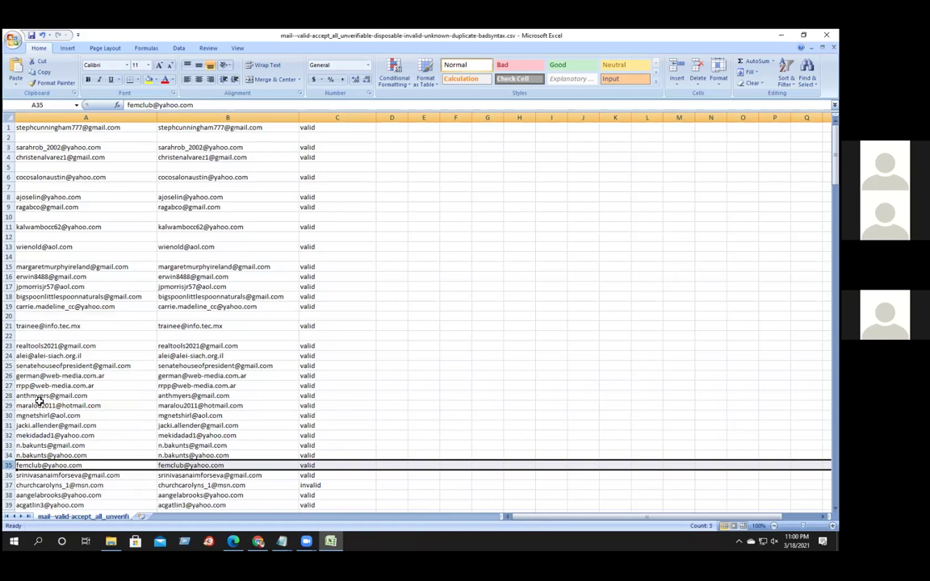
left_click(10, 485)
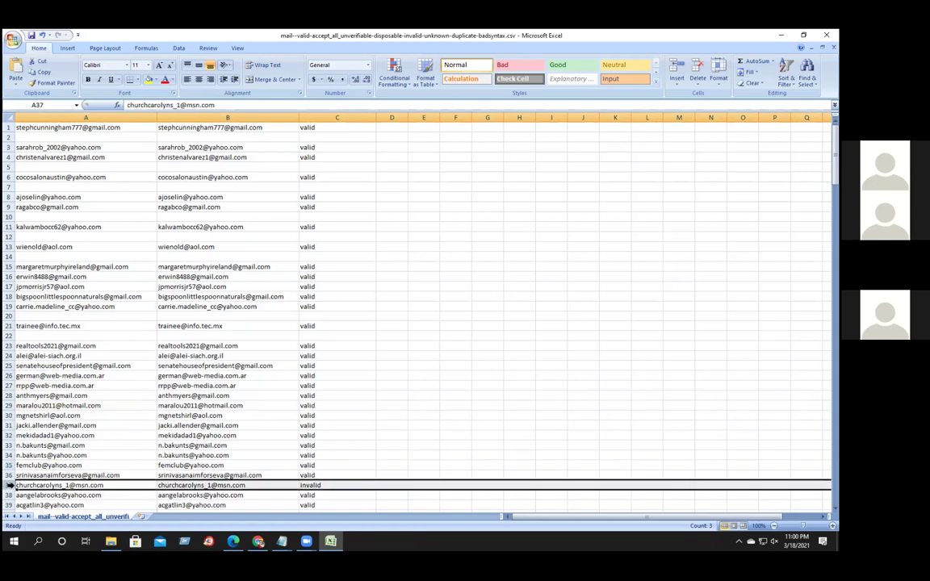
right_click(9, 485)
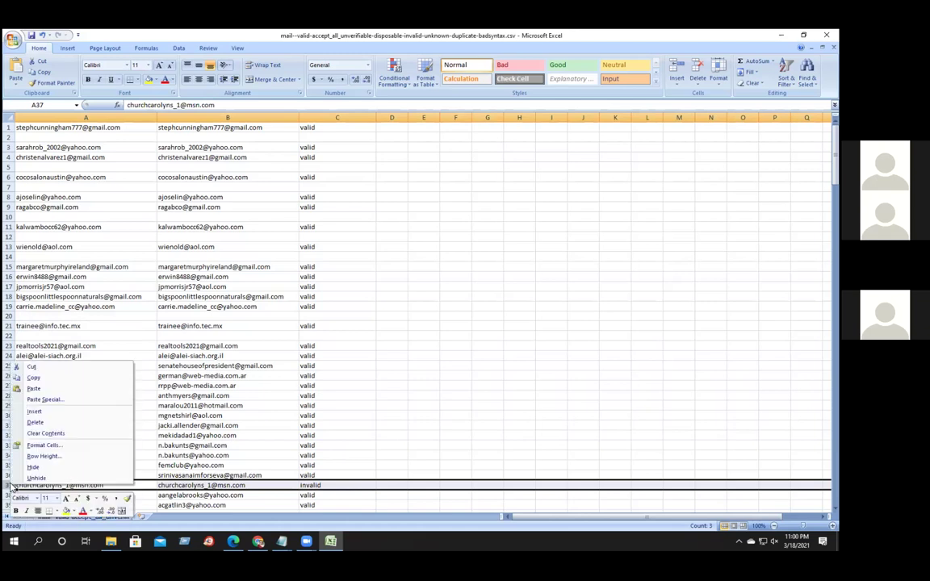
left_click(33, 422)
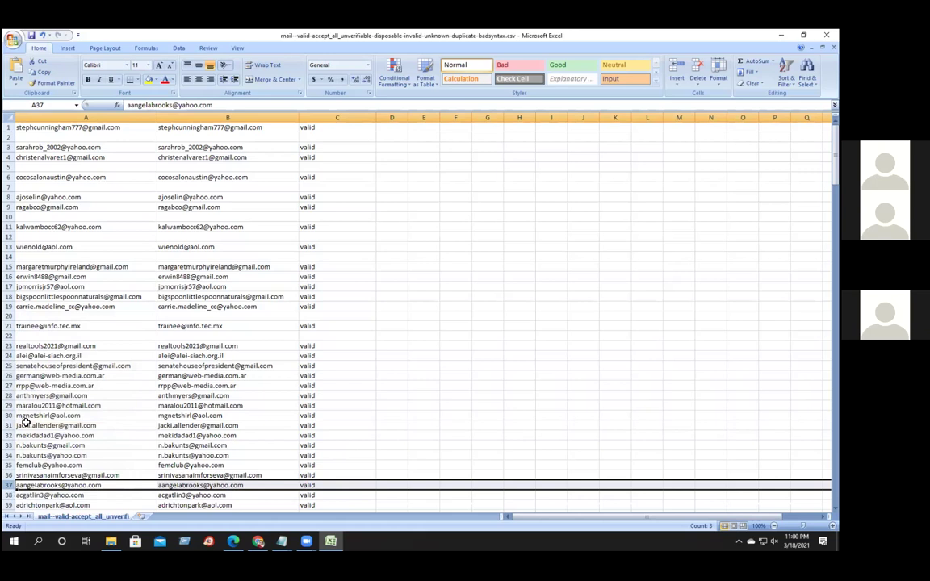
scroll(111, 366, "down", 2)
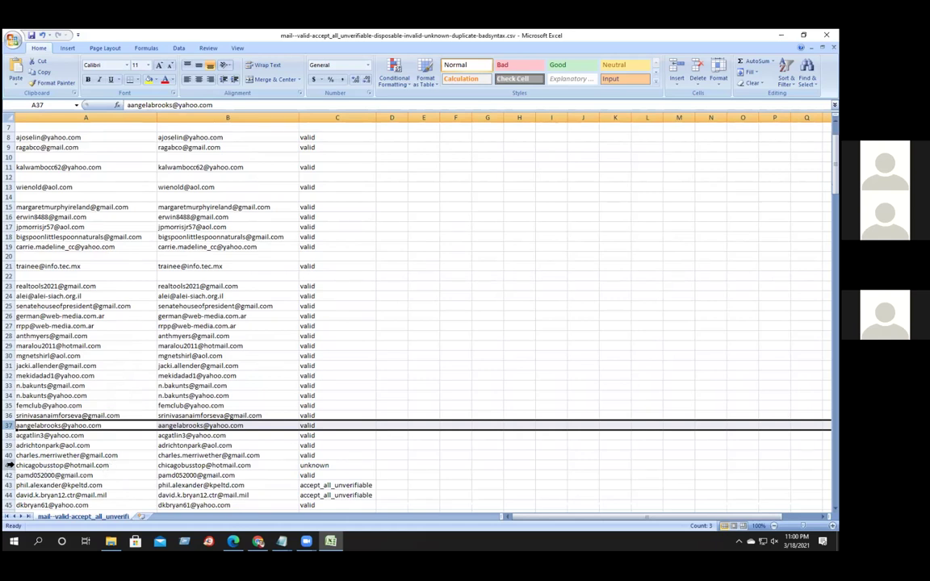
Delete the unknown row 41 and the accept_all_unverifiable rows 42–43.
left_click(10, 465)
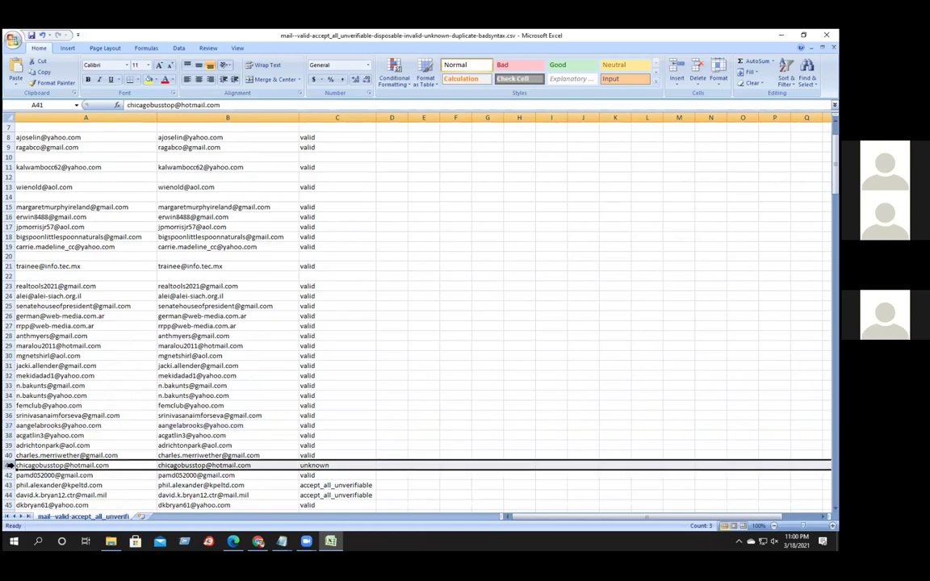
right_click(10, 466)
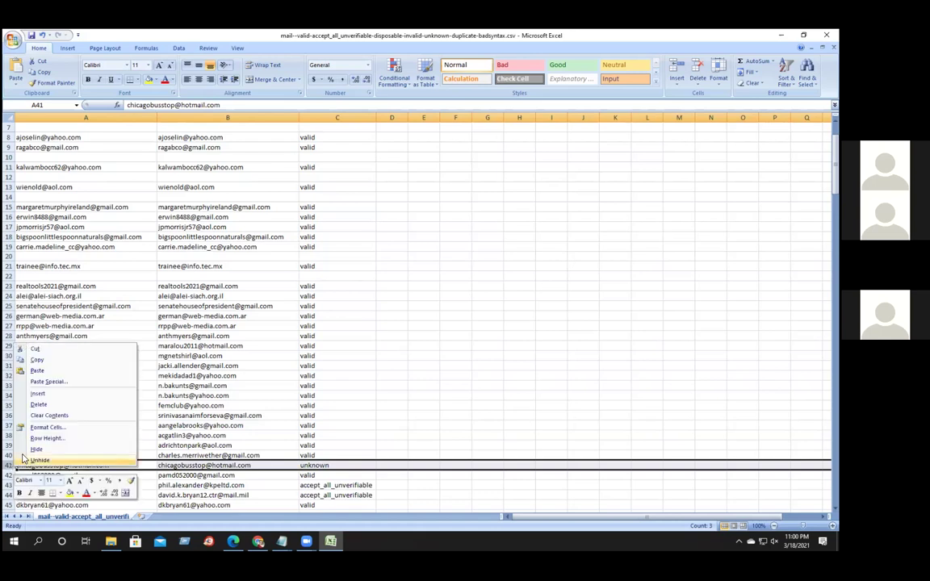
left_click(37, 404)
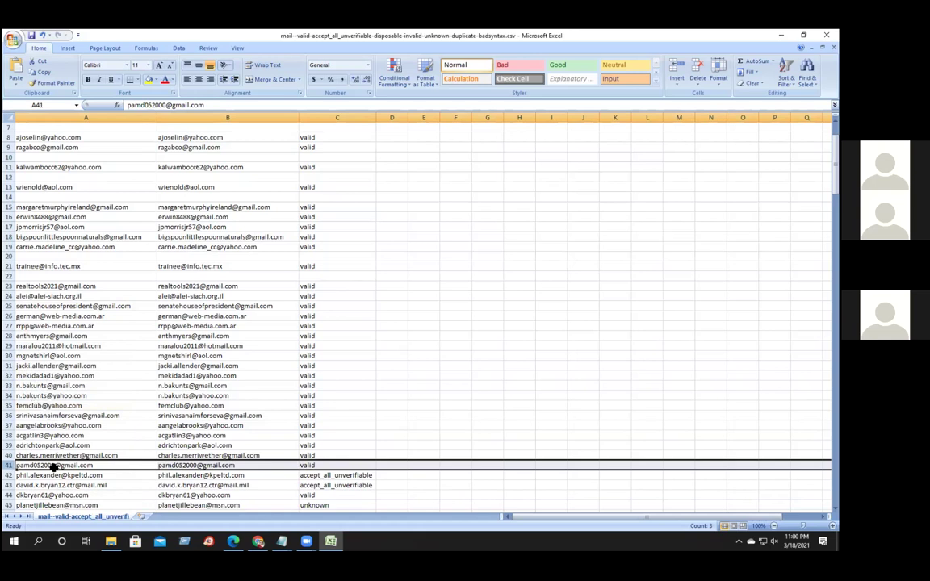
left_click(10, 476)
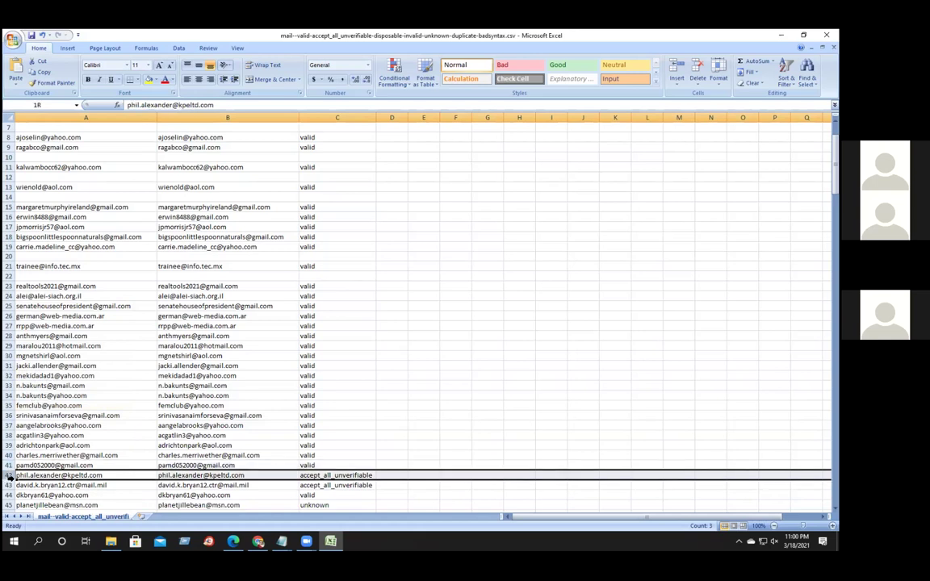
left_click_drag(10, 477, 9, 486)
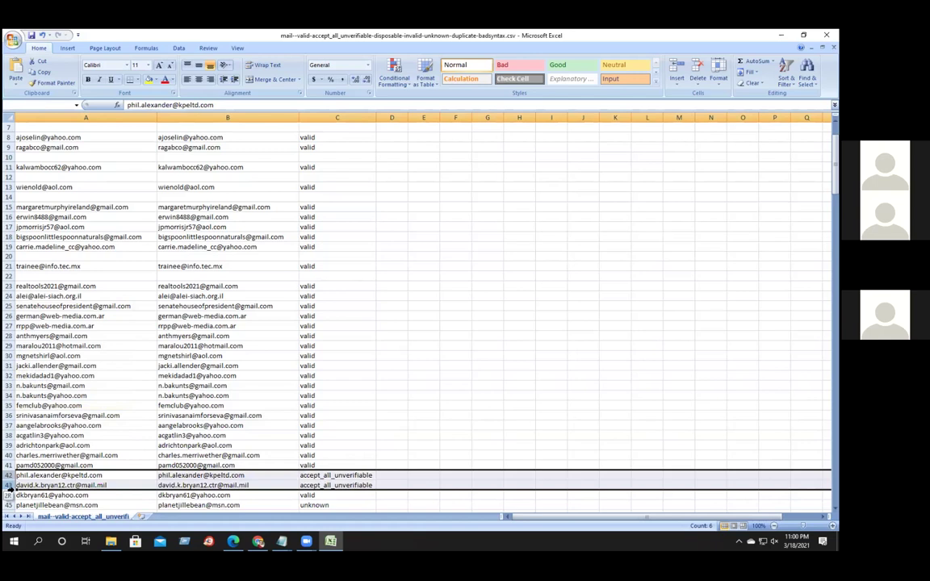
right_click(16, 482)
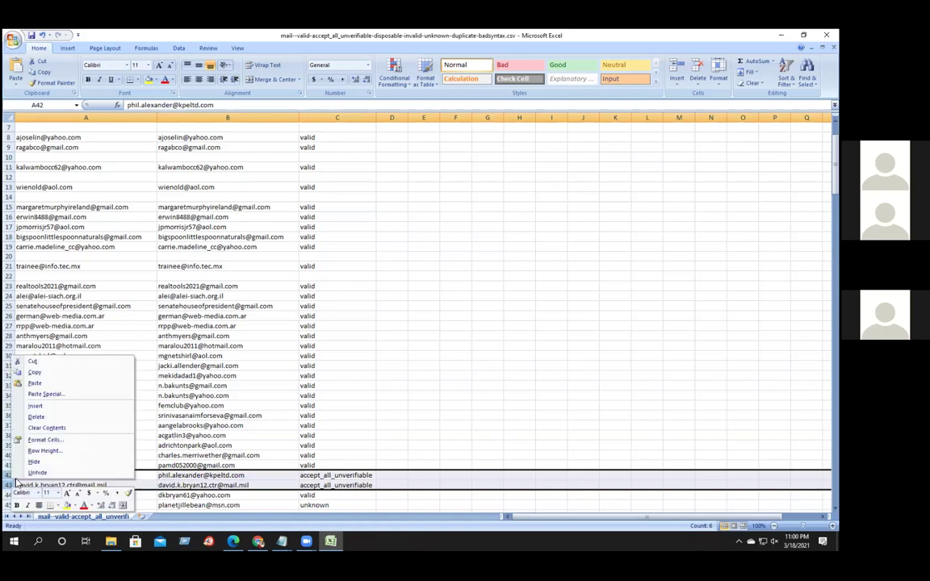
left_click(34, 416)
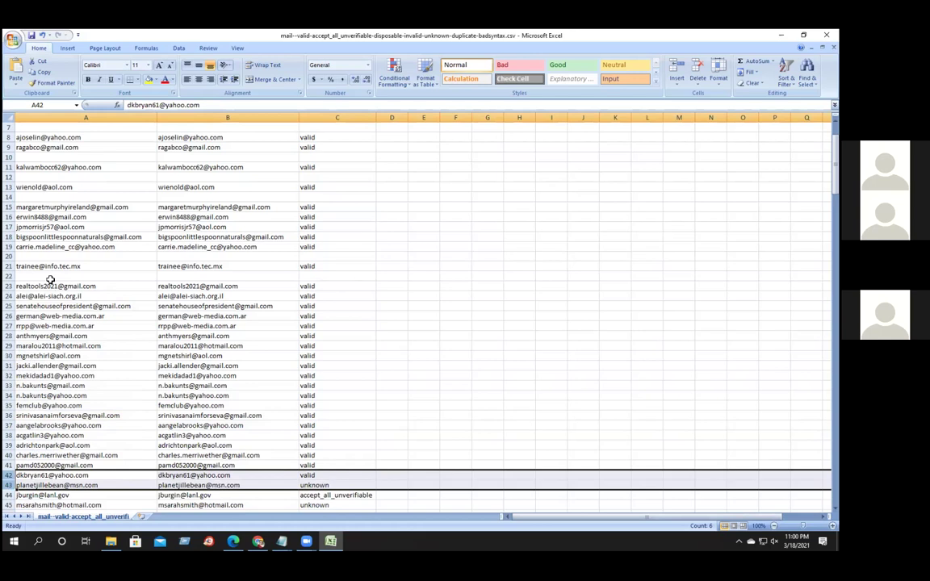
Delete the empty rows 22 and 10.
left_click(9, 277)
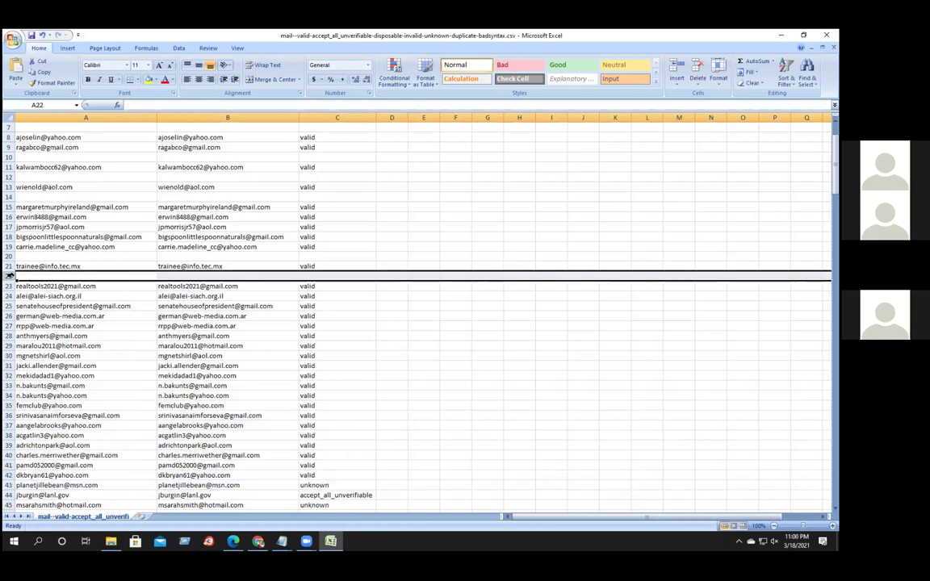
right_click(10, 276)
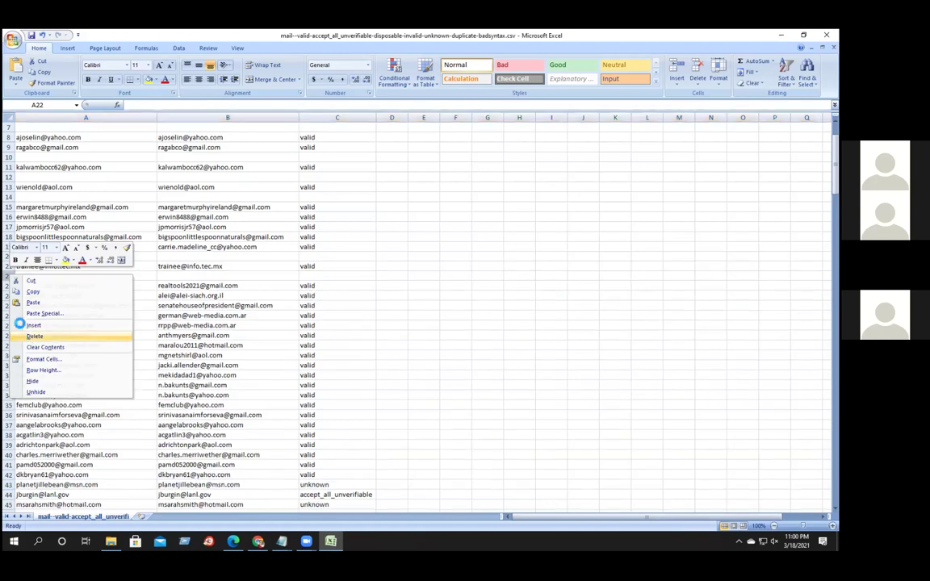
left_click(32, 336)
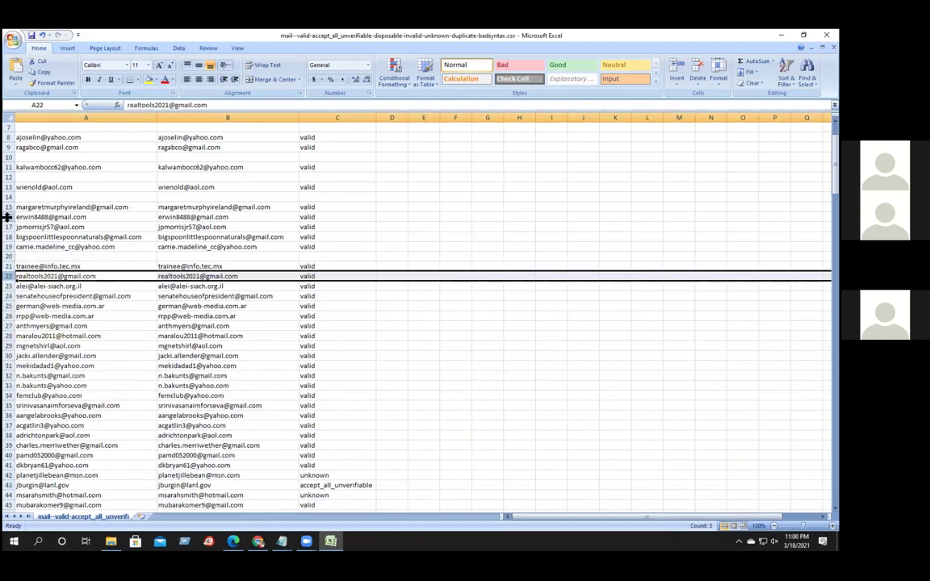
left_click(8, 157)
right_click(9, 157)
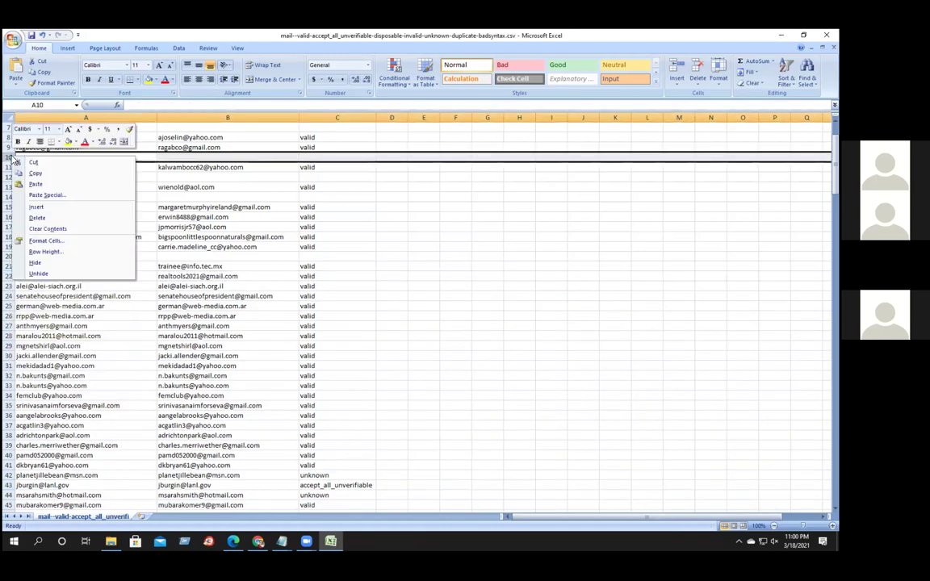
left_click(32, 218)
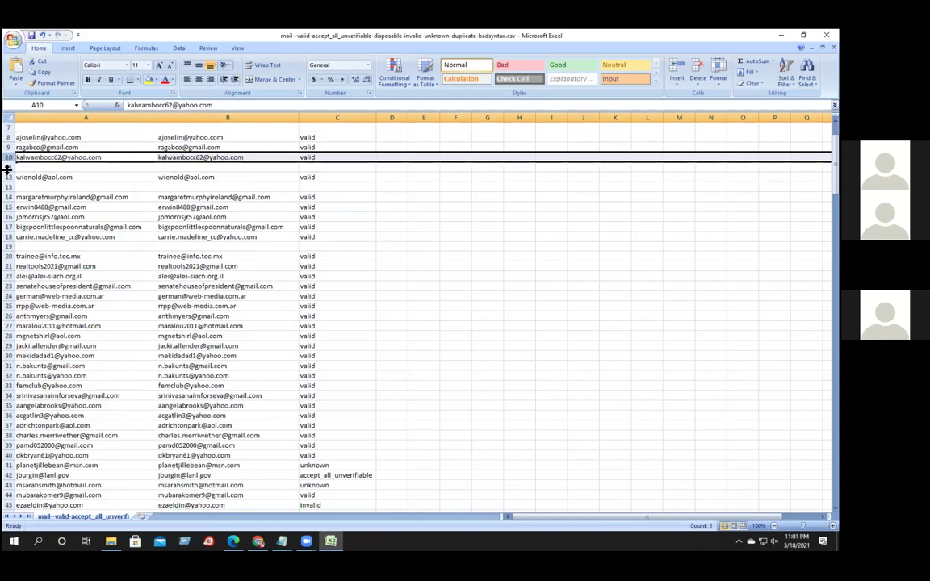
Delete the blank rows 11, 12 and 17.
left_click(10, 167)
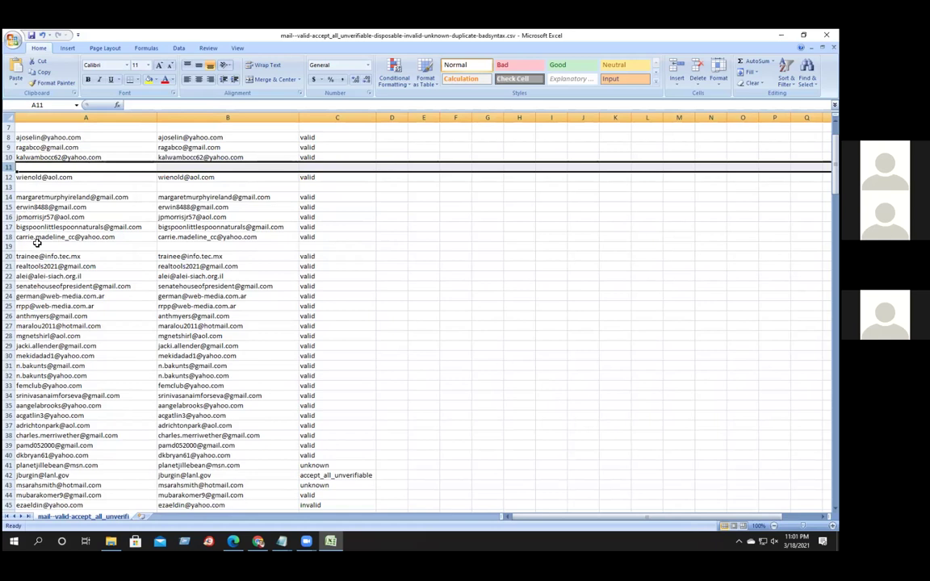
right_click(10, 168)
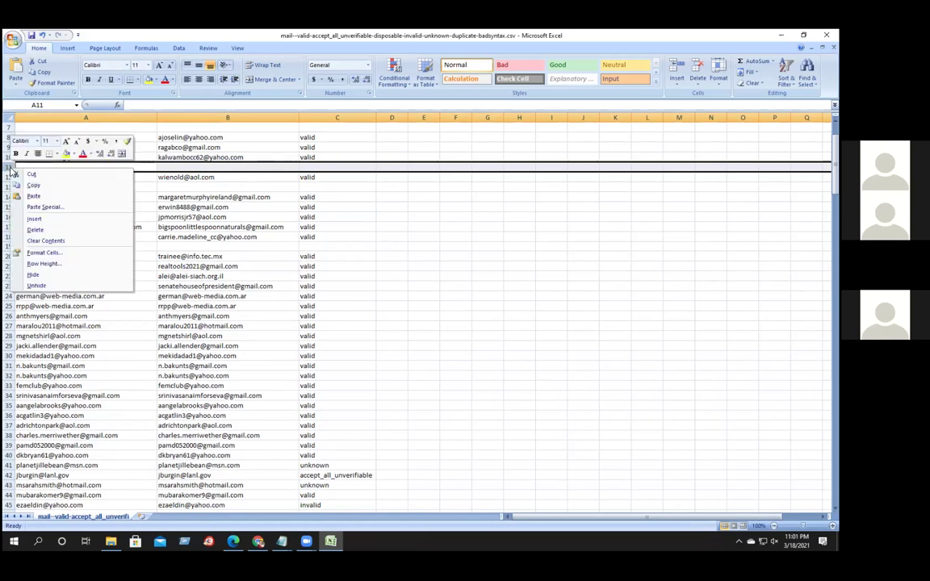
left_click(35, 230)
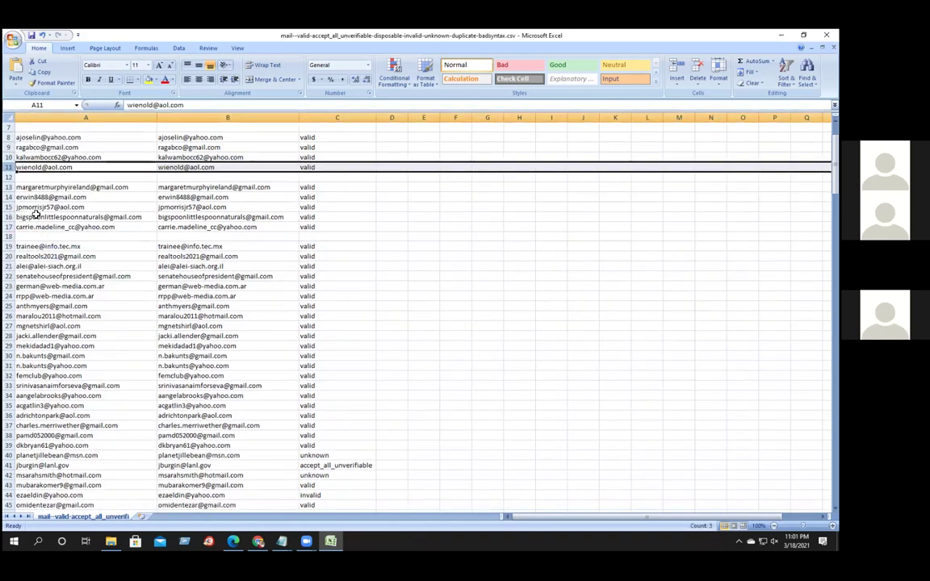
left_click(9, 177)
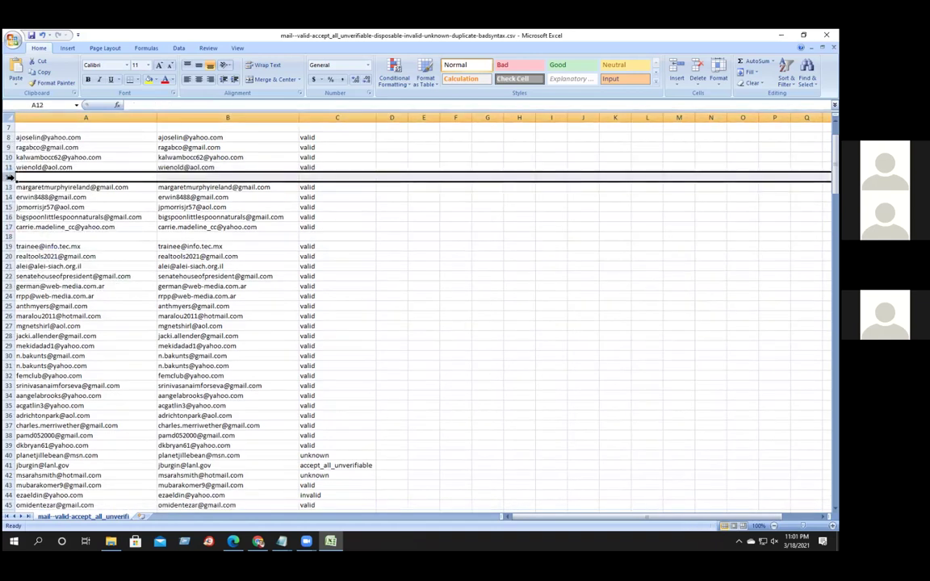
right_click(10, 177)
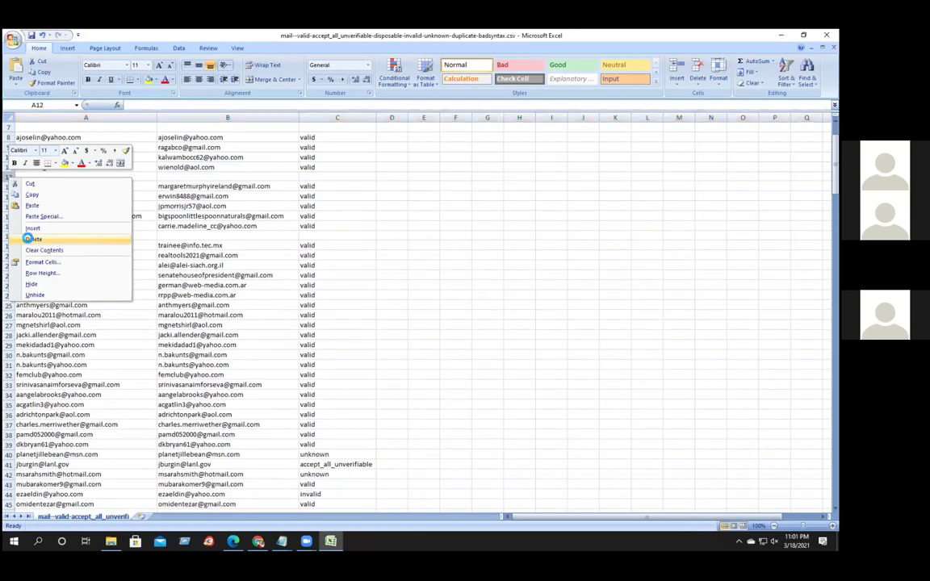
left_click(33, 239)
left_click(9, 227)
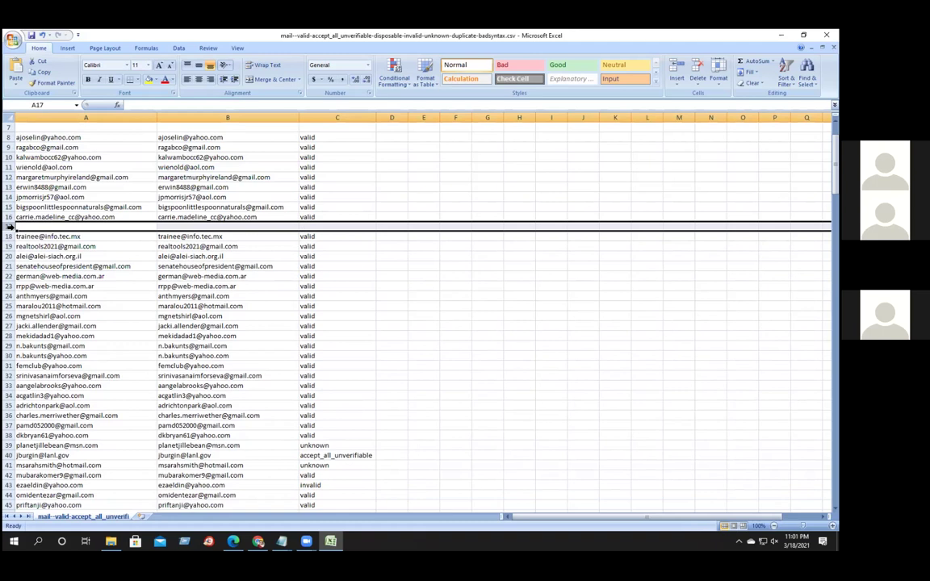
right_click(10, 227)
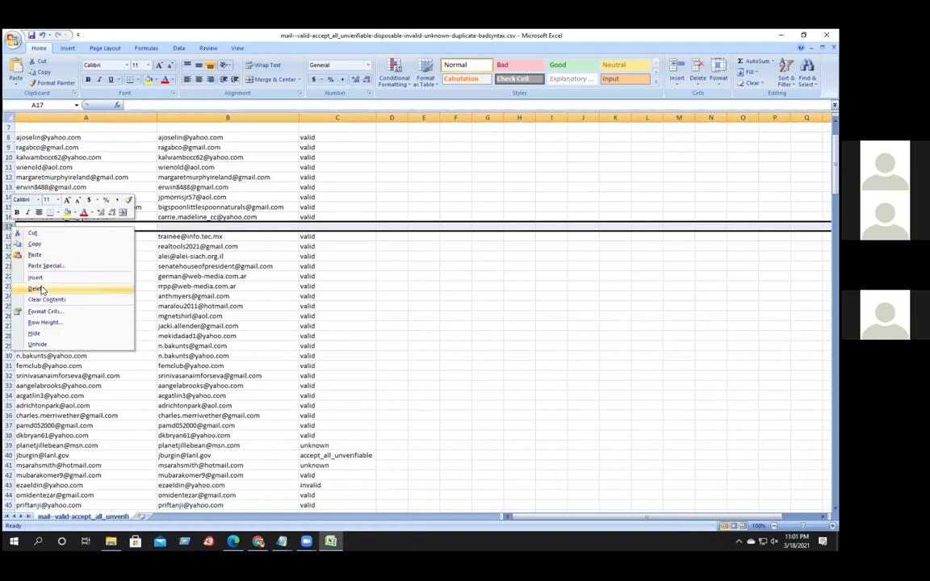
left_click(37, 289)
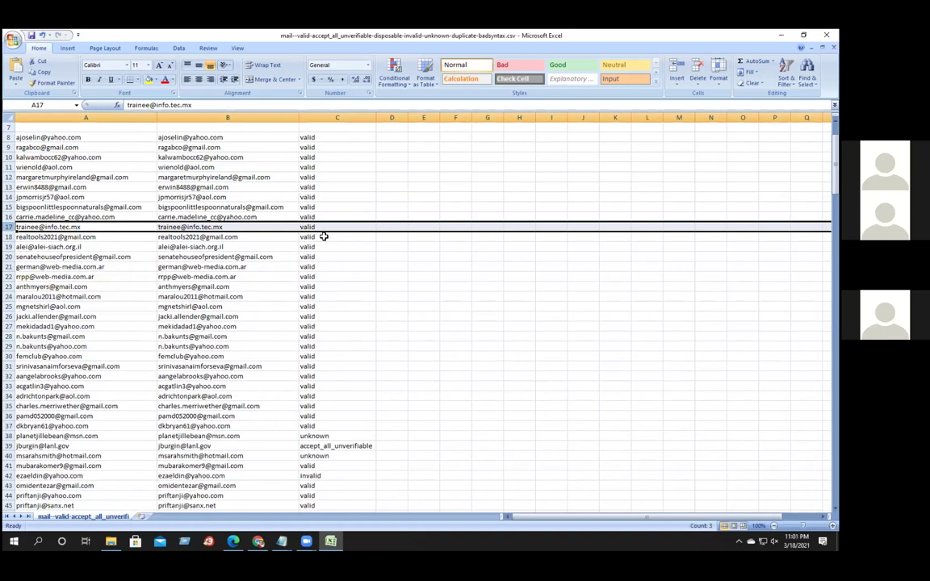
Delete the blank rows 2, 4 and 5 at the top of the sheet, then deselect.
scroll(389, 351, "up", 2)
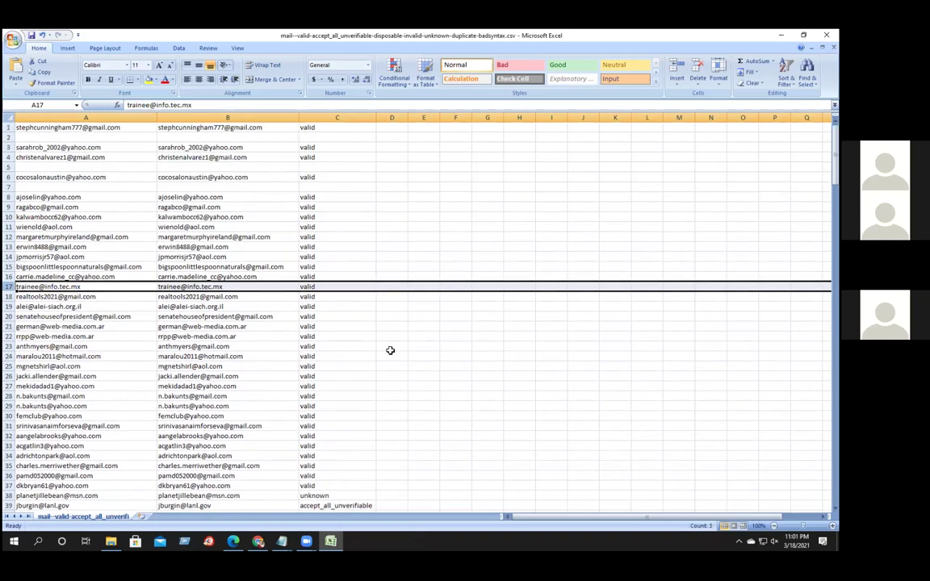
left_click(37, 138)
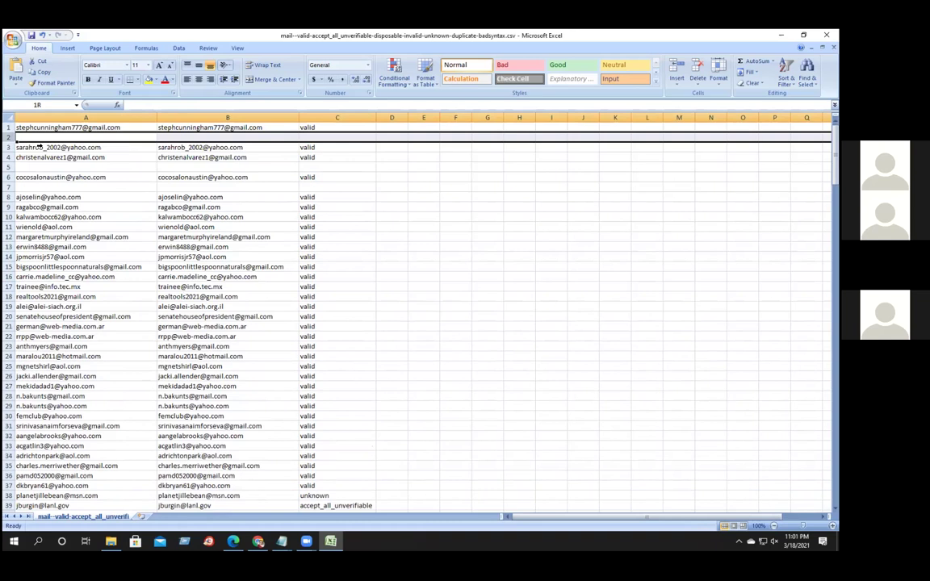
right_click(8, 138)
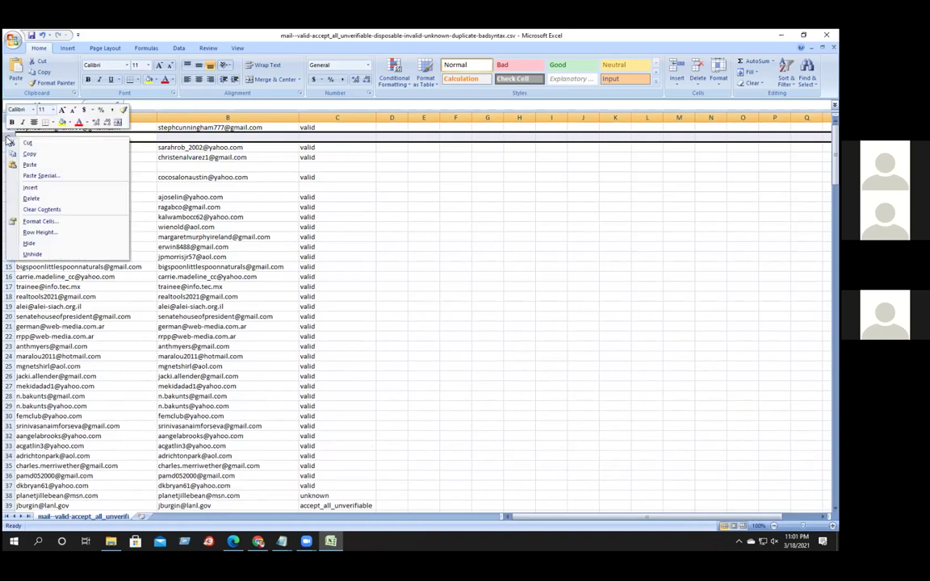
left_click(29, 198)
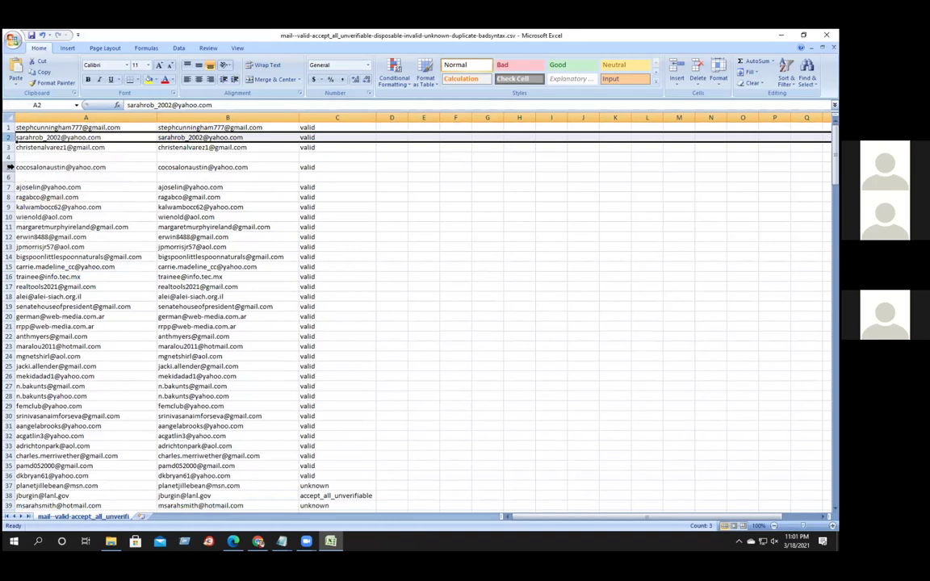
left_click(10, 157)
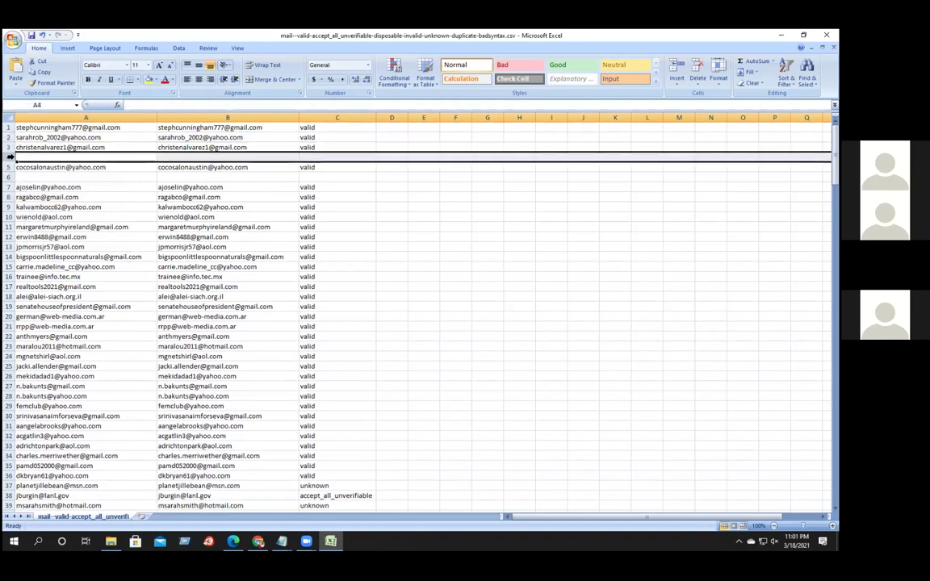
right_click(10, 157)
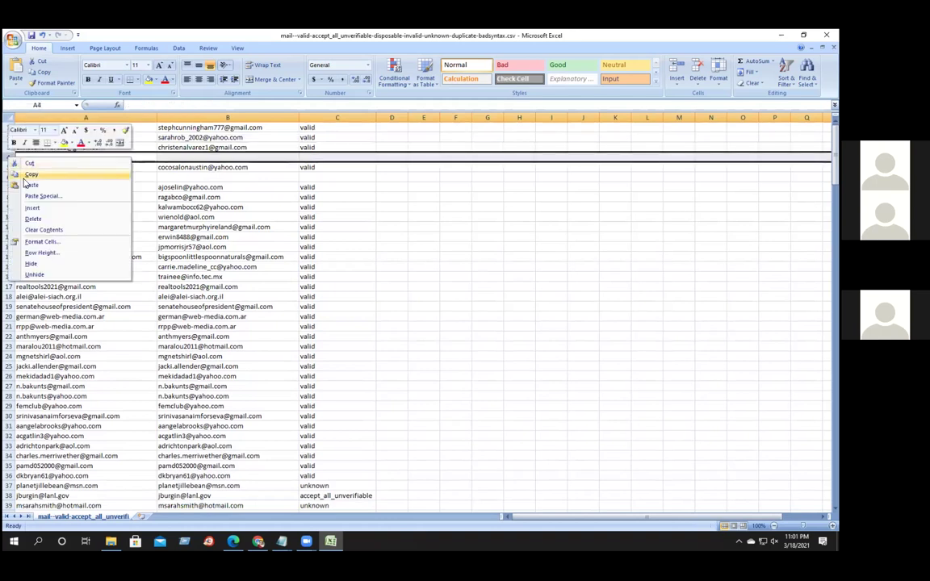
left_click(33, 218)
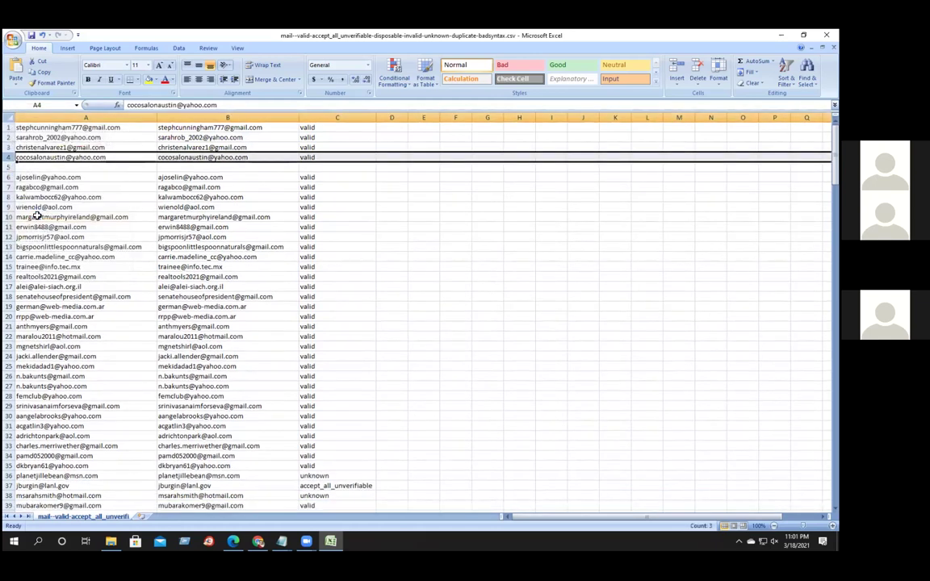
left_click(9, 168)
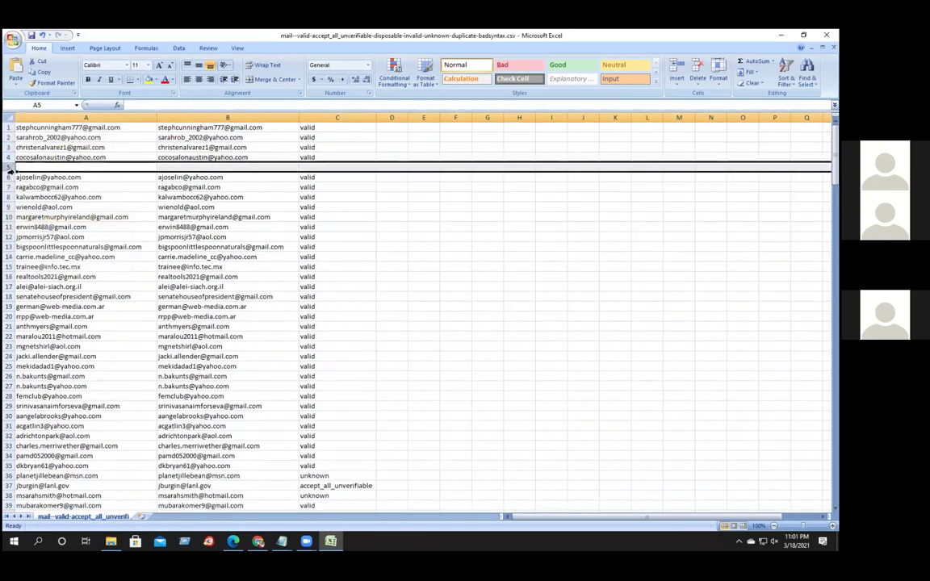
right_click(10, 170)
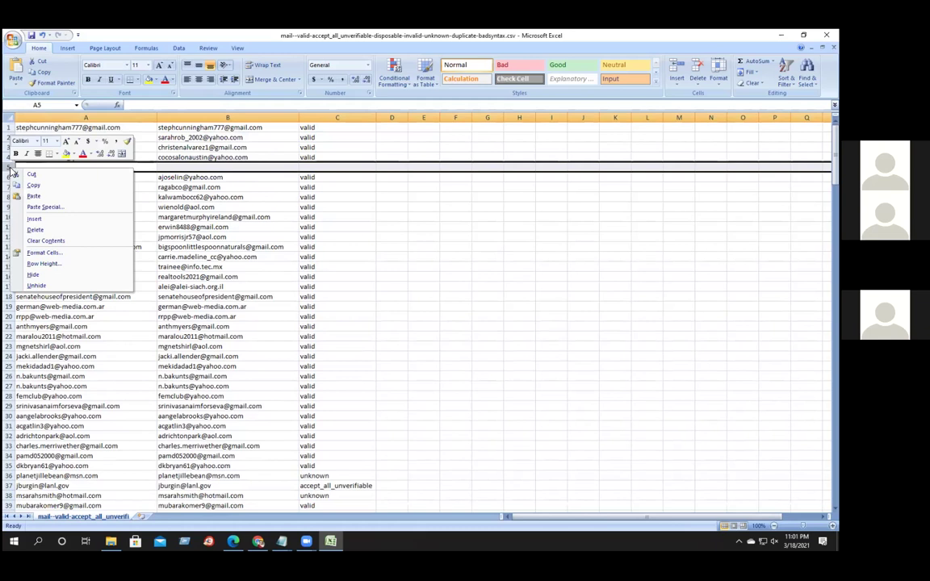
left_click(35, 231)
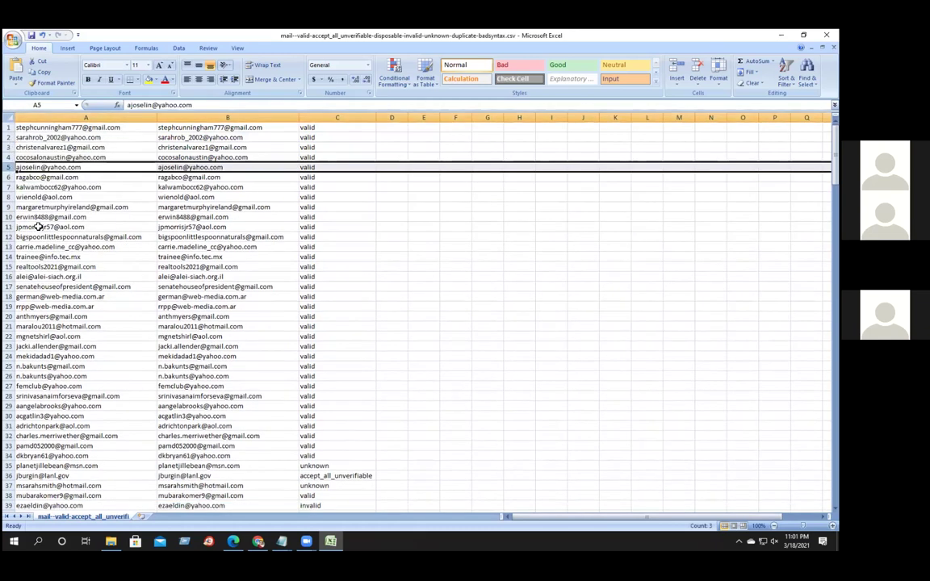
left_click(483, 286)
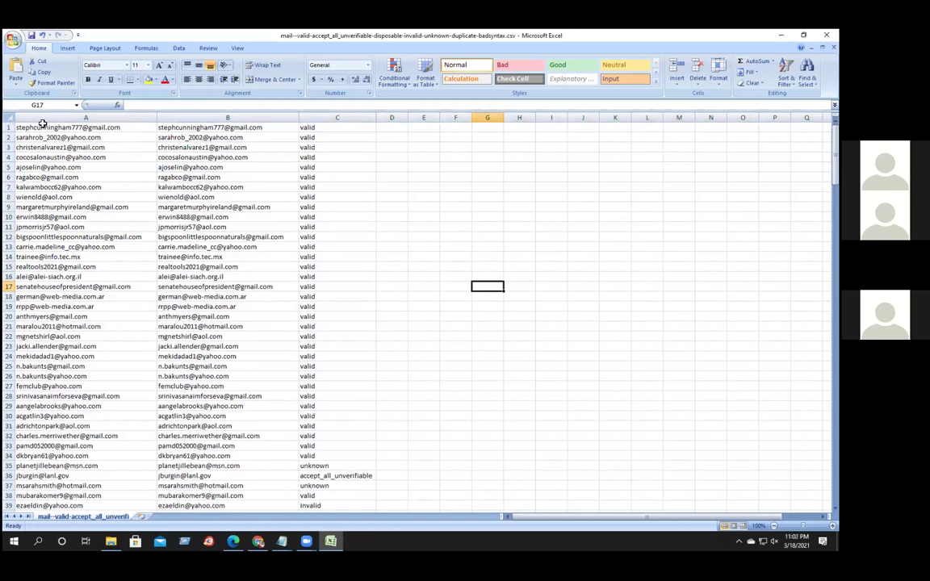
Select A1:A34 and copy the 34 valid addresses.
left_click_drag(41, 127, 66, 462)
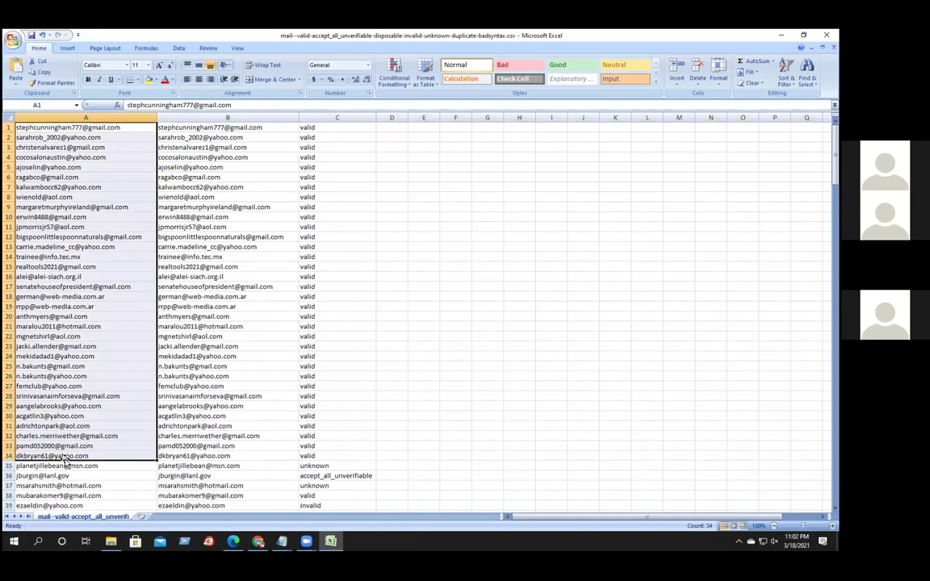
key("ctrl+c")
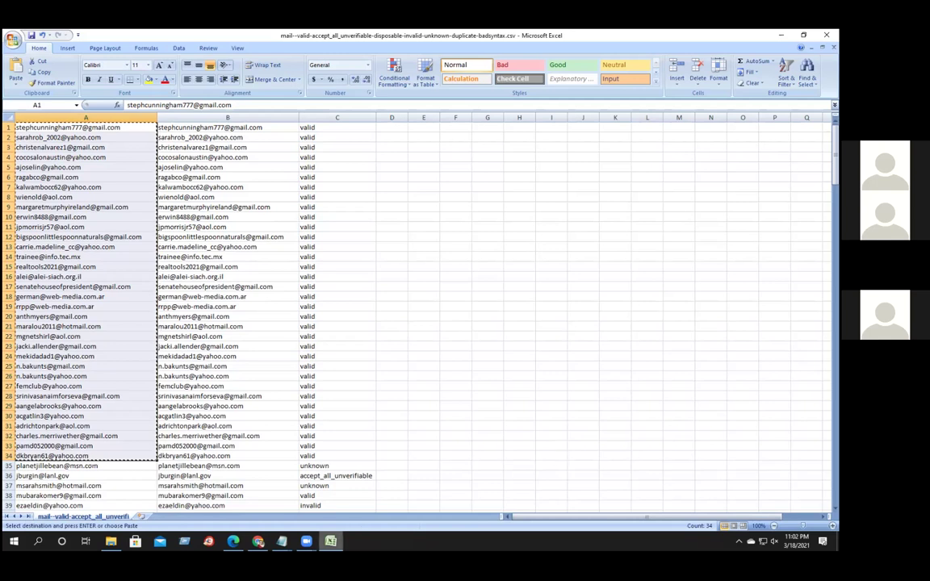
left_click(282, 540)
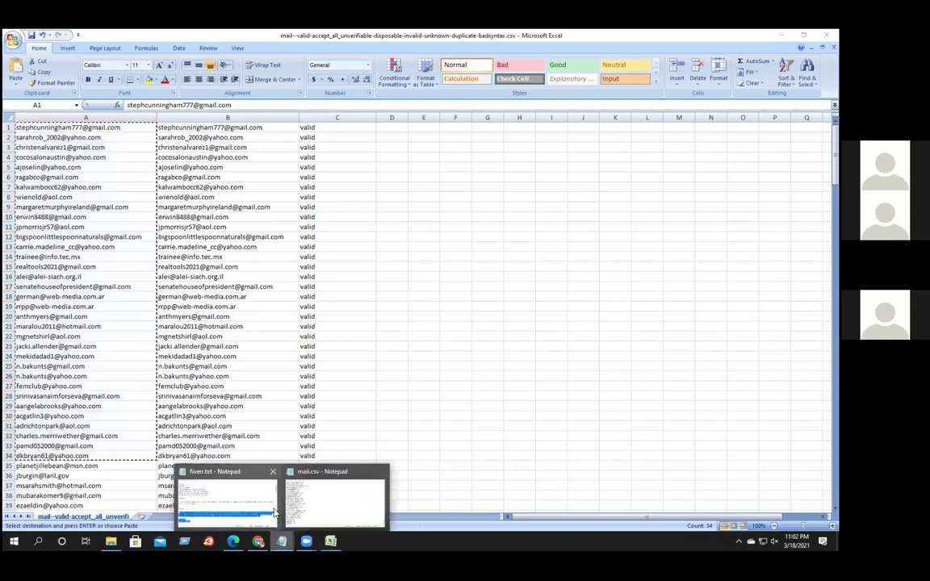
Replace all of mail.csv's text in Notepad with the copied valid addresses.
left_click(305, 507)
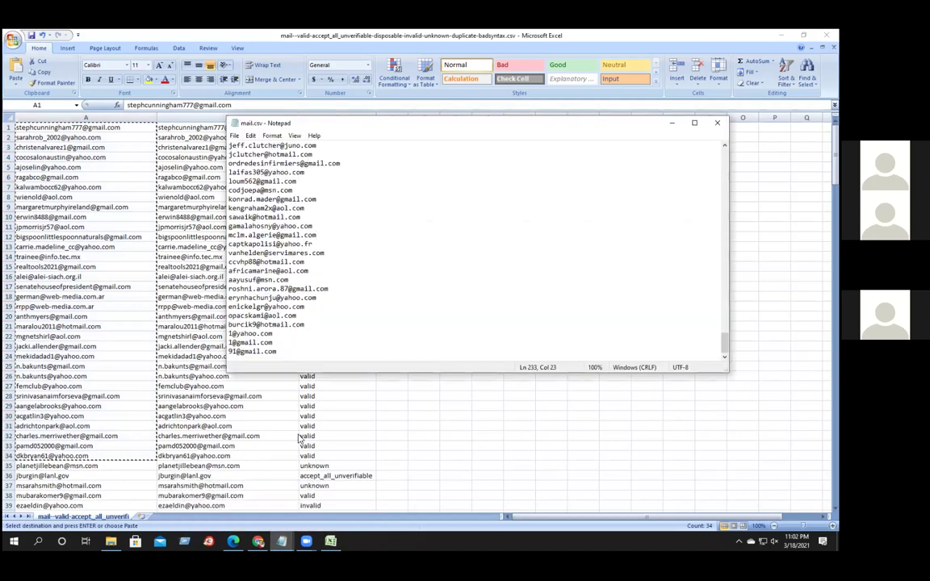
key("ctrl+a")
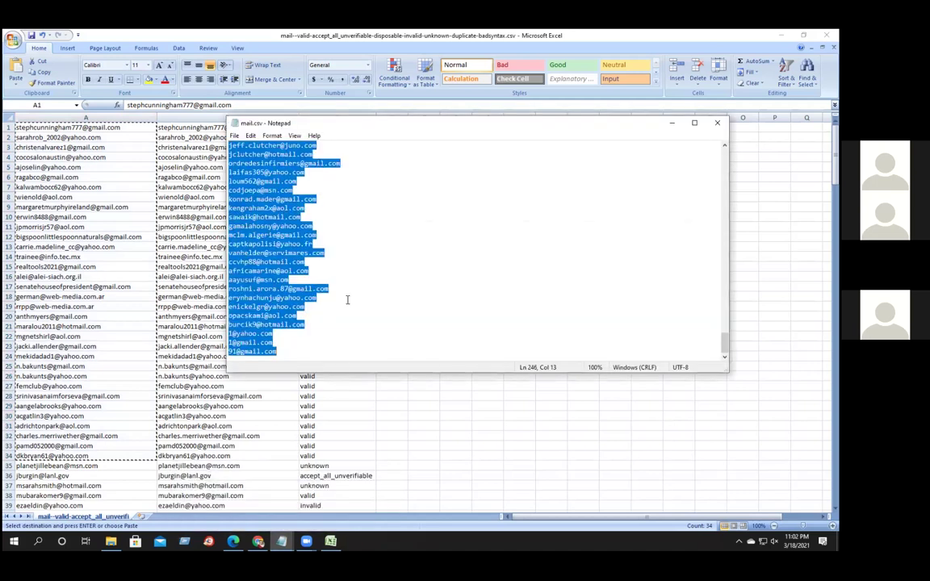
key("ctrl+v")
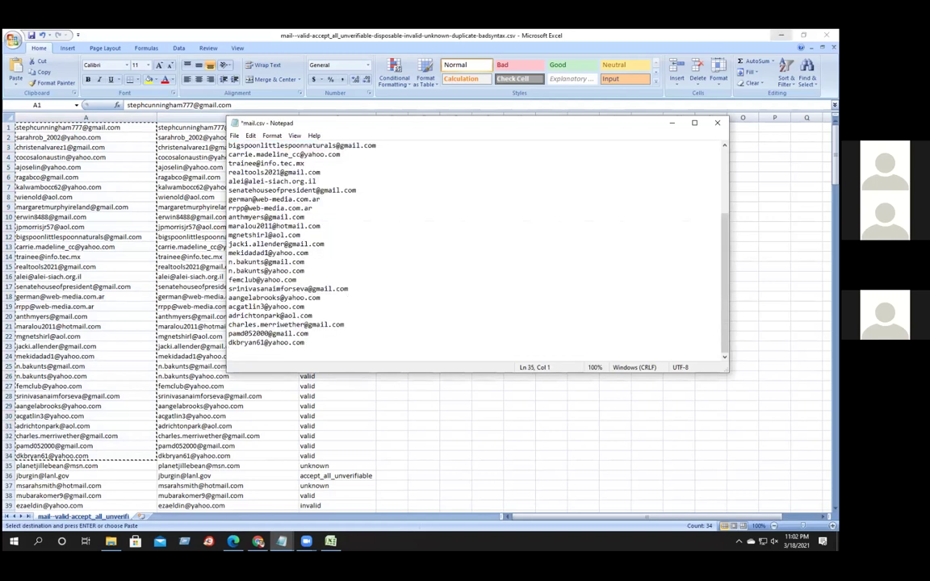
Minimize Excel and open a new Chrome tab.
left_click(780, 36)
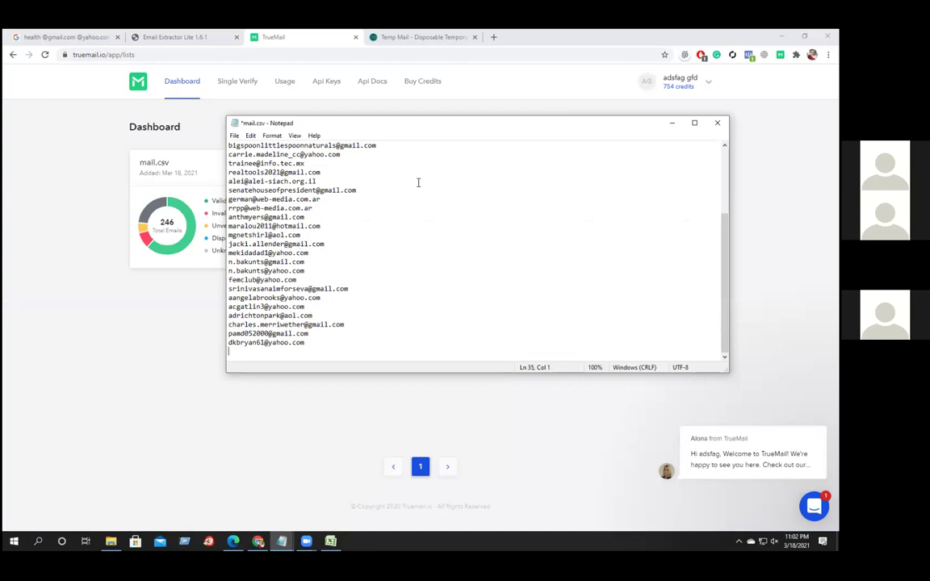
left_click(494, 38)
left_click(494, 38)
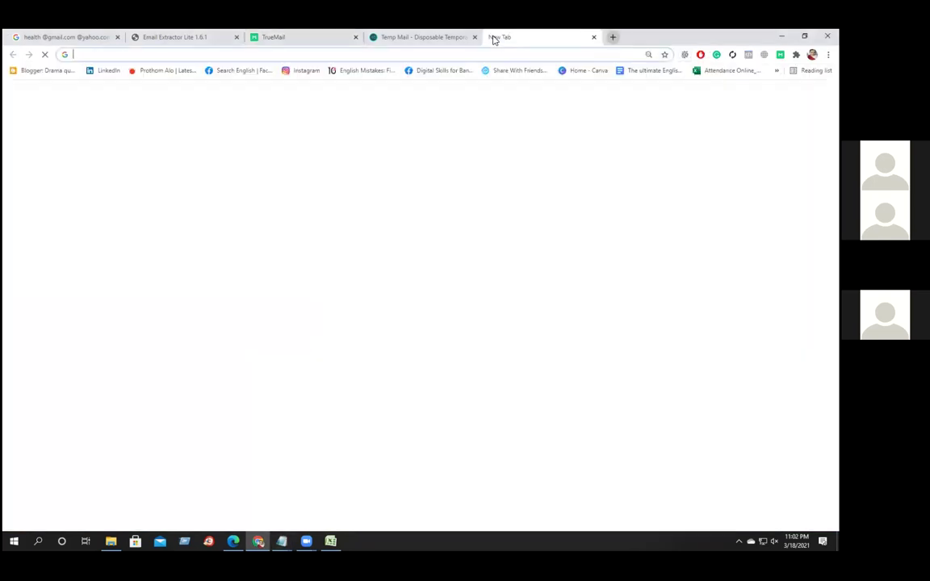
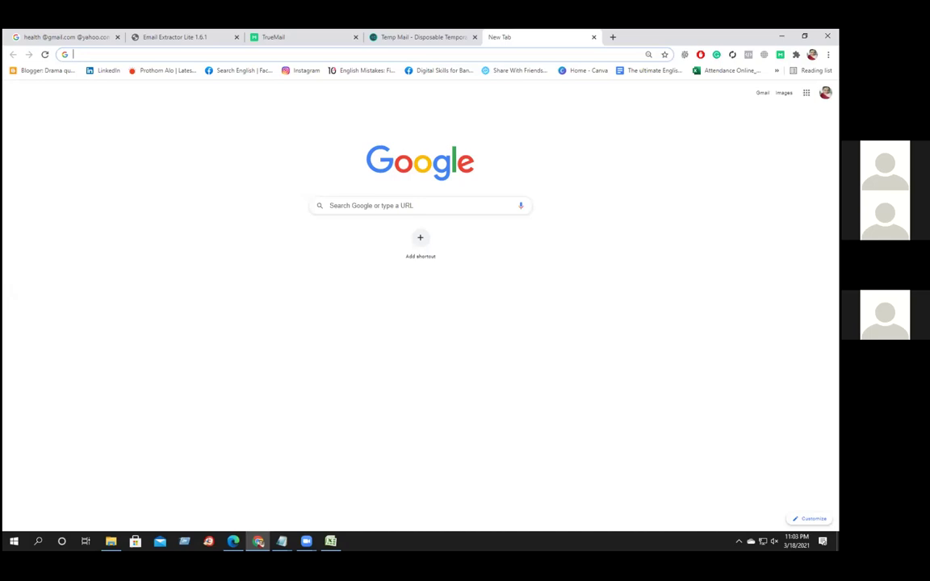
Search Google for 'mailchimp login', open the Mailchimp site, and go to Sign Up Free.
left_click(71, 54)
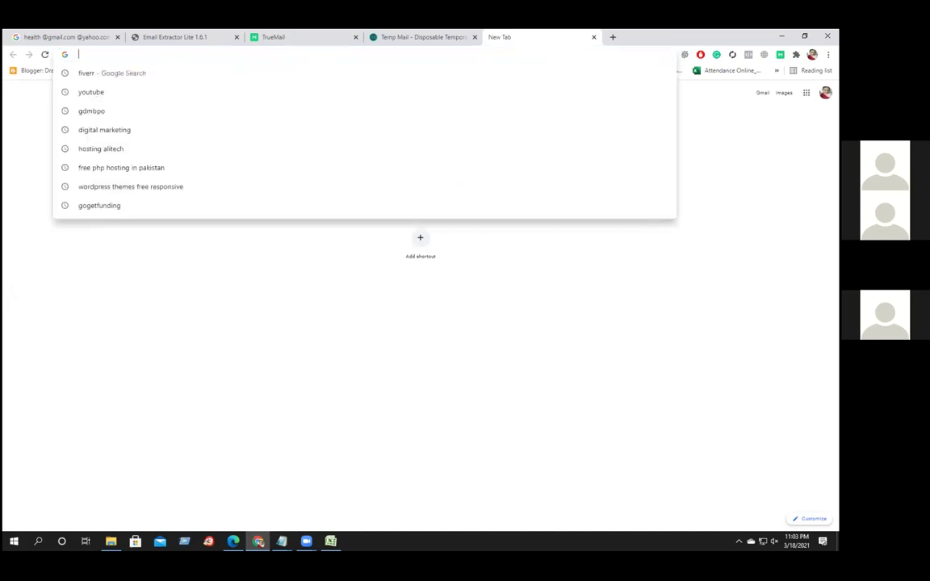
type("mail")
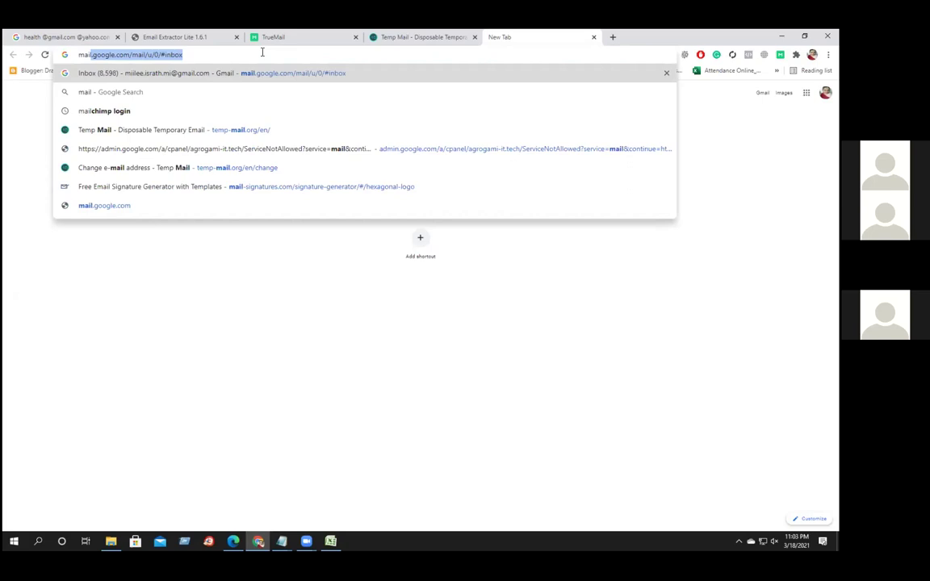
left_click(106, 111)
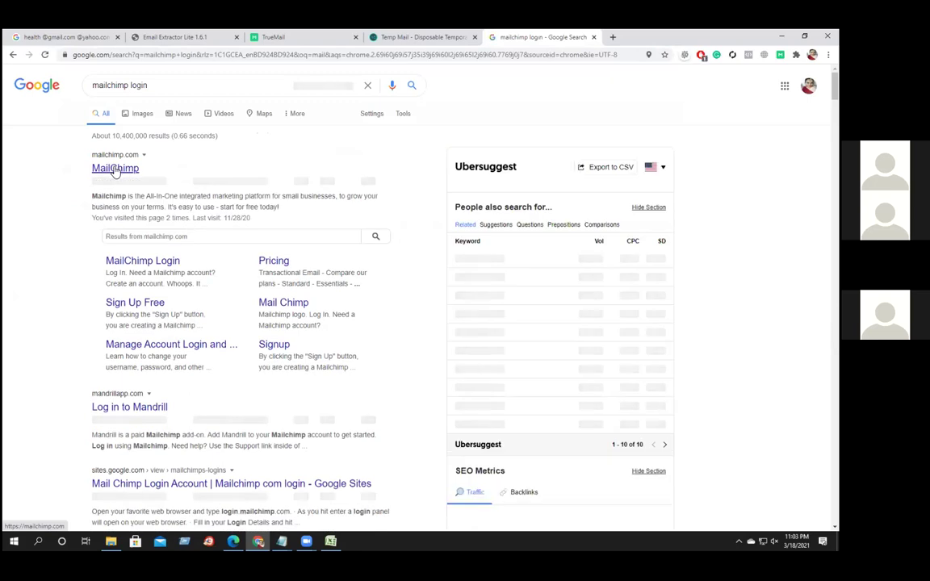
left_click(115, 169)
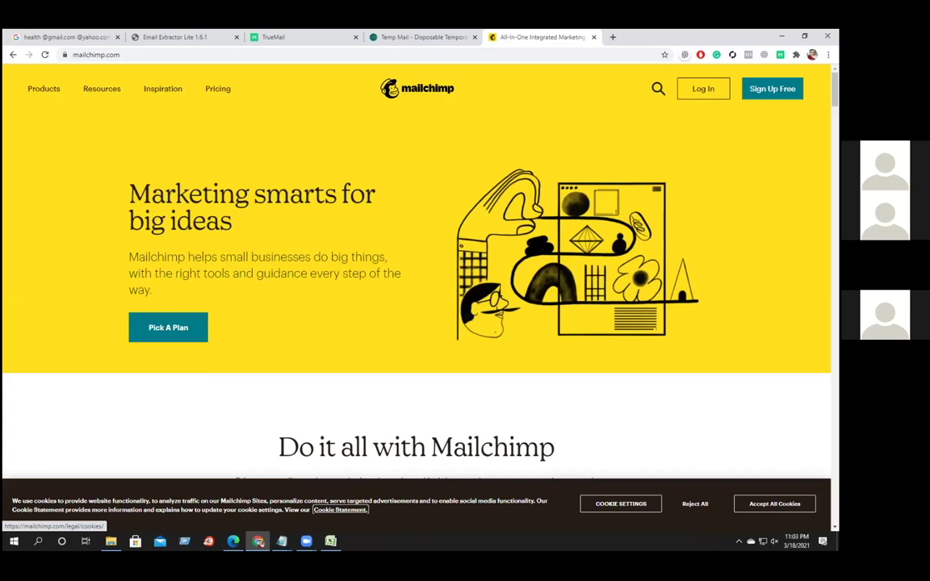
left_click(772, 88)
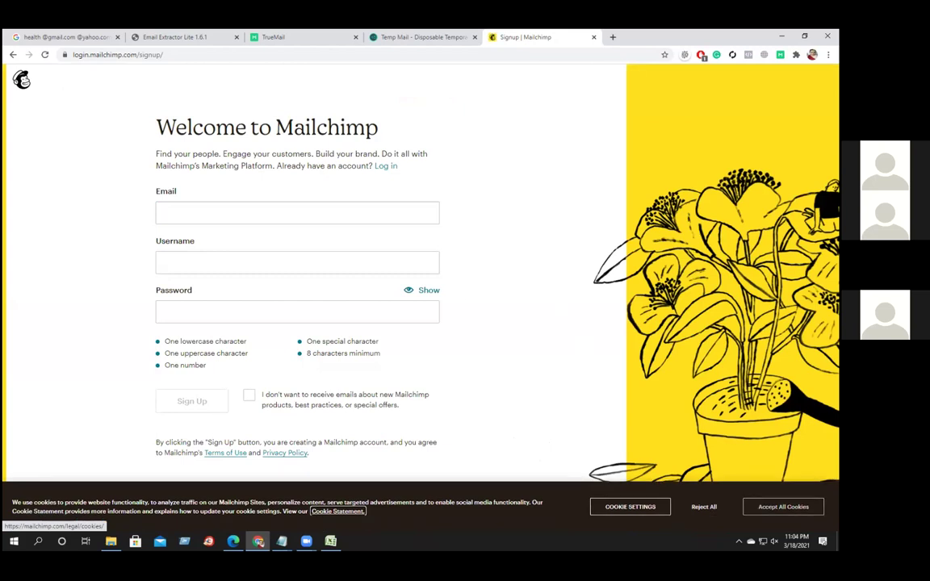
Dismiss the cookie banner and paste the copied Temp Mail address into the Email field.
left_click(783, 506)
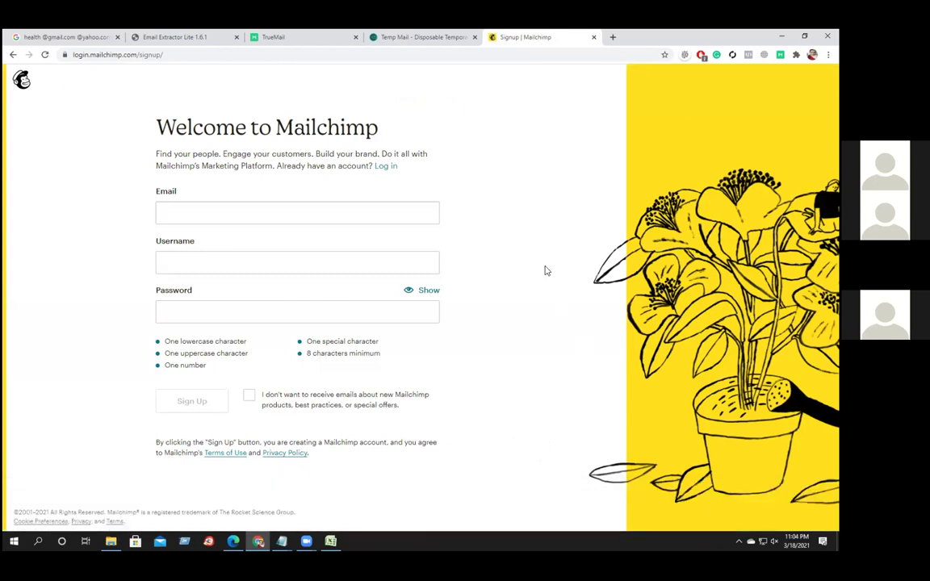
left_click(243, 209)
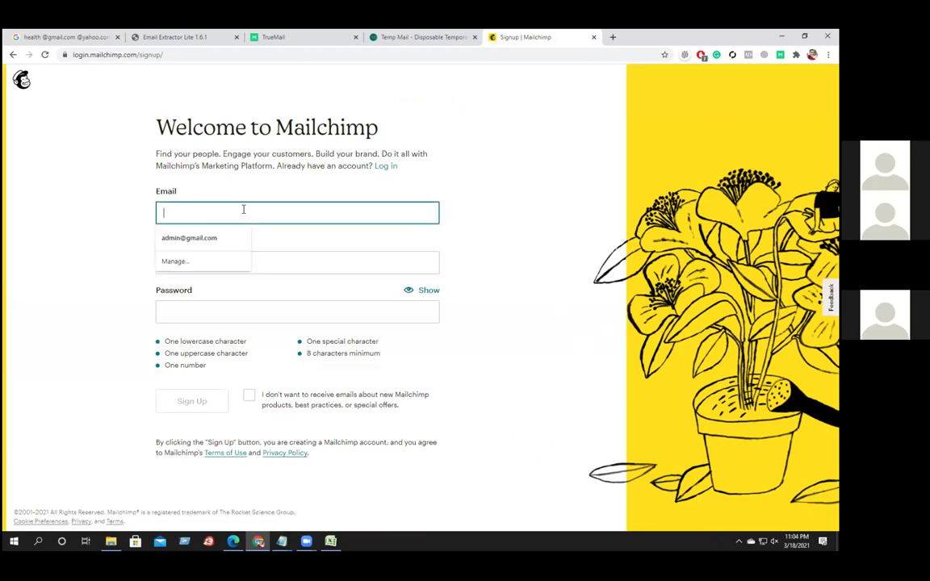
left_click(398, 38)
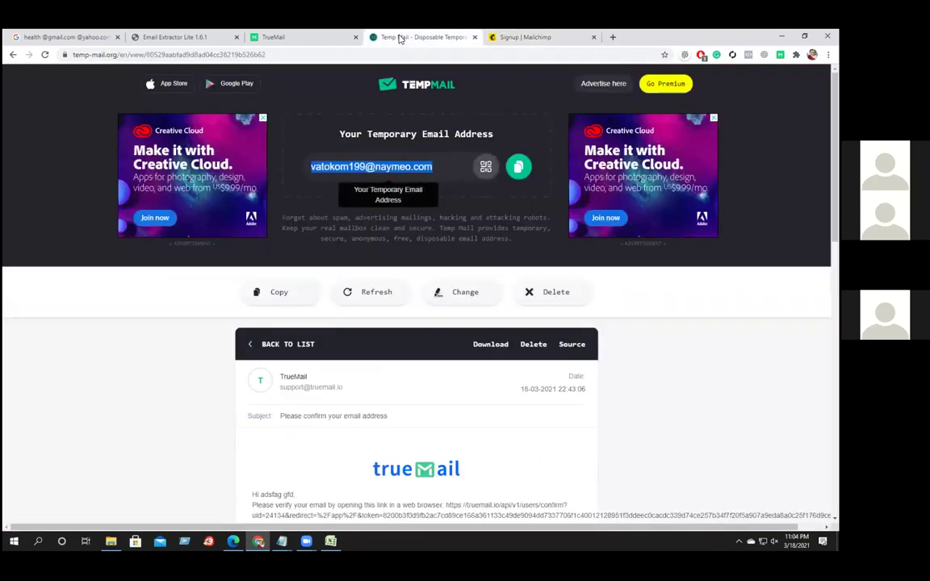
left_click(518, 168)
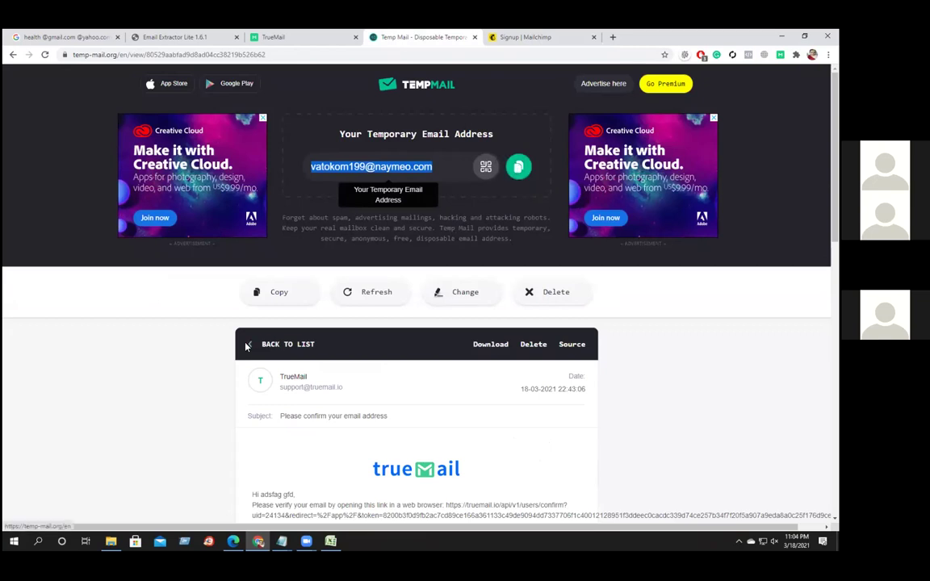
left_click(532, 40)
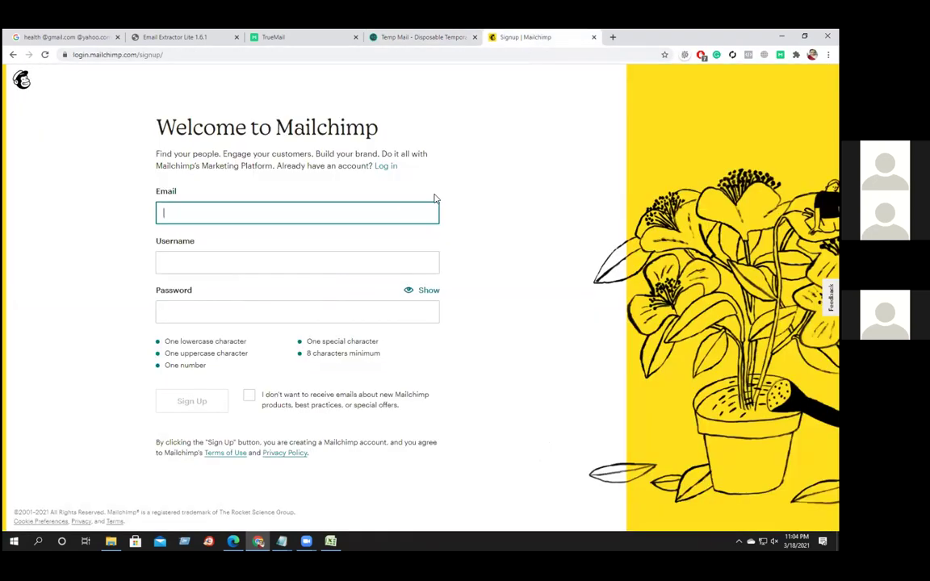
key("ctrl+v")
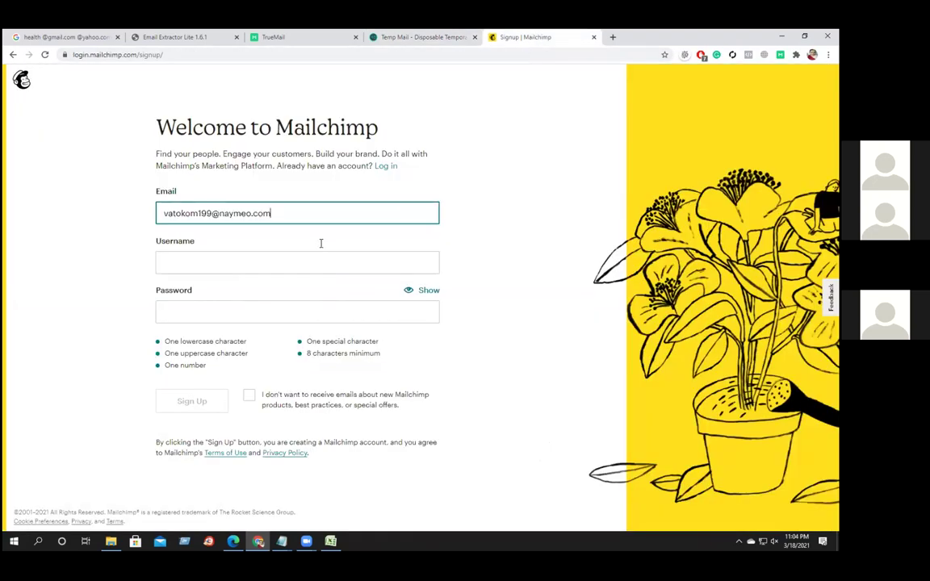
Fill the username from a saved suggestion, appending 2021.
left_click(222, 259)
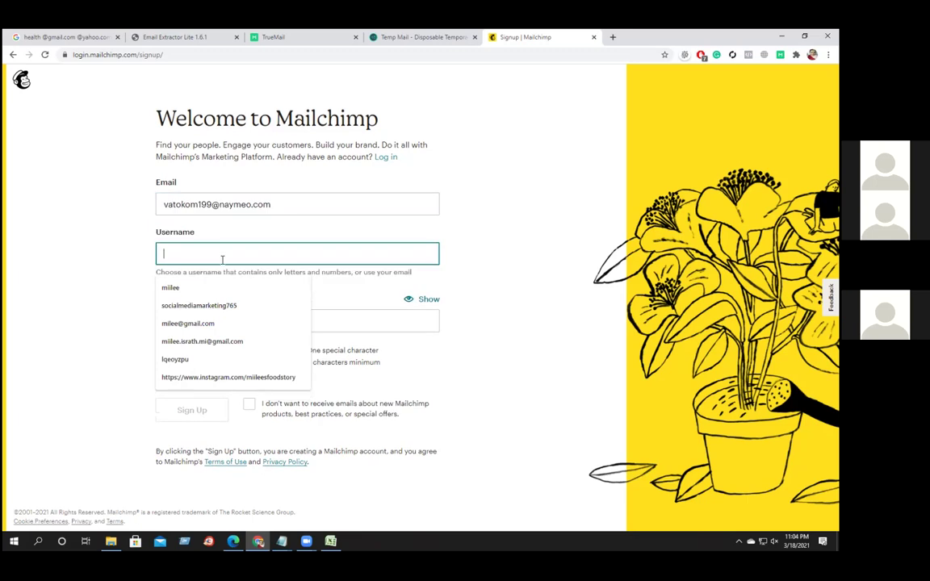
left_click(194, 290)
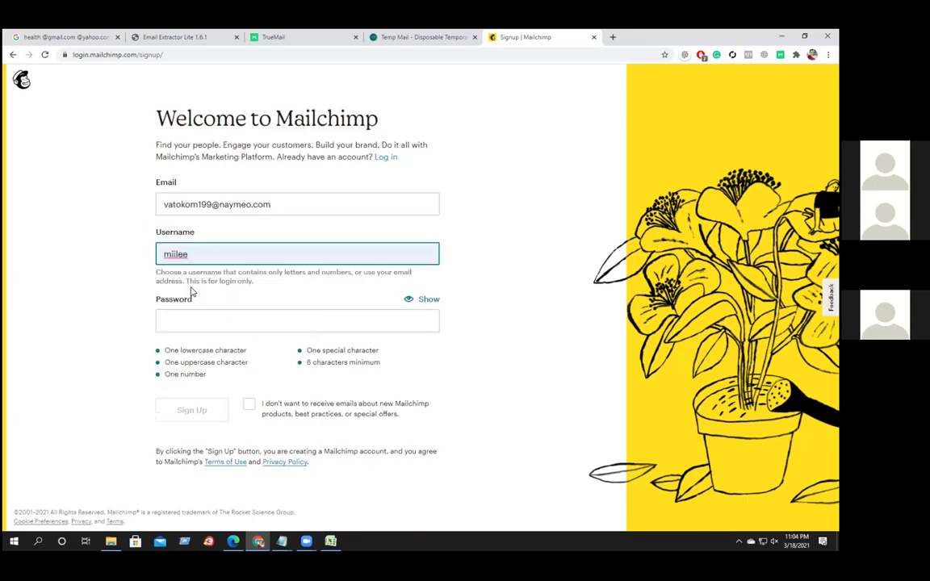
type("2021")
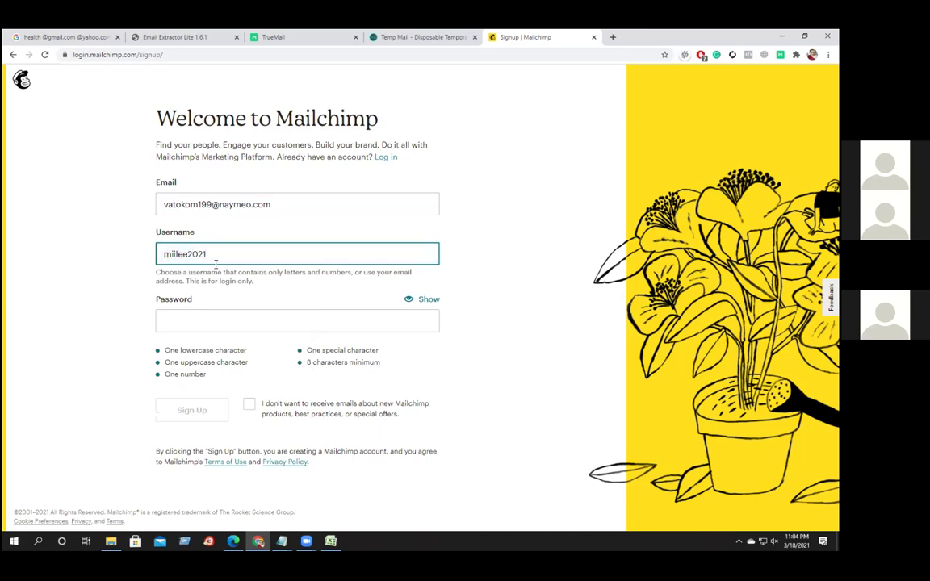
left_click(220, 206)
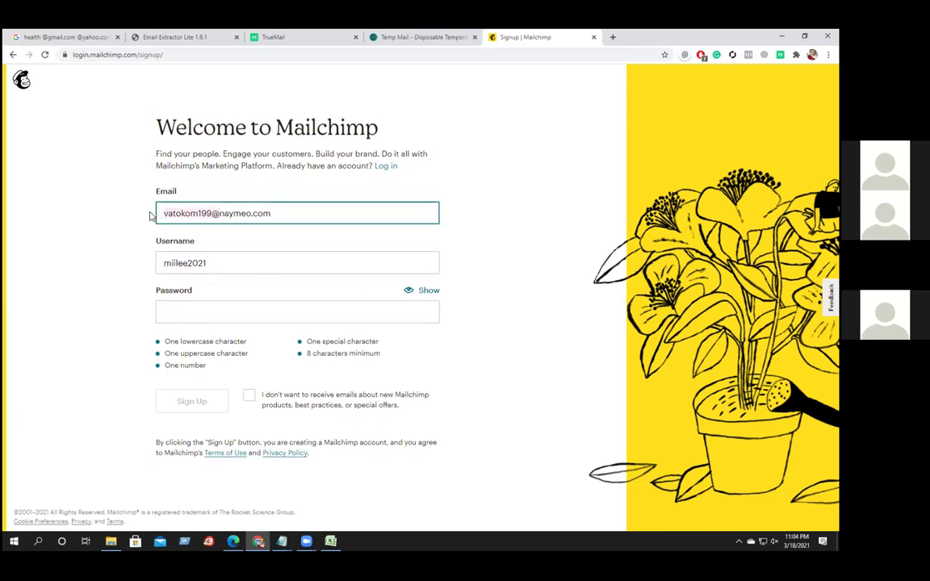
Paste the account password, add a character at its start, check it, and submit the sign-up.
left_click(201, 312)
key("ctrl+v")
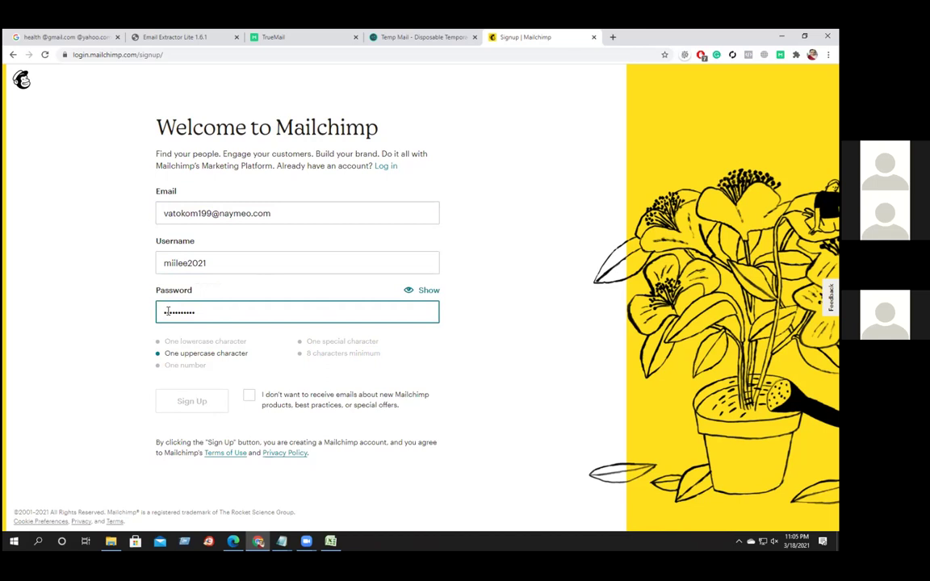
key("Home")
type("a")
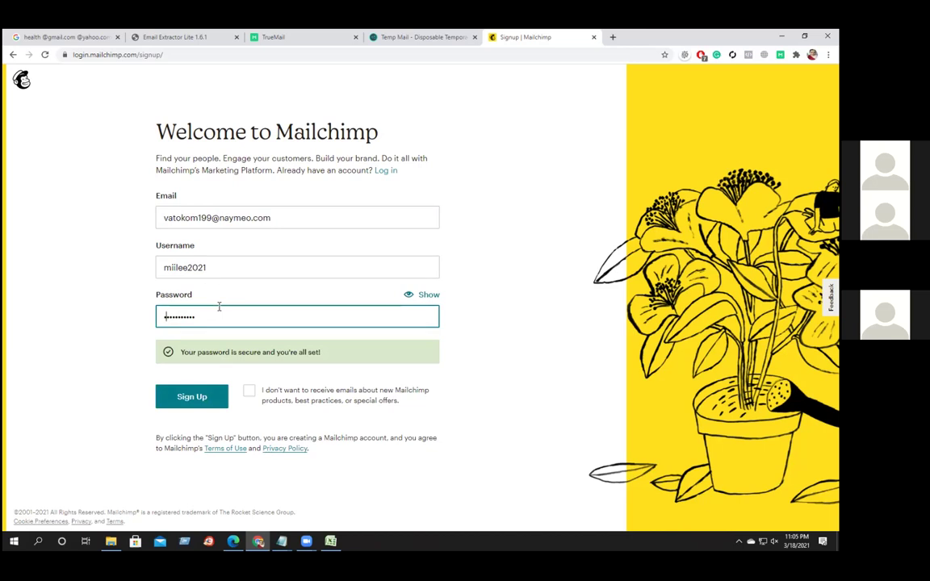
left_click(420, 299)
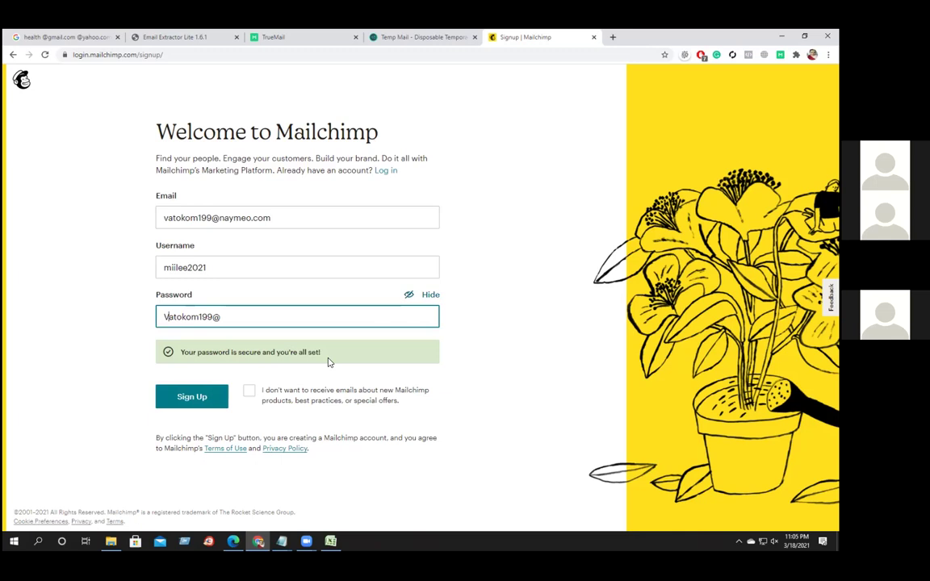
left_click(194, 396)
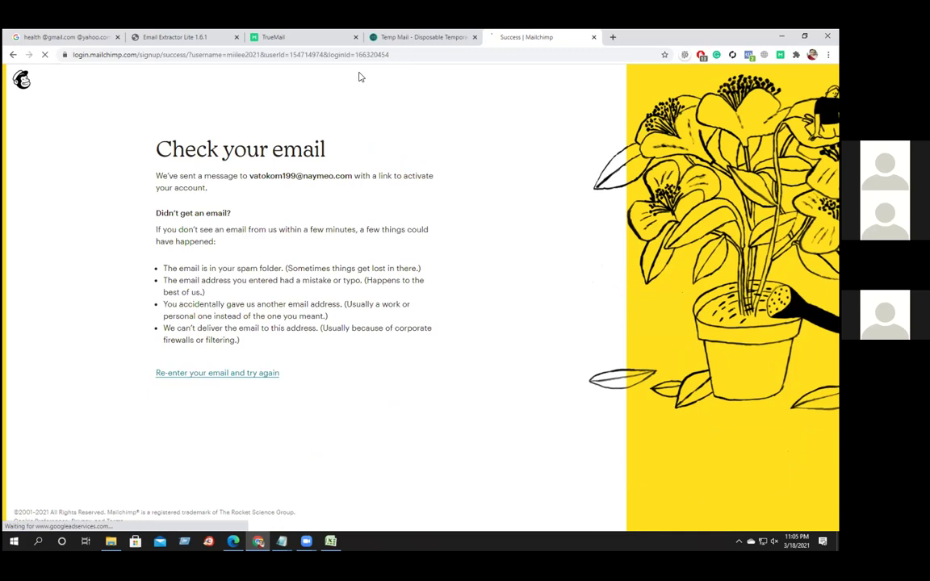
Open the 'Activate your Mailchimp account' email in Temp Mail and follow its Activate Account link.
left_click(417, 37)
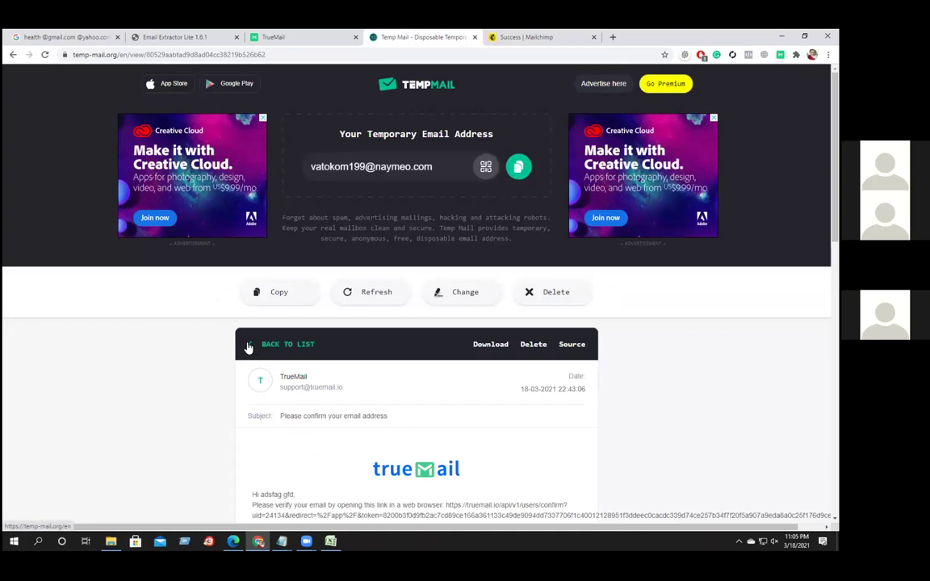
left_click(291, 352)
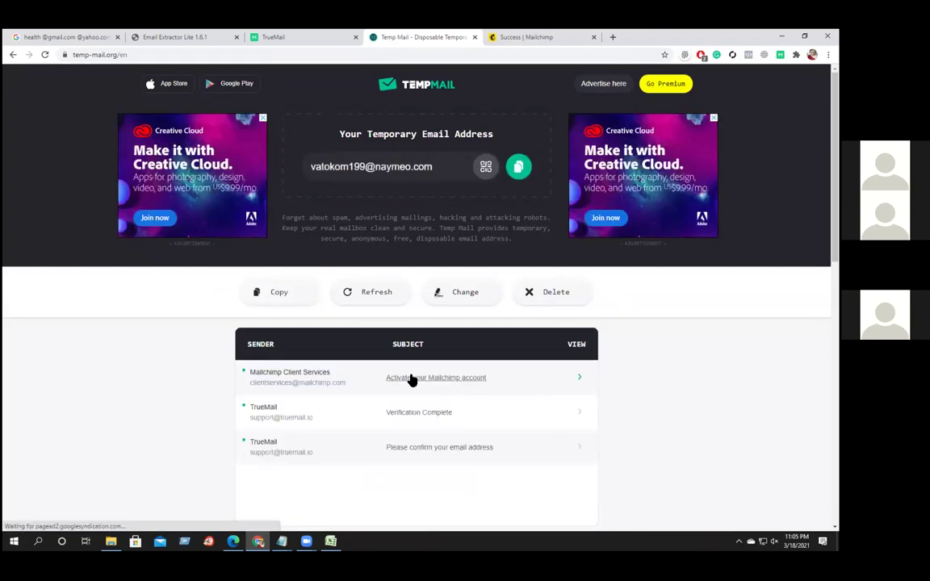
left_click(412, 379)
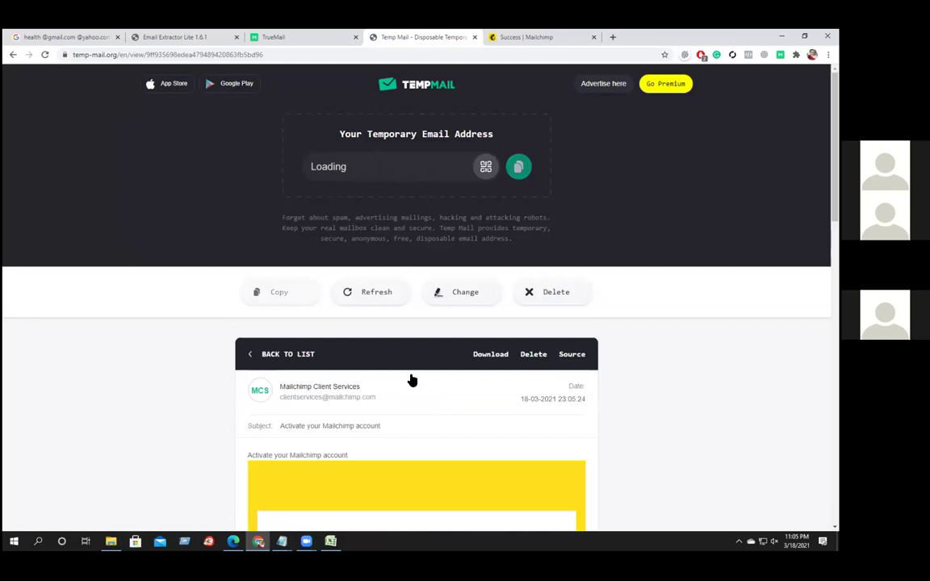
scroll(412, 380, "down", 3)
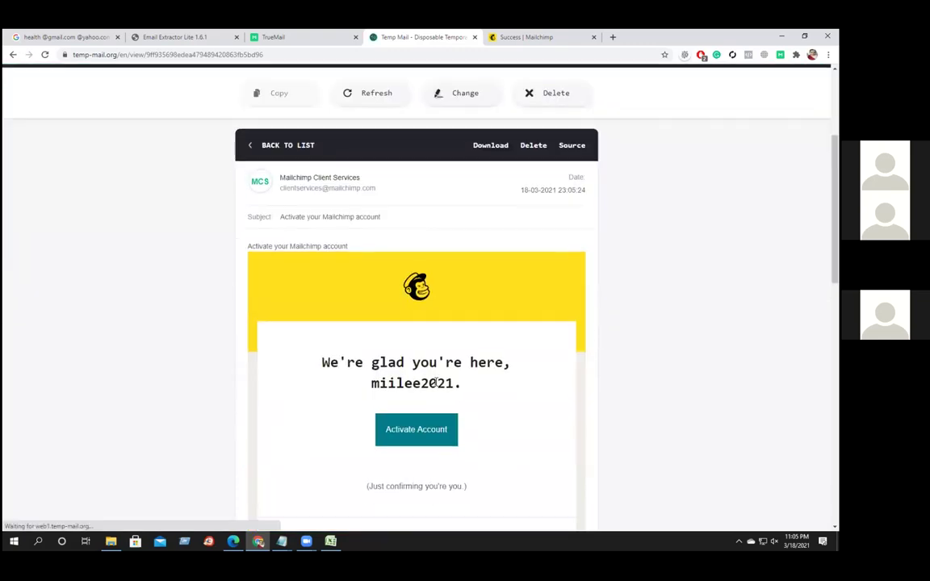
scroll(440, 382, "down", 1)
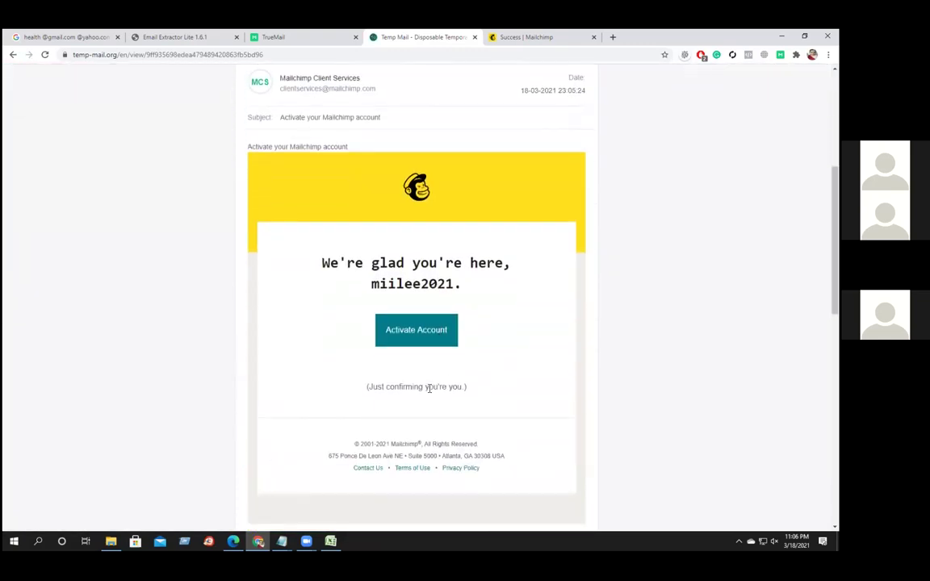
left_click(422, 332)
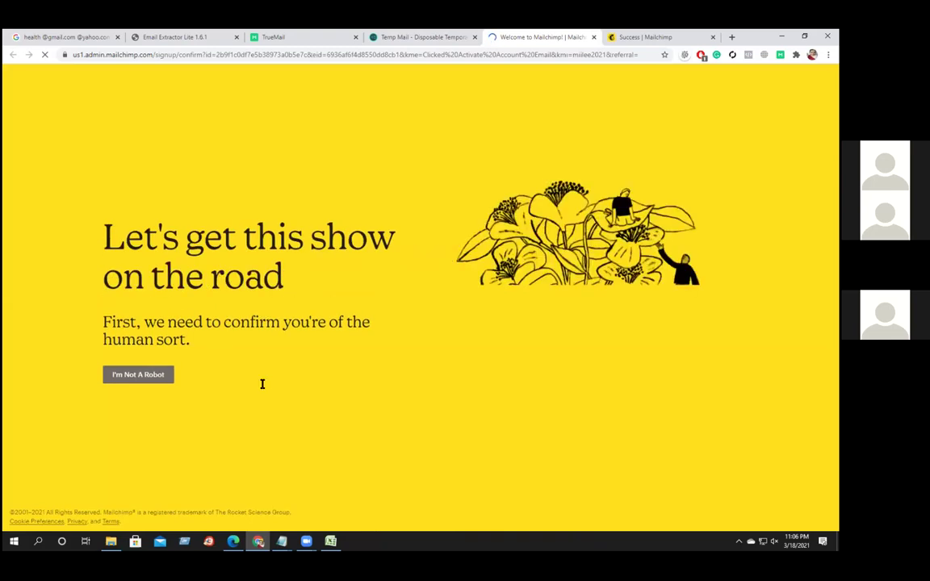
Tick I'm not a robot, select all the bus tiles in the captcha, and verify.
left_click(139, 375)
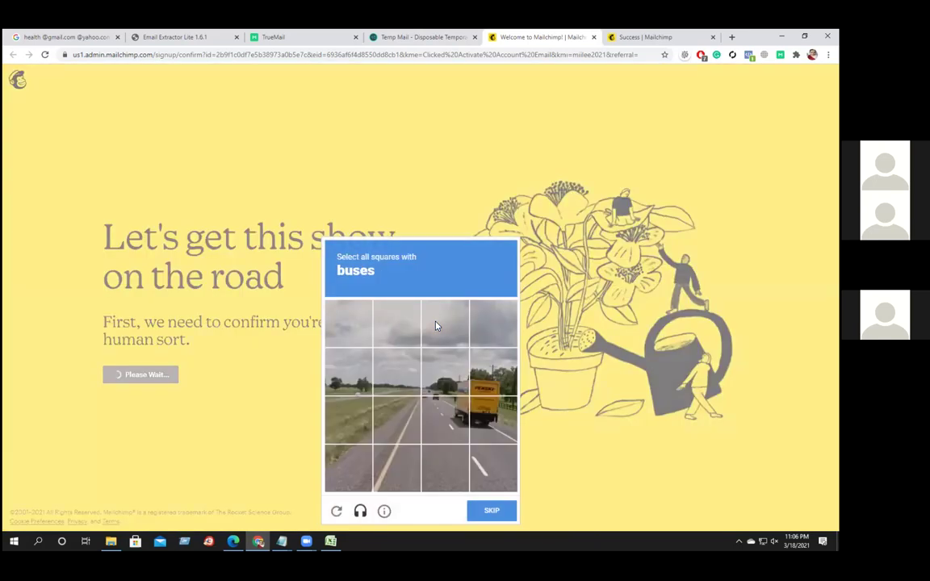
left_click(458, 417)
left_click(490, 416)
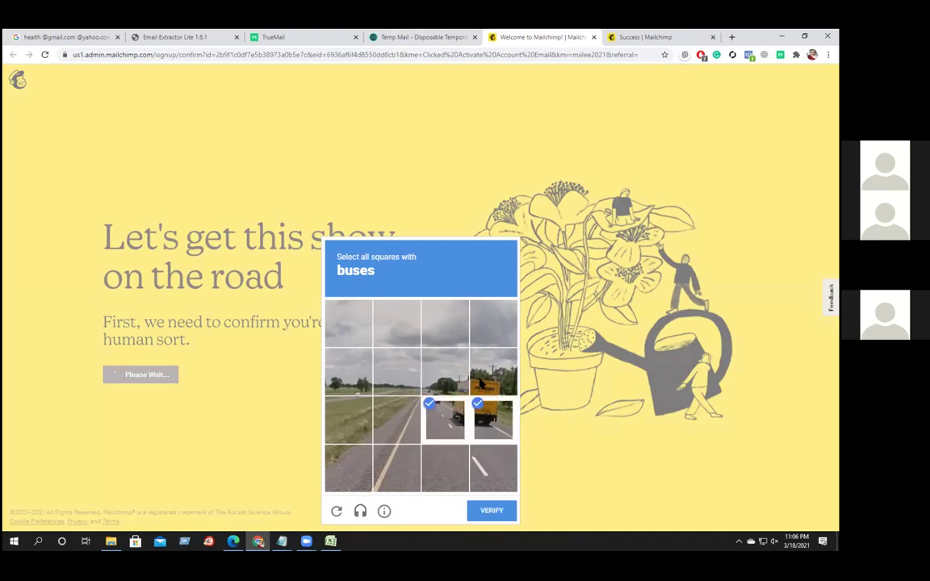
left_click(481, 385)
left_click(446, 383)
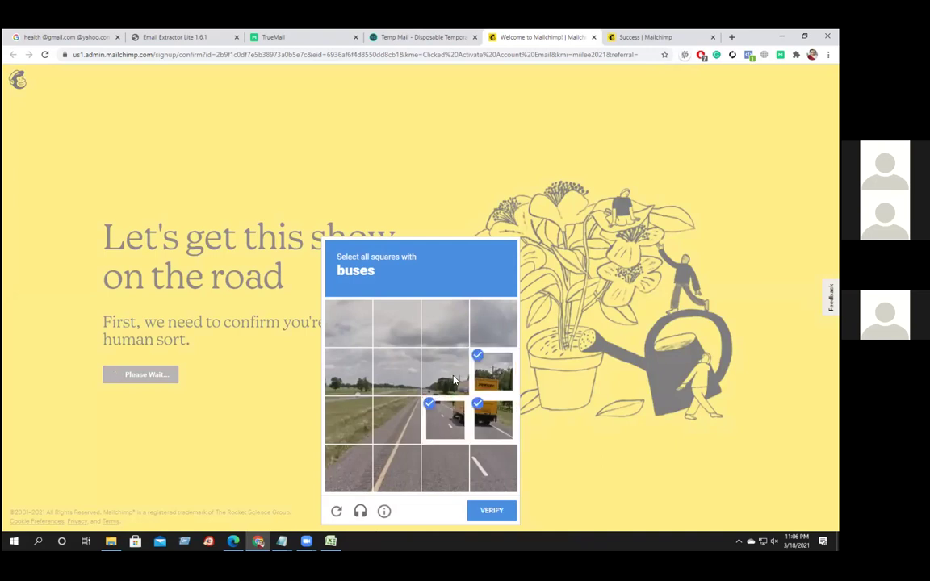
left_click(490, 514)
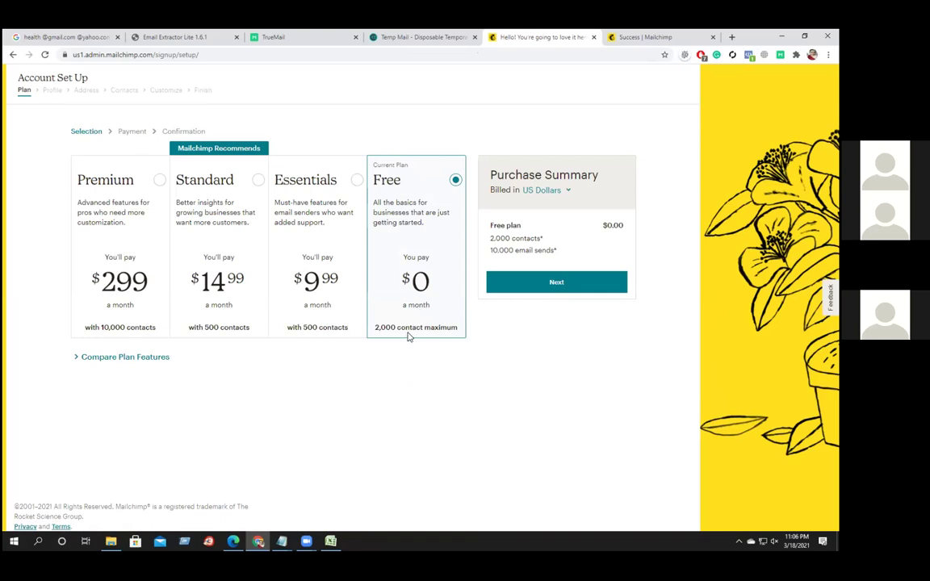
Continue with the Free plan, then autofill first name, last name and business name 'miilee's food story'.
left_click(570, 283)
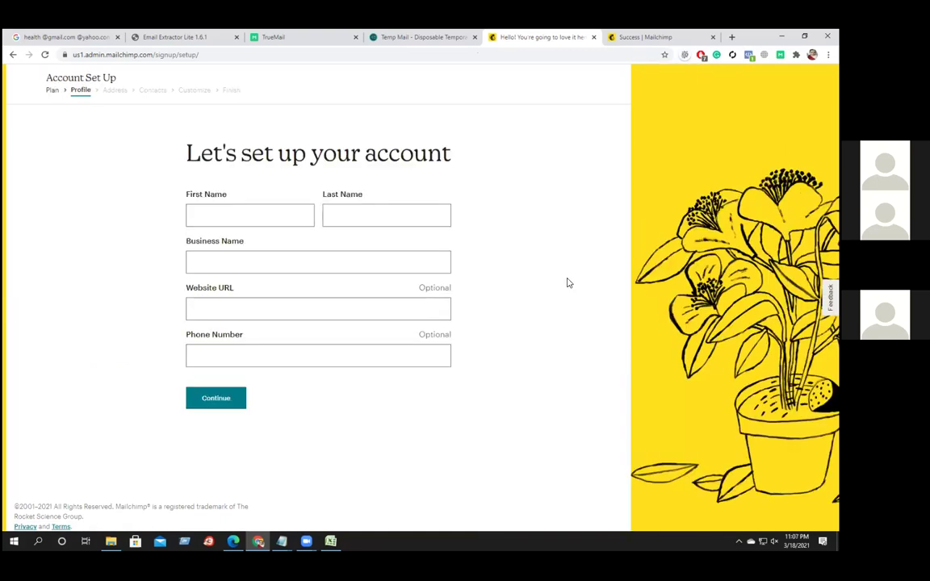
left_click(266, 213)
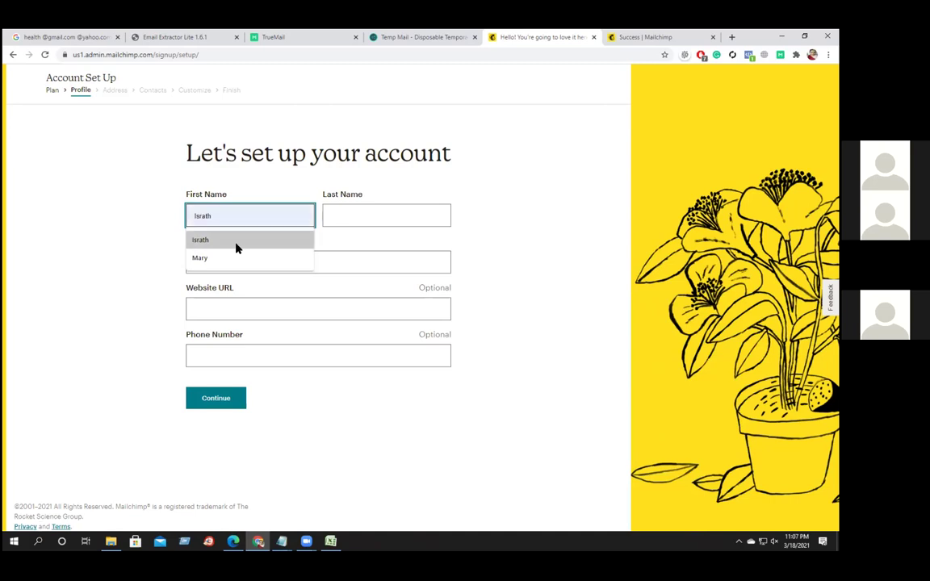
left_click(207, 242)
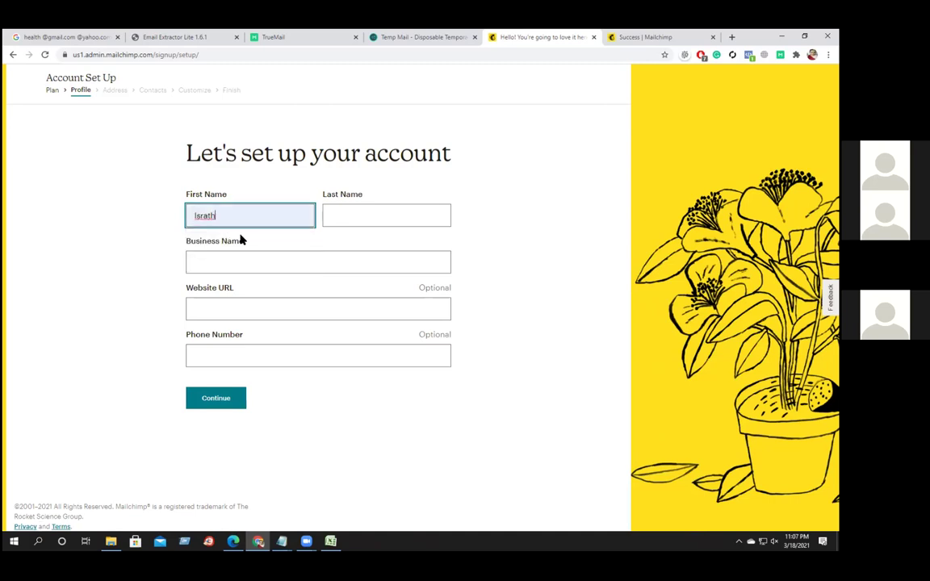
left_click(360, 212)
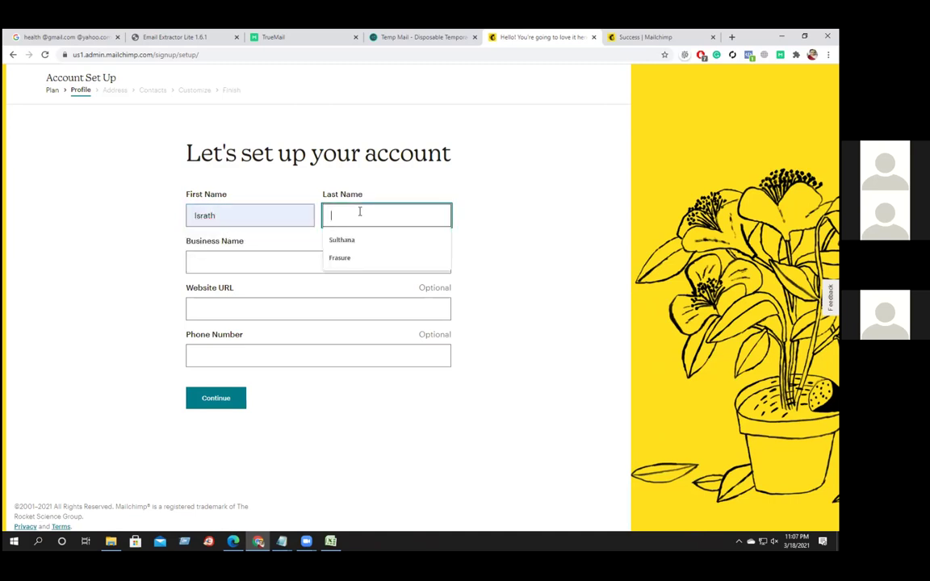
left_click(358, 240)
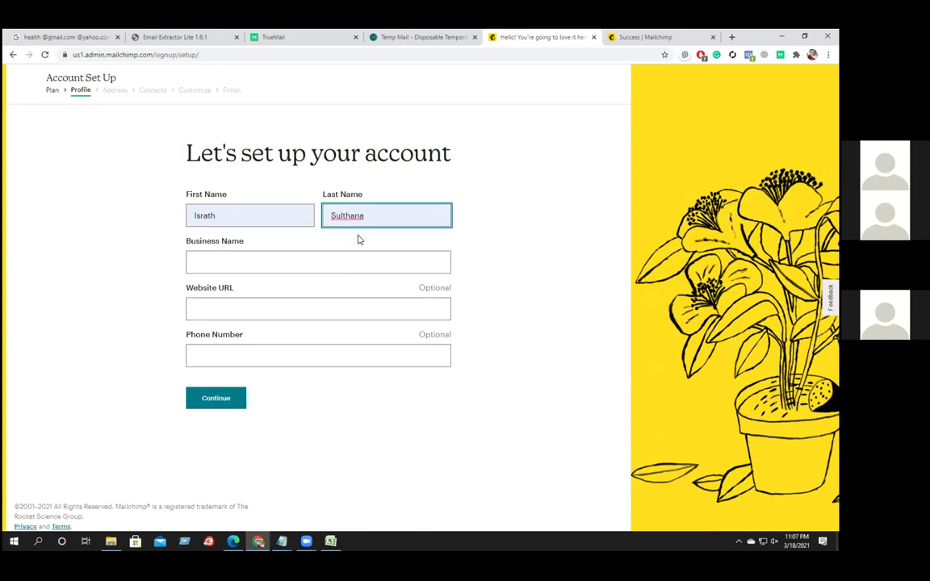
left_click(272, 272)
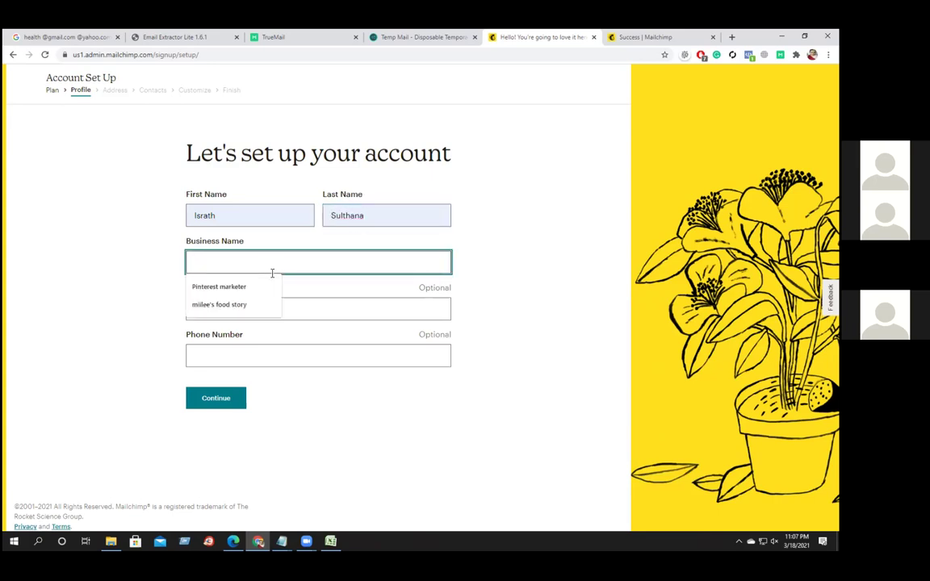
left_click(236, 305)
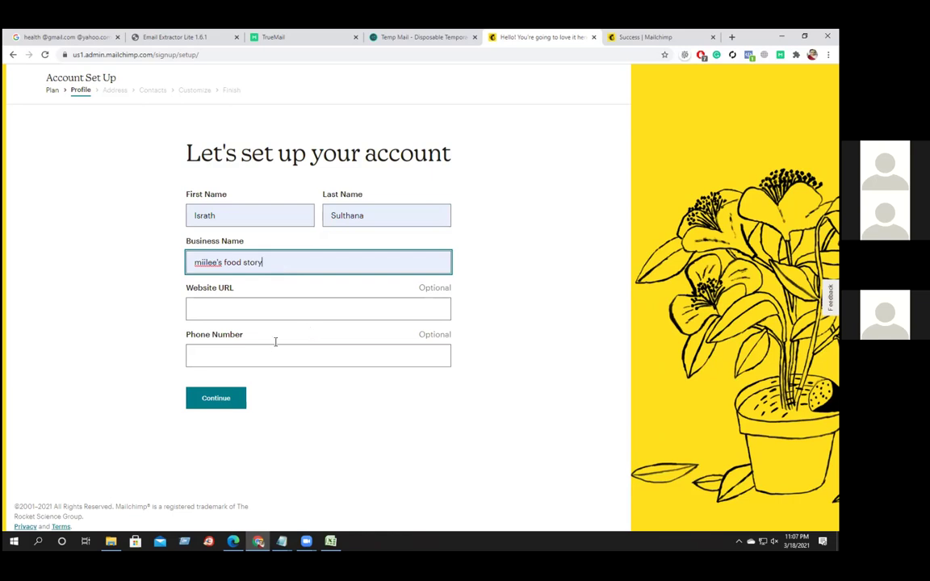
left_click(218, 401)
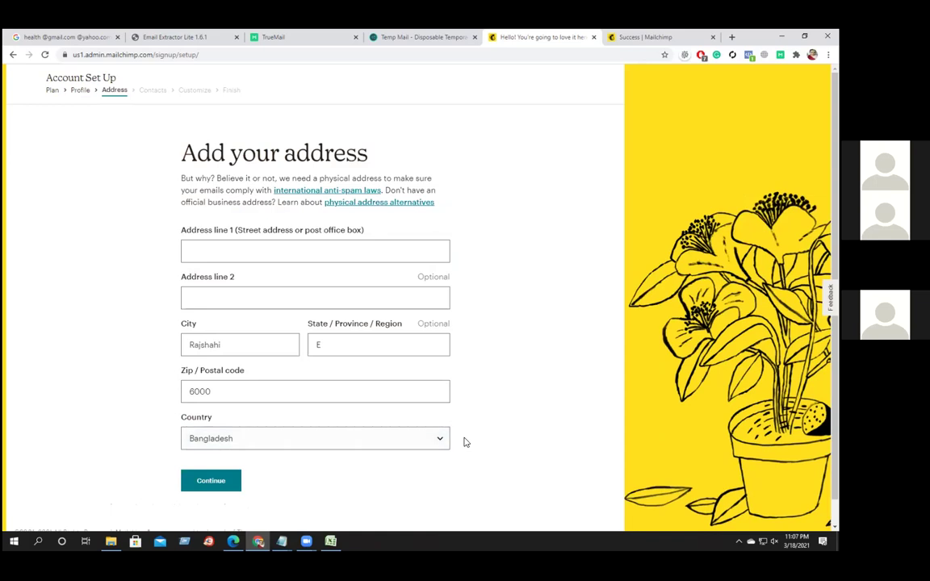
Autofill the saved address (postal code 6203, Bangladesh), strip the house number, and continue.
left_click(323, 255)
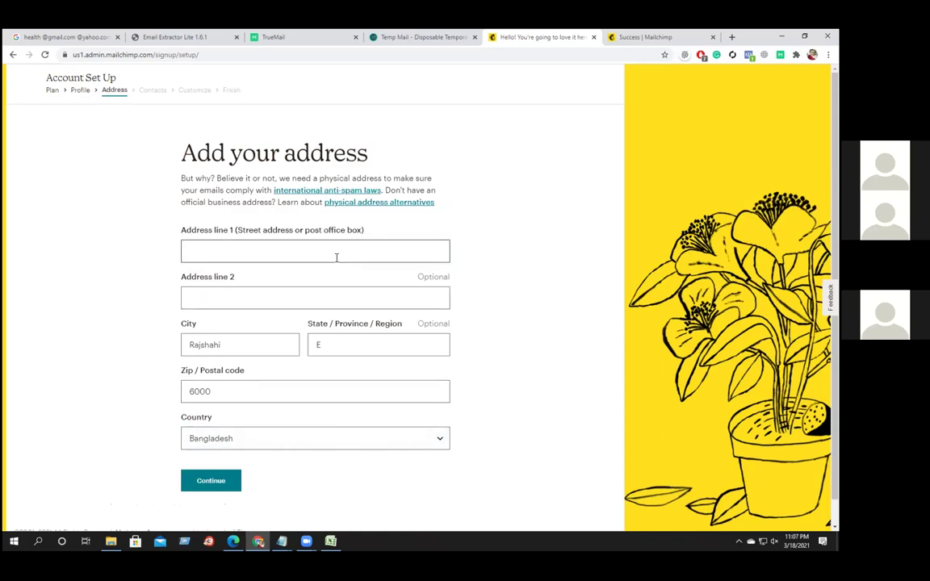
left_click(319, 253)
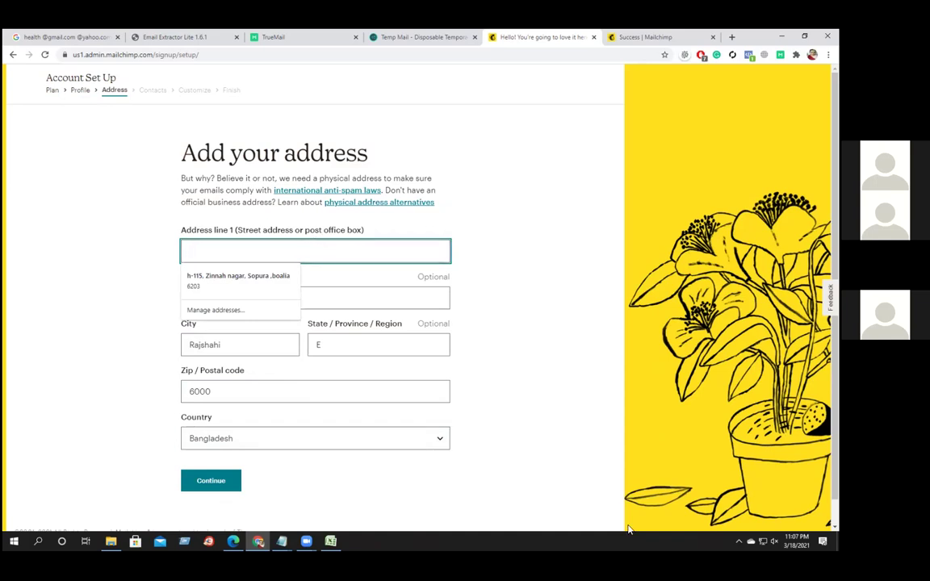
left_click(230, 280)
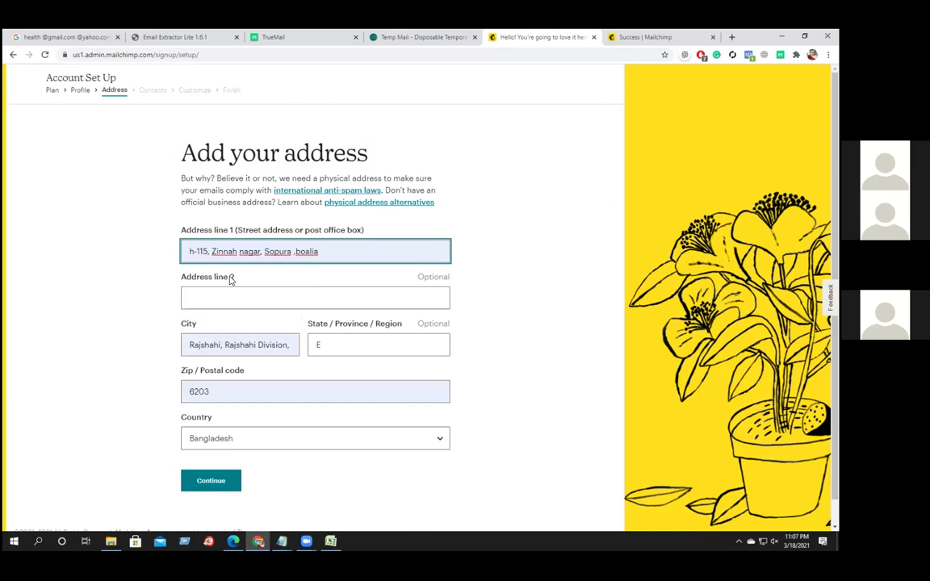
left_click(202, 252)
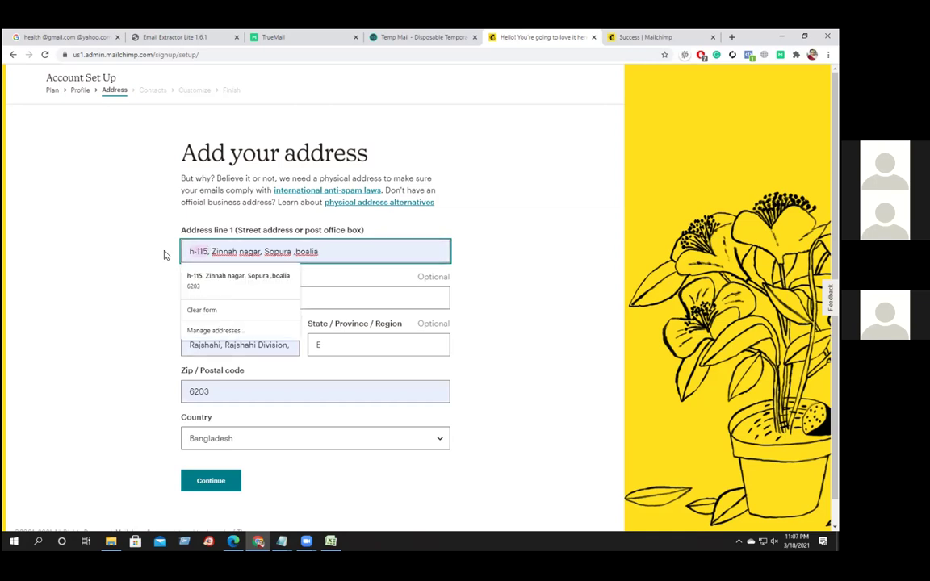
key("BackSpace")
key("Delete")
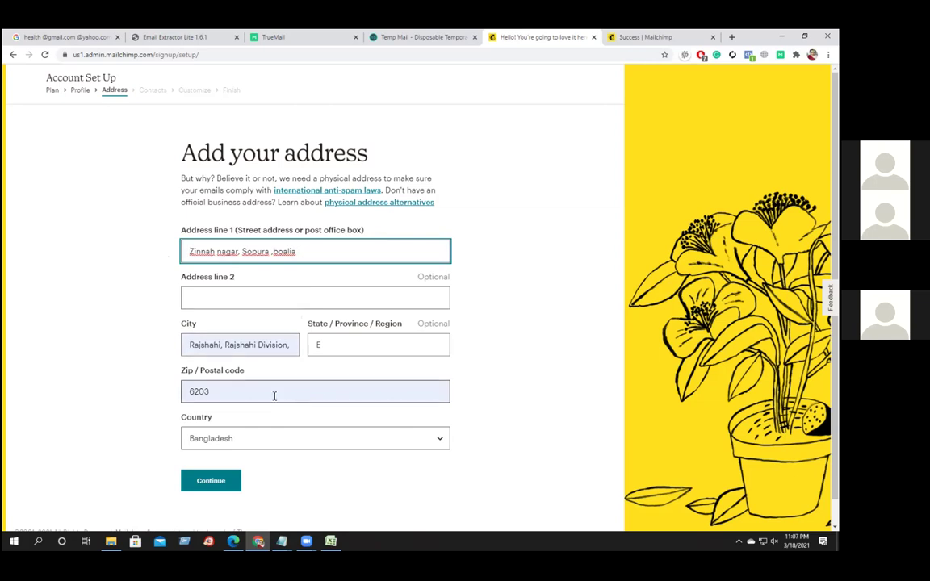
left_click(340, 345)
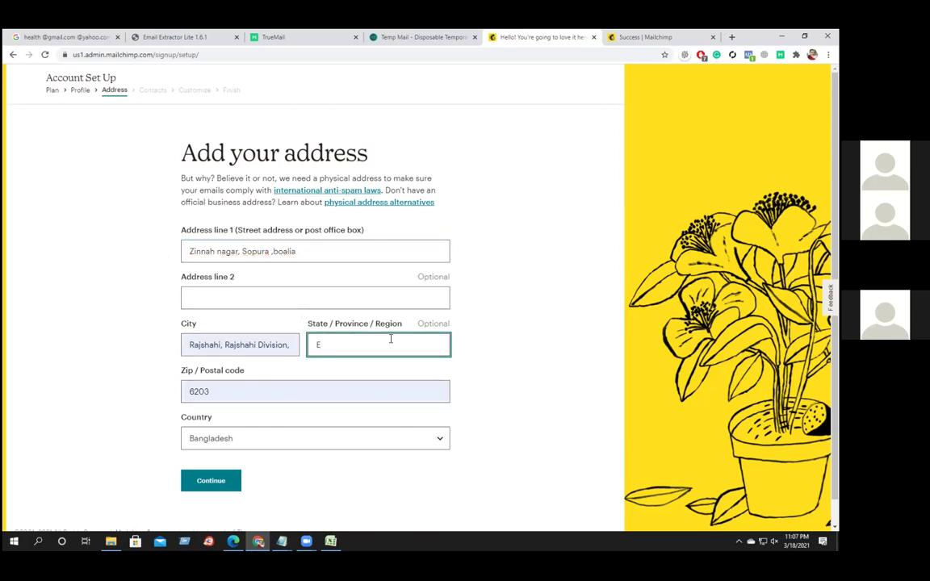
left_click(532, 374)
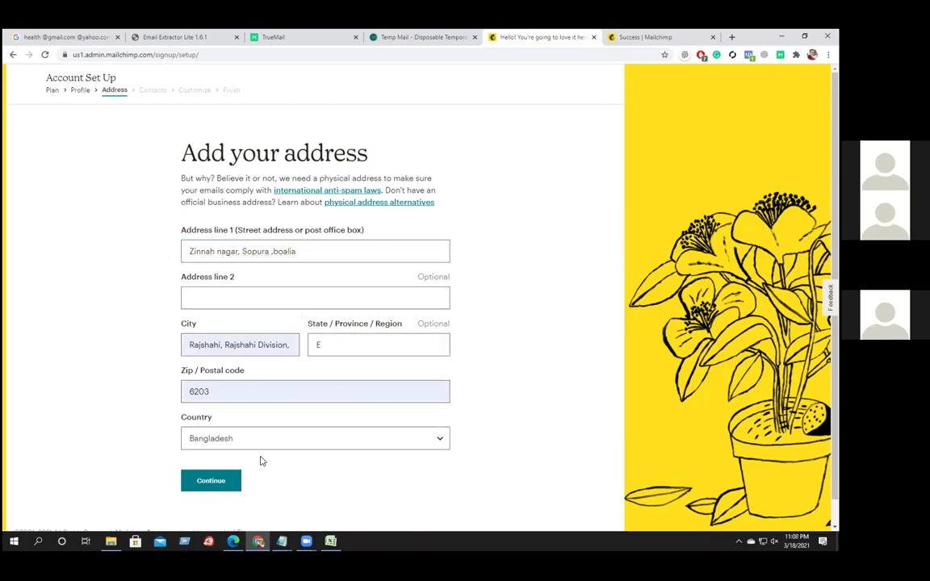
left_click(210, 483)
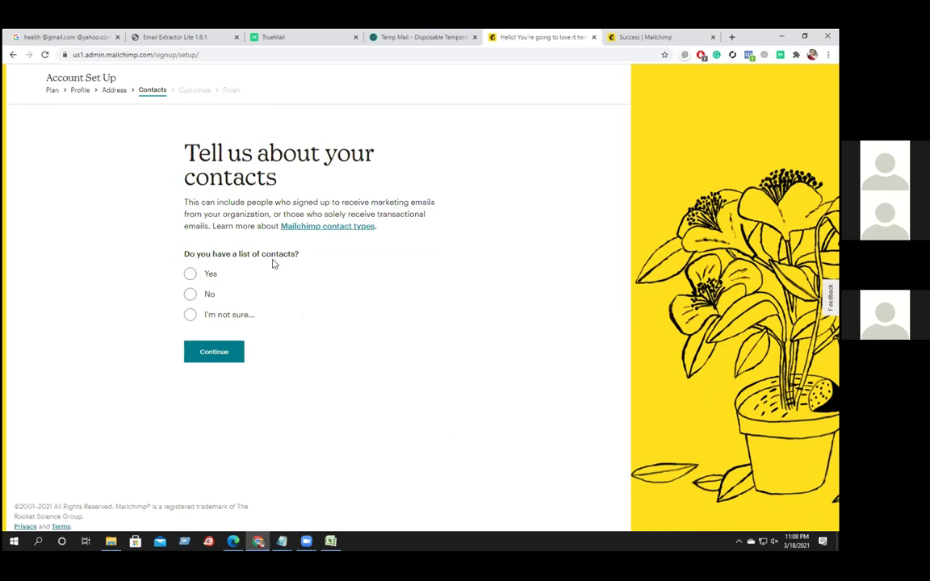
Answer No to having an existing contact list and continue.
left_click(190, 275)
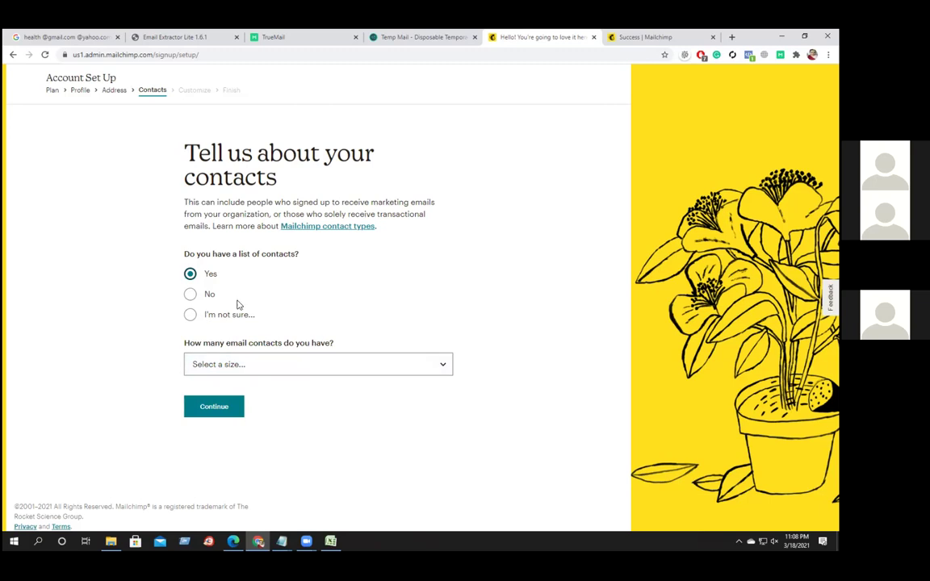
left_click(191, 296)
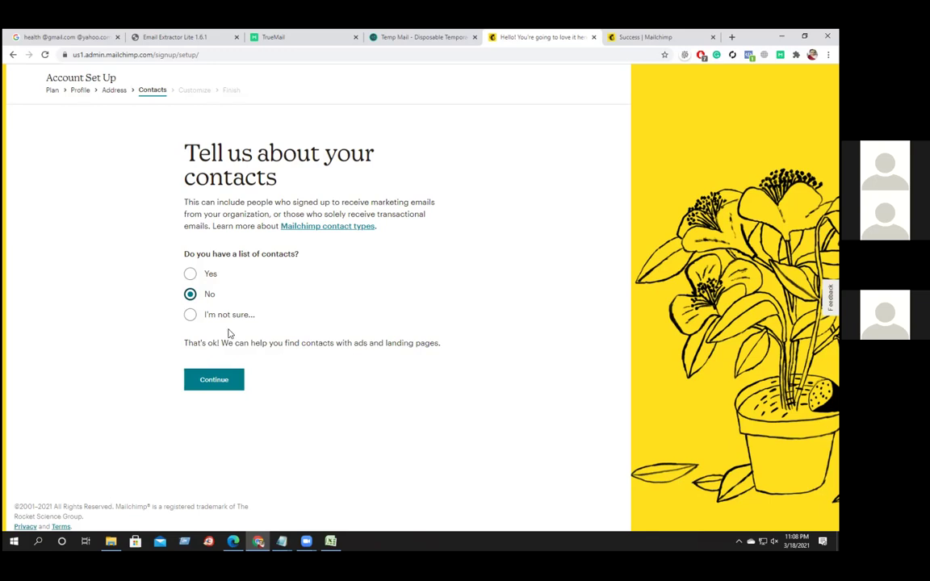
left_click(215, 382)
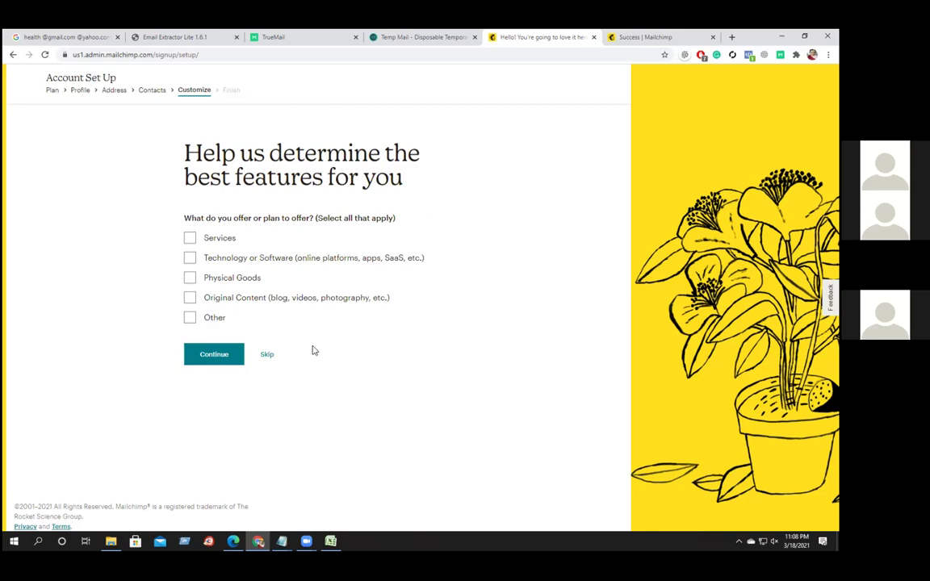
Skip the Customize question and continue past the Finish page.
left_click(266, 357)
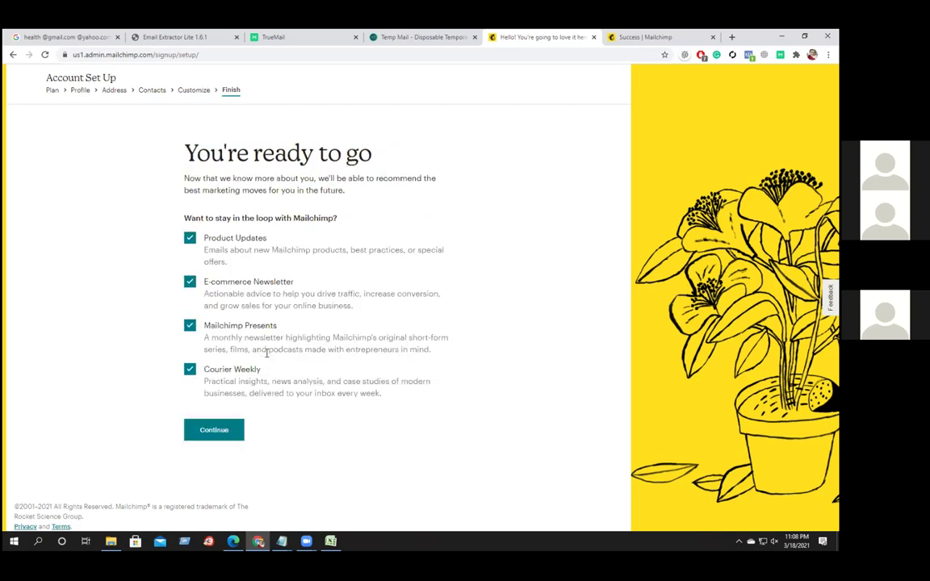
left_click(216, 432)
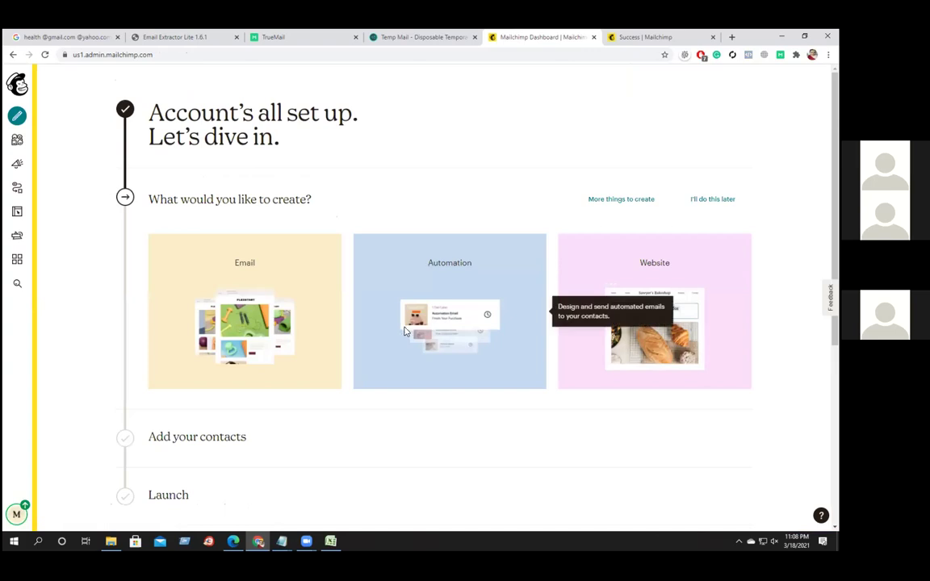
Close the leftover Success tab and choose Email to start a new campaign.
left_click(712, 37)
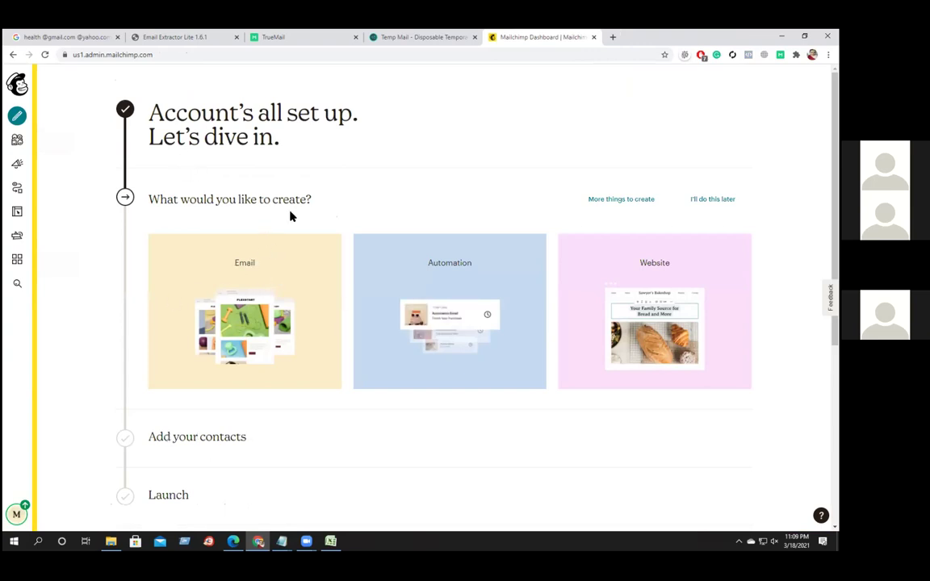
scroll(222, 151, "down", 1)
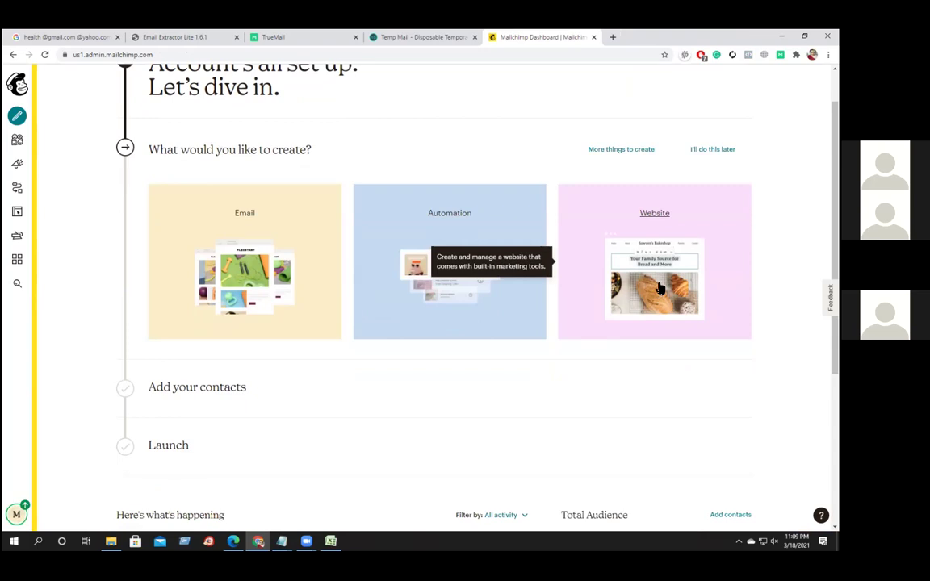
left_click(246, 278)
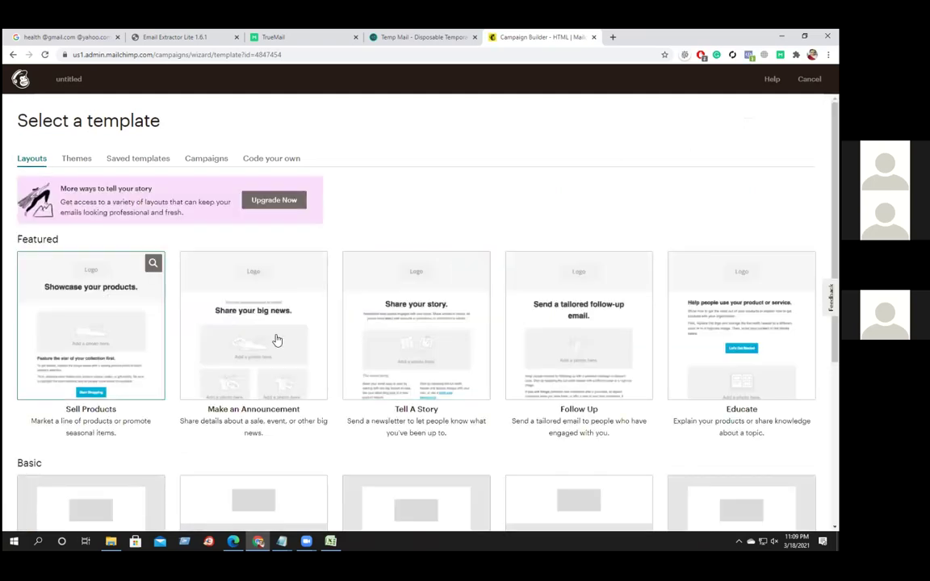
Browse the Themes, Saved templates, Campaigns and Code your own template categories.
scroll(681, 345, "down", 2)
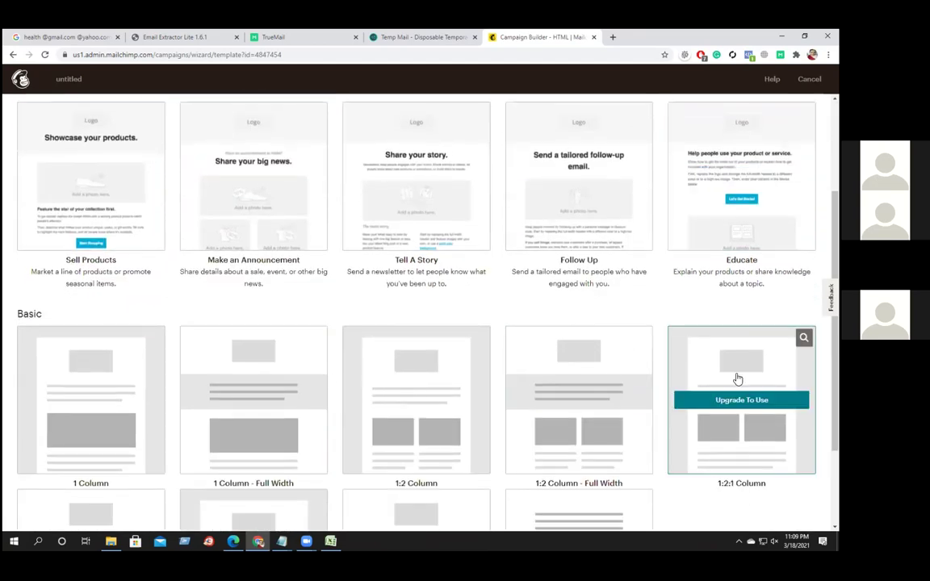
scroll(486, 386, "up", 2)
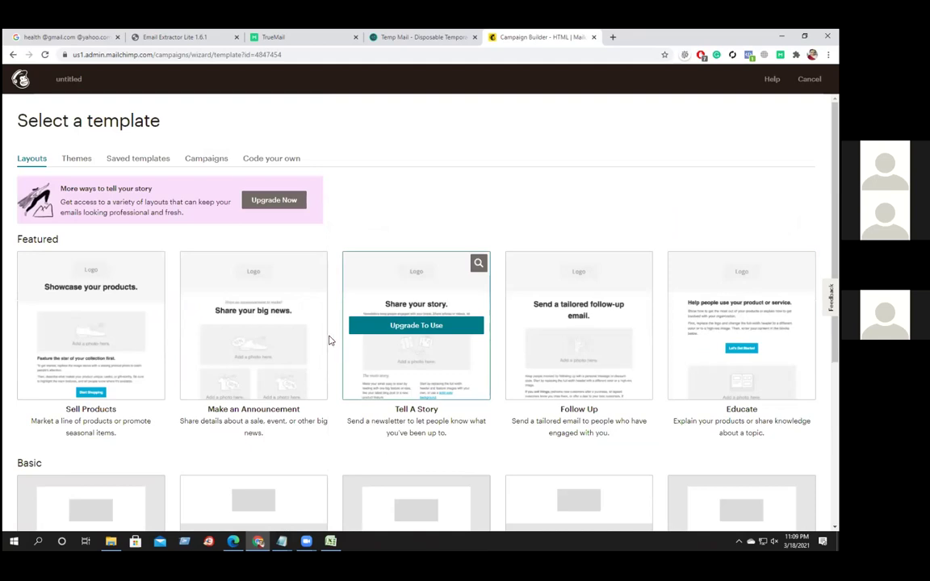
left_click(83, 159)
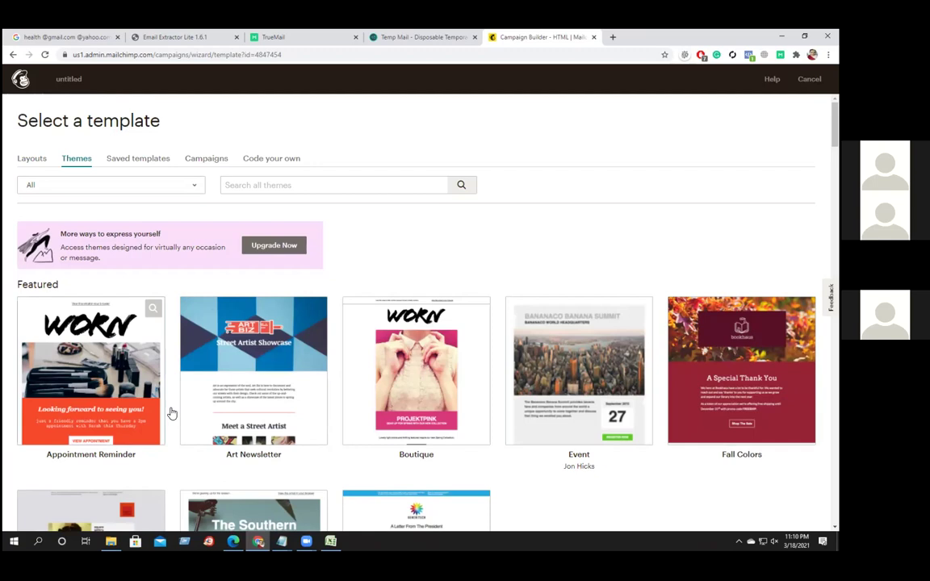
left_click(152, 159)
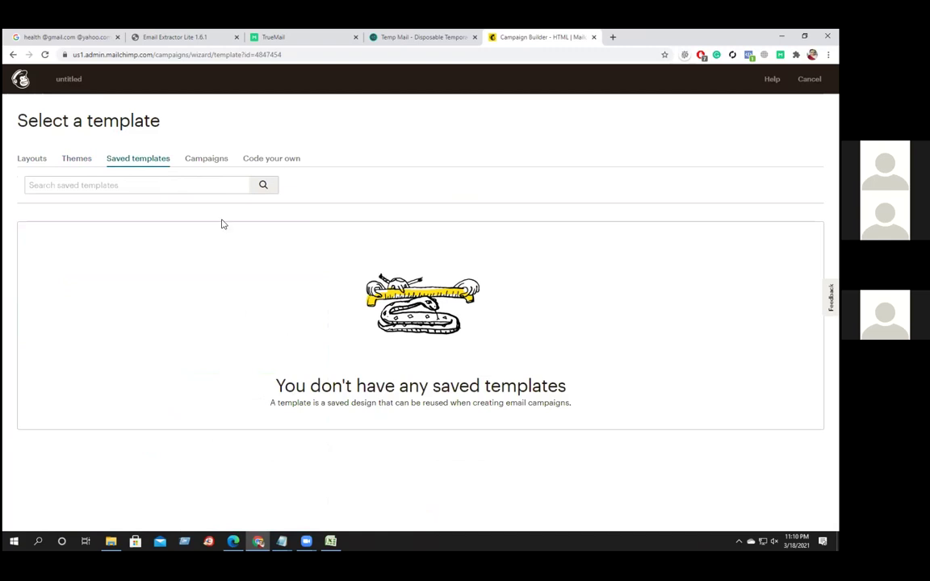
left_click(210, 161)
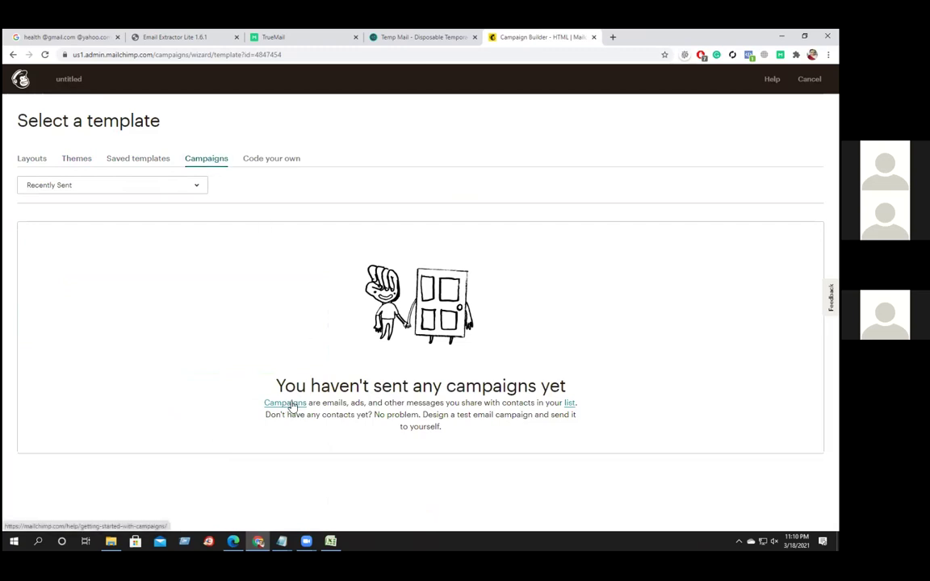
left_click(273, 161)
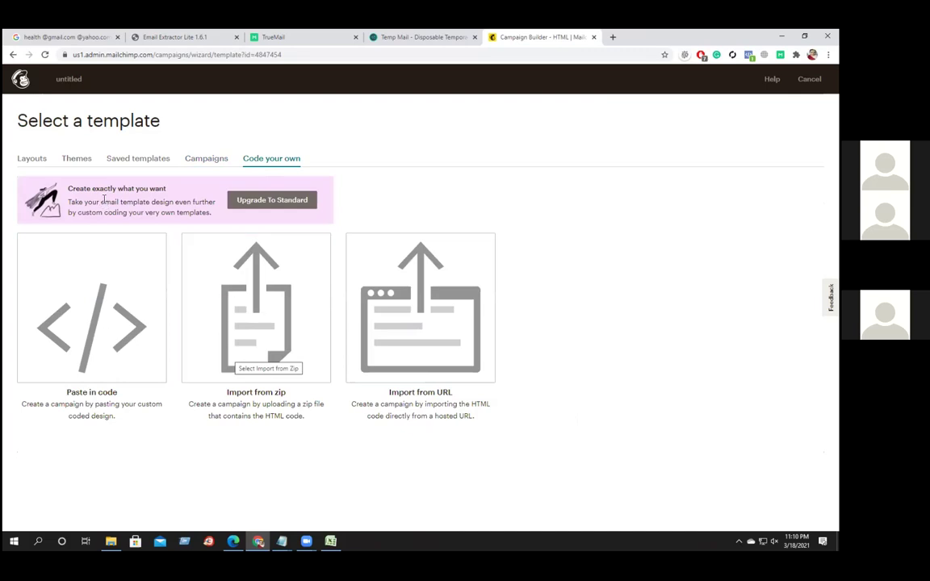
Pick the Boutique template from the Themes gallery's E-commerce section for the email design.
left_click(80, 160)
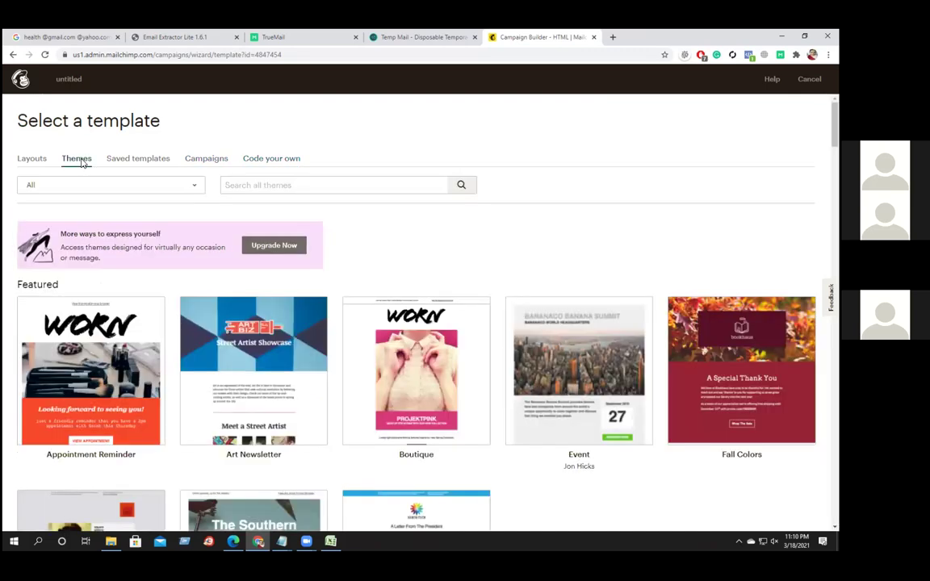
scroll(517, 412, "down", 1)
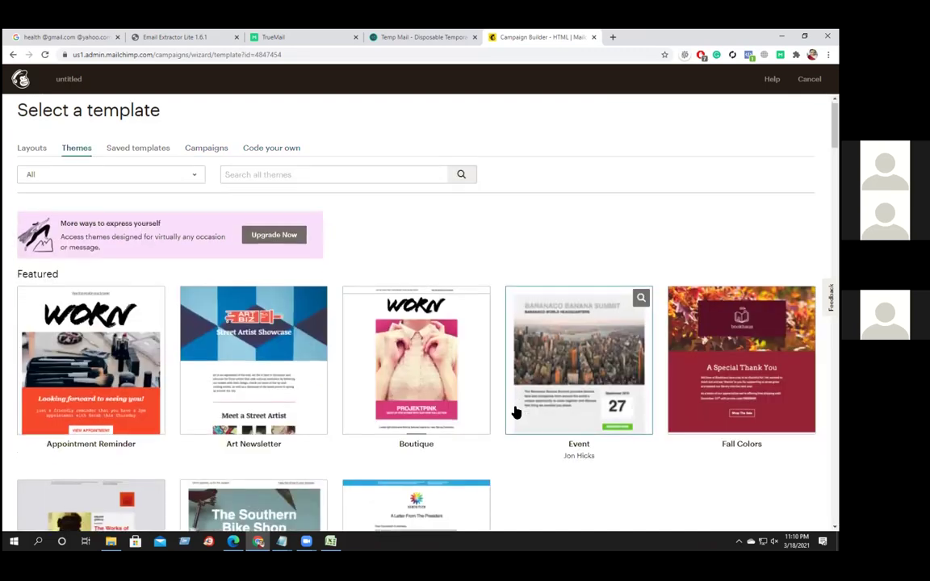
scroll(614, 388, "down", 3)
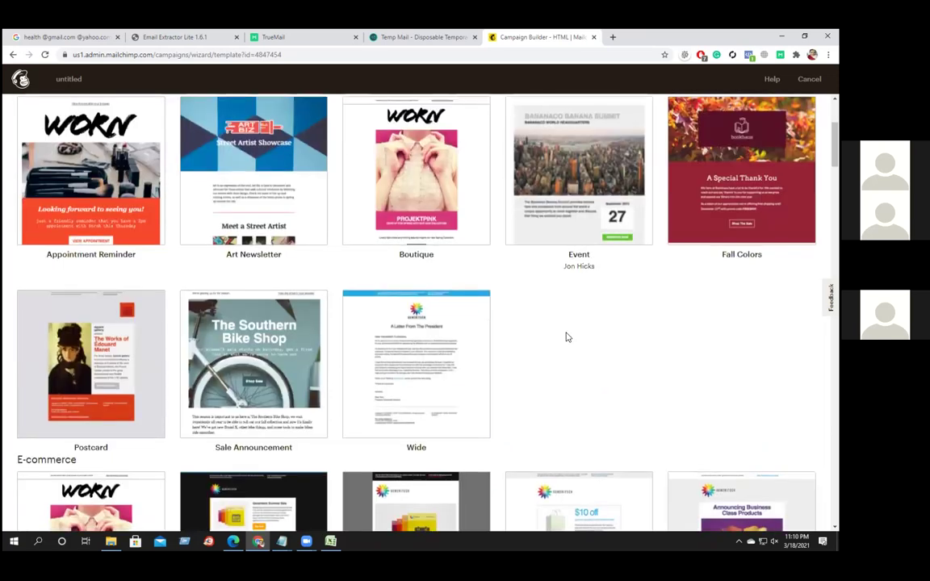
scroll(569, 335, "down", 3)
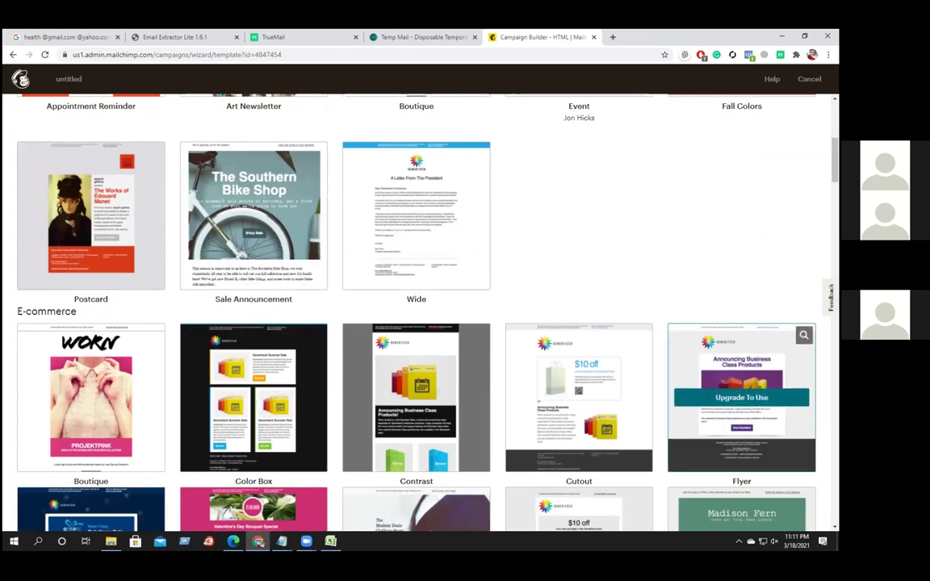
scroll(671, 400, "down", 2)
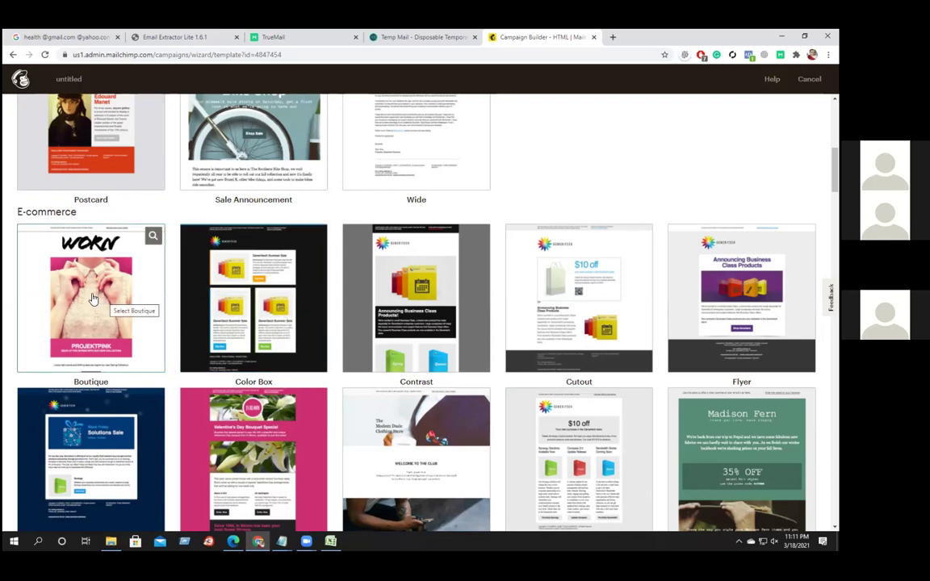
left_click(92, 299)
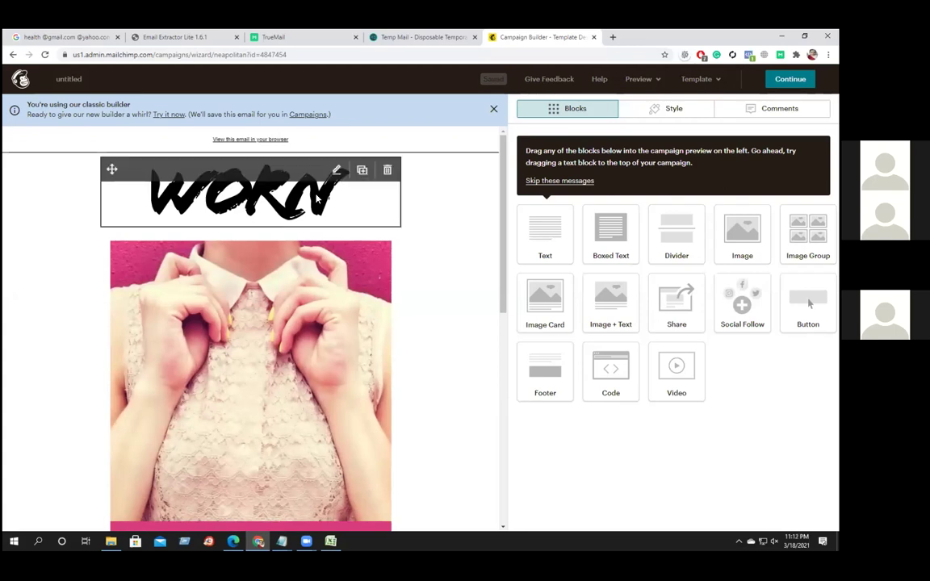
Save the WORN logo image unchanged, then scroll through the Boutique design preview.
left_click(327, 203)
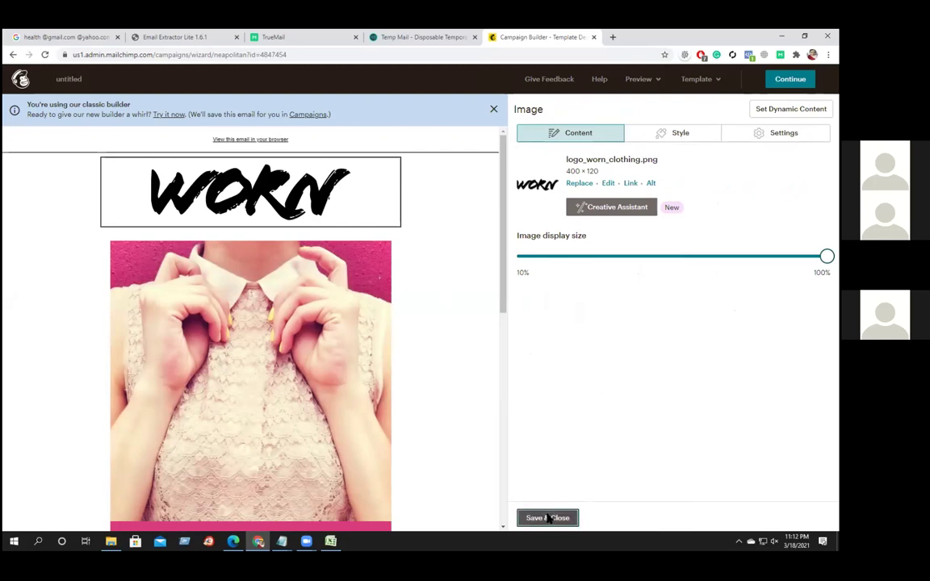
left_click(547, 518)
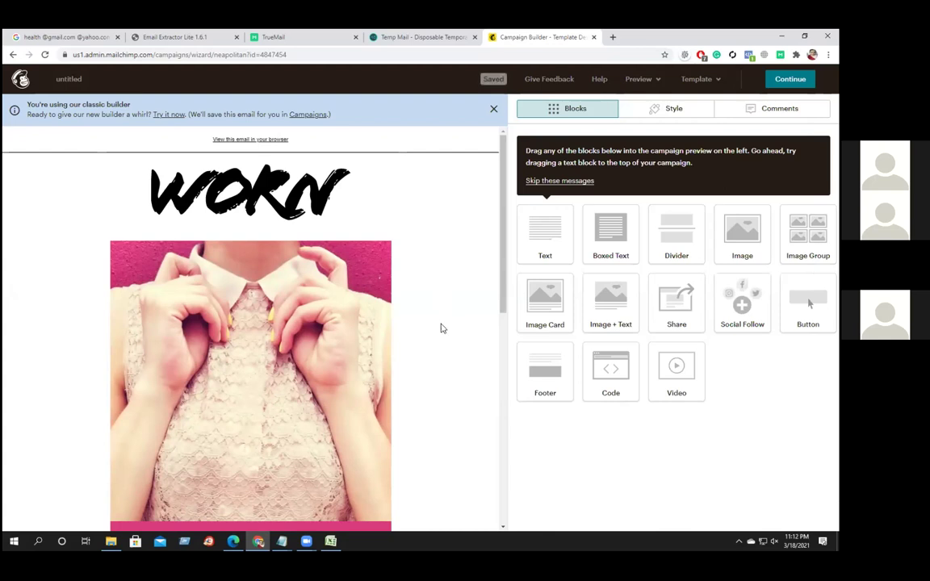
scroll(442, 327, "down", 2)
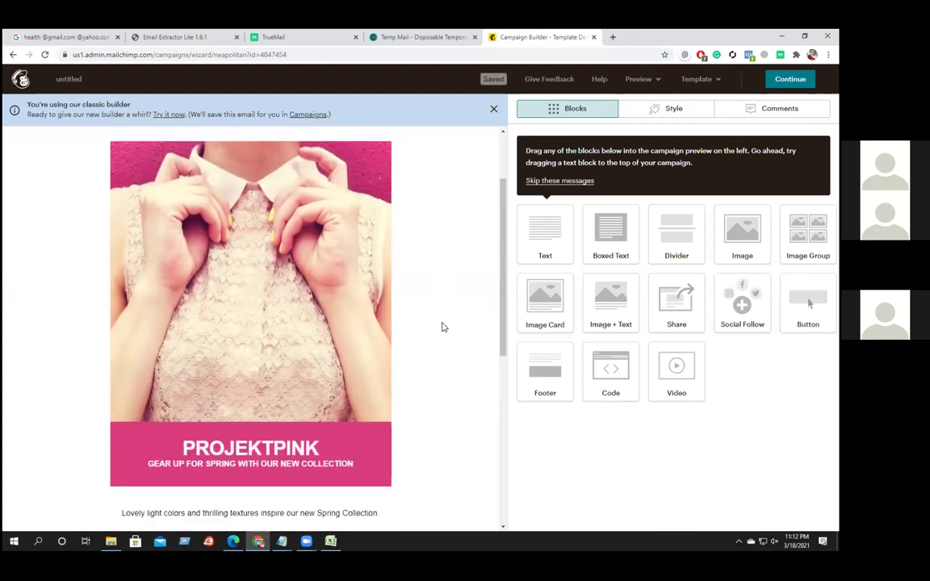
scroll(258, 326, "down", 3)
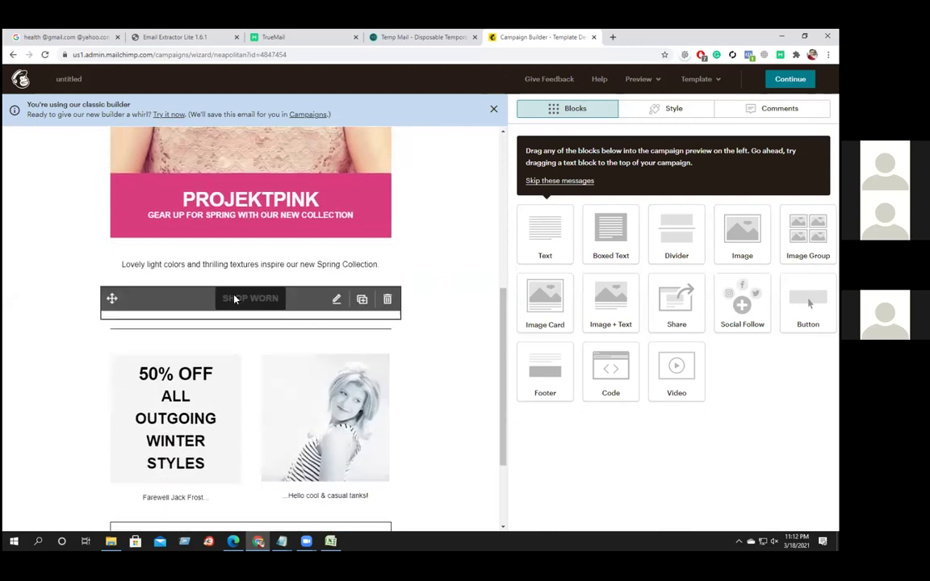
scroll(320, 371, "down", 1)
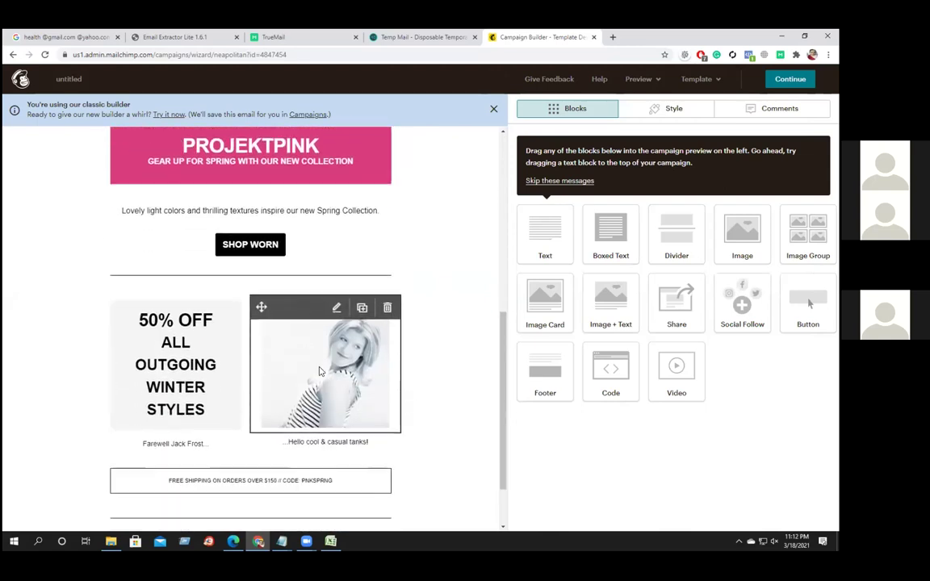
scroll(347, 370, "down", 1)
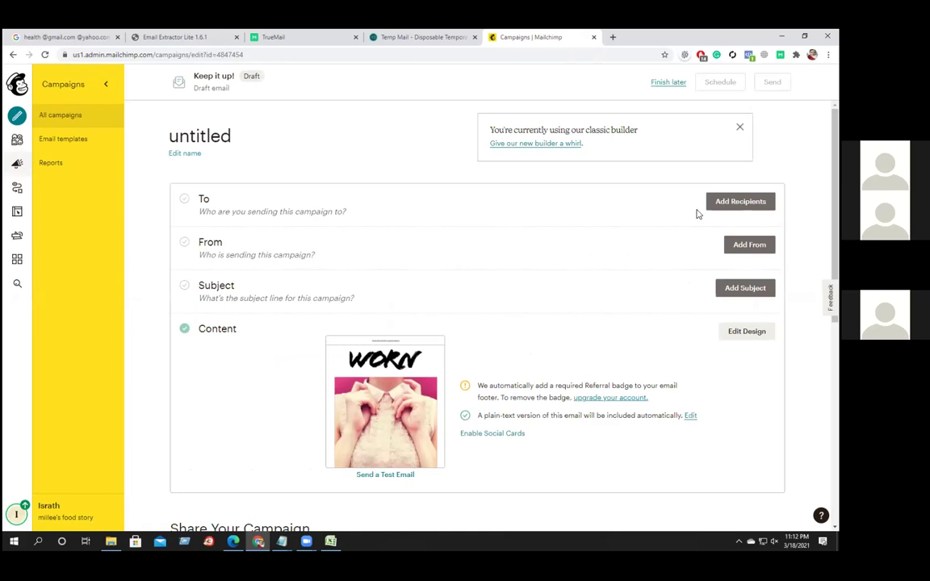
Add recipients by starting a contact import into the empty audience.
left_click(733, 202)
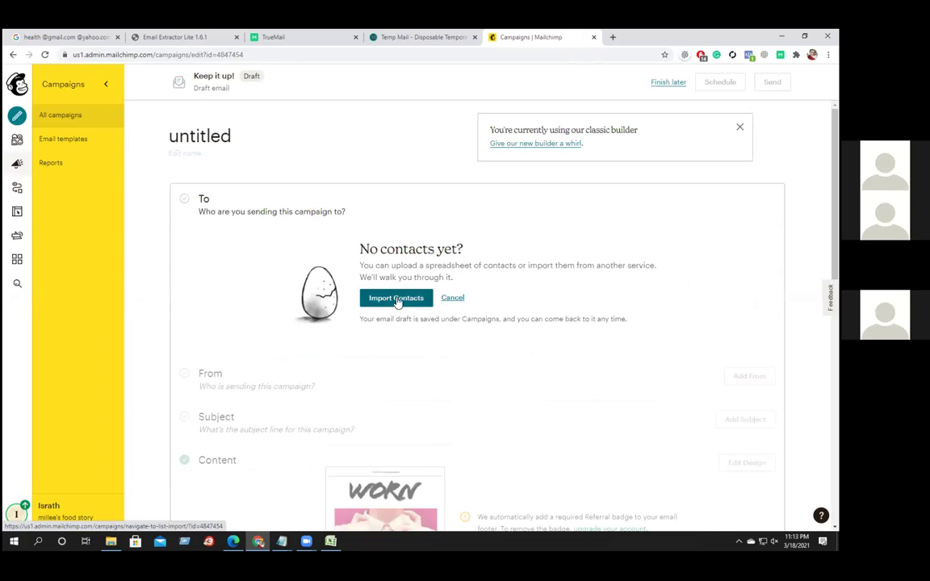
left_click(397, 298)
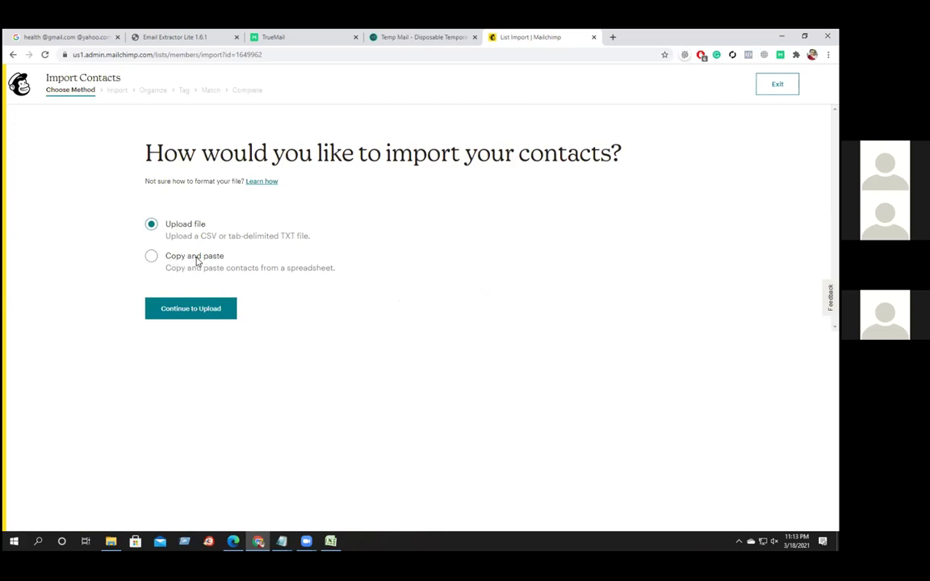
Choose the Copy and paste import method and copy every address from mail.csv.
left_click(151, 257)
left_click(190, 309)
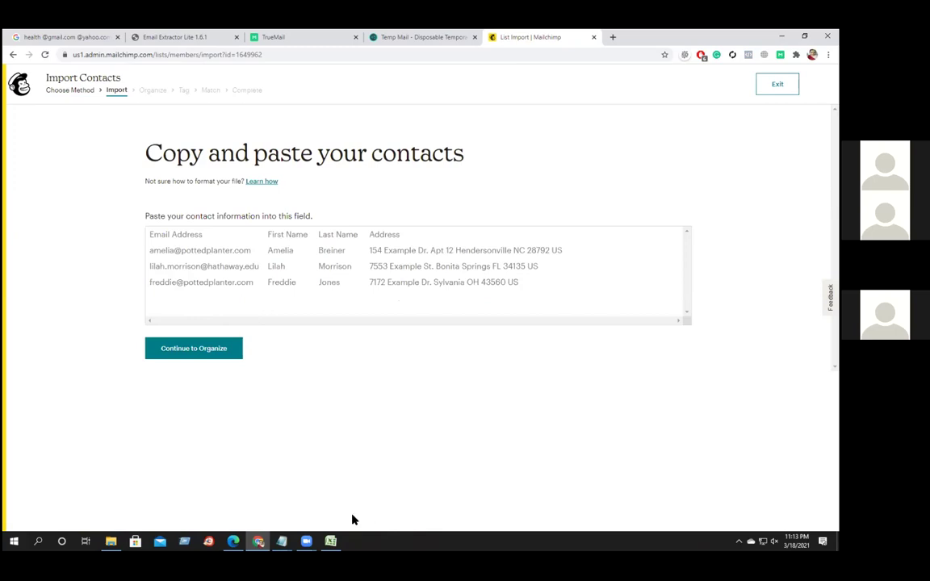
left_click(281, 541)
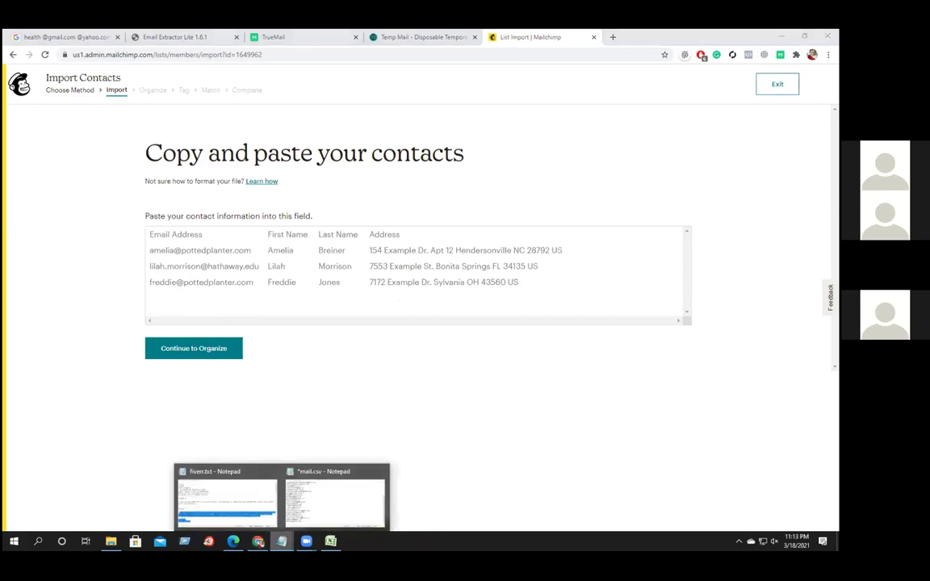
left_click(337, 501)
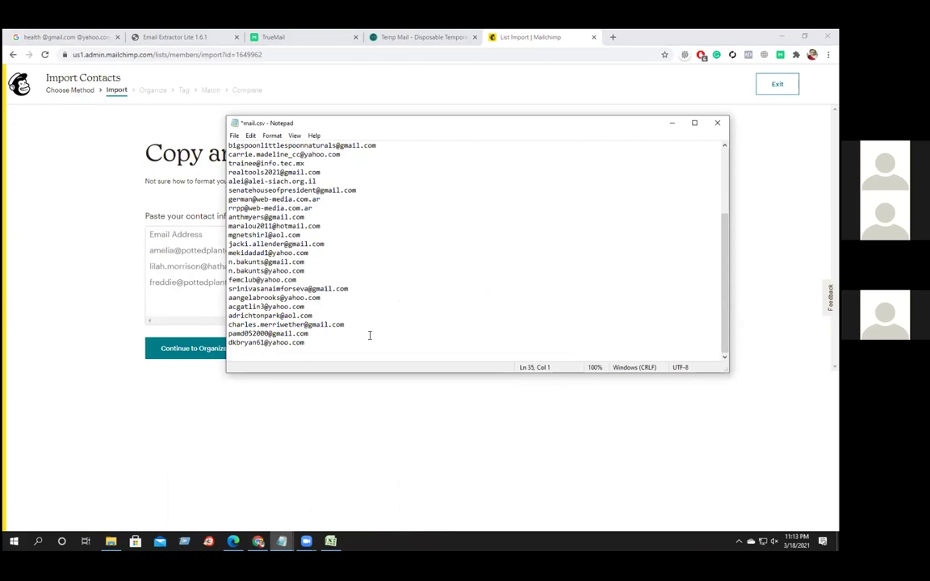
key("ctrl+a")
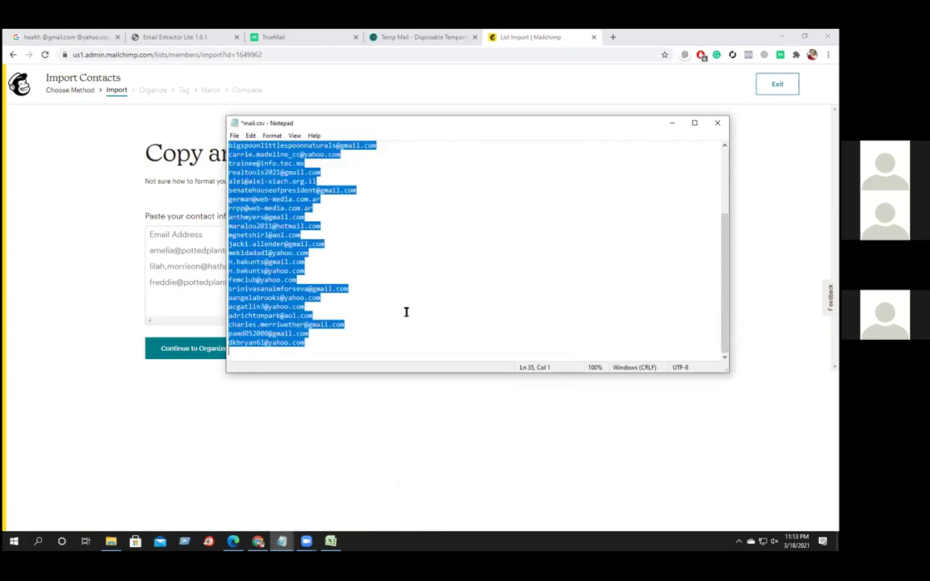
left_click(675, 124)
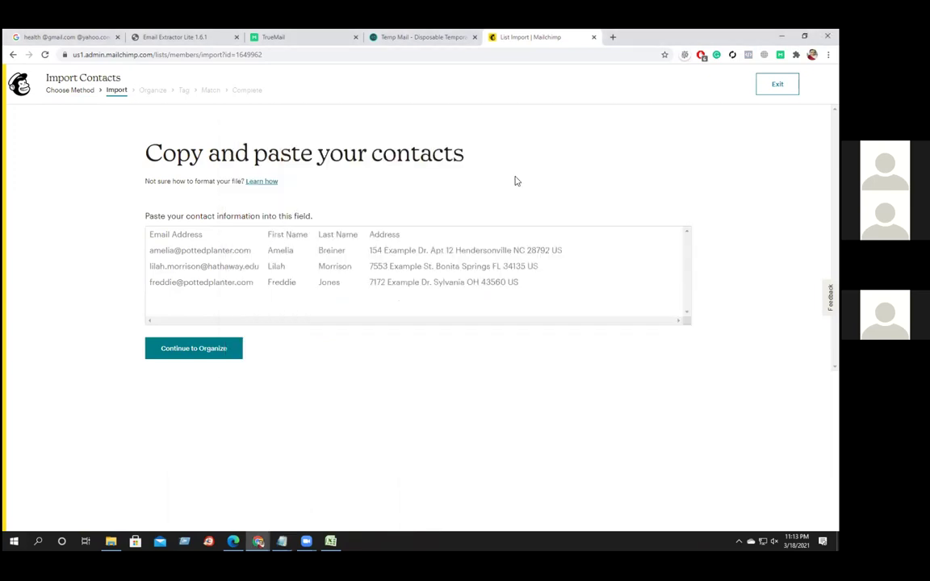
Paste the 34 addresses into the import field, trim the empty last line, and continue.
left_click(202, 251)
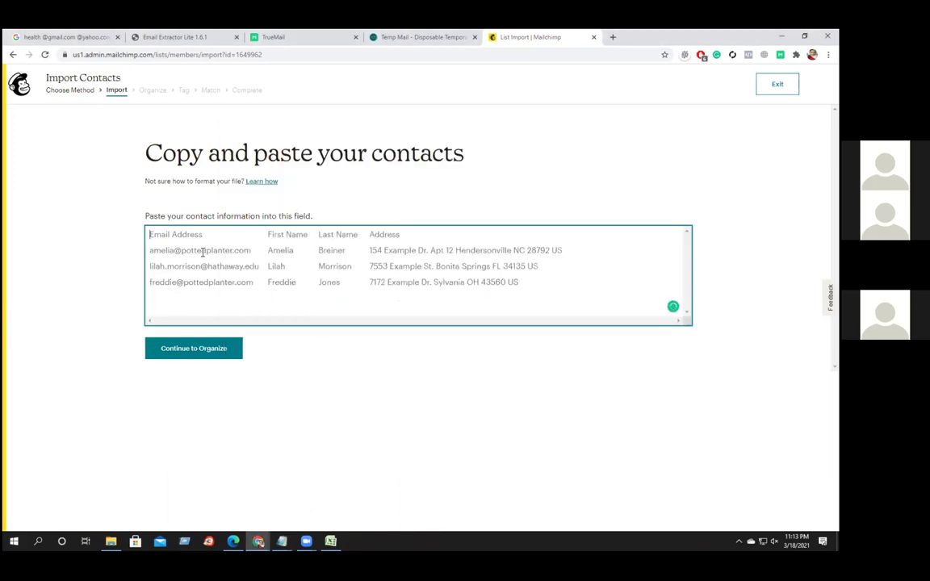
key("ctrl+v")
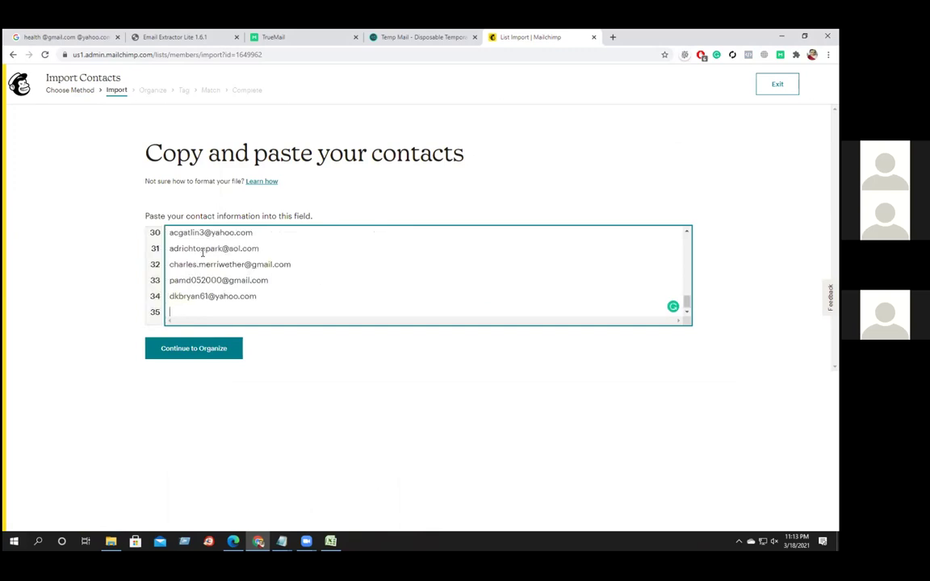
key("BackSpace")
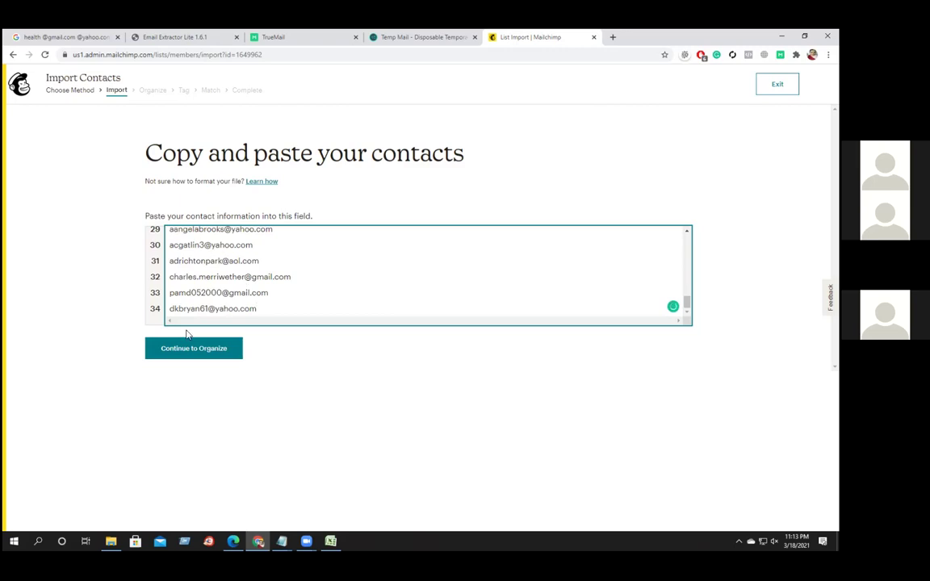
left_click(203, 349)
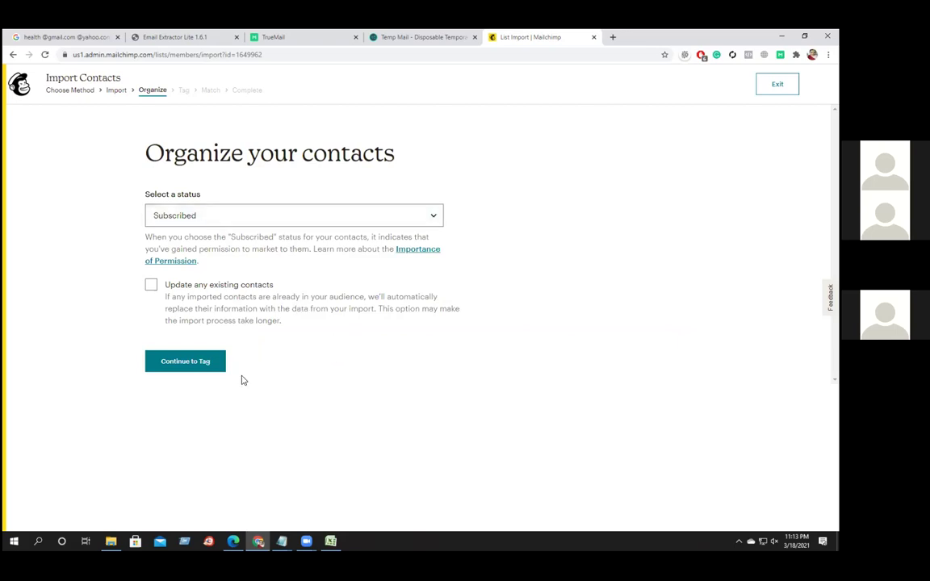
Import the 34 contacts as Subscribed with no tags and only the email column matched.
left_click(184, 365)
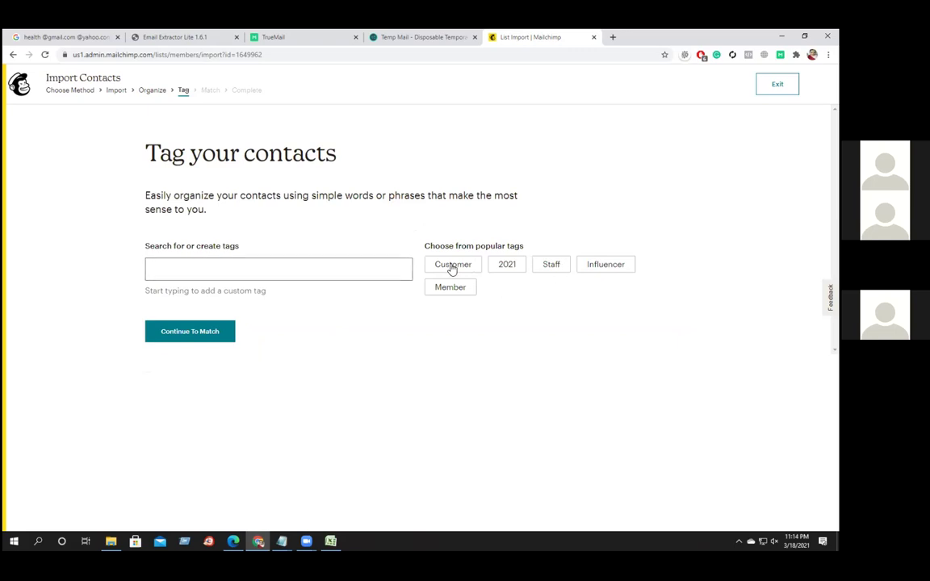
left_click(190, 332)
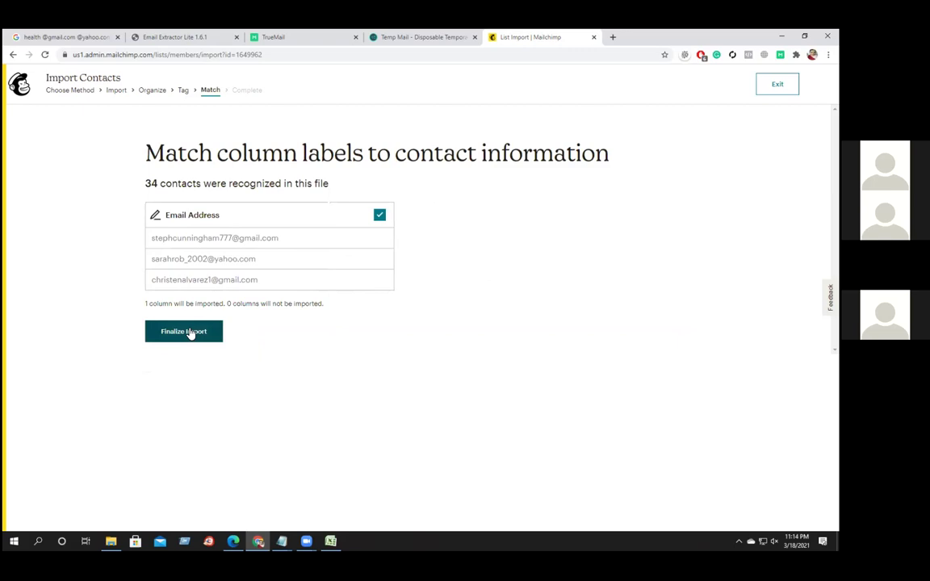
left_click(202, 338)
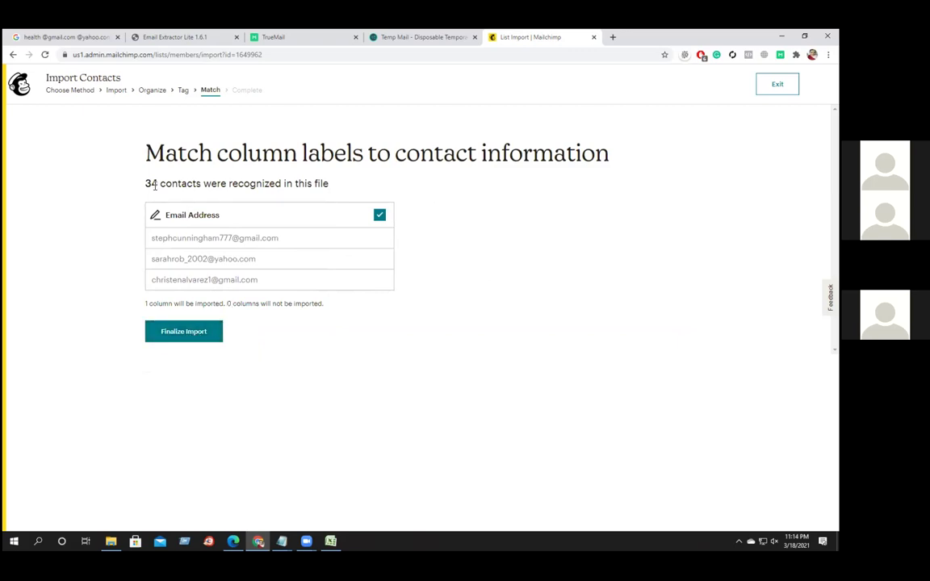
left_click(190, 341)
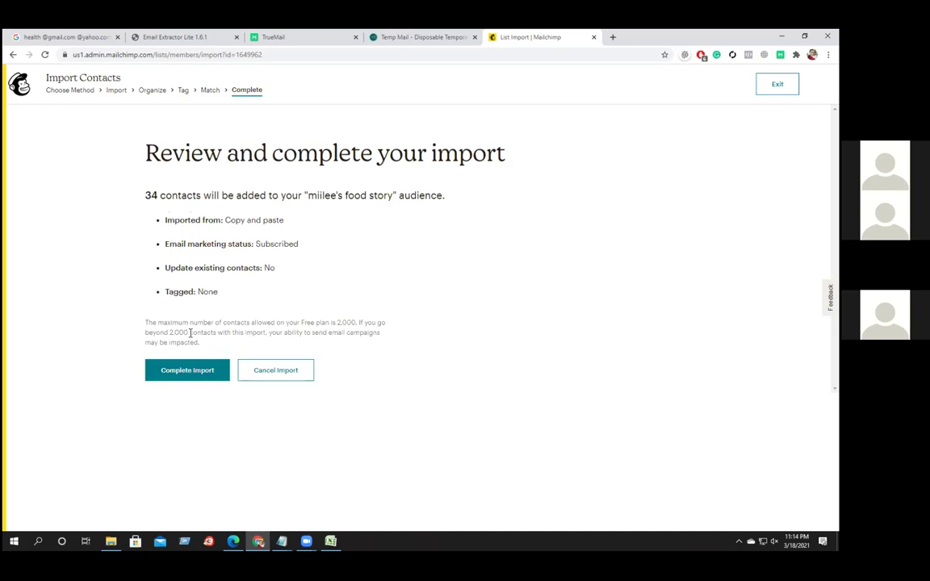
left_click(183, 375)
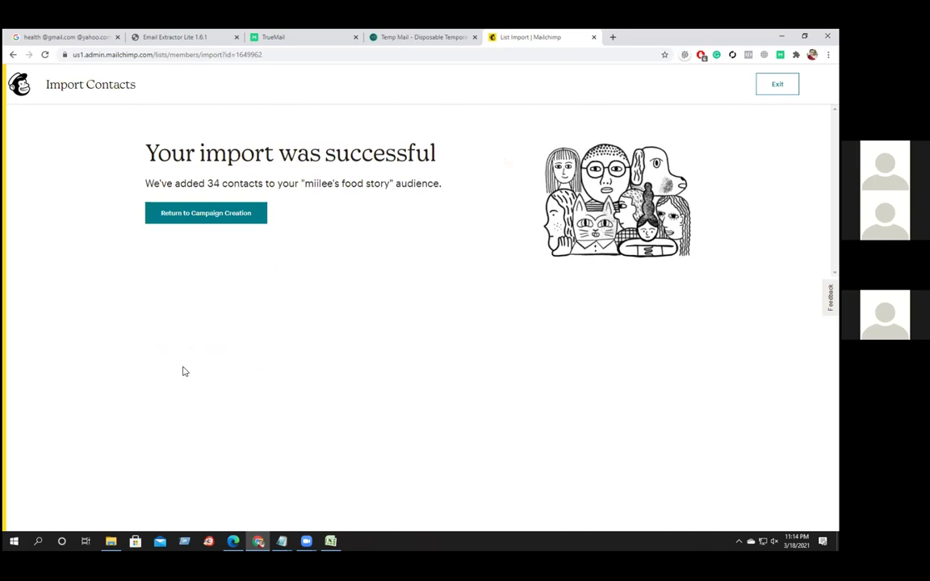
Return to the campaign checklist and save the From sender name and email address.
left_click(215, 215)
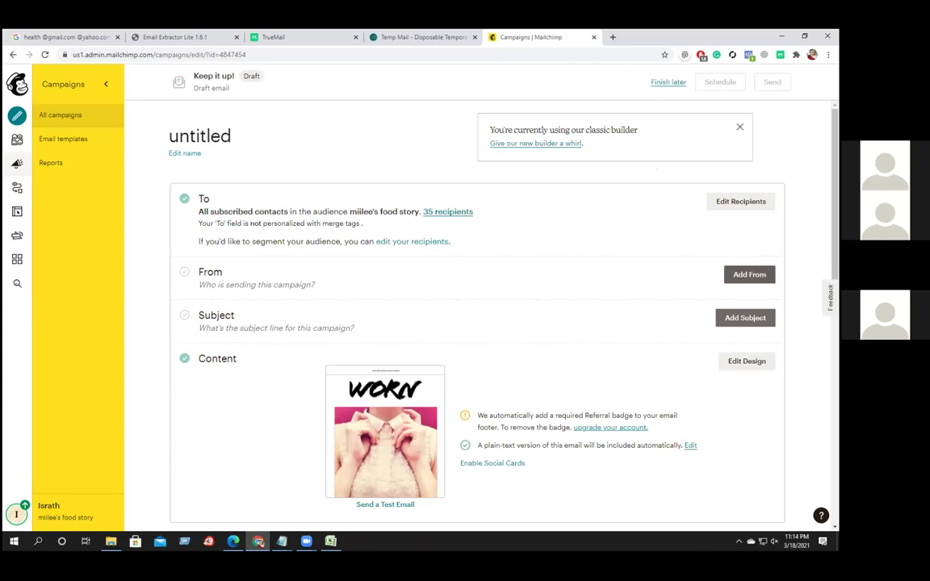
left_click(749, 274)
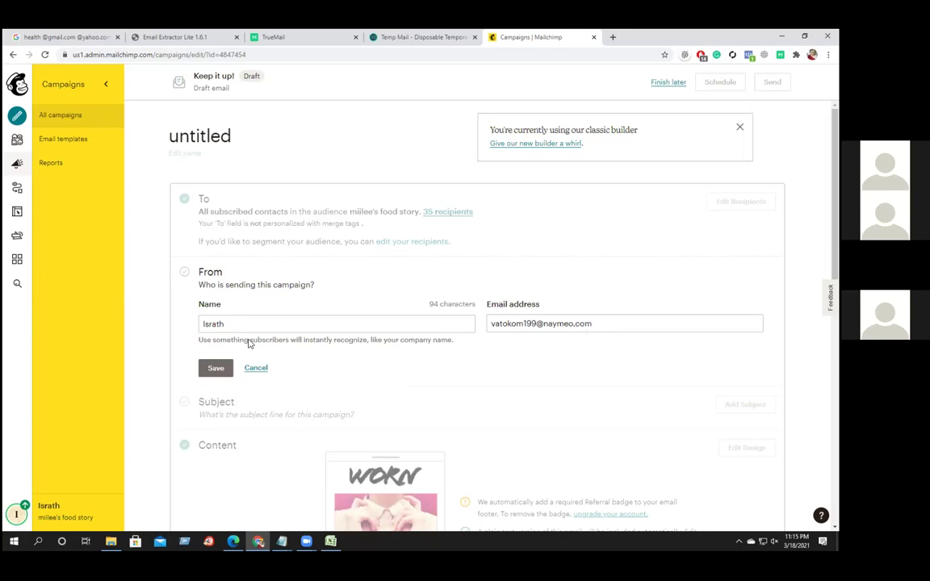
left_click(215, 373)
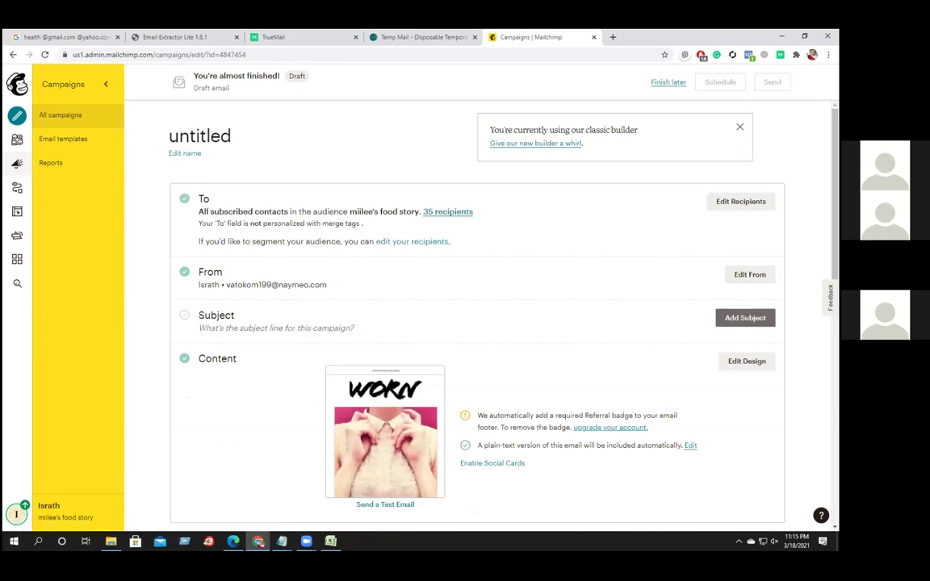
Enter 'test mail' as the campaign subject line, without a trailing space, and save it.
left_click(733, 319)
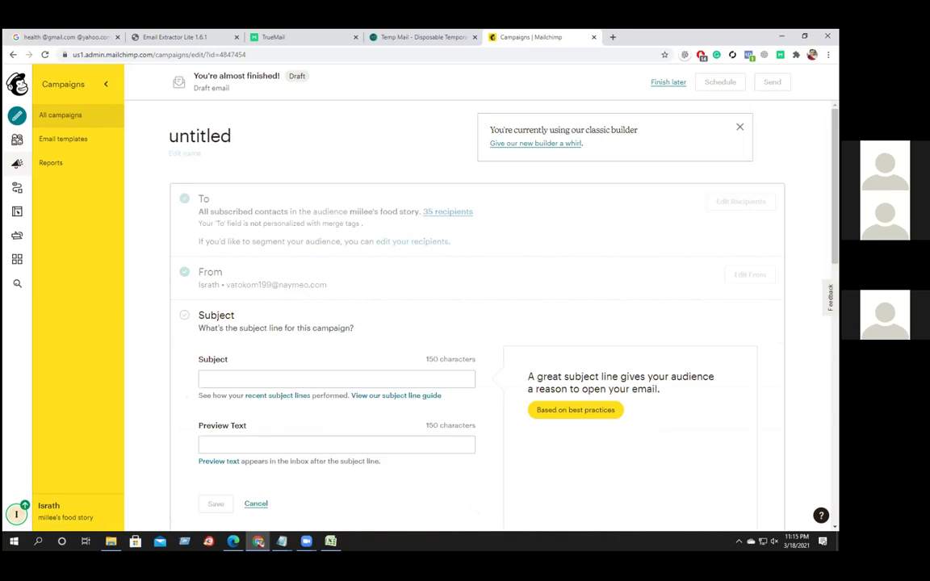
scroll(390, 326, "down", 1)
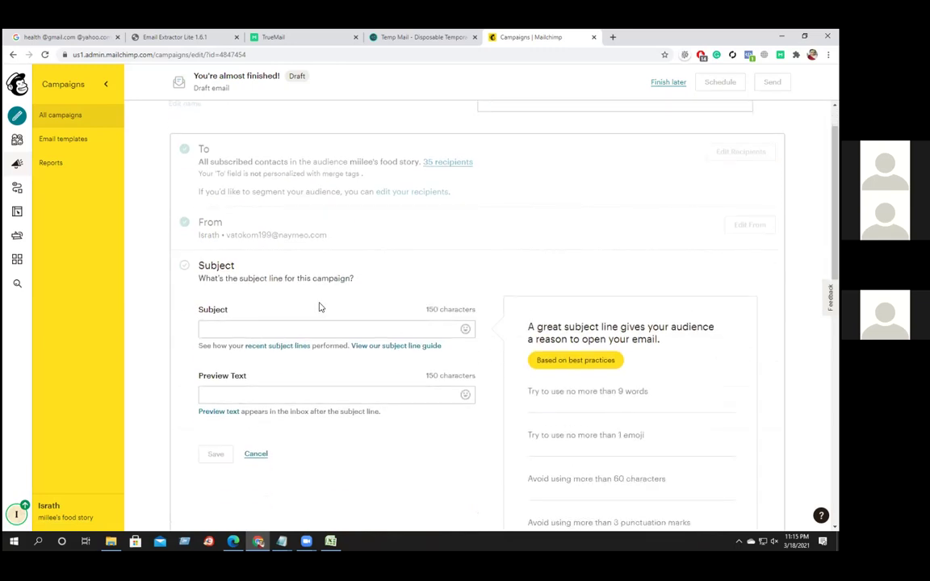
left_click(264, 327)
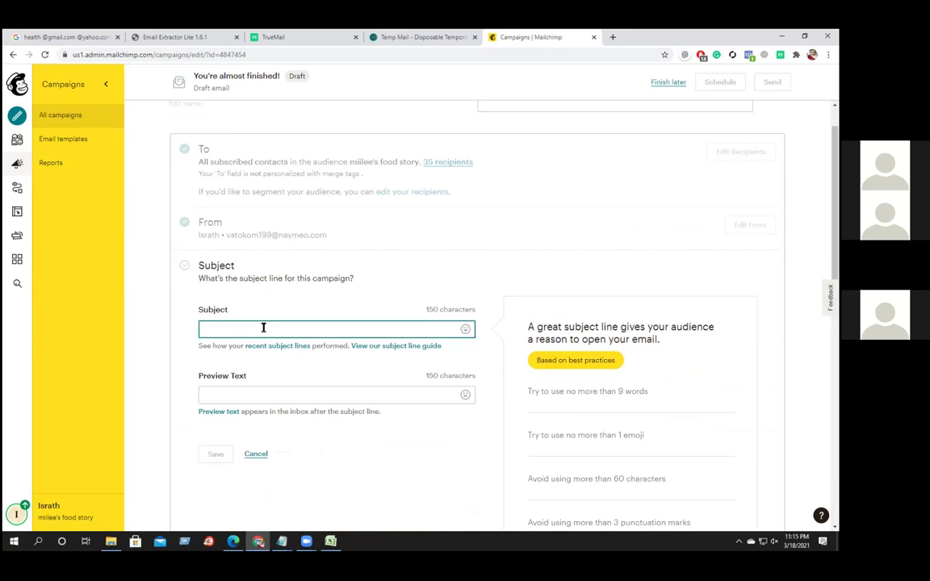
type("test")
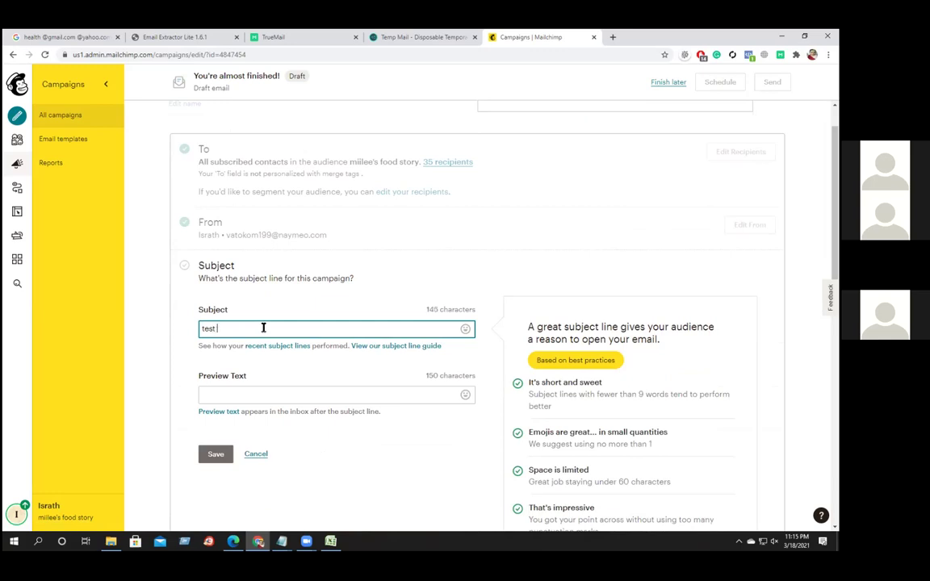
type(" mail")
key("BackSpace")
left_click(215, 454)
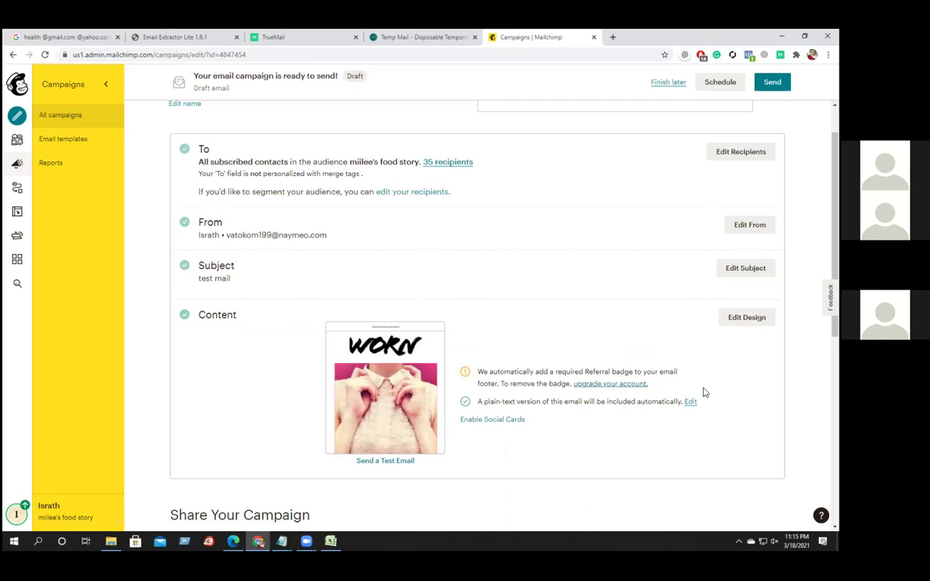
Scroll to the content thumbnail and open the Send a Test Email dialog.
scroll(704, 390, "down", 2)
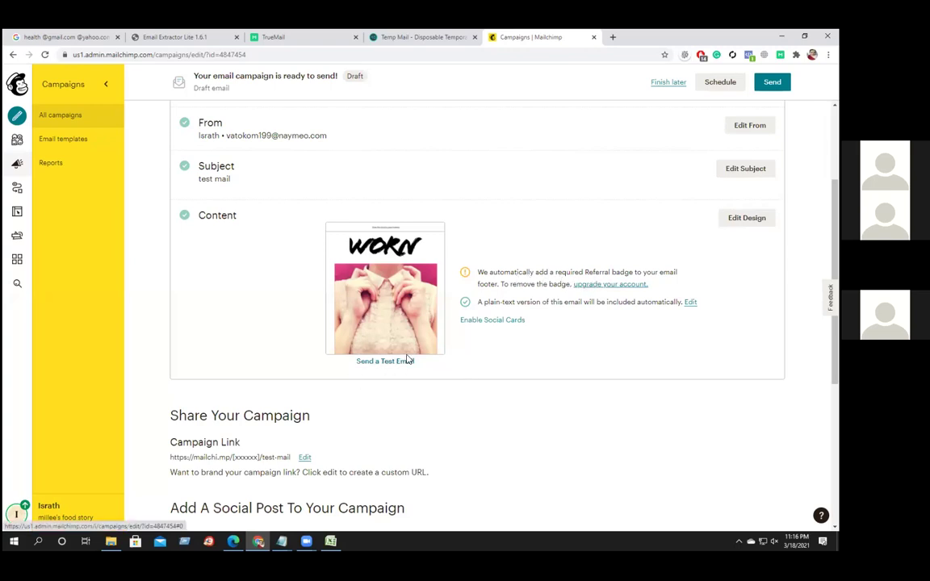
scroll(457, 392, "down", 2)
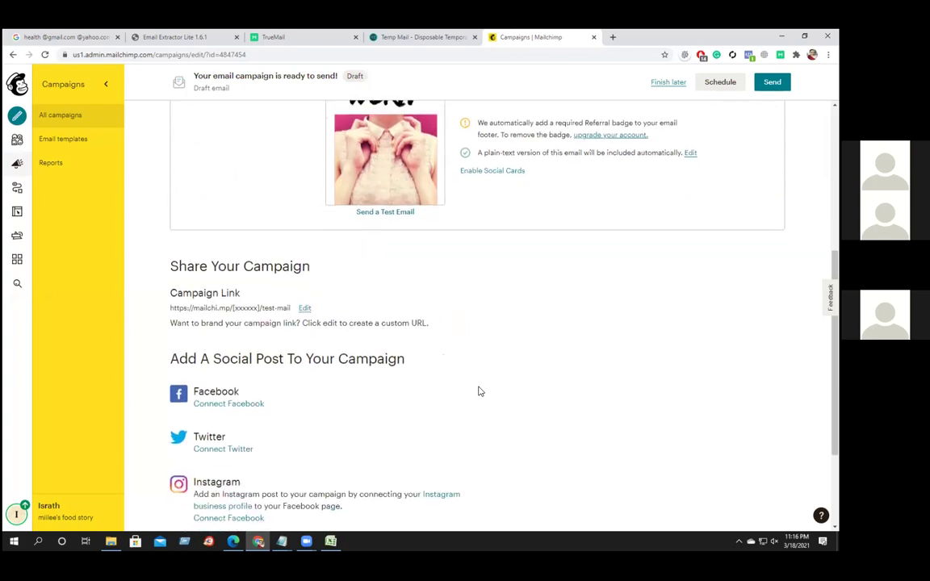
scroll(480, 390, "up", 2)
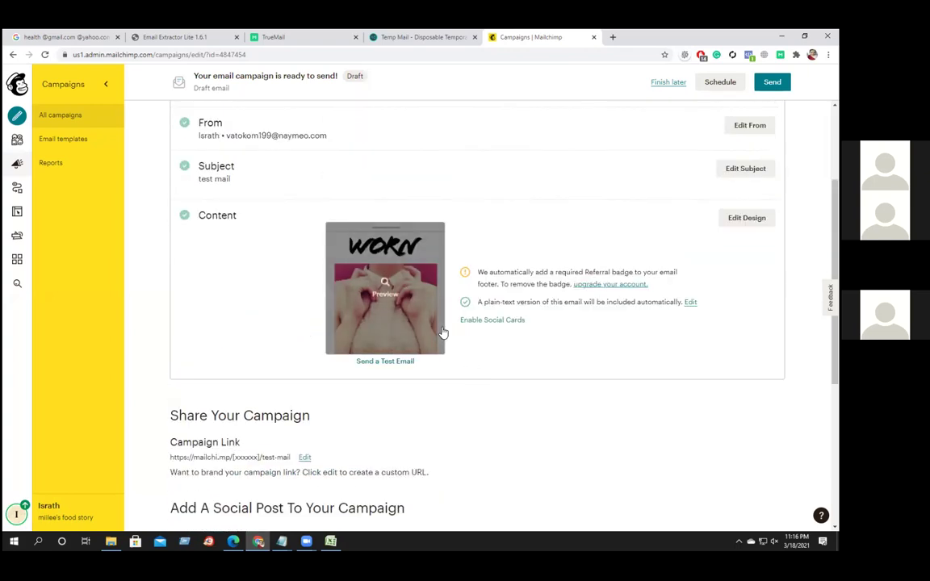
left_click(387, 362)
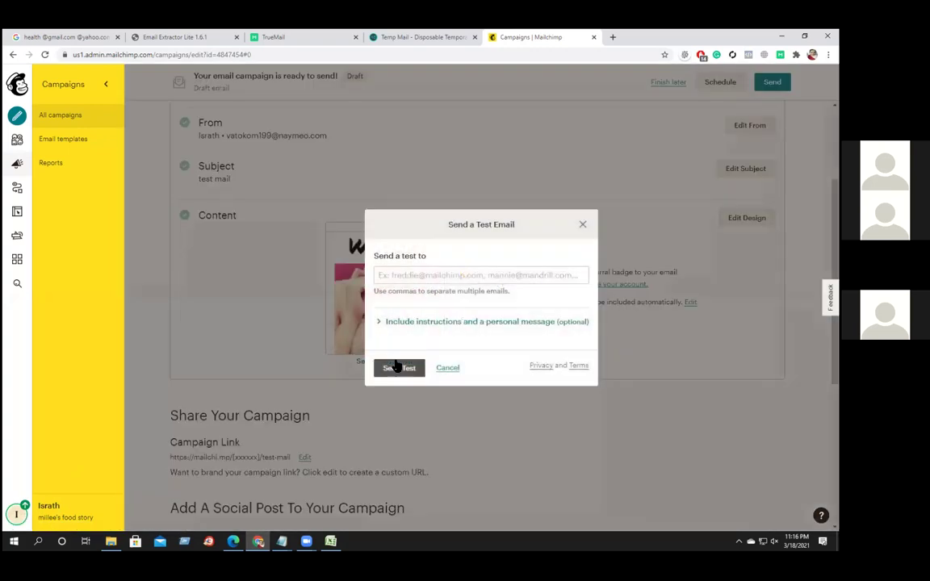
Send a test copy to the personal Gmail address, acknowledge the confirmation, and open a new tab.
left_click(448, 275)
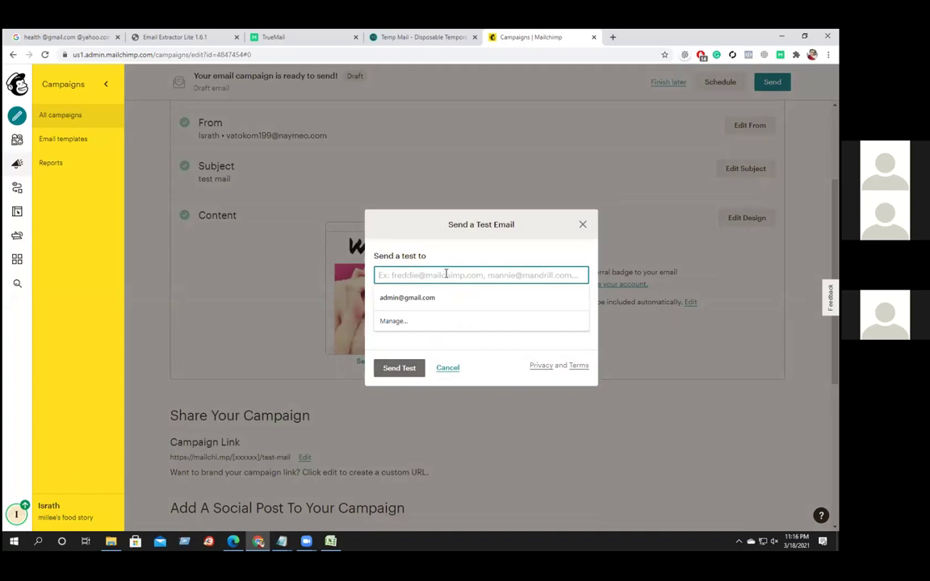
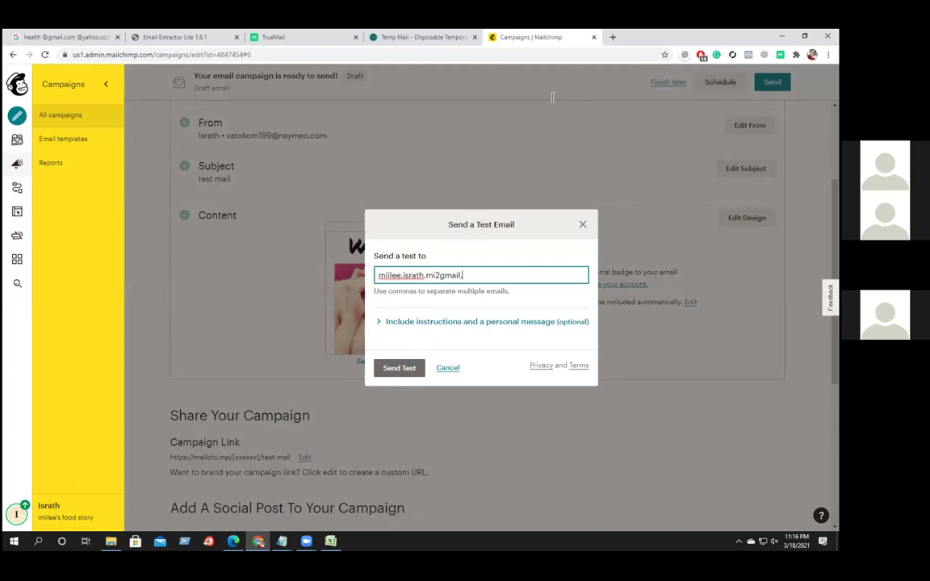
type("@")
left_click(407, 370)
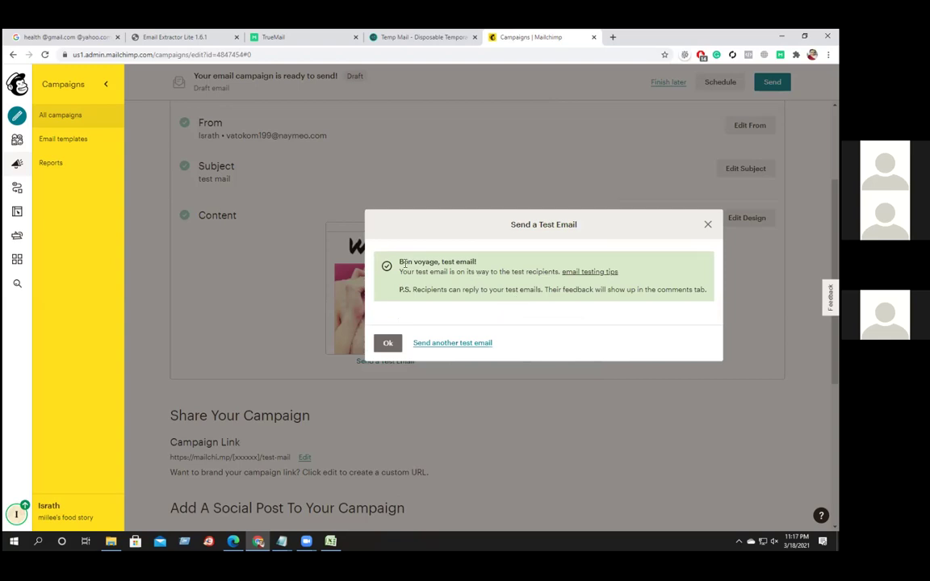
left_click(389, 343)
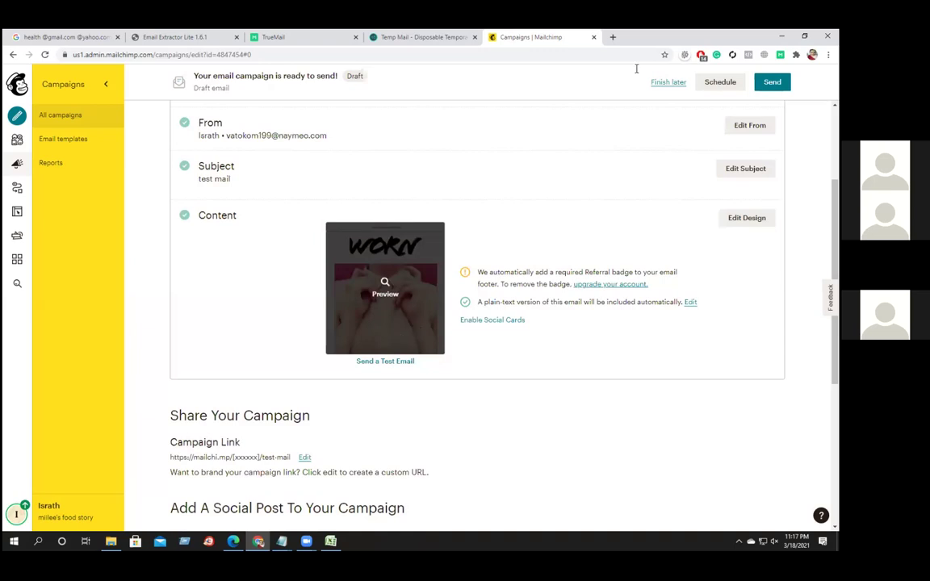
left_click(613, 38)
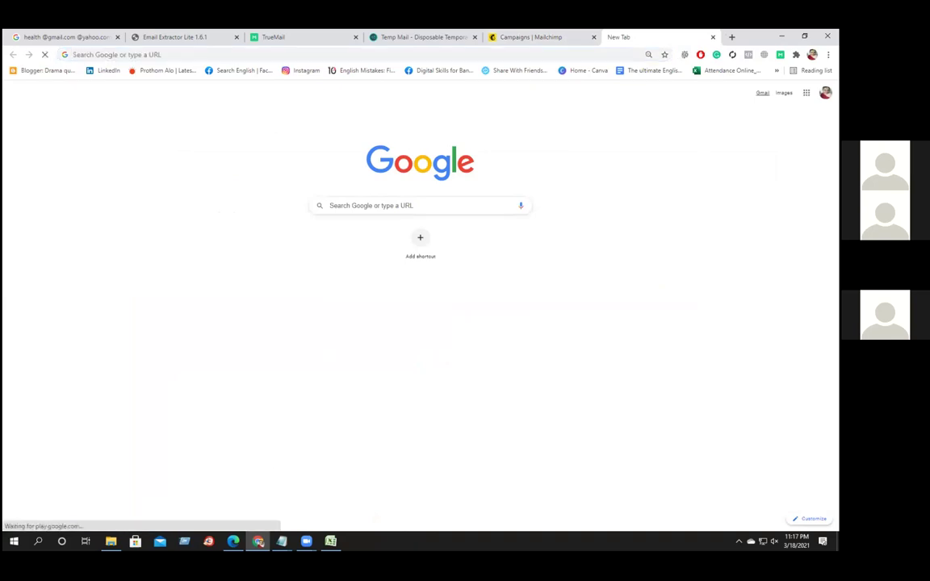
left_click(762, 93)
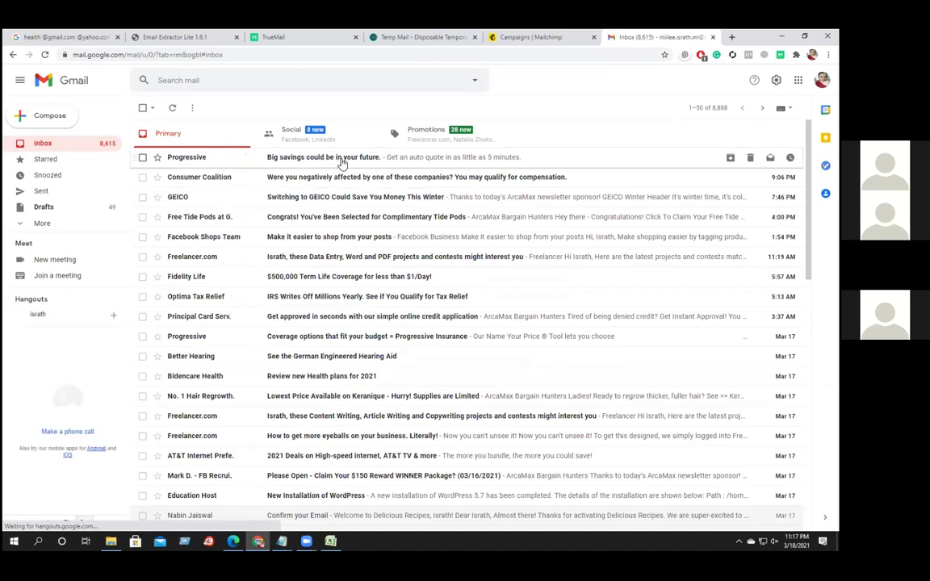
left_click(343, 160)
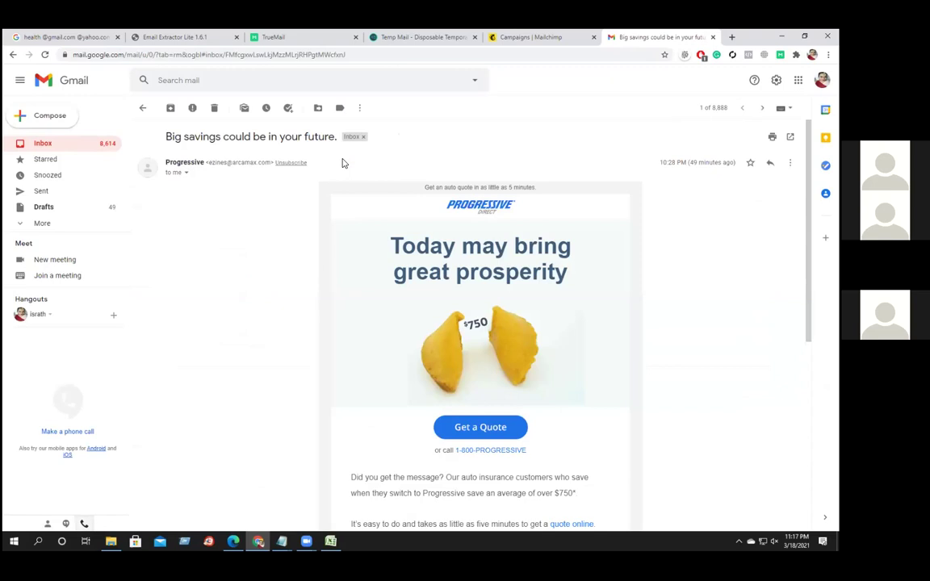
left_click(143, 108)
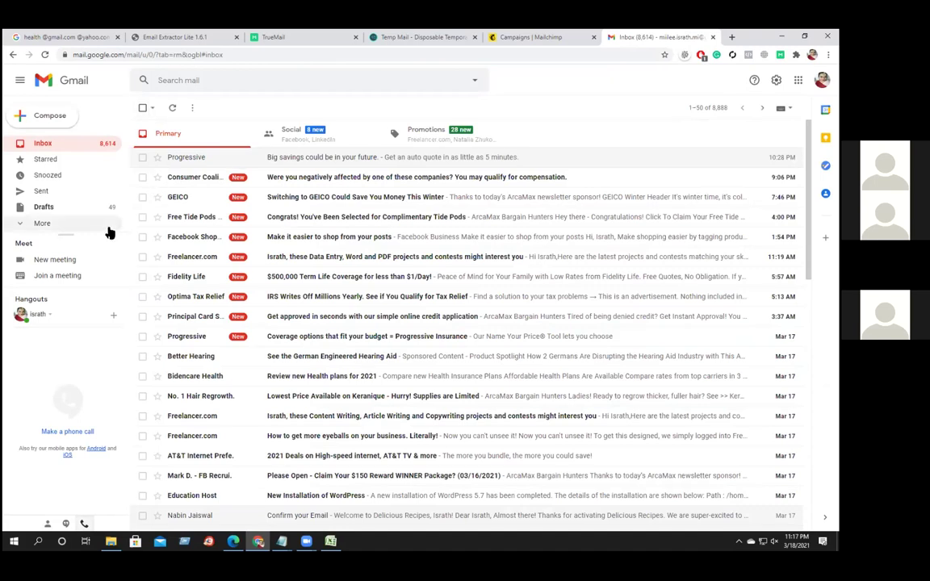
left_click(34, 225)
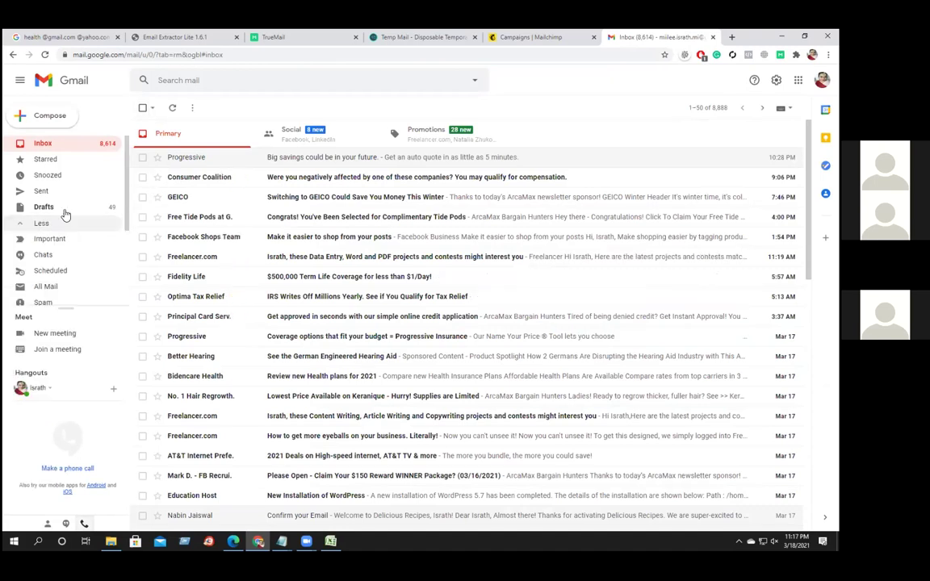
scroll(76, 212, "down", 2)
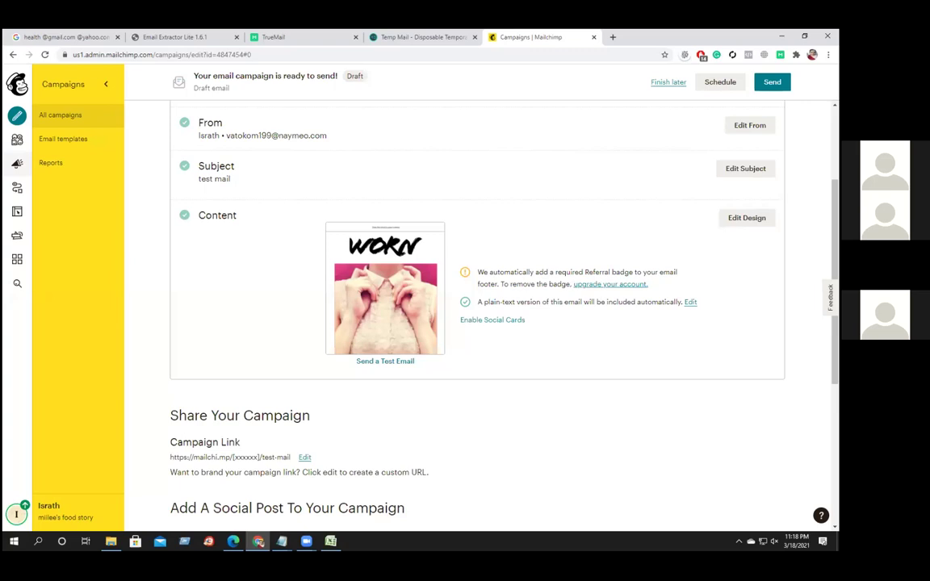
Send the campaign now to all 35 subscribers and reload the success page.
left_click(772, 82)
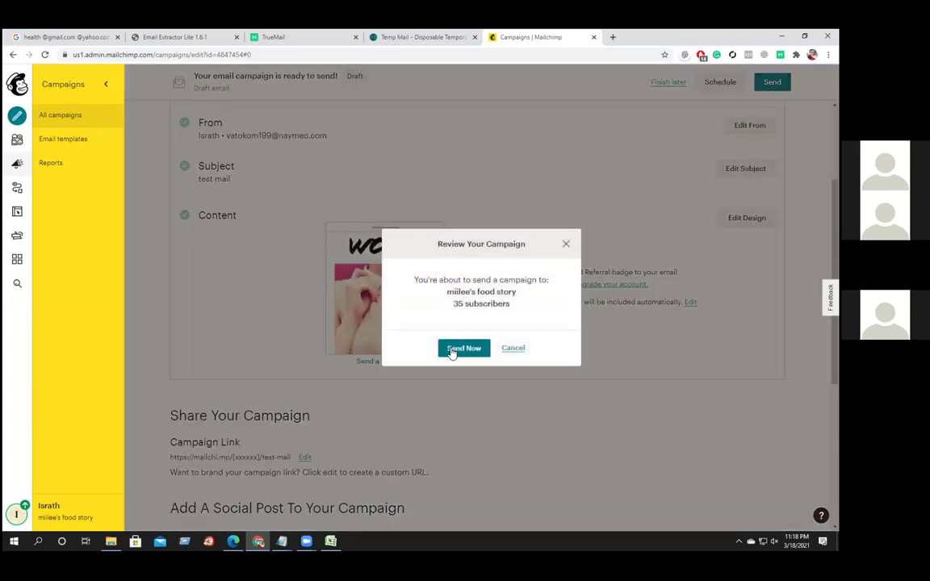
left_click(452, 350)
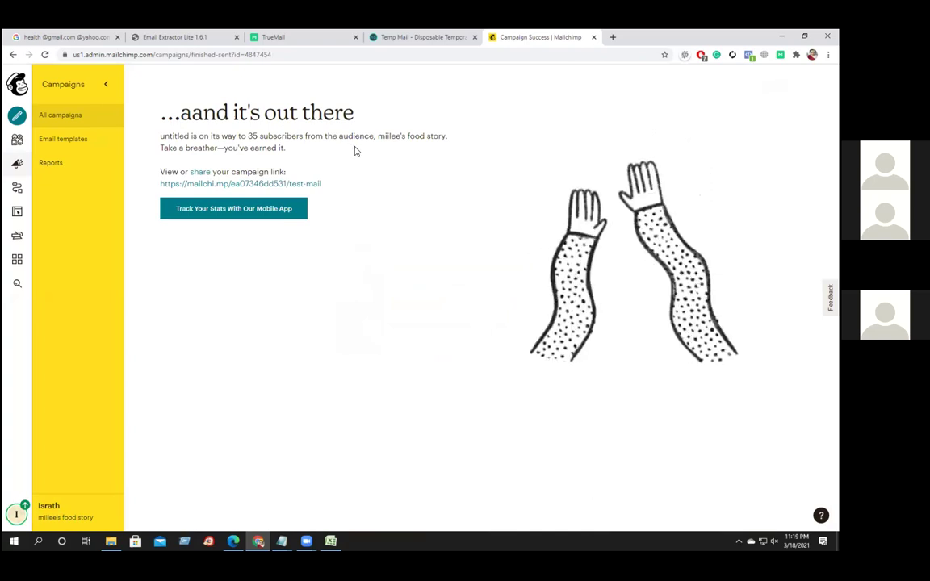
left_click(45, 56)
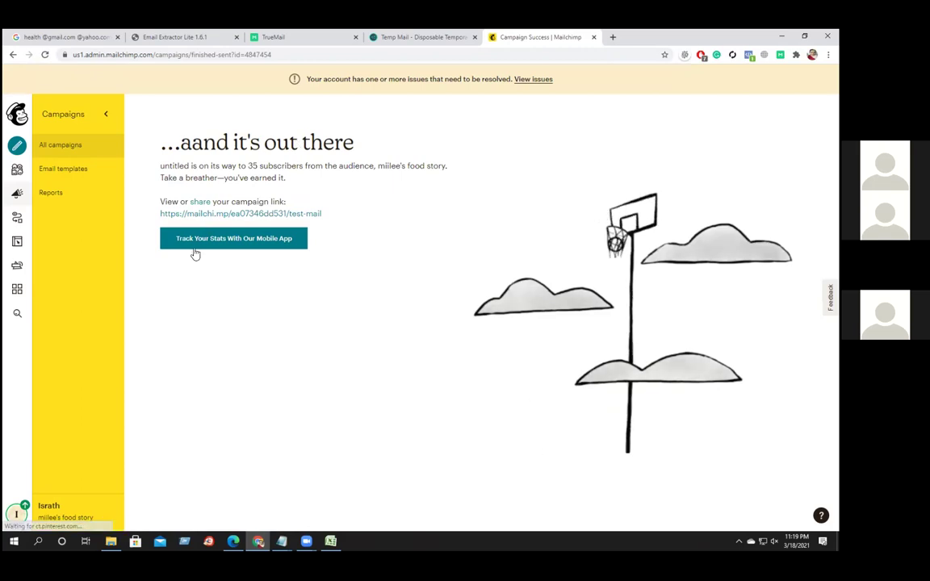
Reload the Mailchimp campaign success page, then close the Mailchimp tab.
left_click(44, 55)
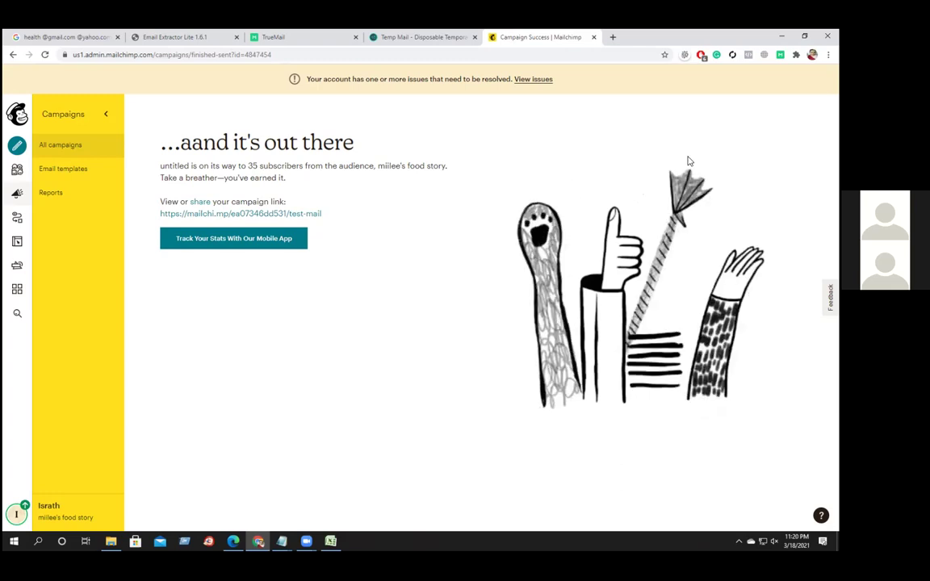
left_click(594, 38)
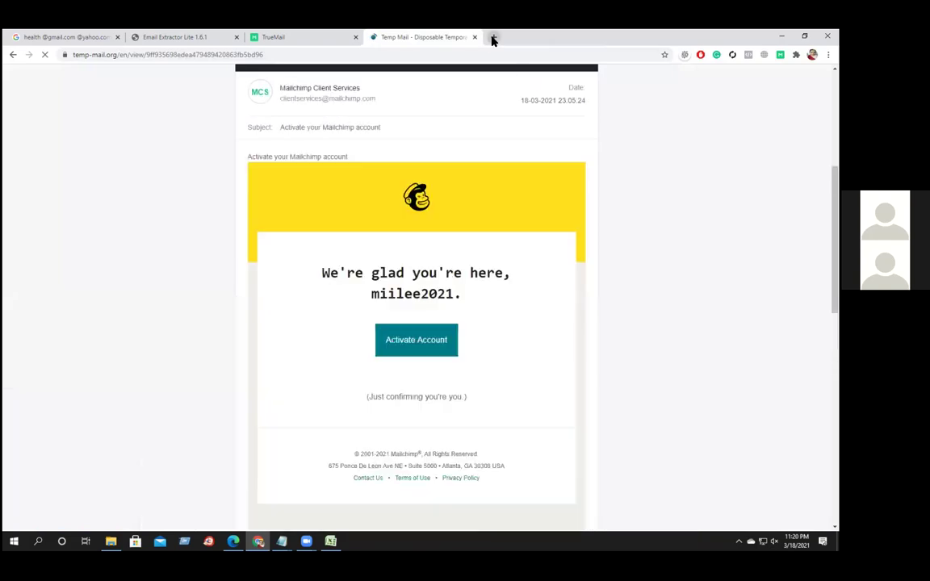
Load app.sender.net in a new Chrome tab to reach the Sender.net login page.
left_click(494, 37)
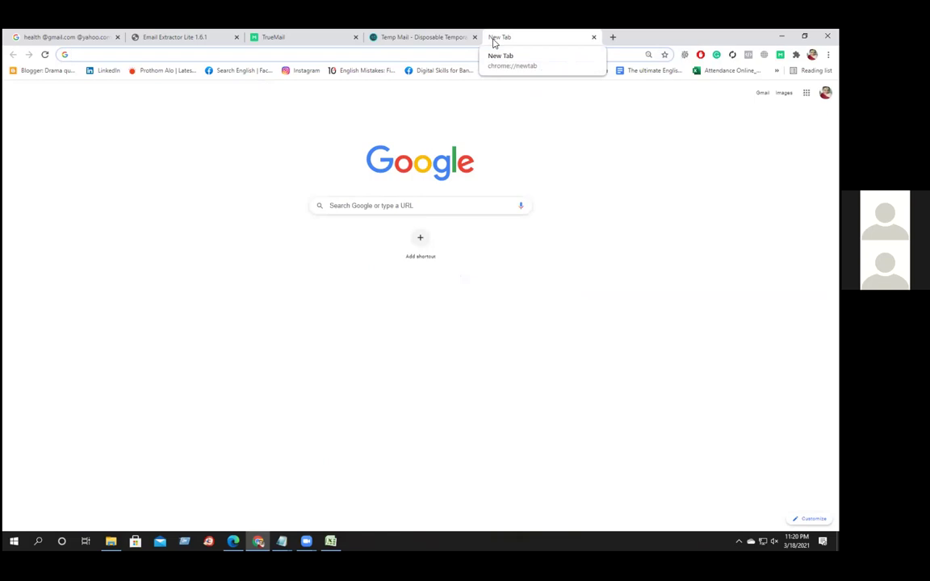
left_click(322, 54)
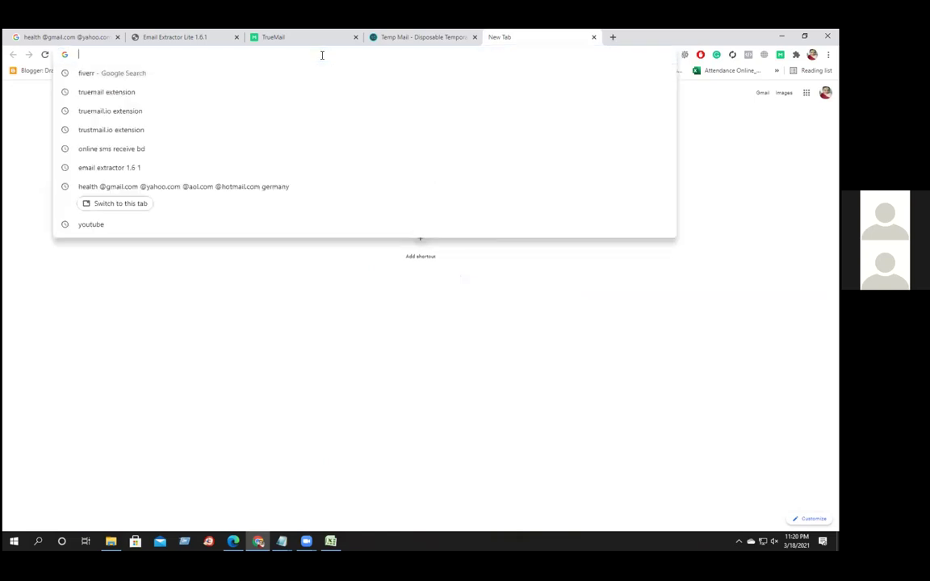
type("app.")
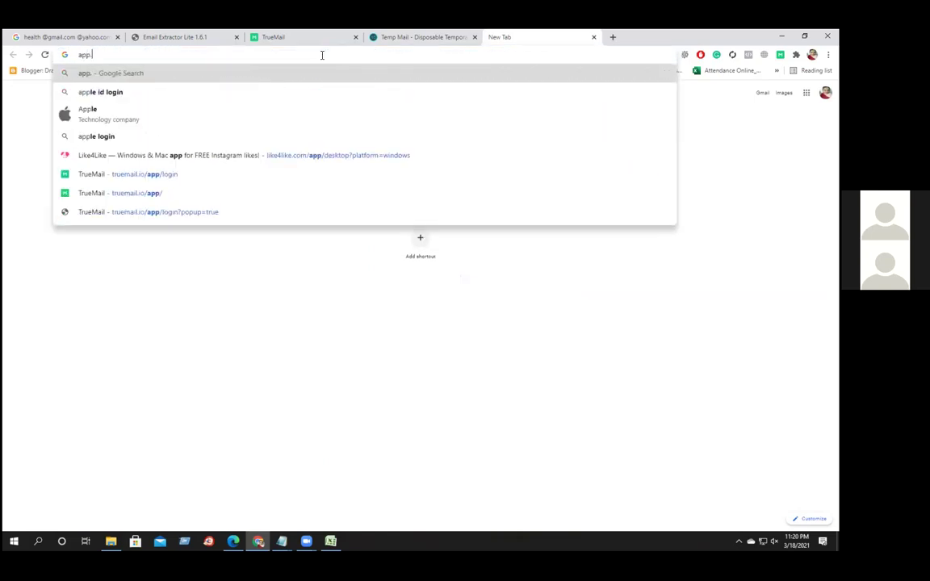
type("sende")
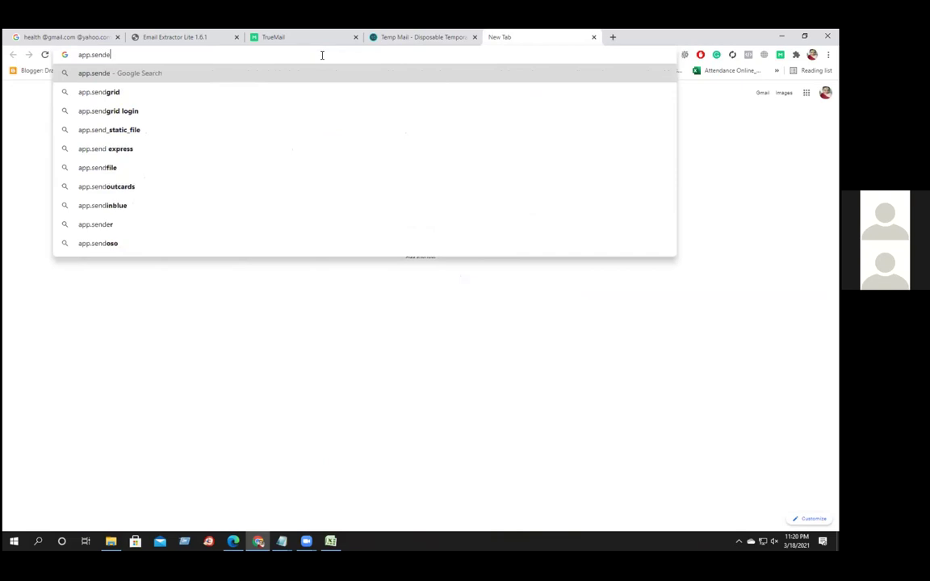
type("r")
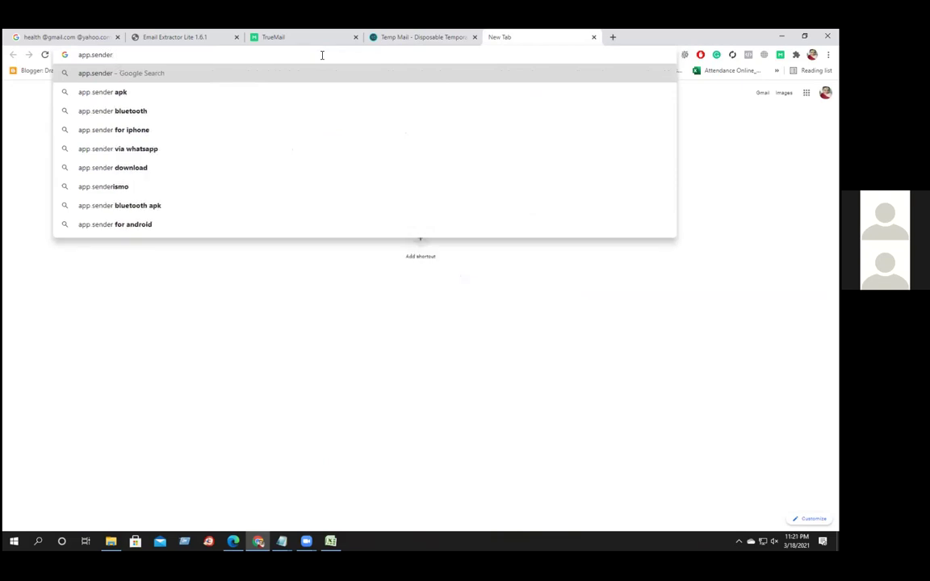
type(".net")
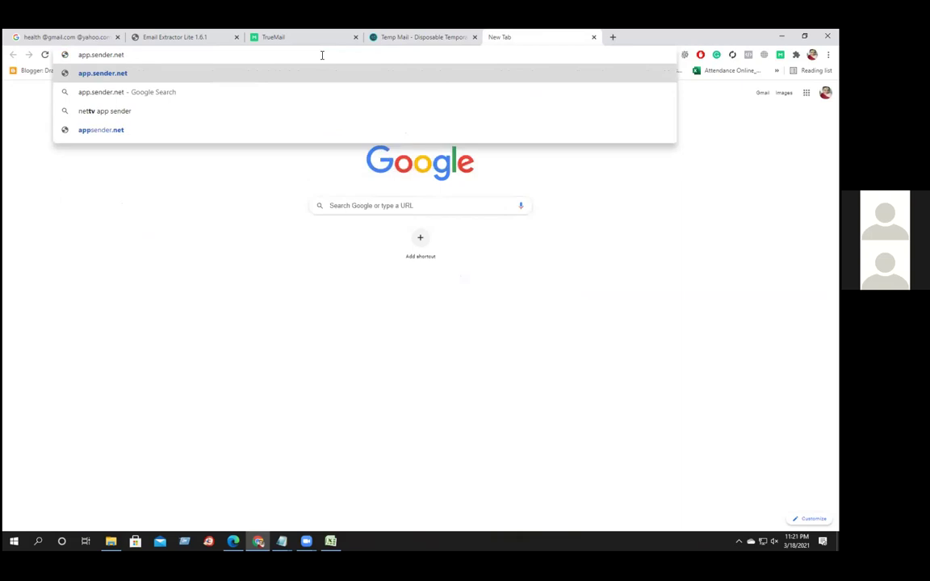
key("Return")
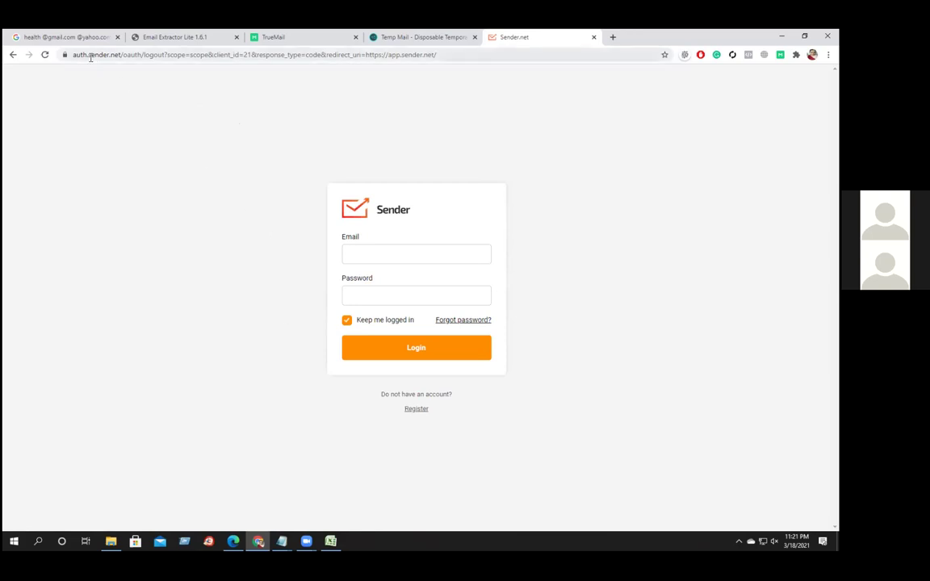
Load sender.net in another new tab, then return to the Sender.net login tab.
left_click(613, 37)
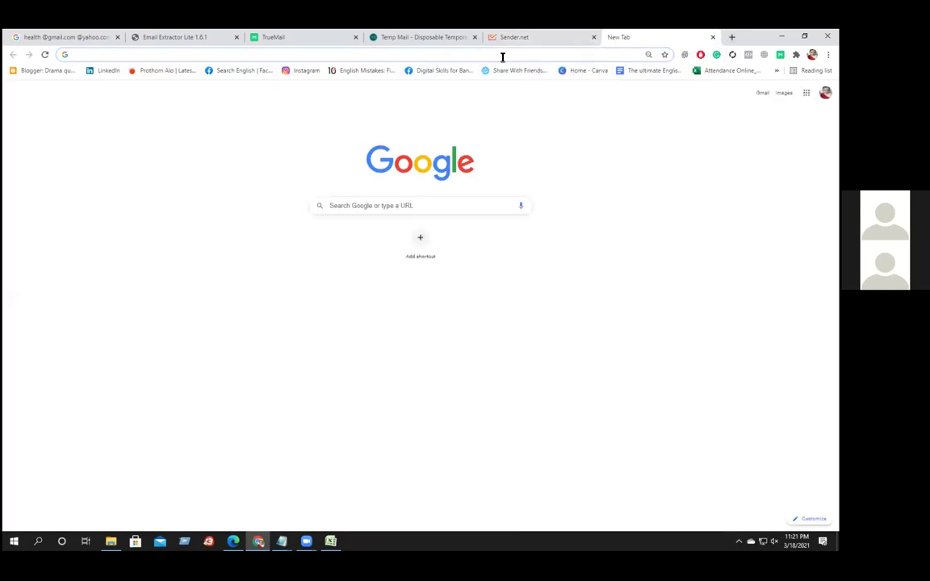
type("sen")
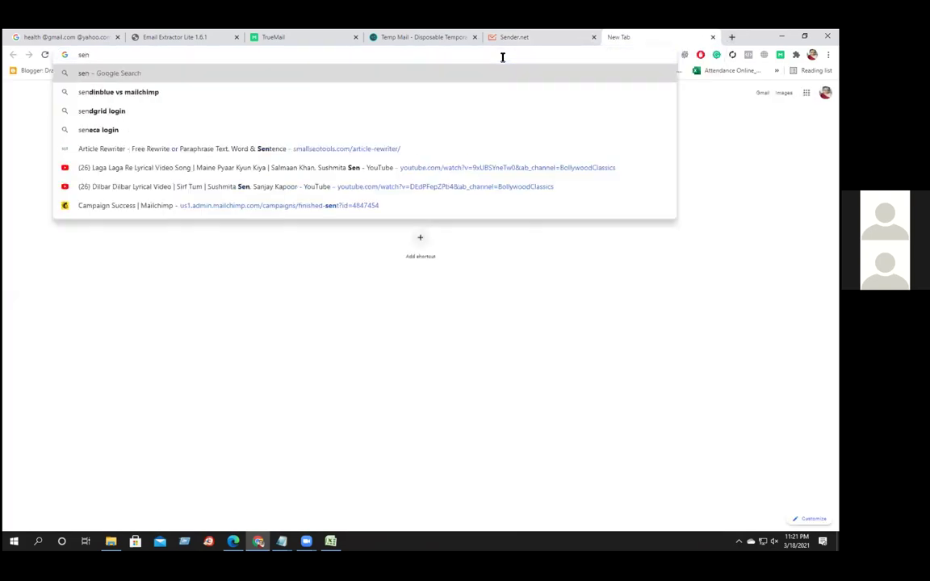
type("der.net")
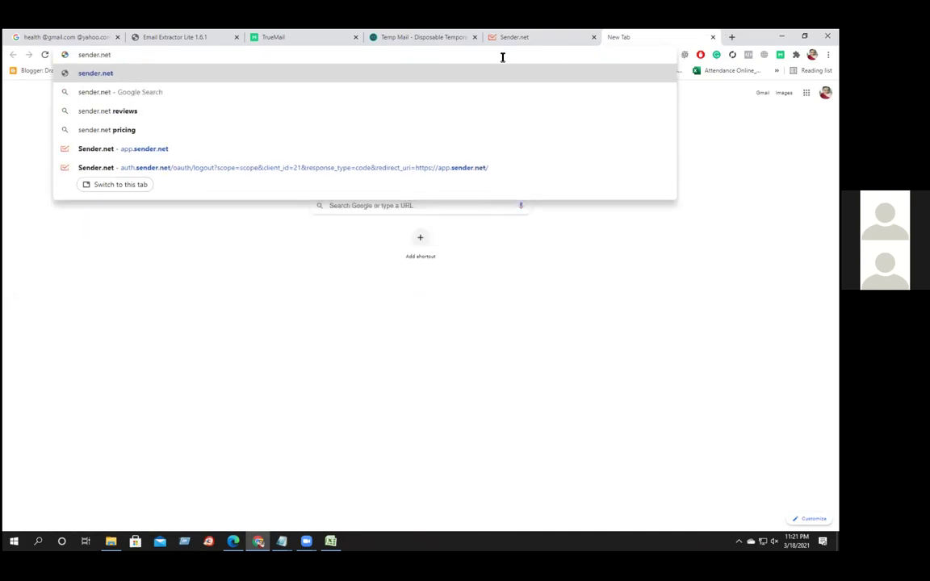
key("Return")
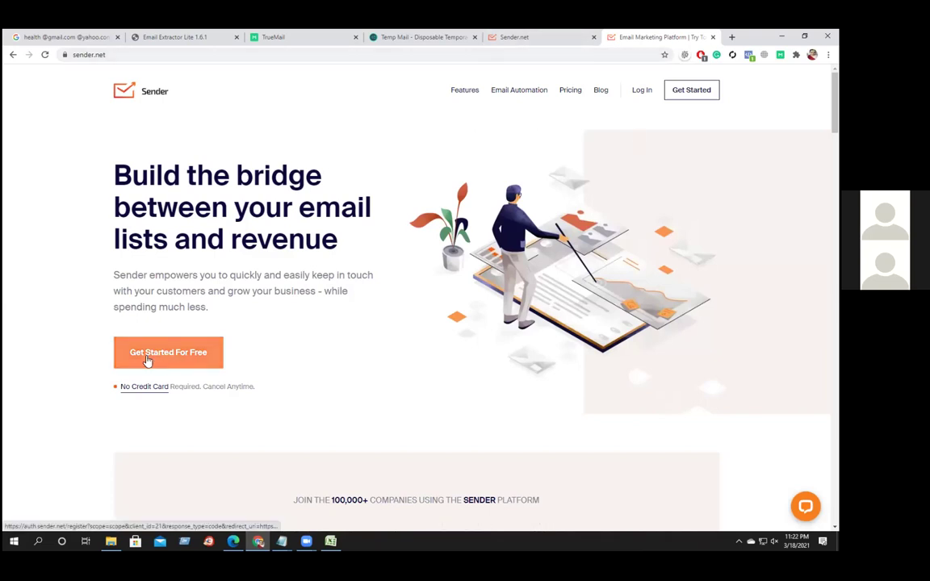
left_click(533, 38)
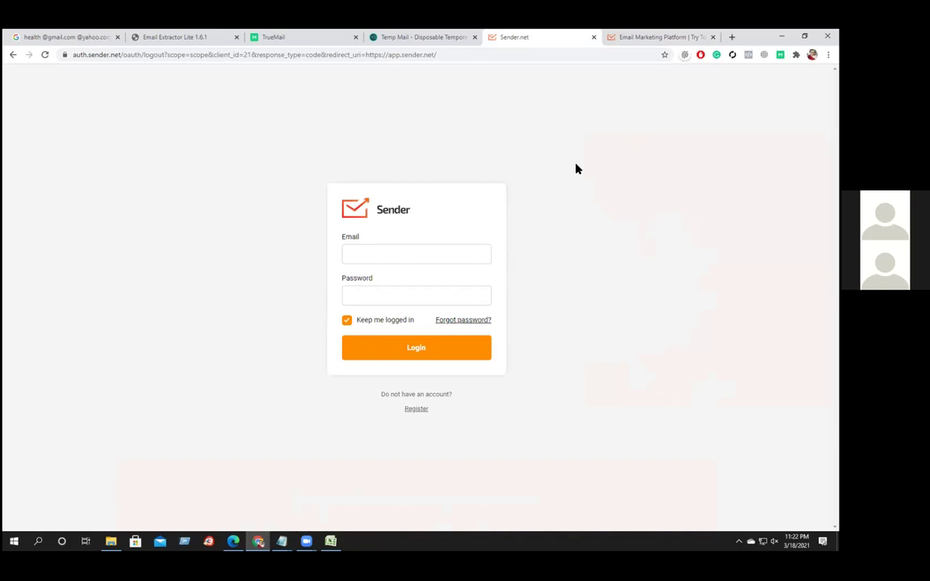
Begin Sender.net registration with company name 'digital marketing agency', then switch to Temp Mail.
left_click(416, 410)
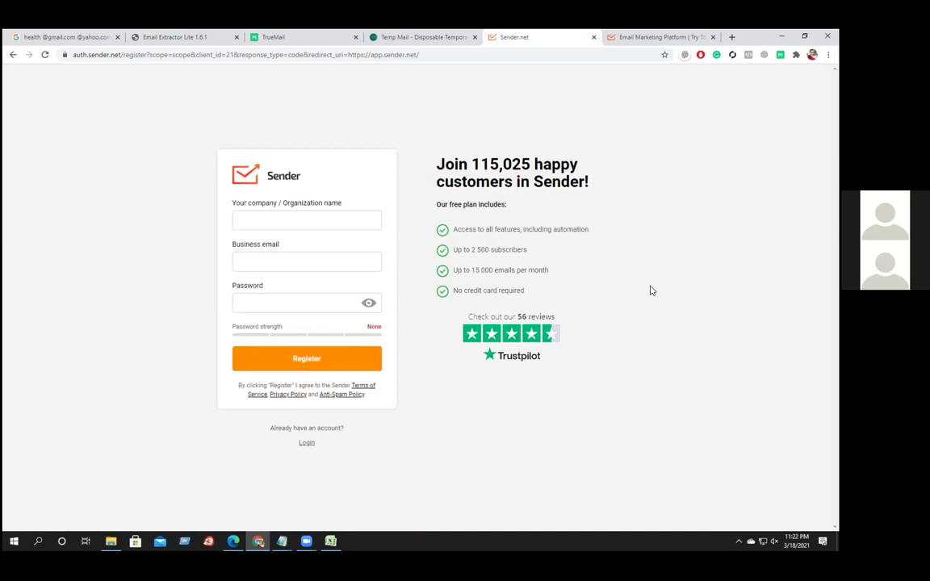
left_click(283, 219)
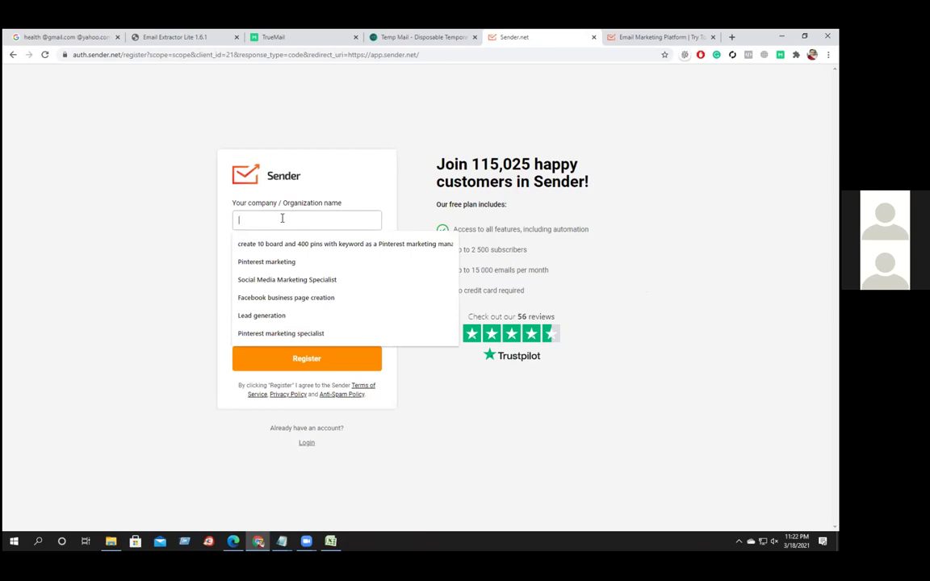
type("digital ")
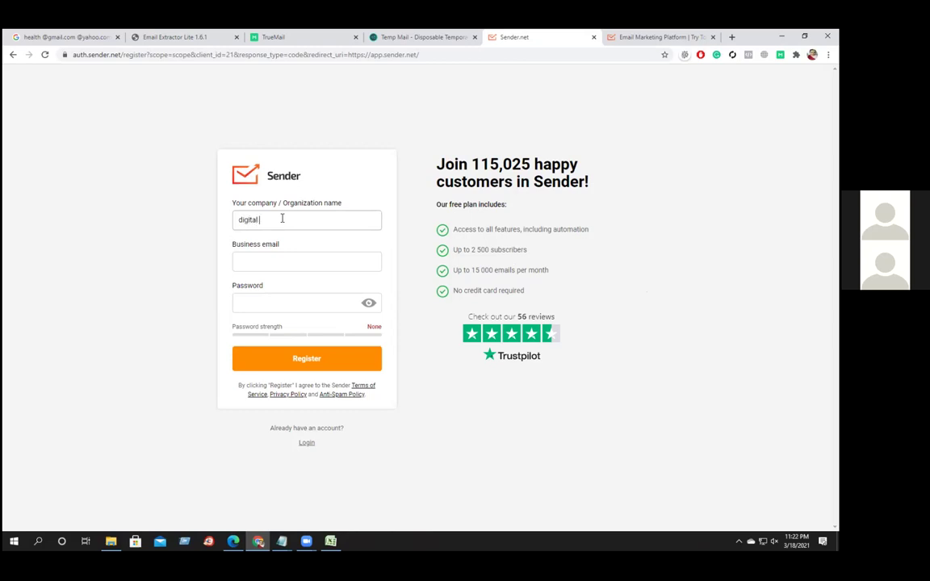
type("marketing agency")
left_click(283, 257)
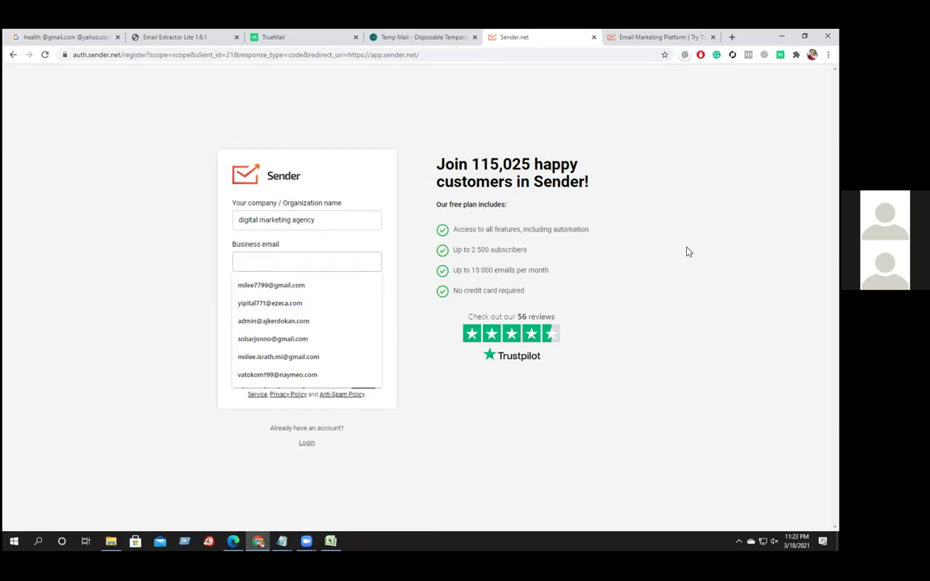
left_click(426, 40)
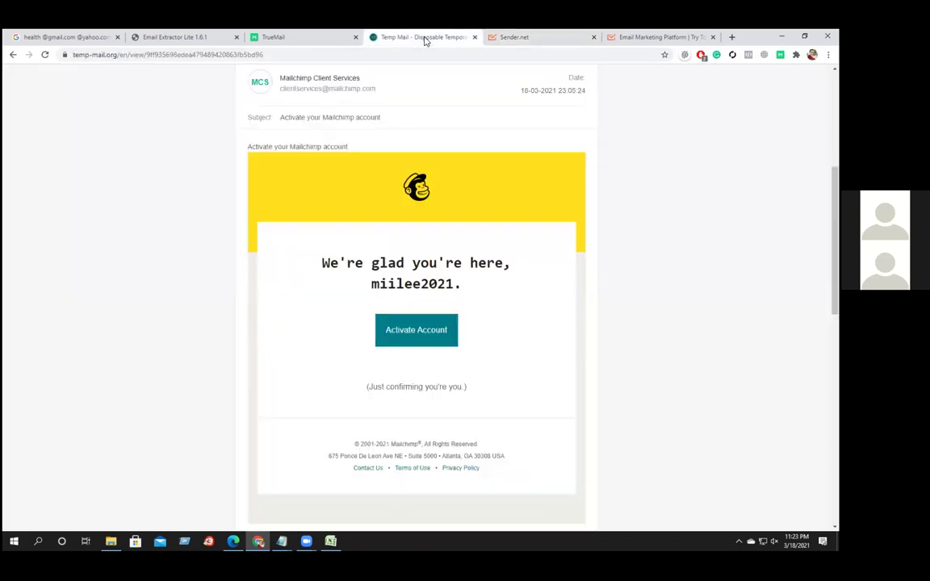
Copy the temporary email address from the Temp Mail inbox list and return to Sender.net.
scroll(313, 98, "up", 3)
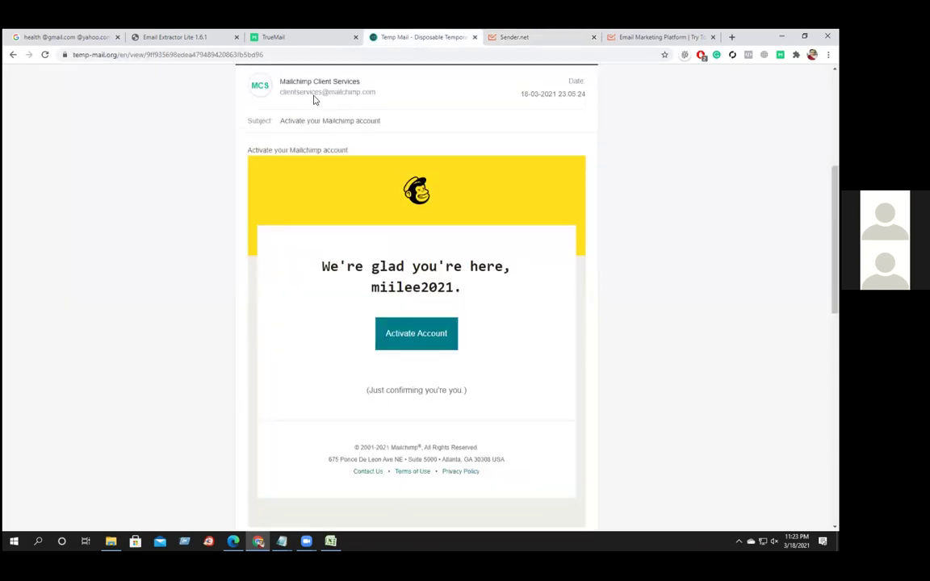
scroll(333, 140, "up", 1)
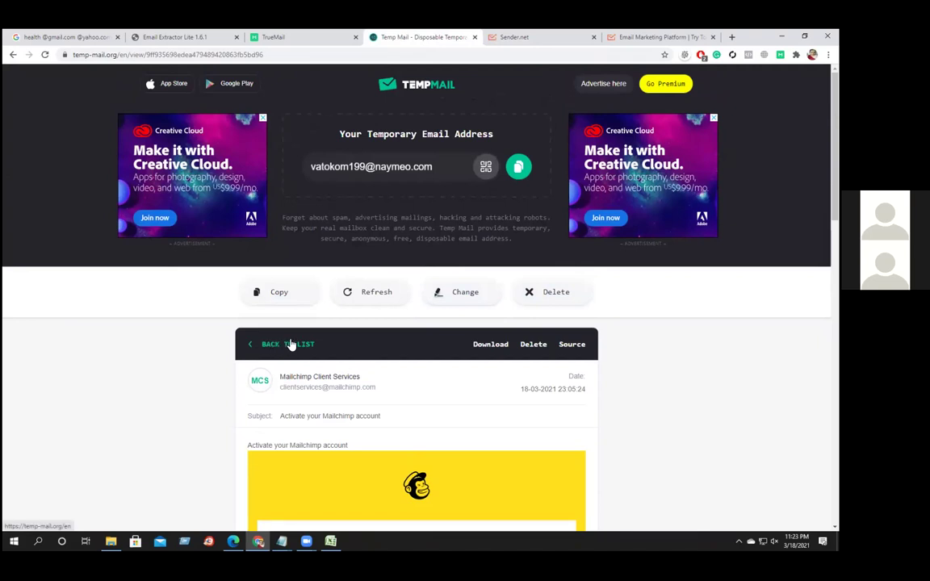
left_click(289, 345)
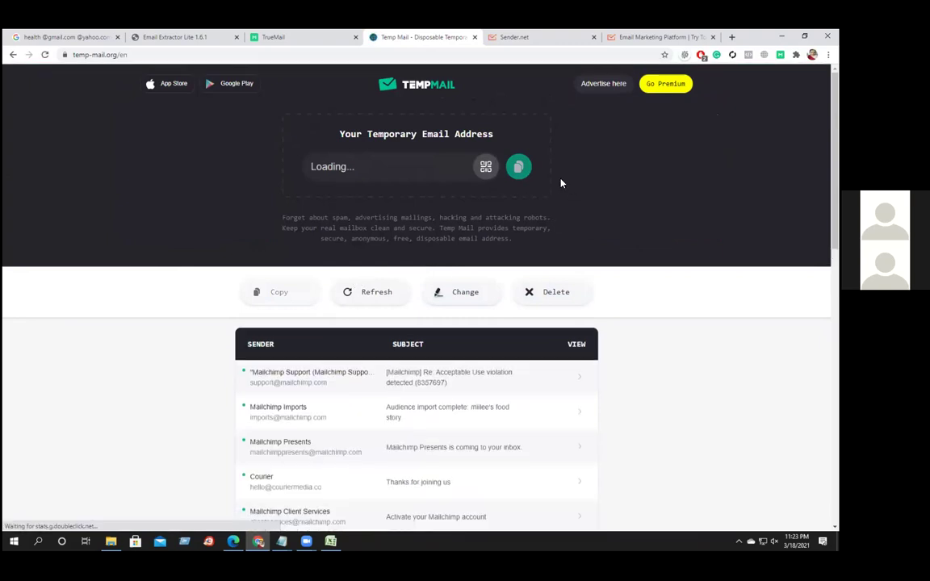
left_click(520, 167)
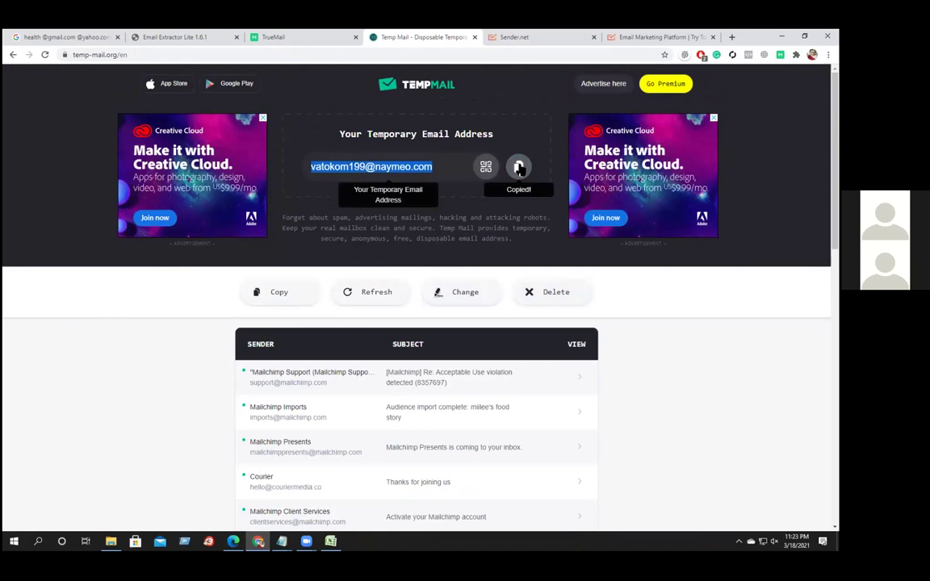
left_click(552, 42)
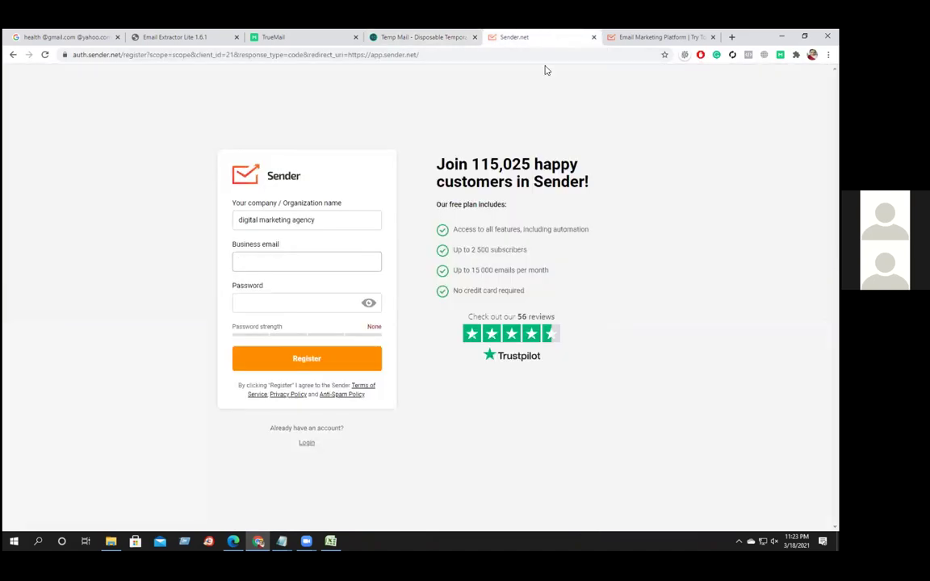
Paste the temporary email, enter a password and submit; the company name is rejected as taken.
key("ctrl+v")
left_click_drag(282, 260, 242, 258)
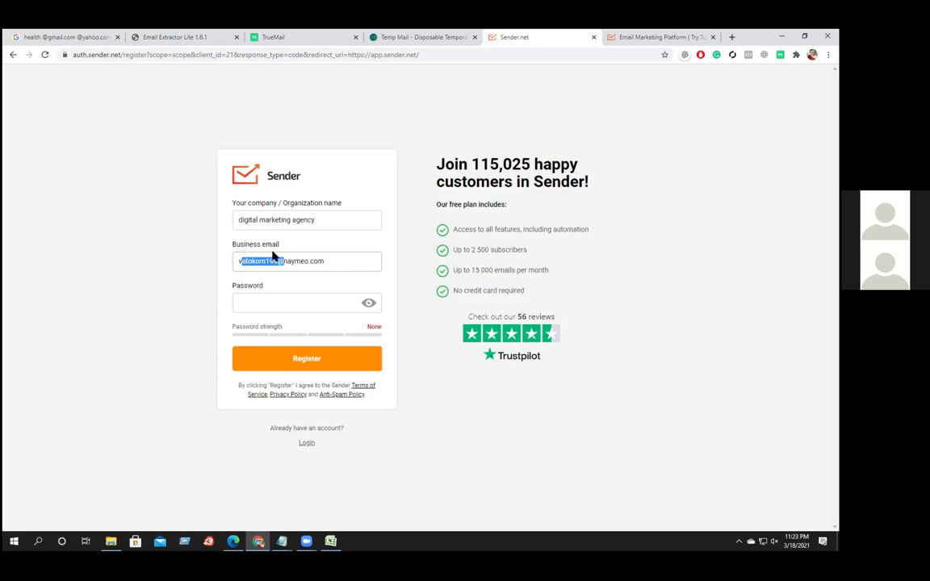
left_click(264, 302)
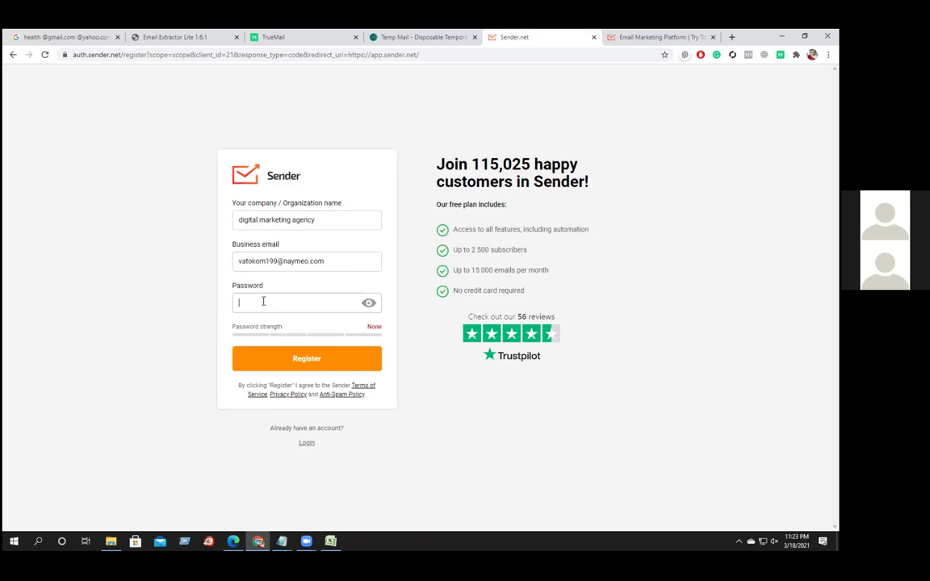
type("a")
key("ctrl+v")
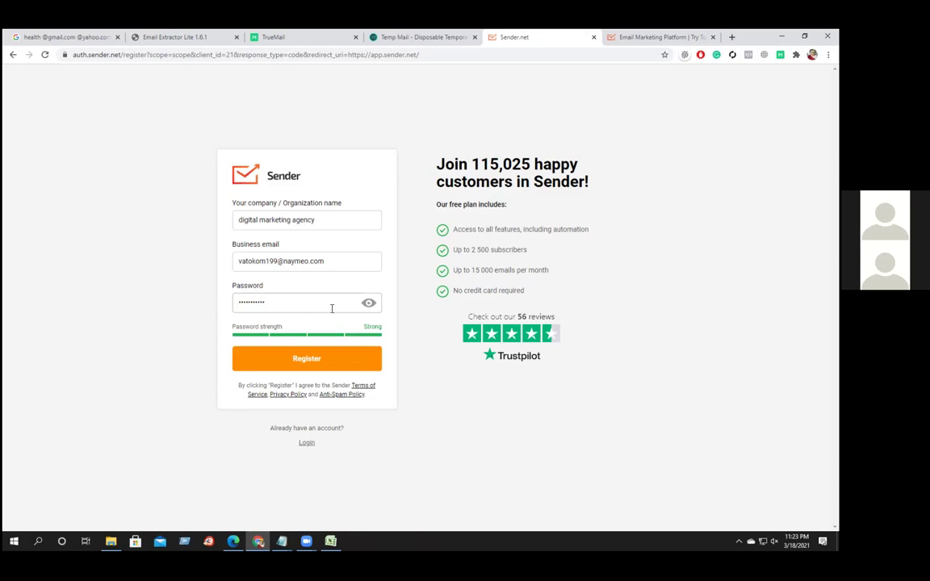
left_click(313, 363)
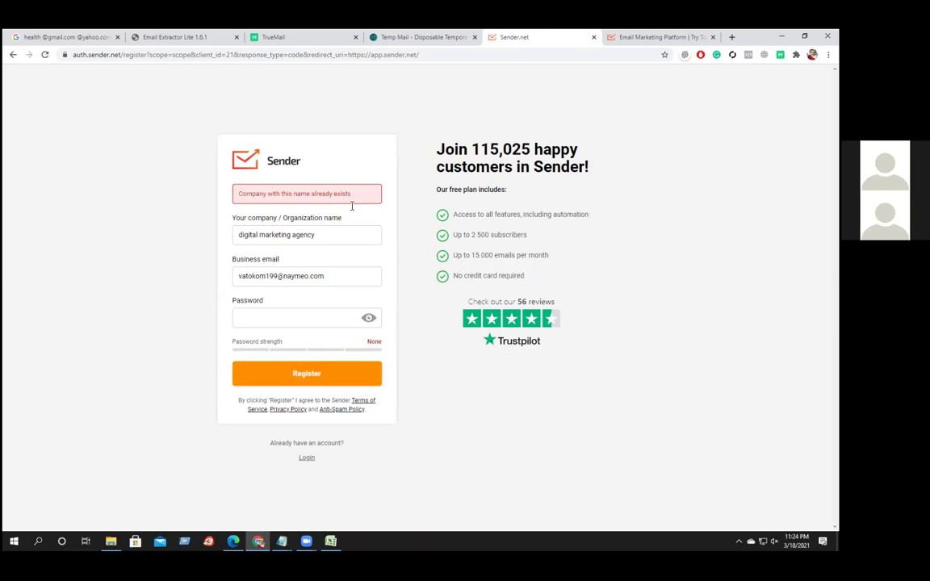
Replace the taken company name 'digital marketing agency' with a new company name.
left_click(326, 233)
left_click_drag(326, 233, 261, 230)
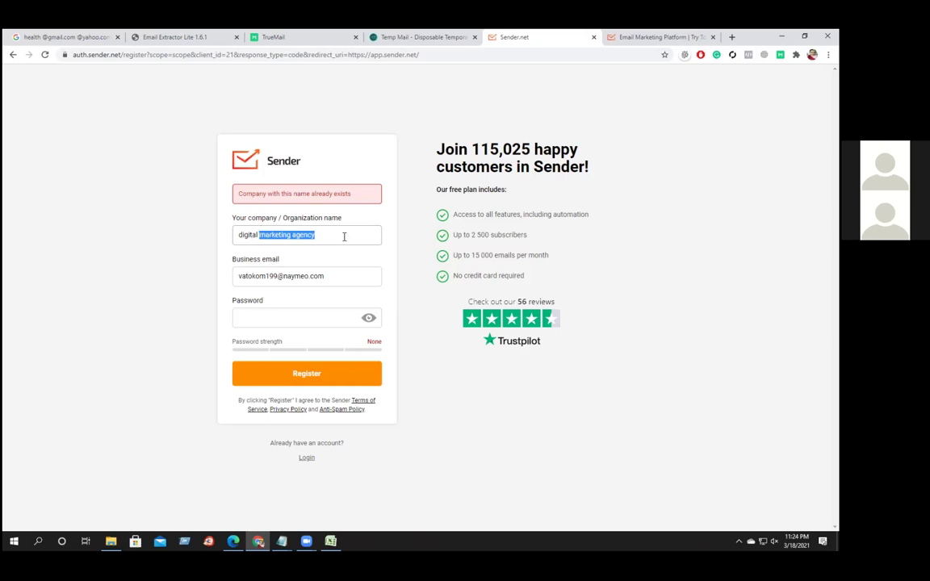
key("BackSpace")
key("BackSpace")
key("ctrl+a")
key("BackSpace")
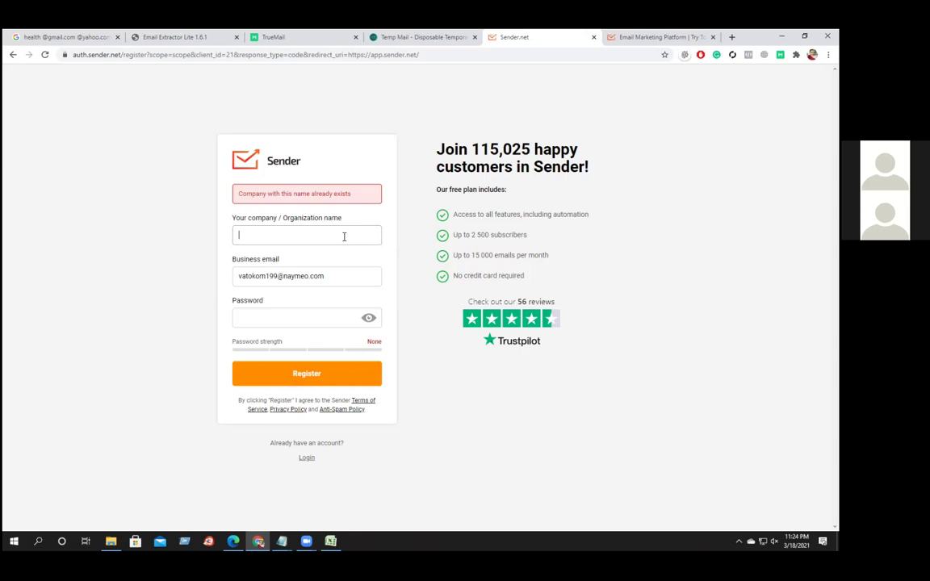
type("ojana hatiyar")
Re-enter the account password and resubmit the Sender.net registration.
left_click_drag(284, 276, 241, 280)
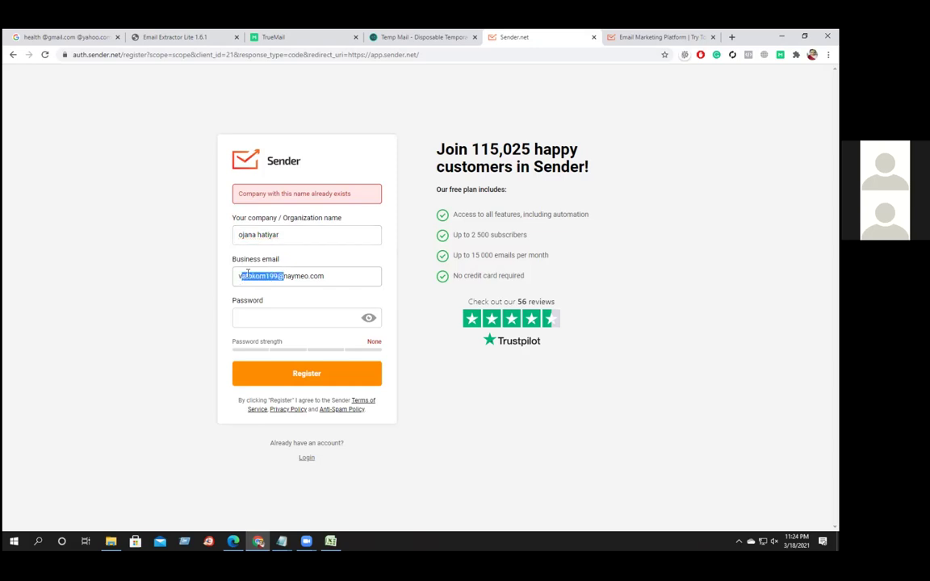
left_click(246, 313)
key("ctrl+v")
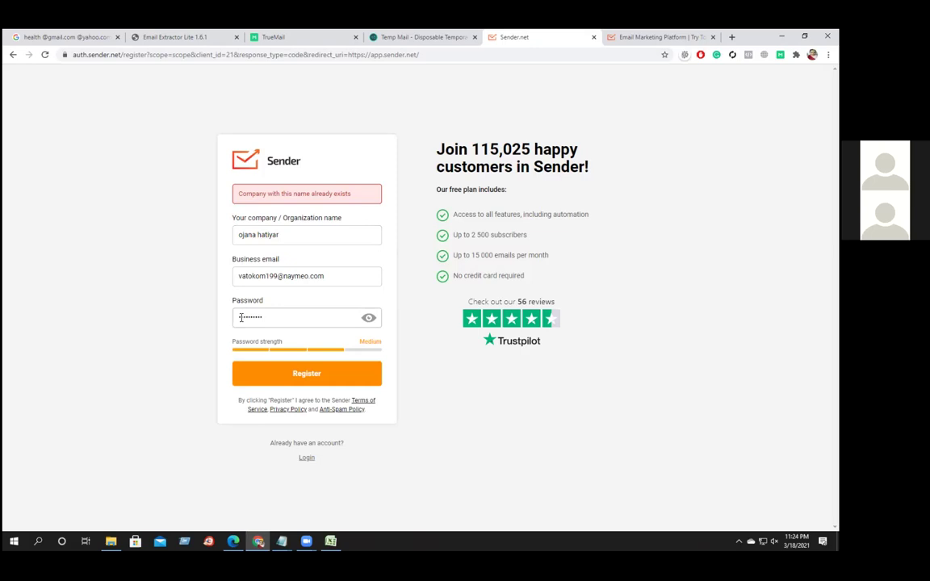
type("•")
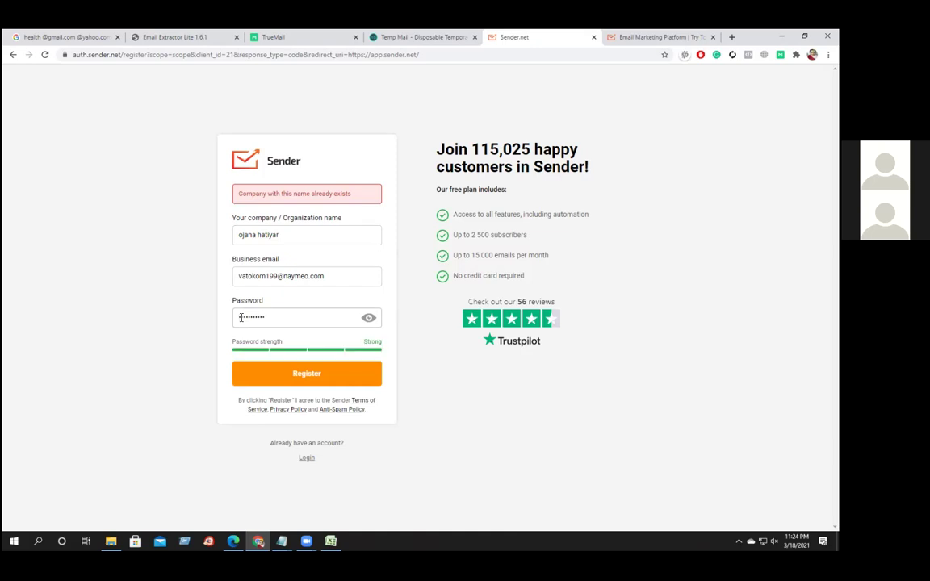
left_click(305, 376)
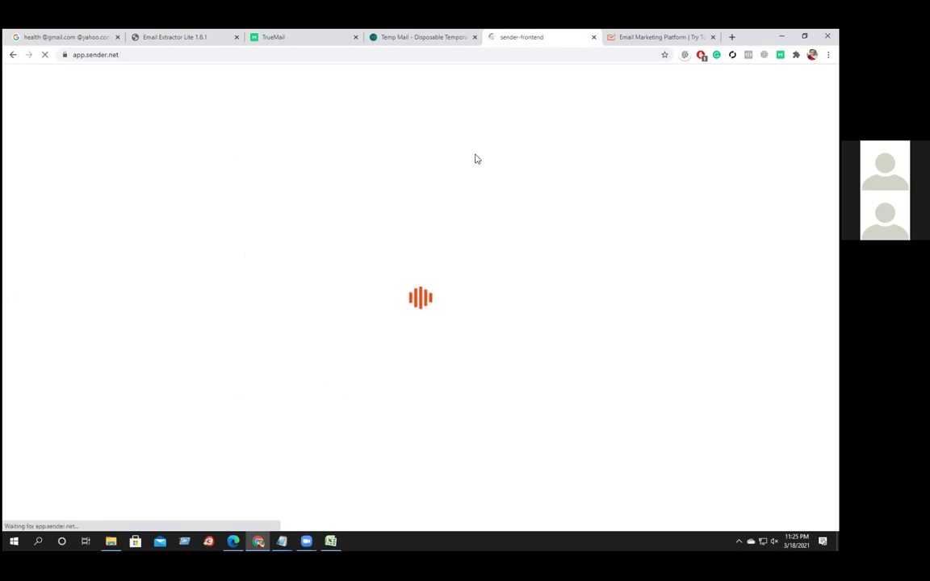
Check the temporary mailbox, then enter the account holder's first and last name.
left_click(429, 41)
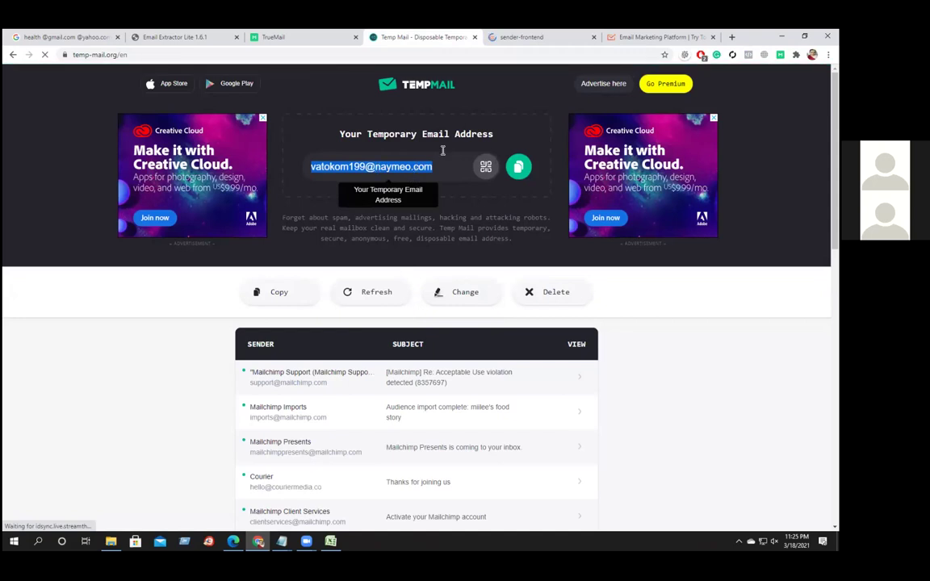
left_click(532, 38)
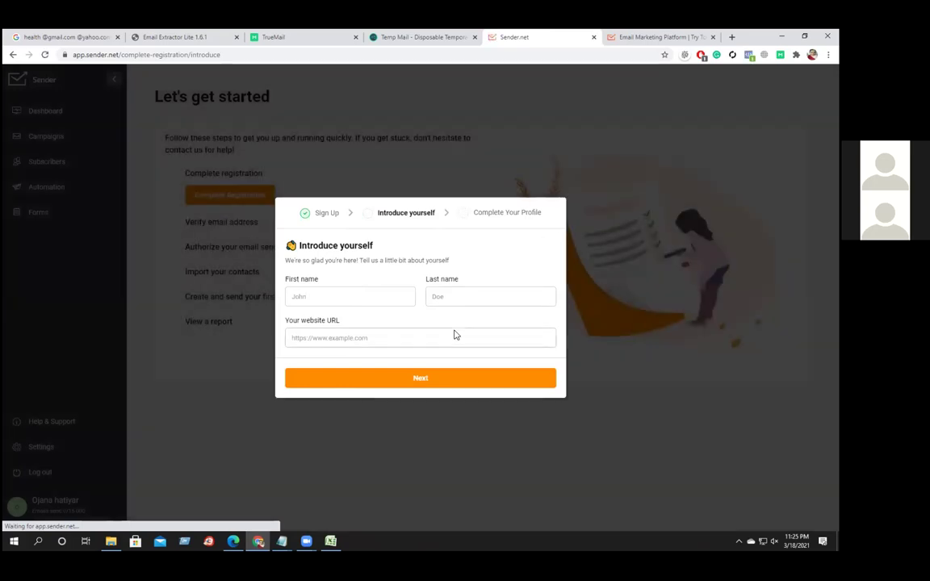
left_click(329, 295)
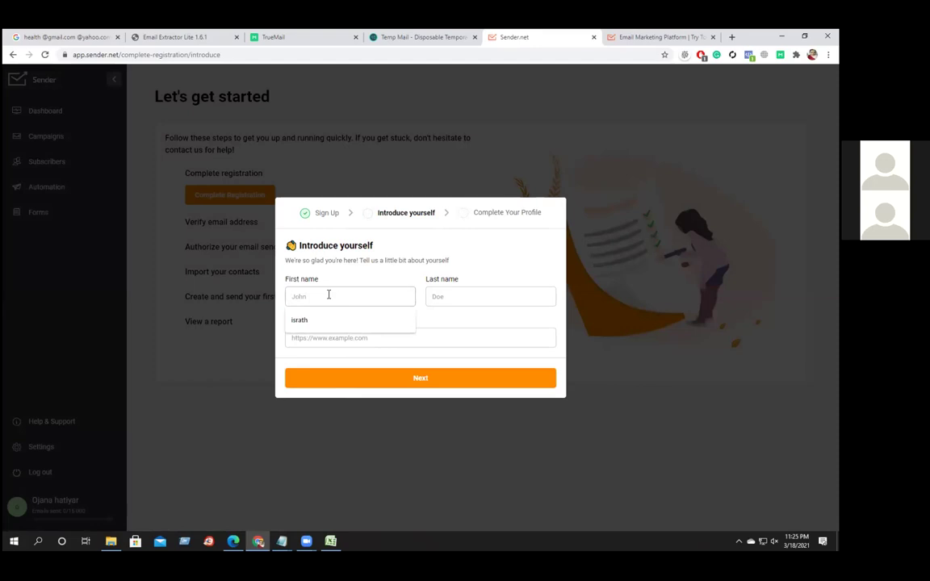
type("Ojana")
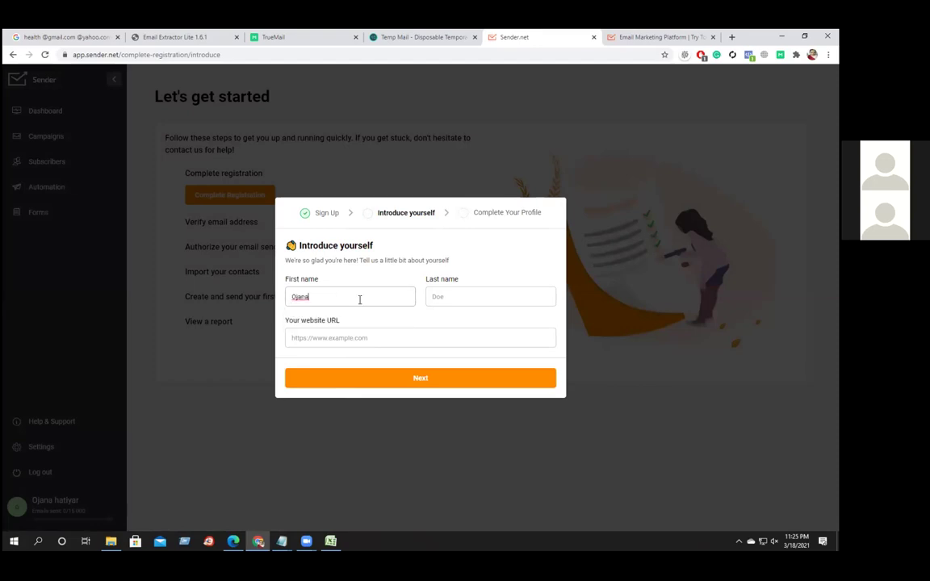
left_click(440, 296)
type("Hatiyar")
Copy the temporary email address from Temp Mail and return to the Sender.net form.
left_click(398, 338)
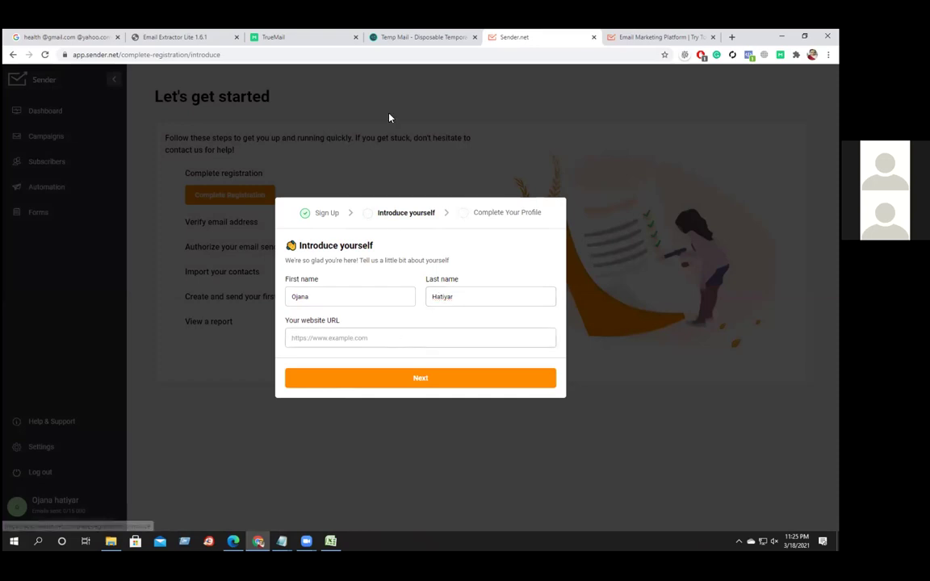
left_click(422, 40)
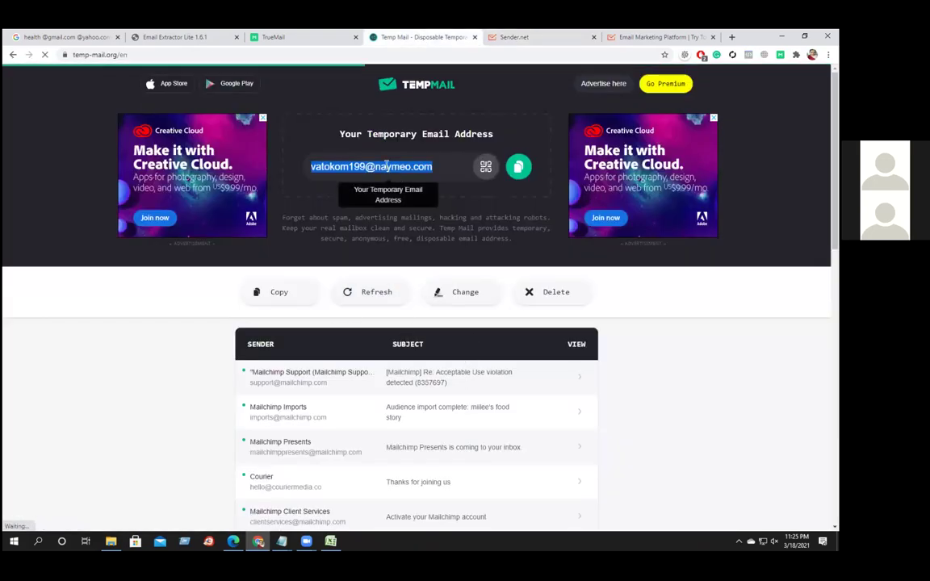
left_click(519, 167)
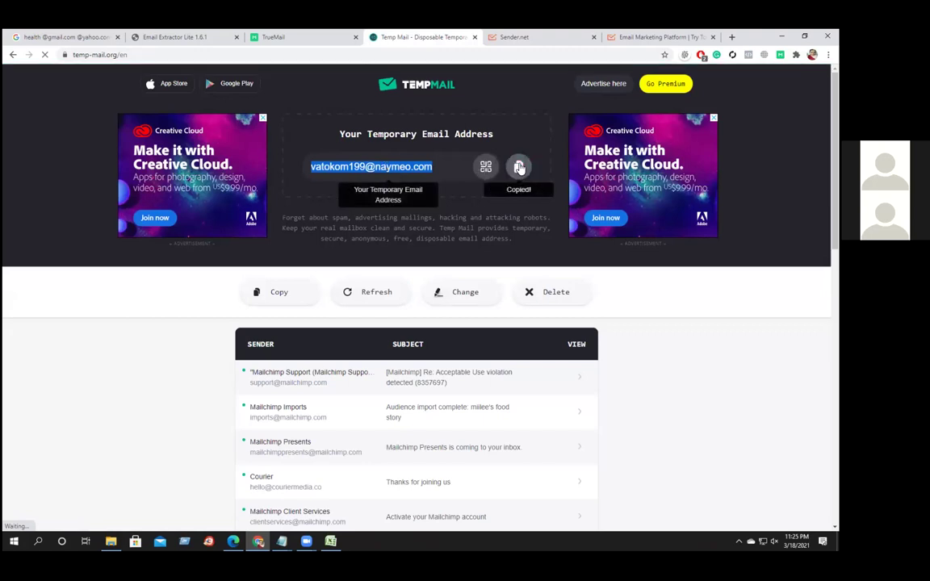
left_click(537, 39)
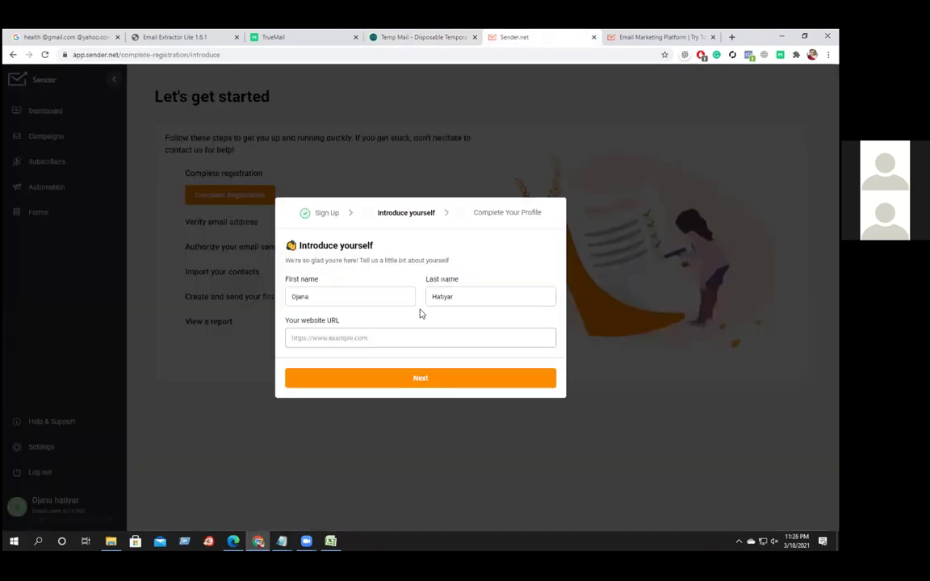
key("ctrl+v")
left_click_drag(331, 340, 289, 341)
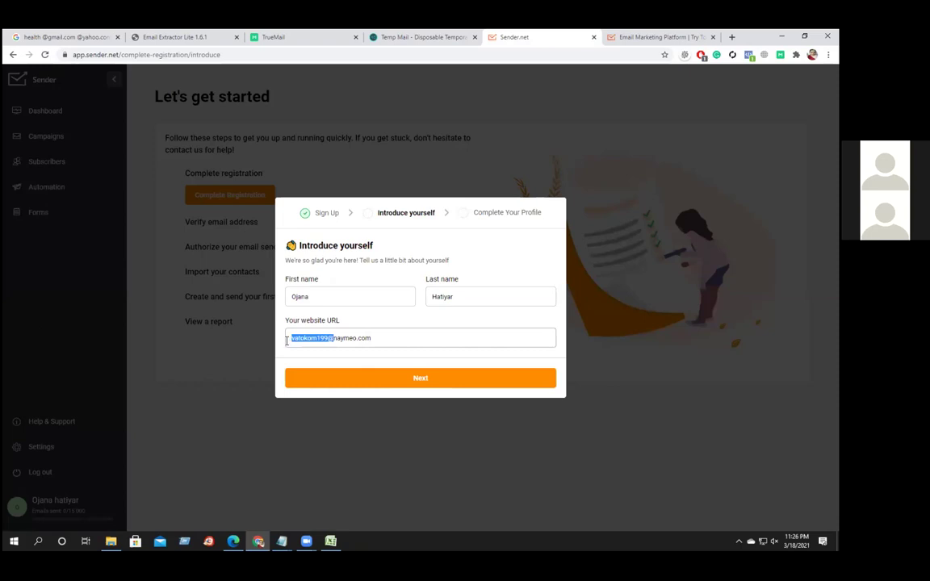
type("h")
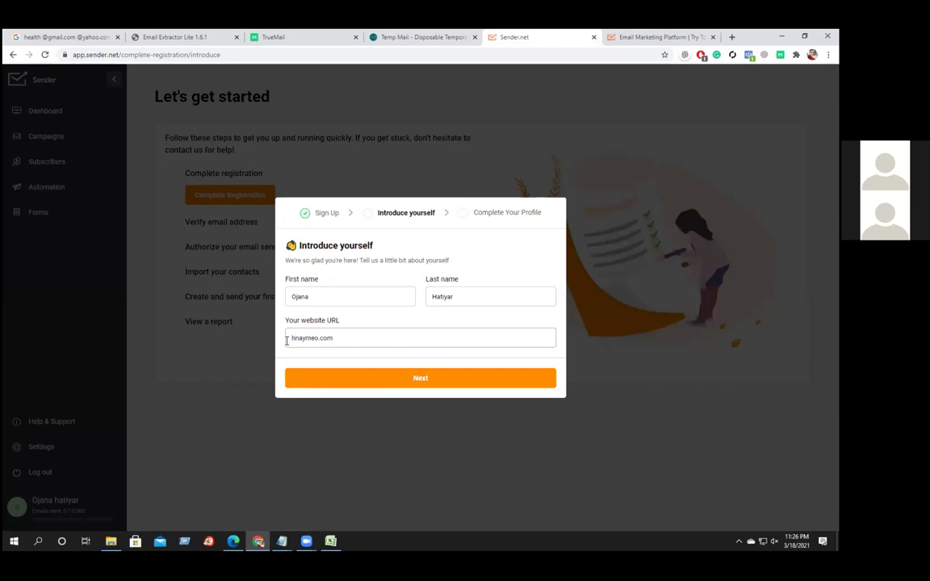
key("BackSpace")
left_click(422, 381)
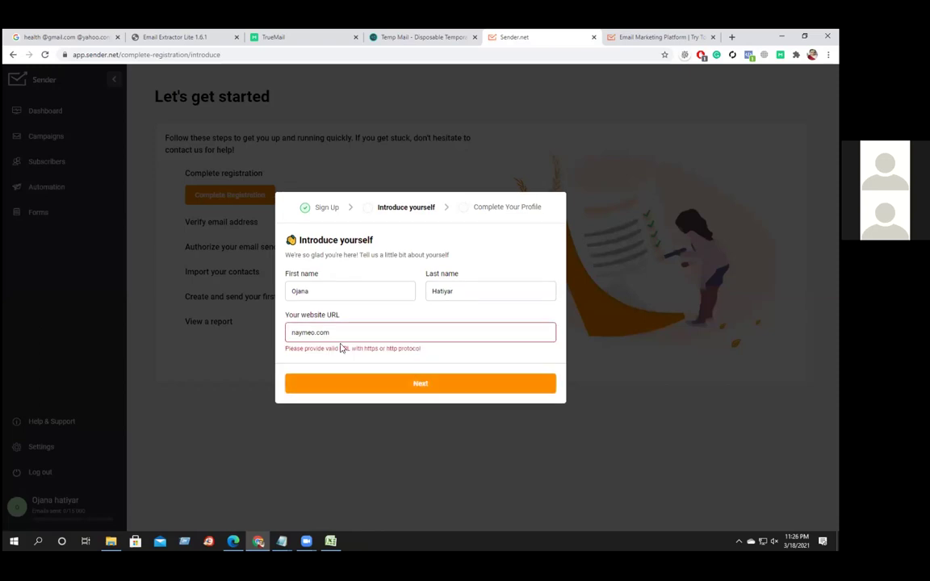
left_click(289, 332)
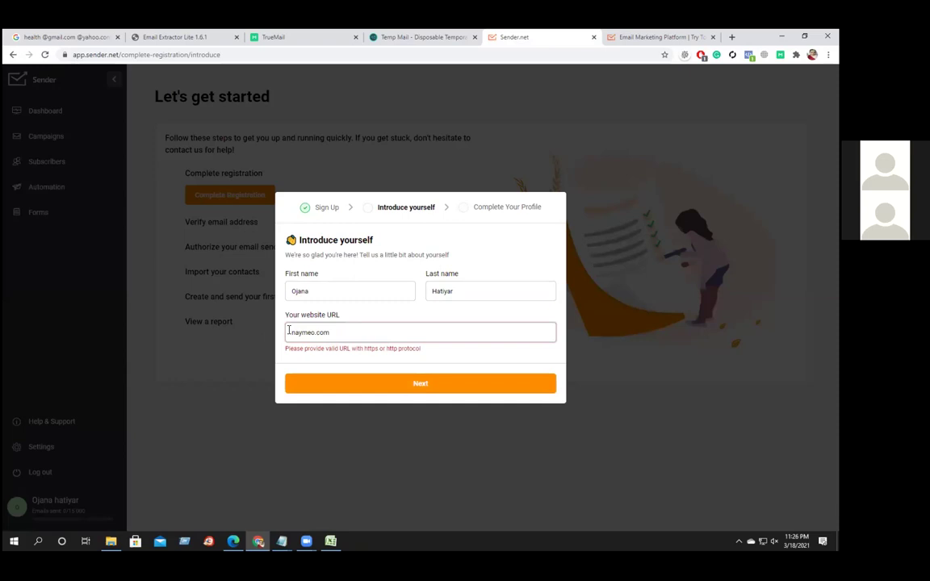
type("https://")
left_click(423, 386)
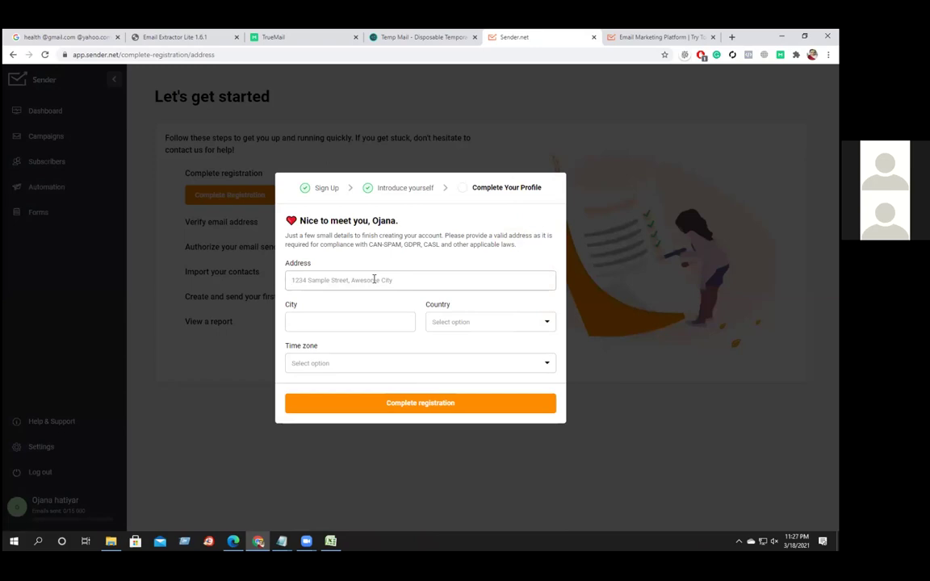
Enter the street address and city, choose Bangladesh as country, and complete registration.
type("manik c")
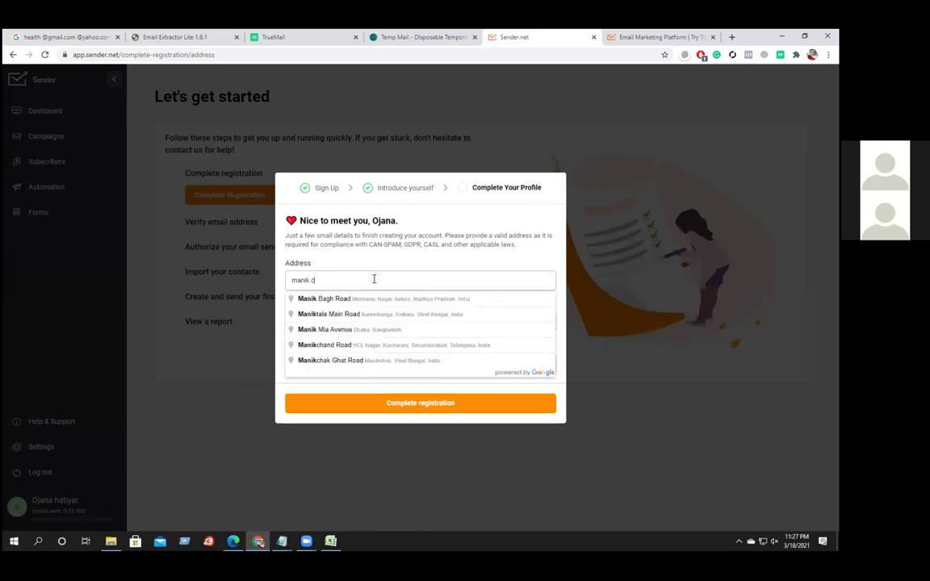
type("ipar goli,")
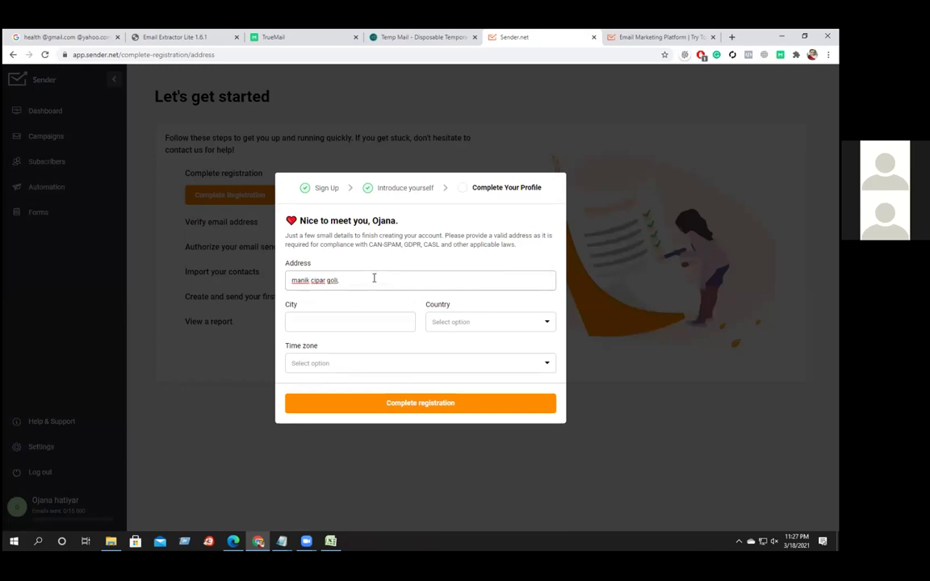
key("BackSpace")
left_click(360, 322)
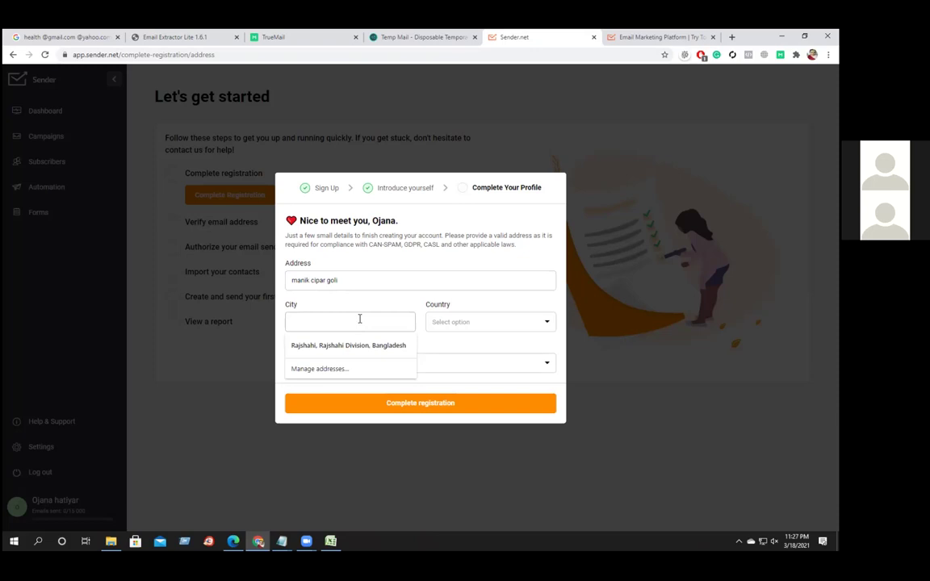
type("dhaka")
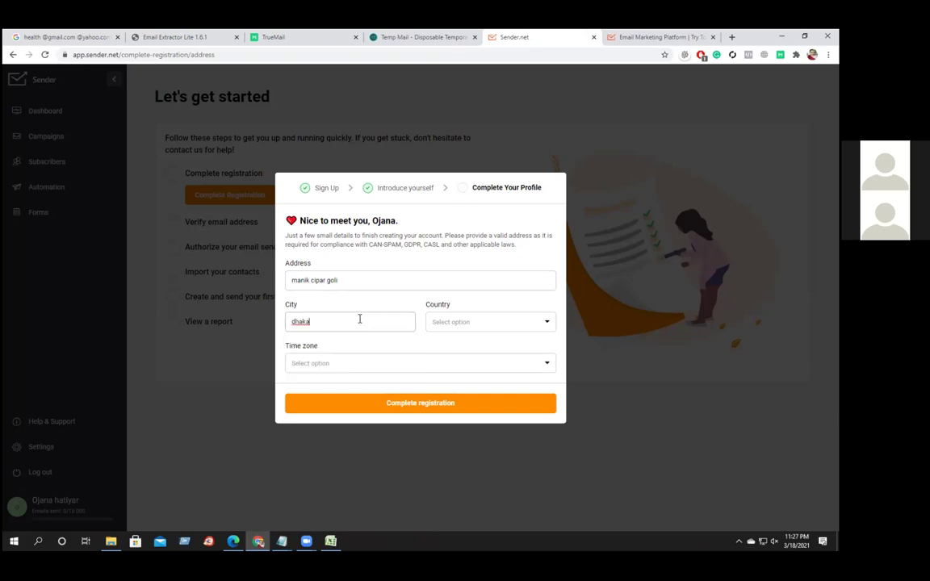
left_click(450, 321)
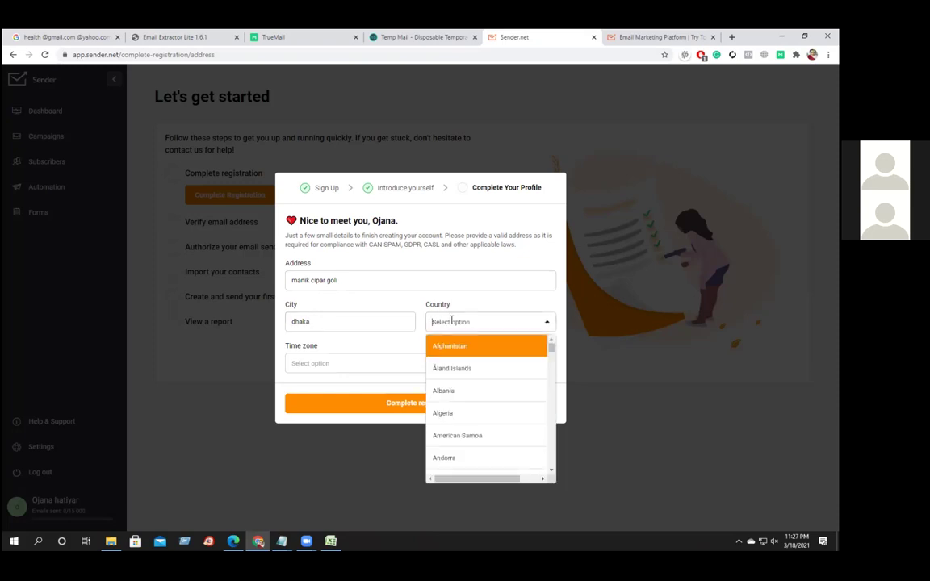
type("ba")
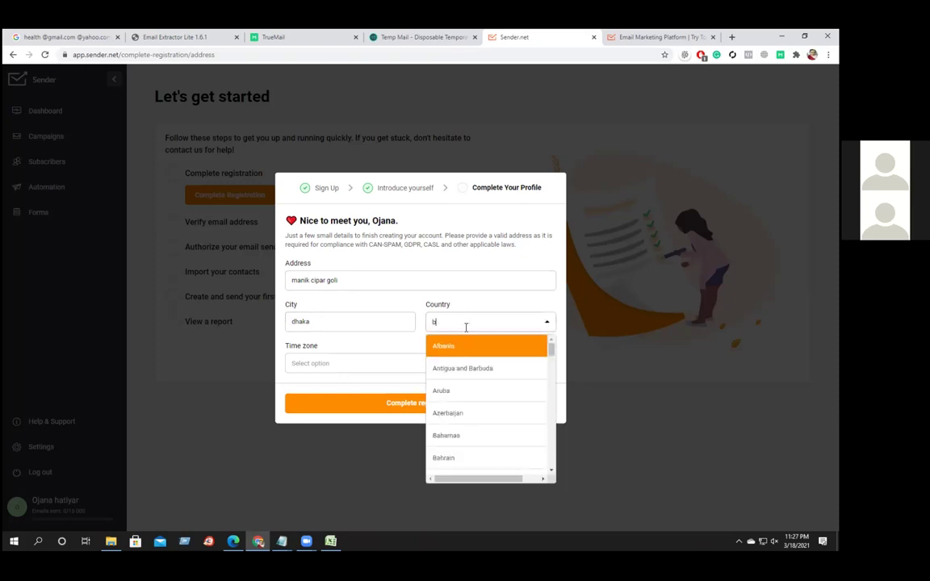
type("n")
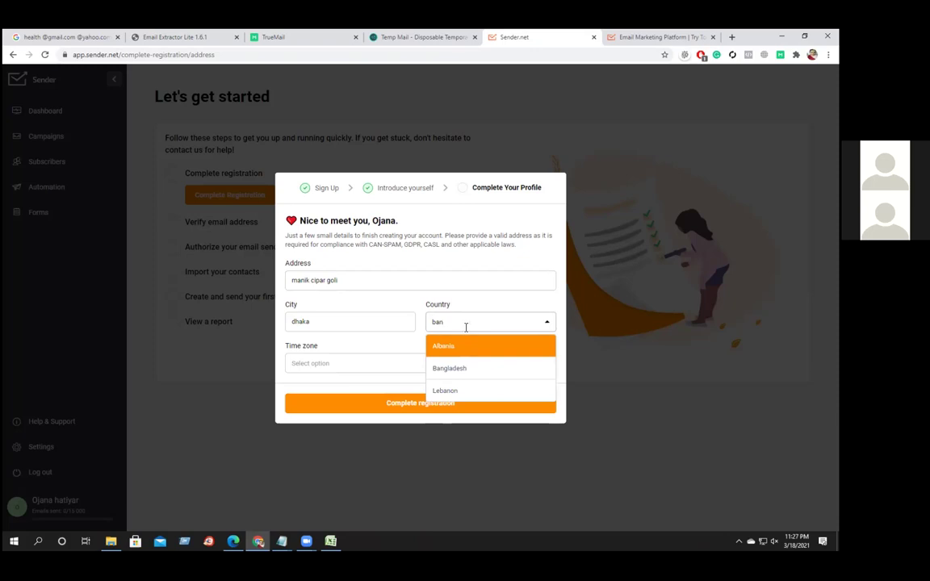
left_click(458, 371)
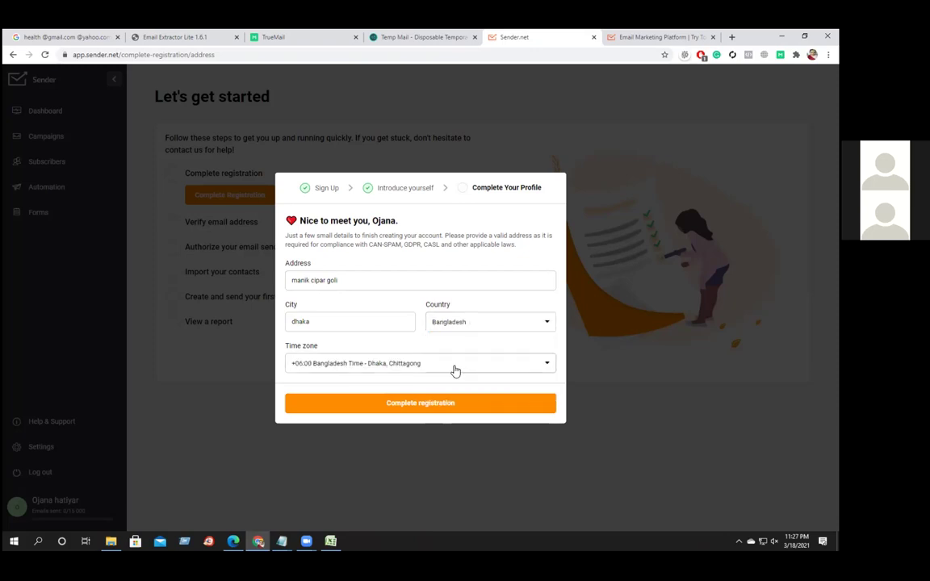
left_click(426, 403)
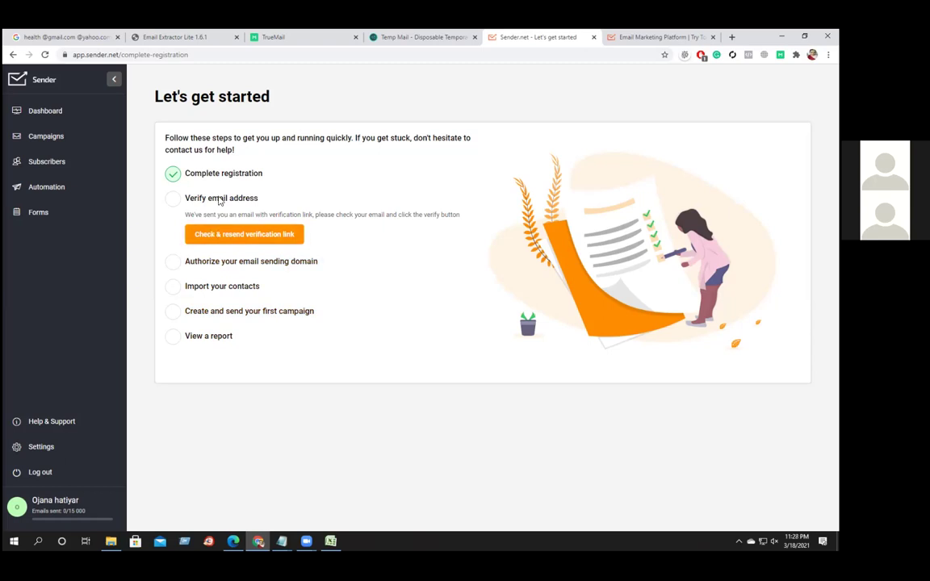
Resend Sender.net's verification link from the Check & resend dialog, then go to the temporary inbox.
left_click(244, 236)
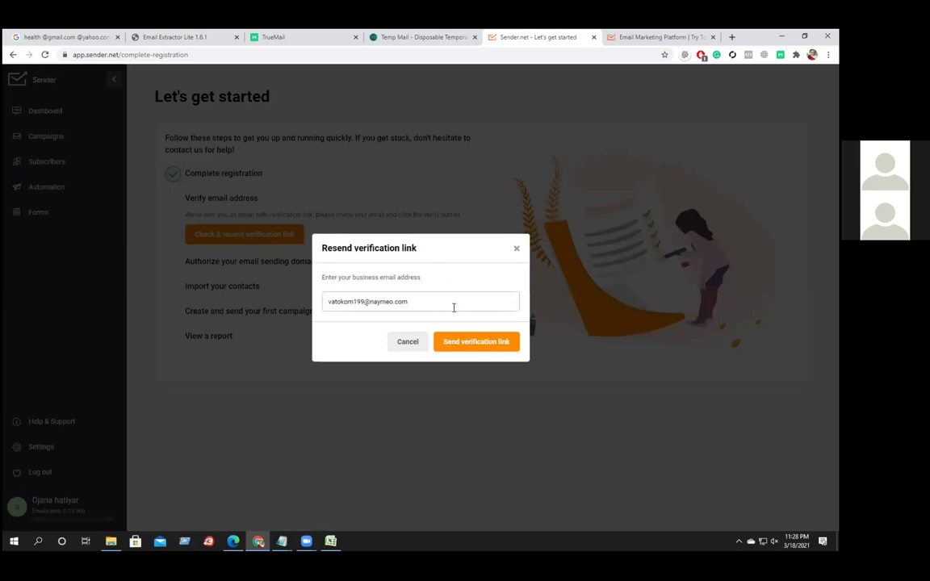
left_click(477, 343)
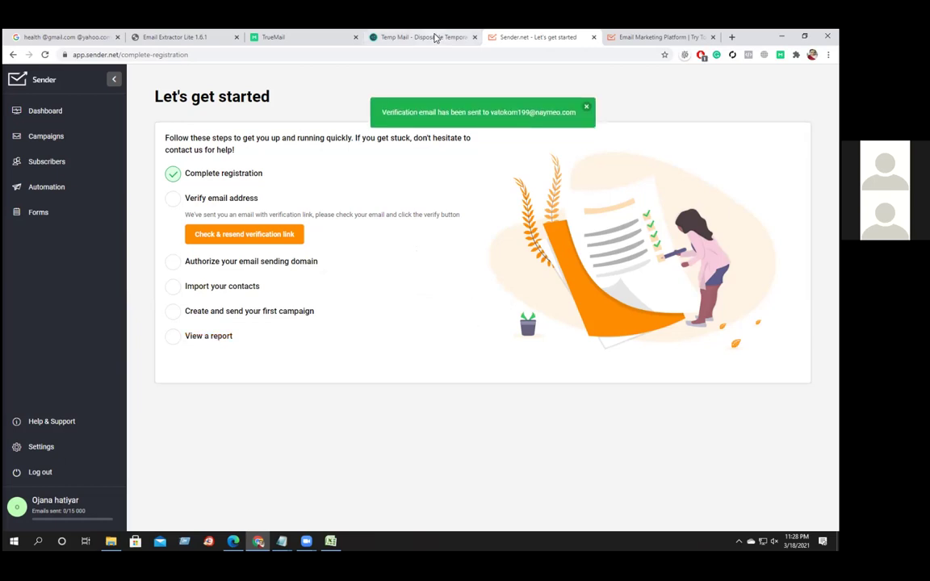
left_click(434, 37)
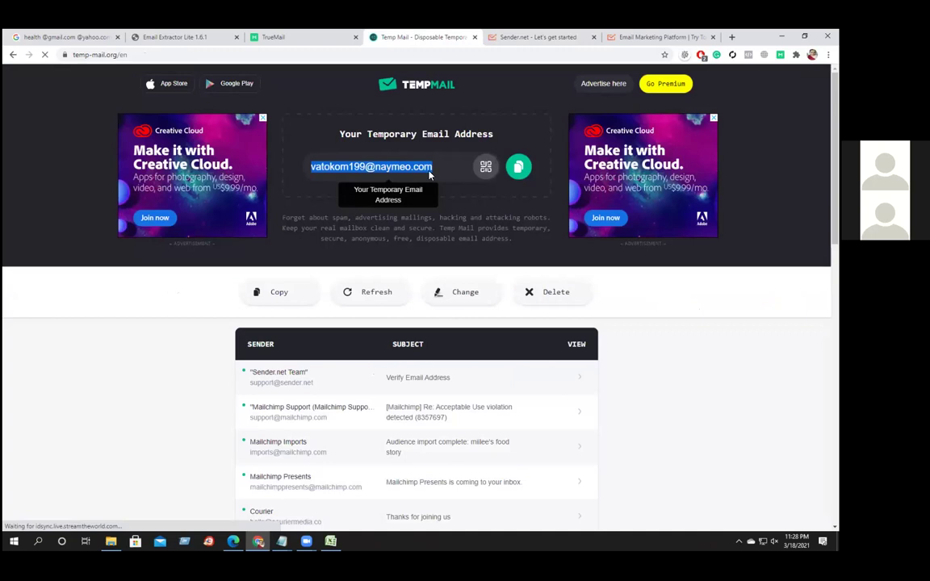
Open Sender.net's 'Verify Email Address' message and follow its Verify Email Address button.
left_click(428, 380)
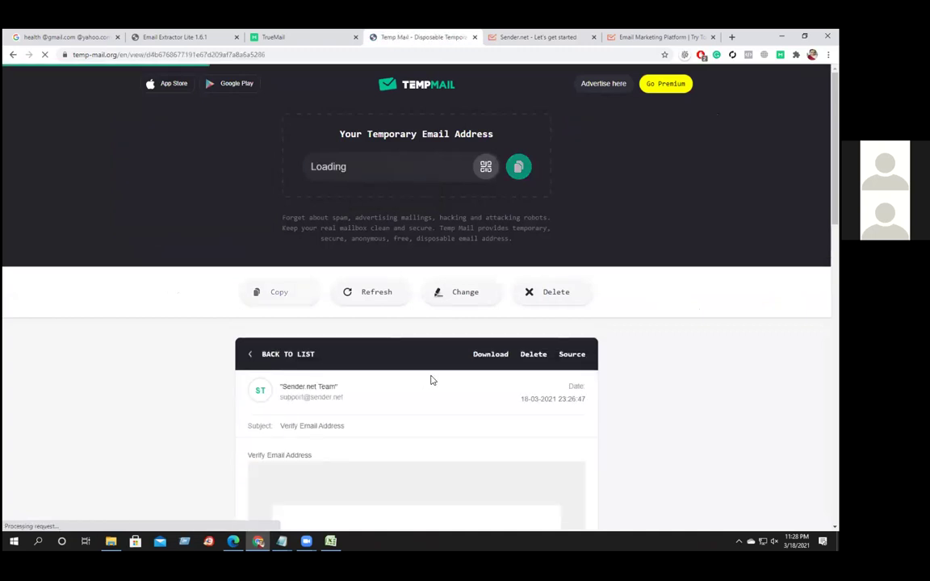
scroll(436, 376, "down", 3)
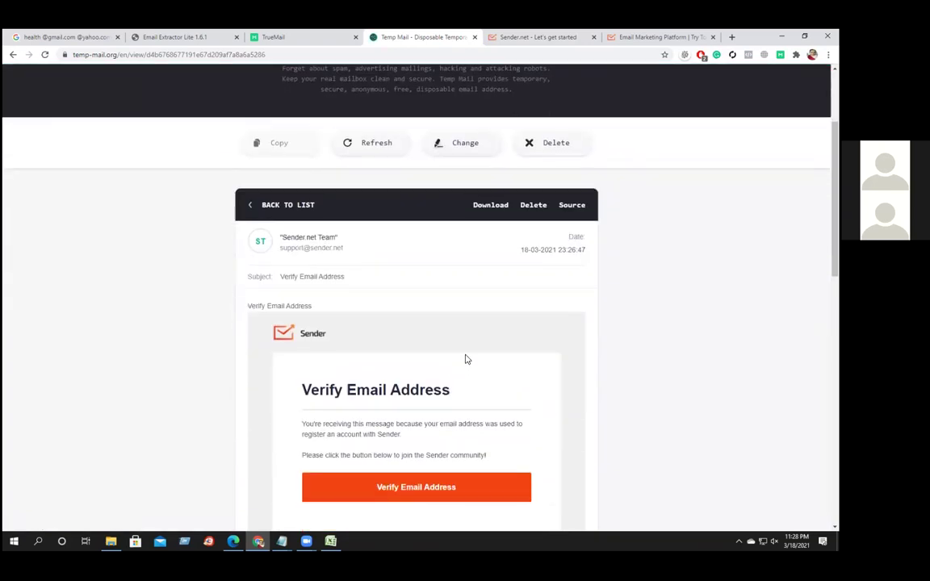
left_click(417, 480)
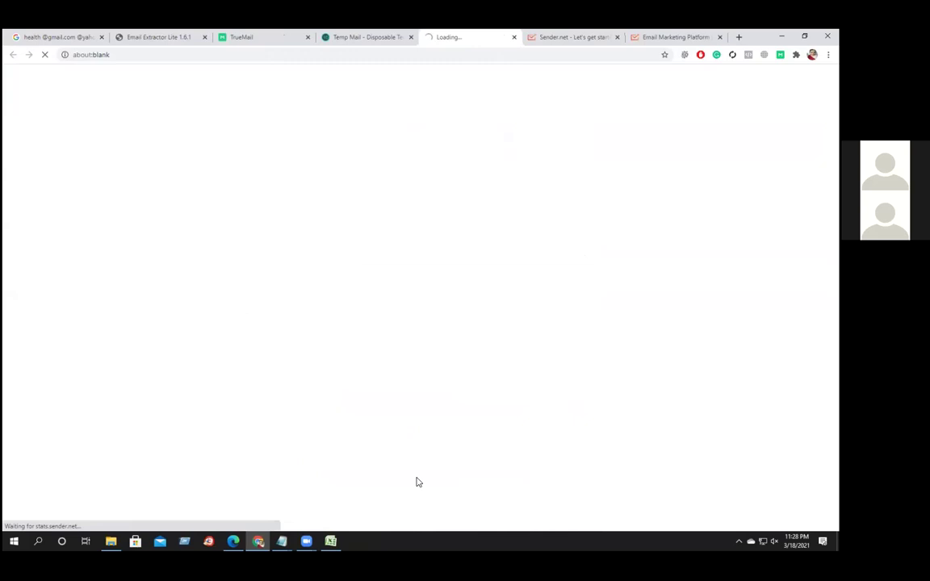
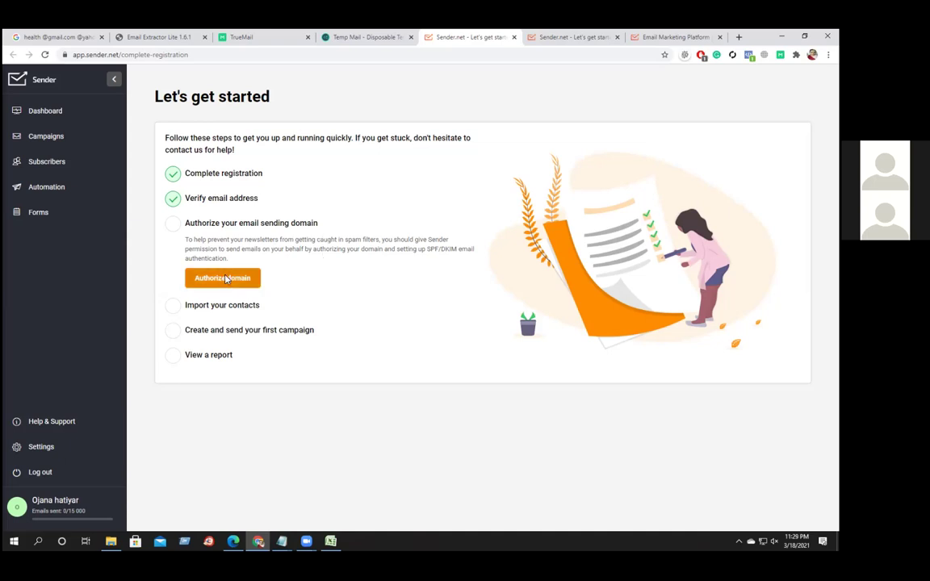
Start authorizing a sending domain and enter worldfood.com in the Domain field.
left_click(226, 279)
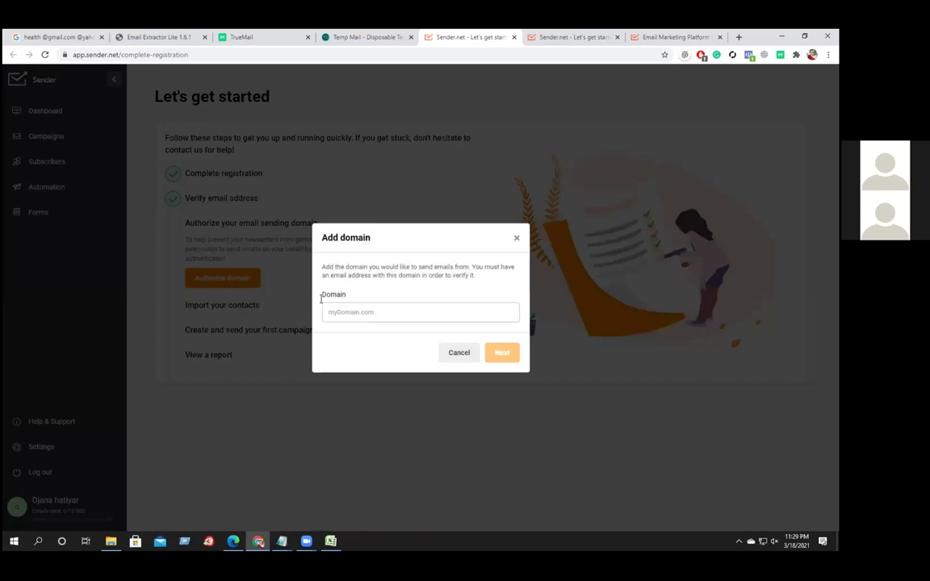
left_click(382, 307)
key("ctrl+v")
left_click(370, 312)
key("BackSpace")
key("BackSpace")
key("BackSpace")
key("BackSpace")
key("BackSpace")
key("BackSpace")
key("BackSpace")
key("BackSpace")
key("BackSpace")
key("BackSpace")
key("BackSpace")
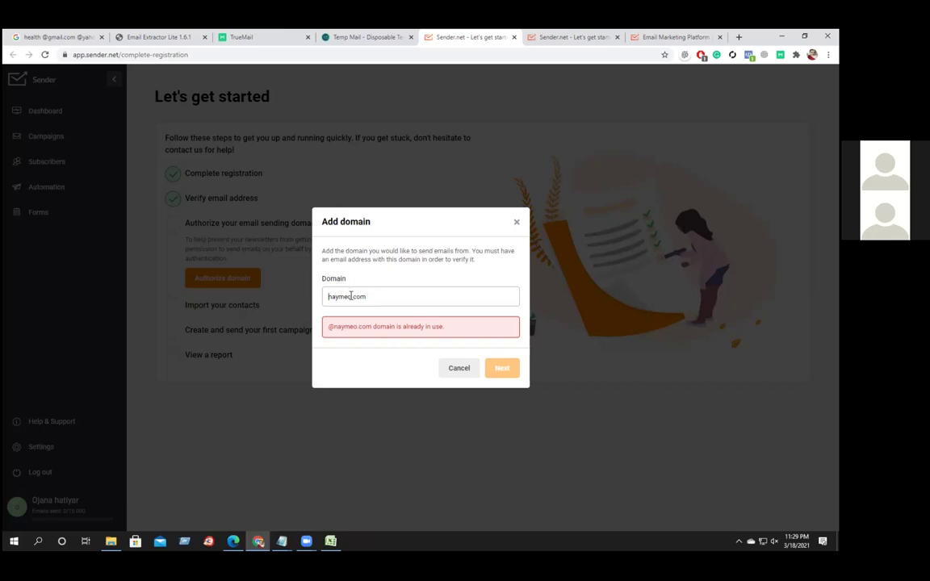
left_click_drag(351, 296, 311, 298)
type("wor")
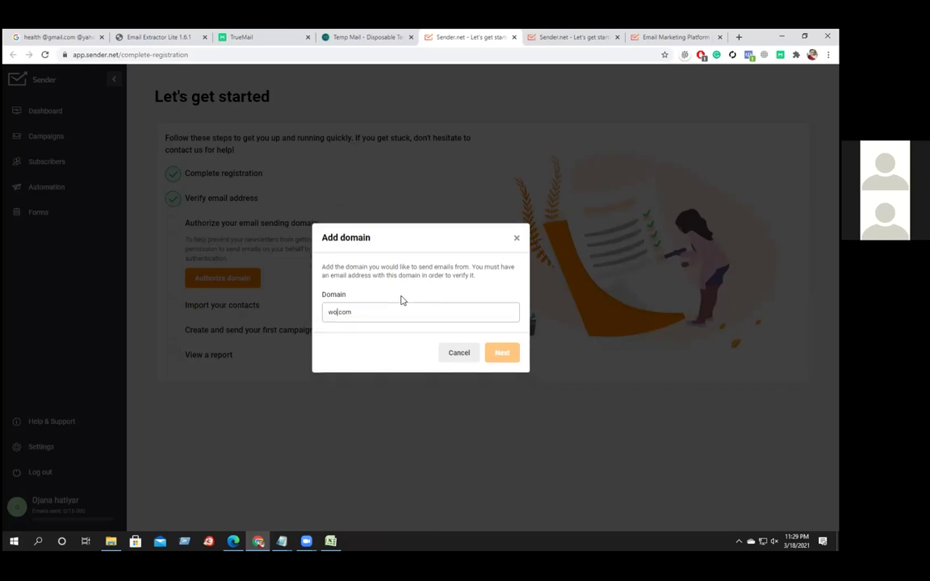
type("ld")
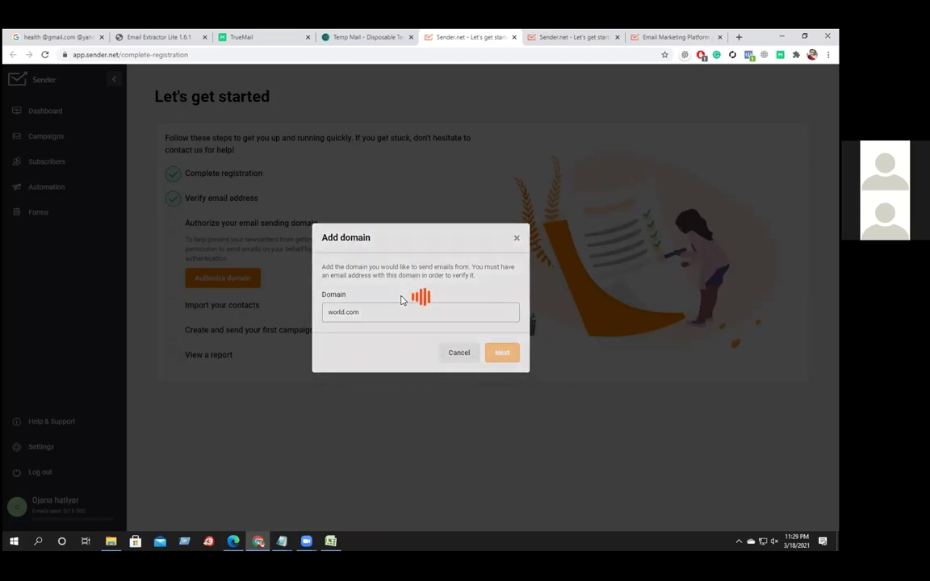
type("food")
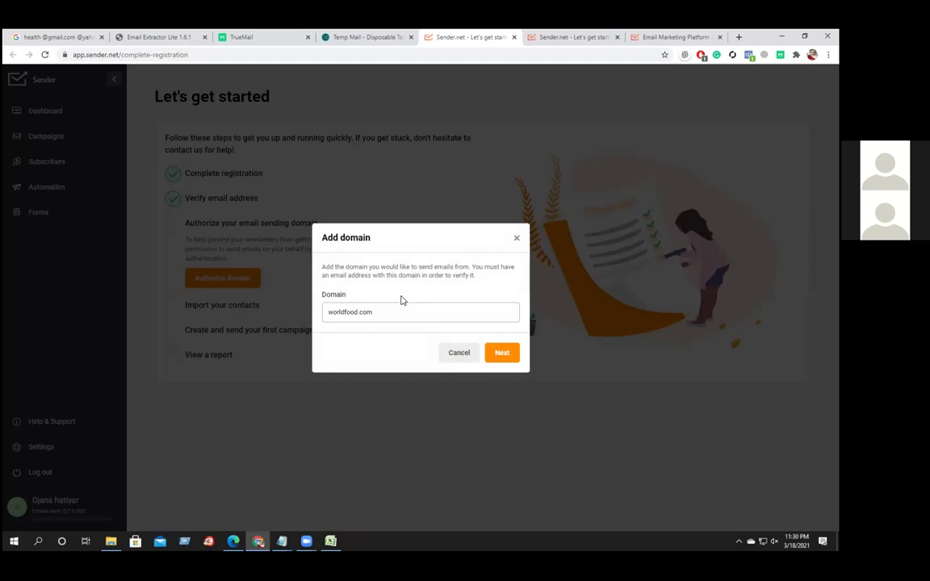
left_click(501, 354)
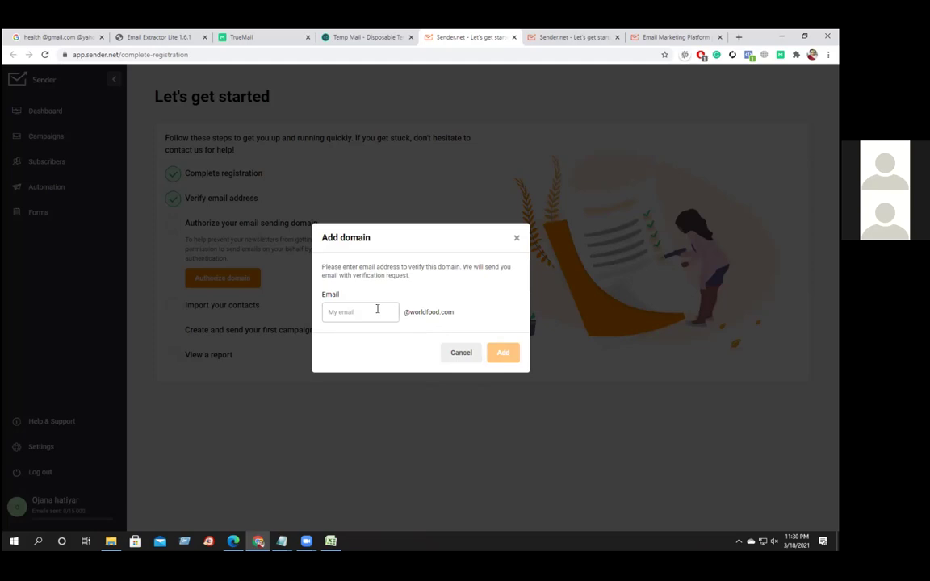
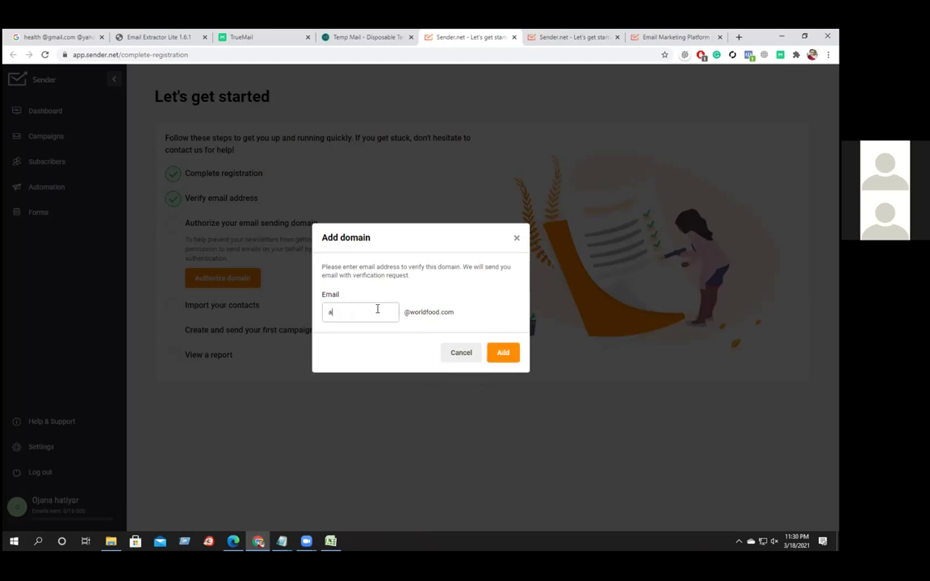
left_click(506, 355)
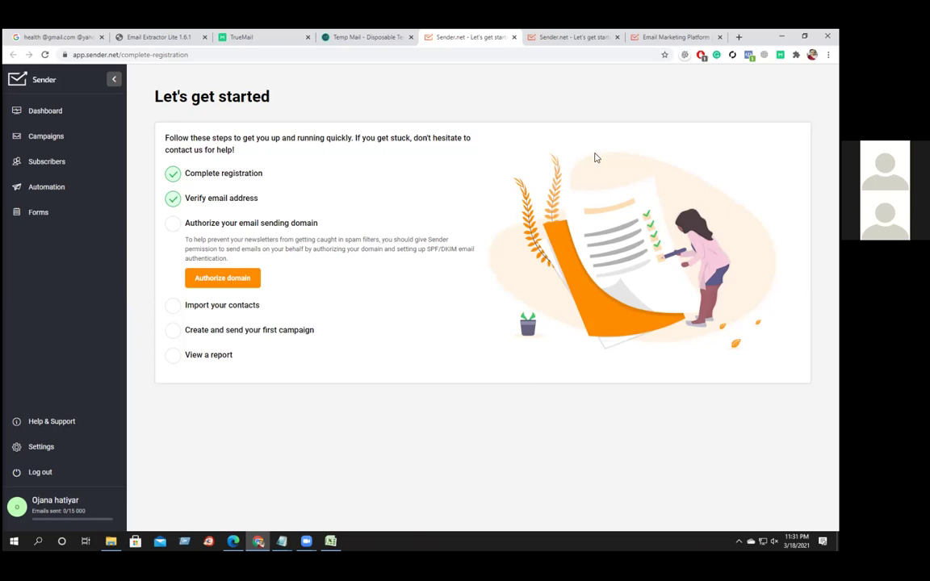
Close the duplicate Sender.net and Email Marketing Platform tabs and open a new tab.
left_click(617, 37)
left_click(616, 37)
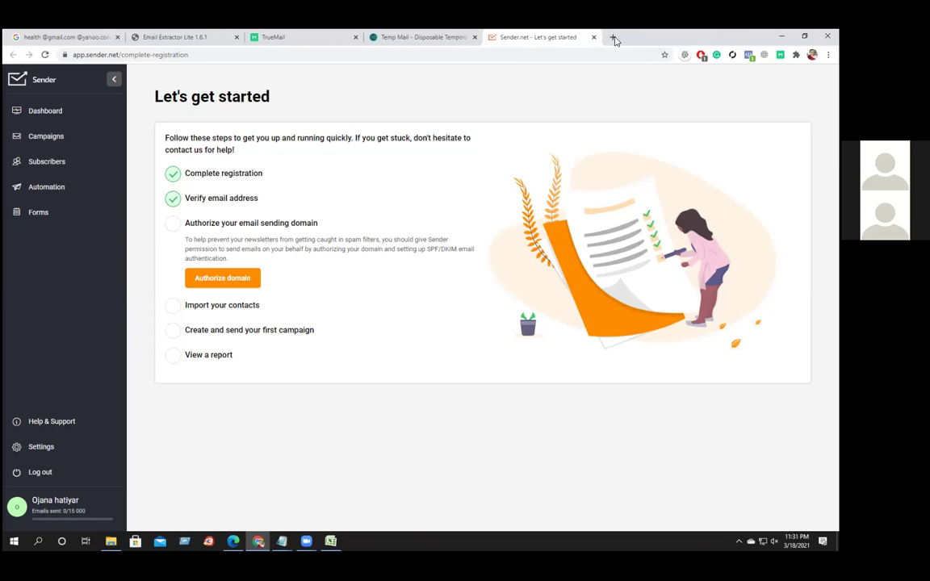
left_click(615, 38)
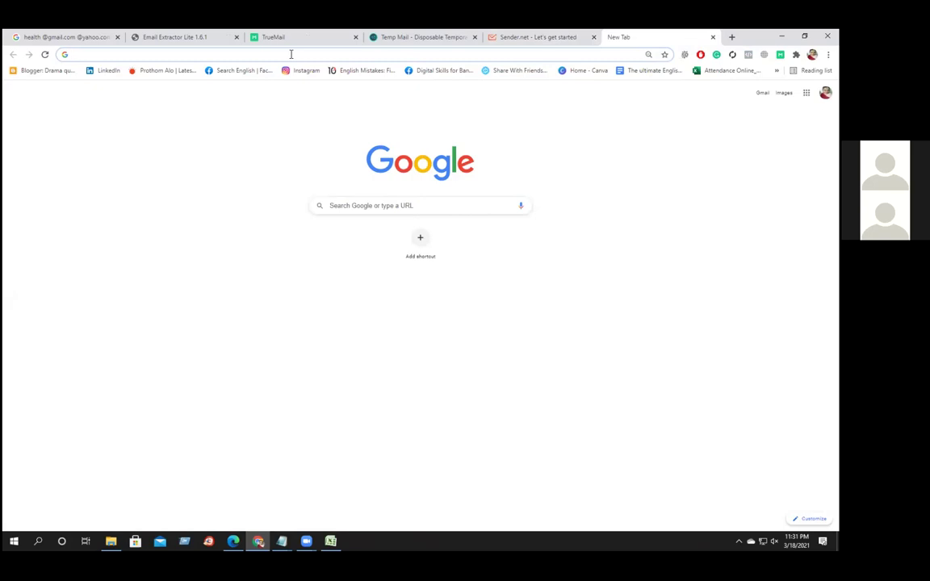
Search Google for 'tampmail generator' and open the Email Generator result in a background tab.
left_click(290, 54)
type("tamp")
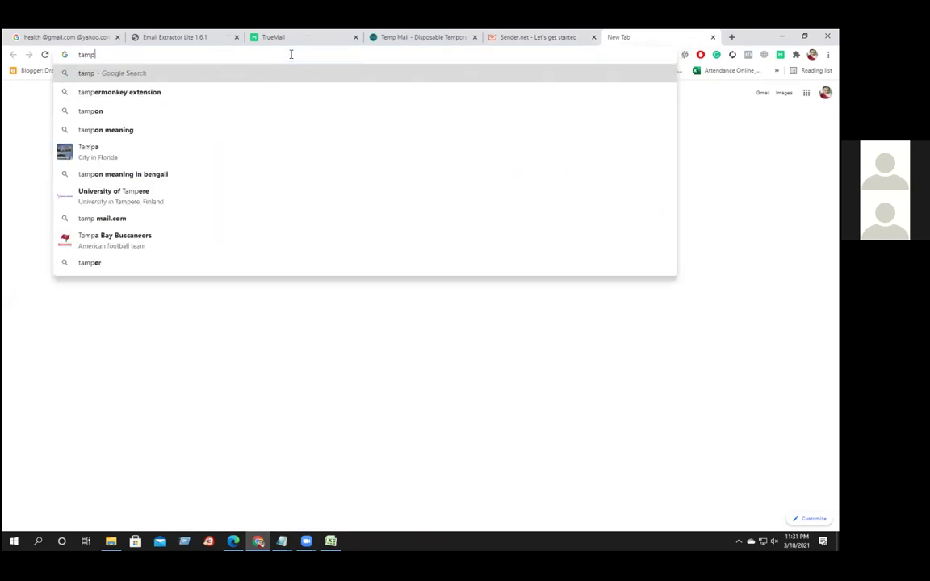
type("mail")
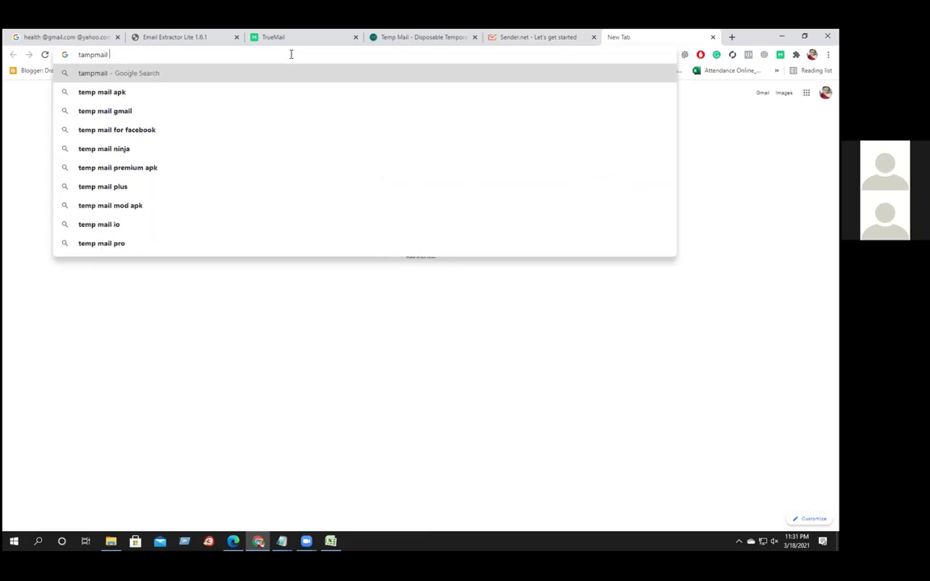
type("ge")
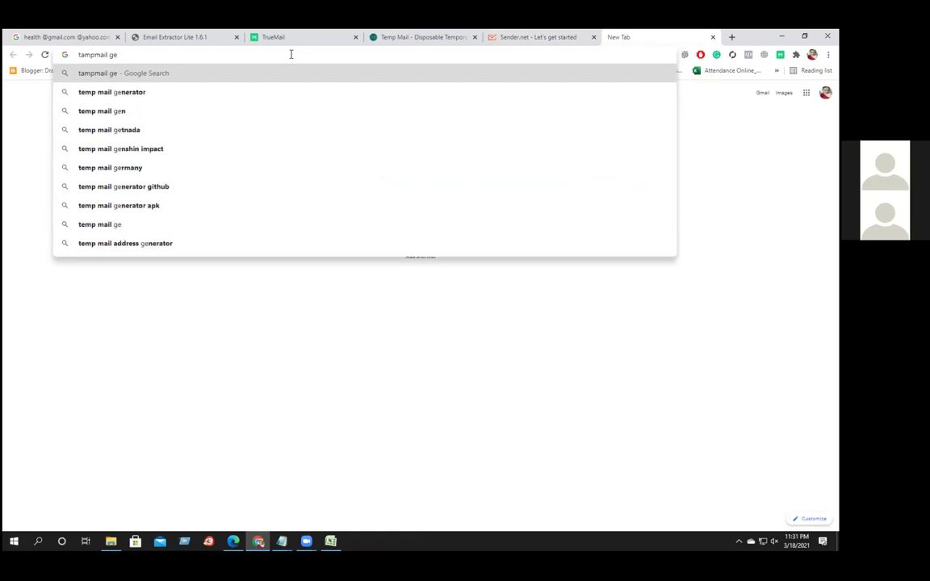
type("nerator")
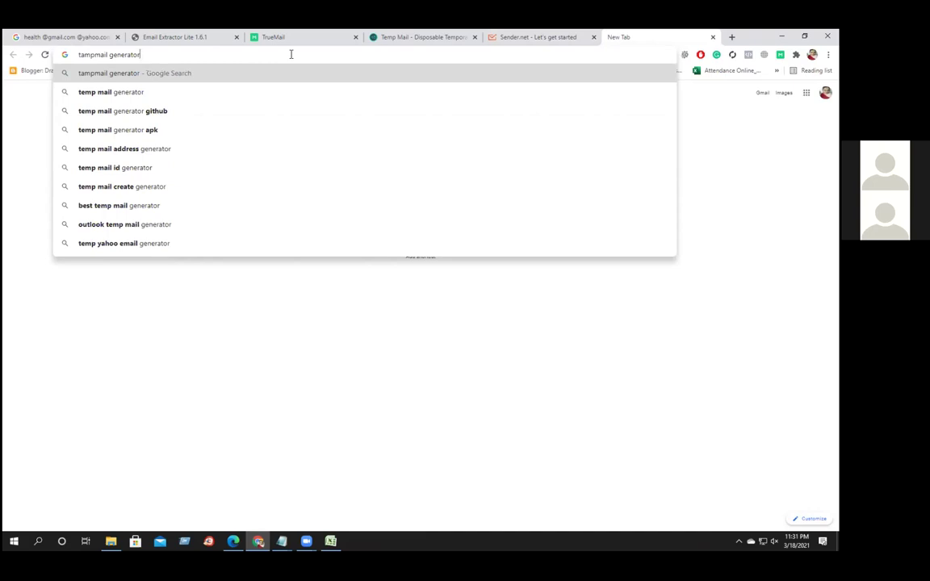
key("Return")
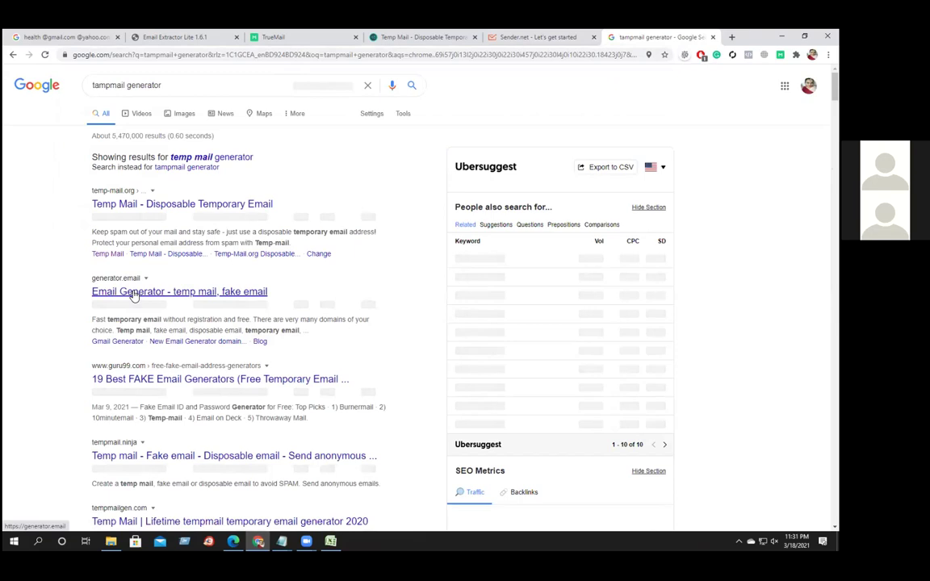
middle_click(133, 295)
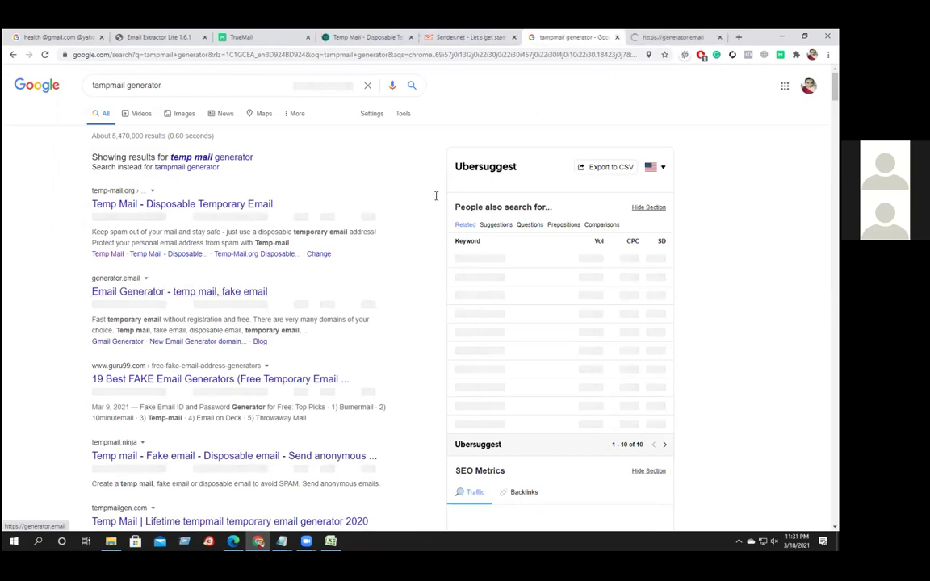
Switch the generator.email address to the tvlagu.com domain, copy it, and return to Sender.net.
left_click(675, 38)
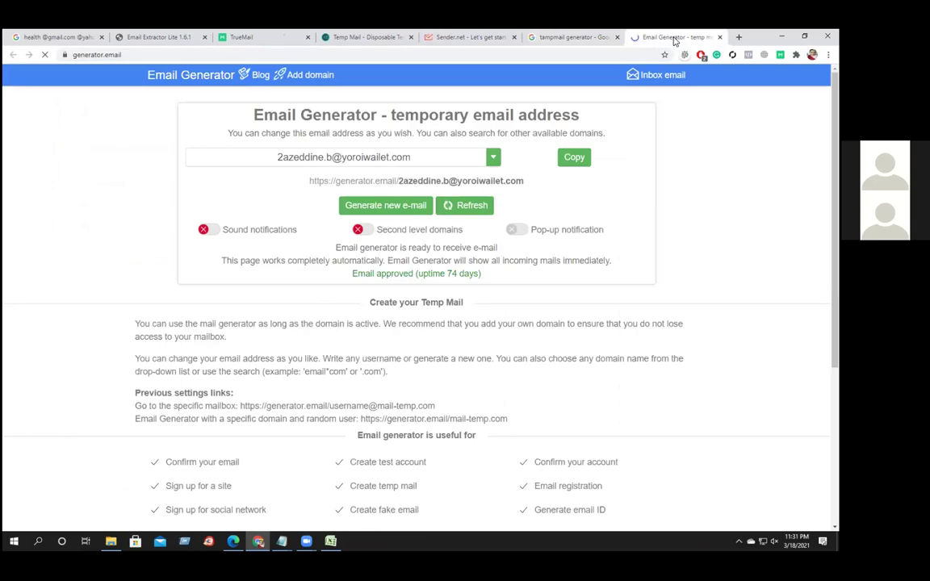
left_click(492, 158)
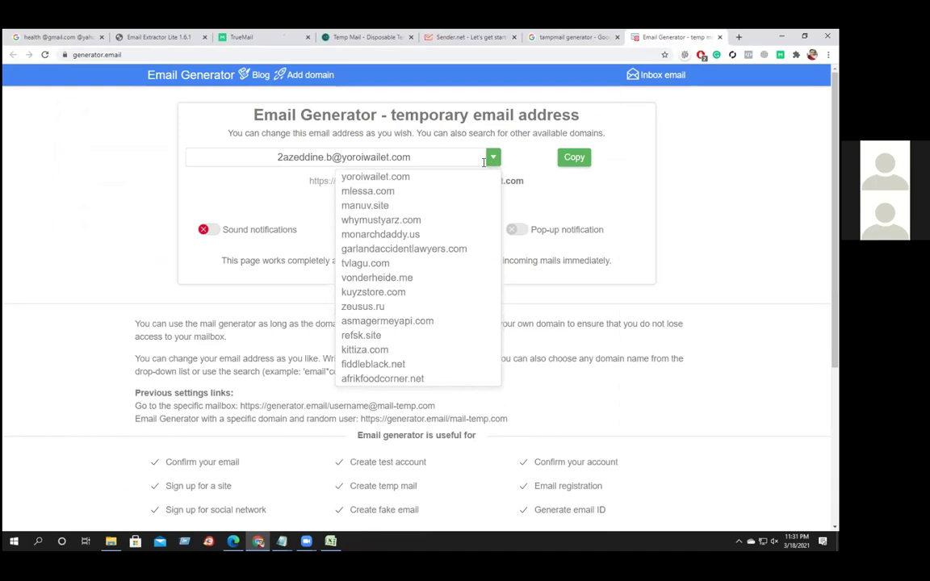
left_click(379, 265)
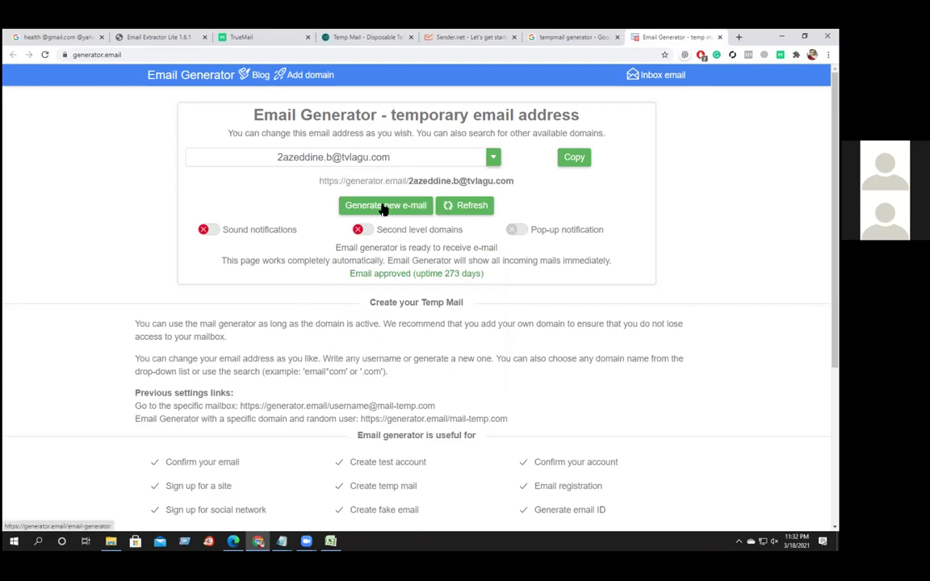
left_click(574, 158)
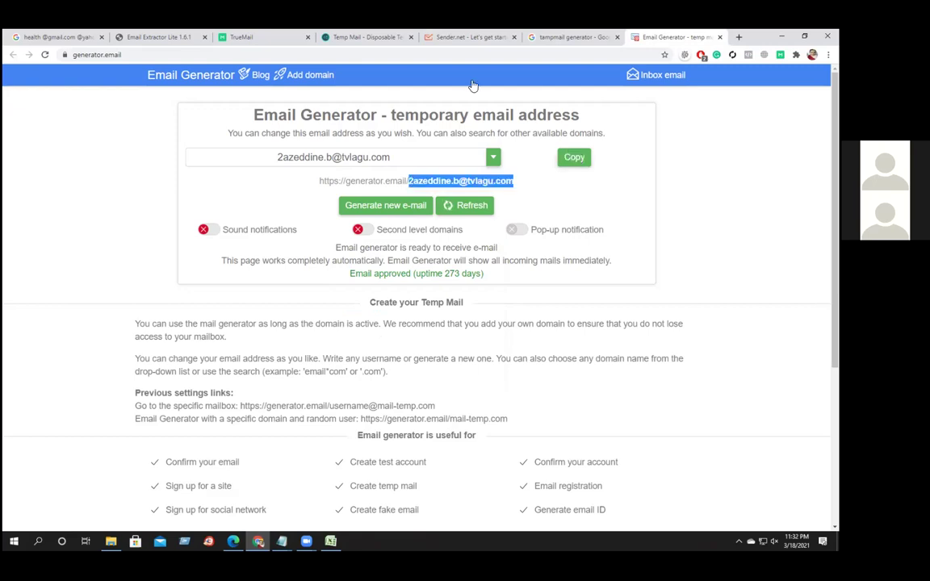
left_click(465, 36)
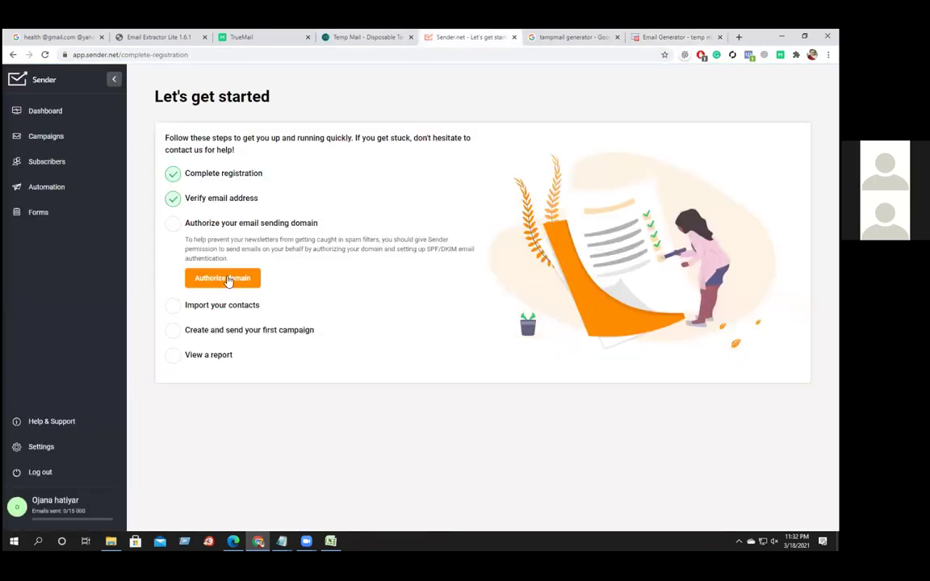
Authorize a domain again, trimming the pasted temporary address down to tvlagu.com.
left_click(226, 279)
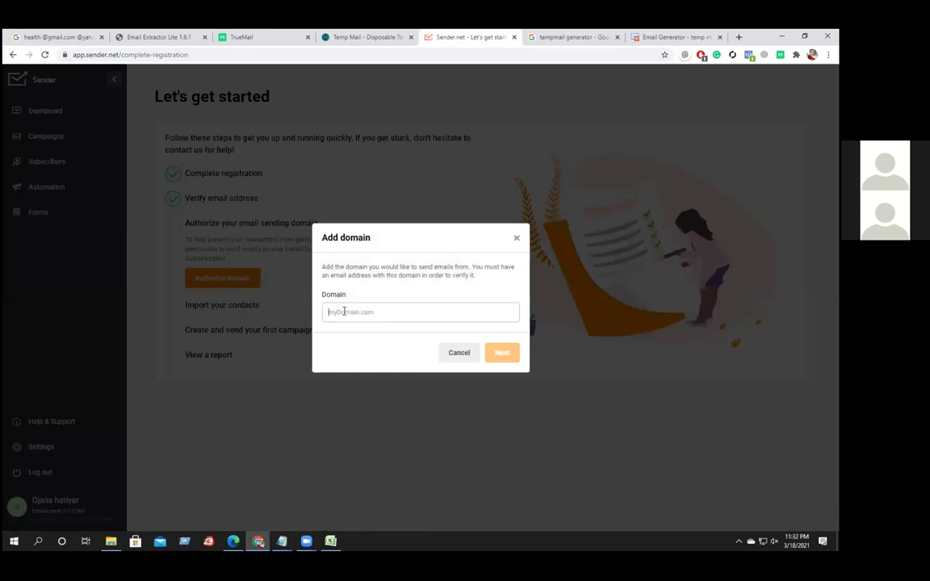
key("ctrl+v")
left_click(368, 312)
key("shift+Home")
key("BackSpace")
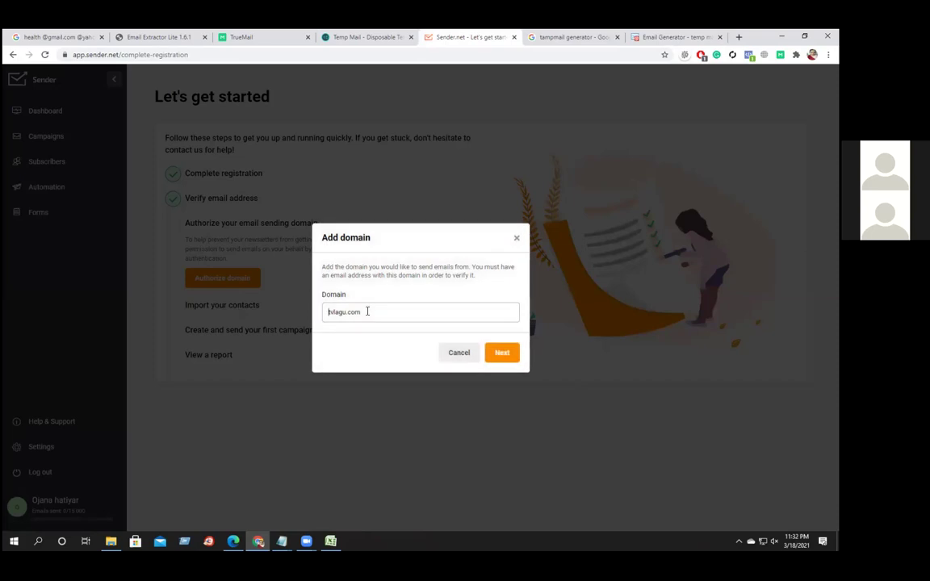
Use the temporary address's username as the verification email and add the domain.
left_click(503, 354)
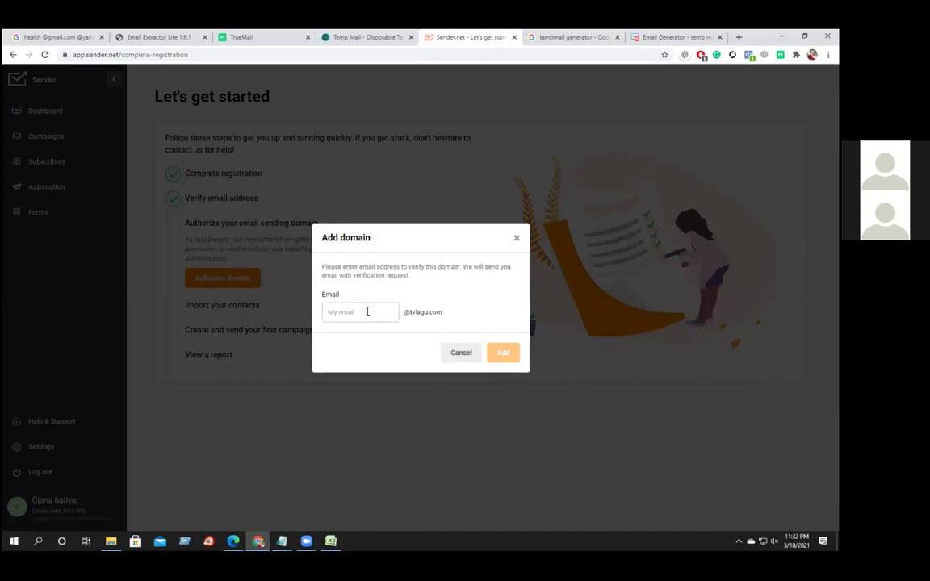
key("ctrl+v")
key("BackSpace")
key("BackSpace")
key("BackSpace")
key("BackSpace")
key("BackSpace")
key("BackSpace")
key("BackSpace")
key("BackSpace")
key("BackSpace")
key("BackSpace")
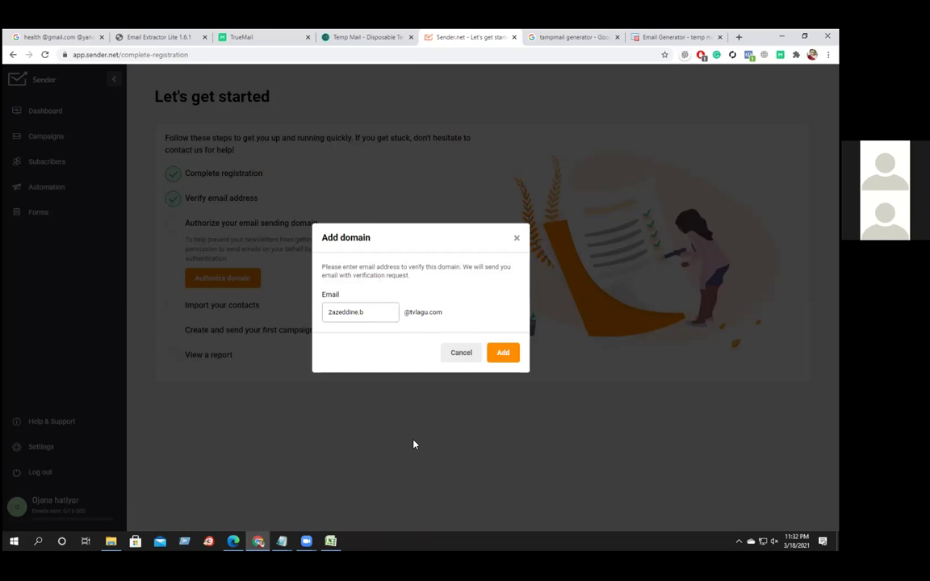
left_click(504, 356)
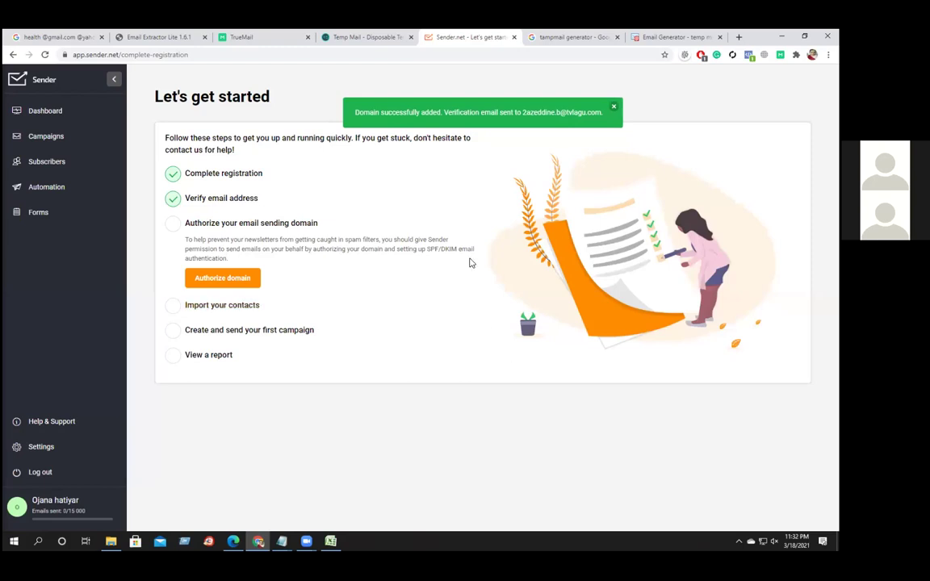
Follow the domain verification link in the temporary inbox's email.
left_click(666, 37)
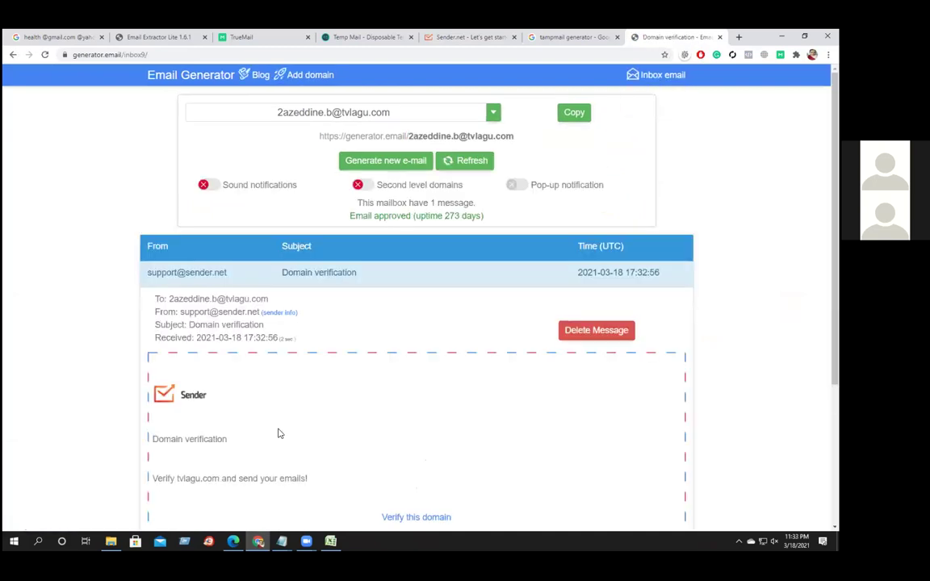
scroll(339, 359, "down", 2)
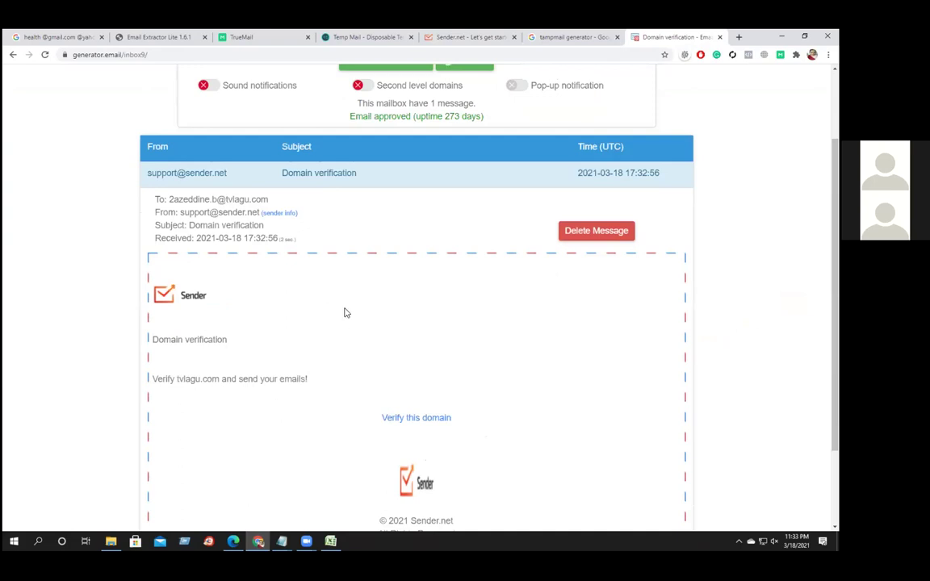
scroll(343, 319, "down", 2)
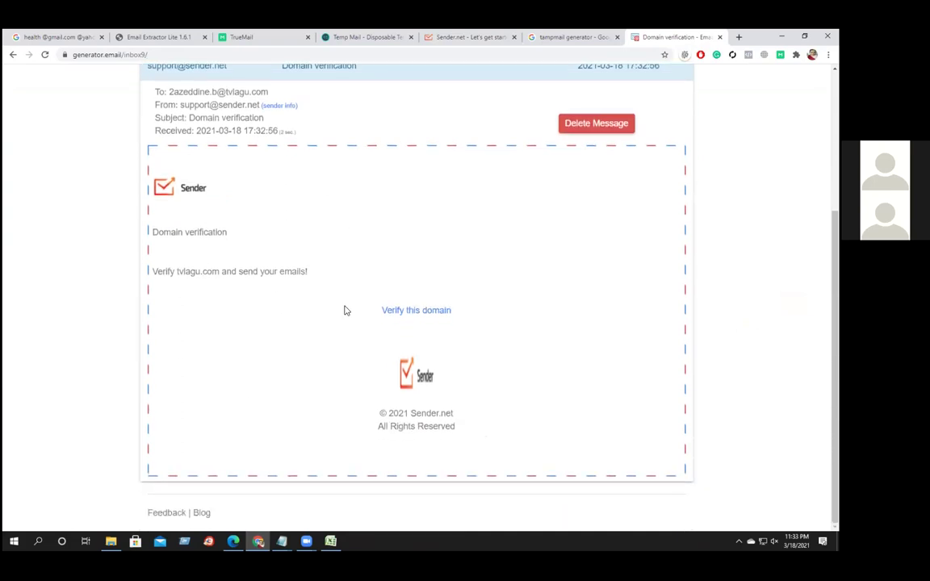
left_click(414, 315)
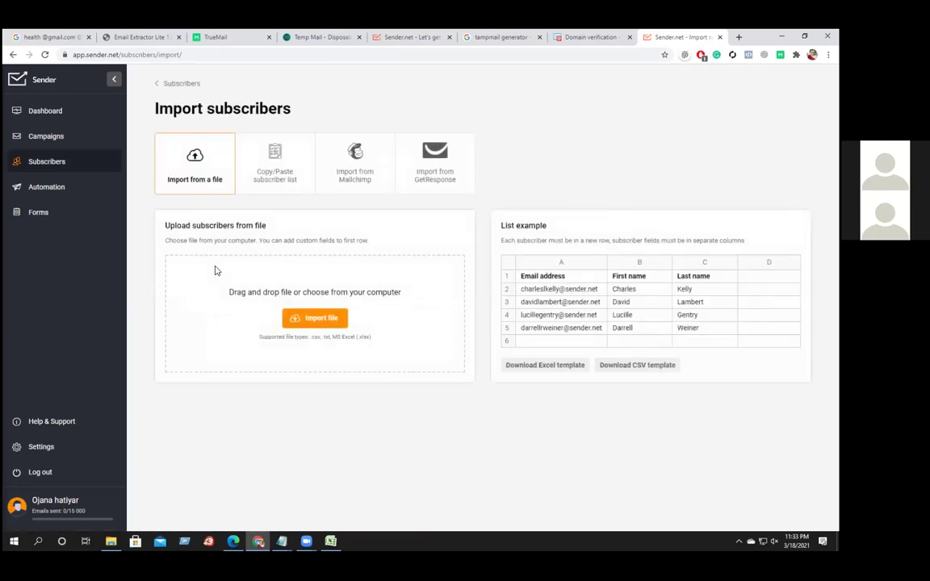
Paste the mail.csv addresses from Notepad into the Copy/Paste subscriber list and submit them.
left_click(277, 158)
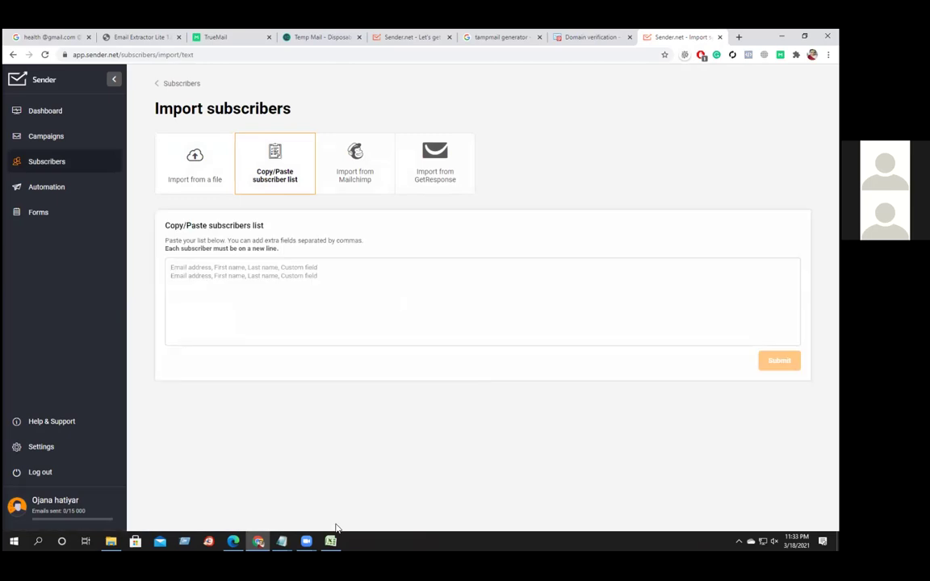
left_click(281, 540)
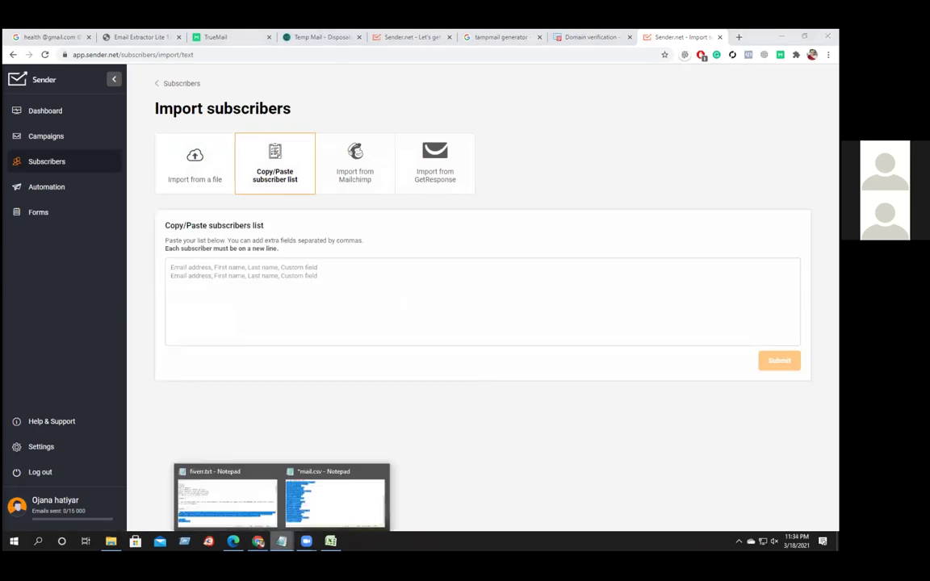
left_click(314, 511)
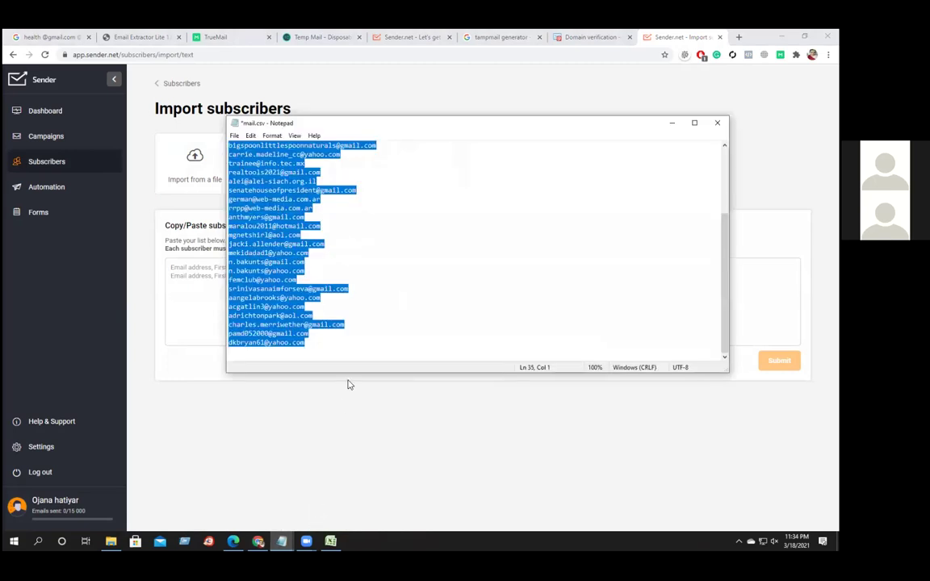
left_click(670, 124)
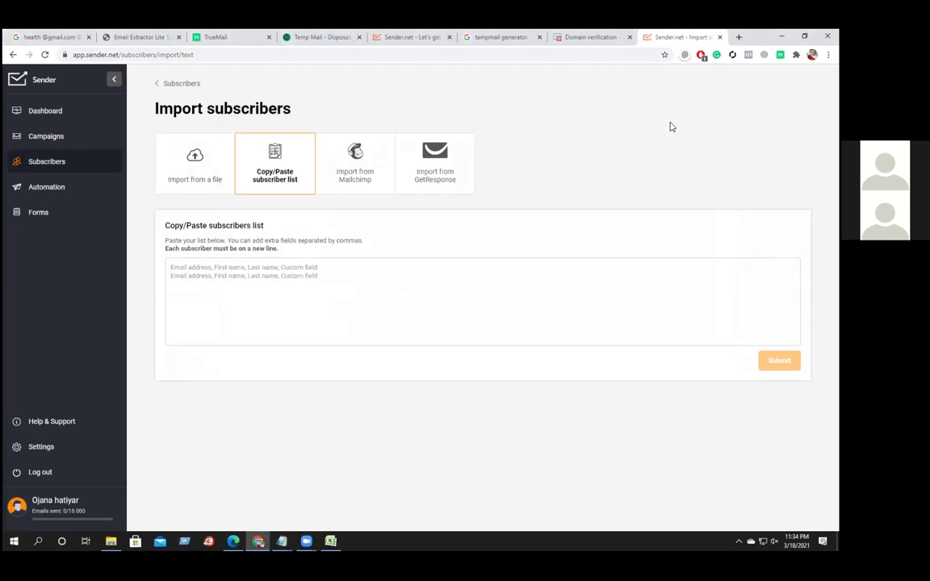
left_click(255, 282)
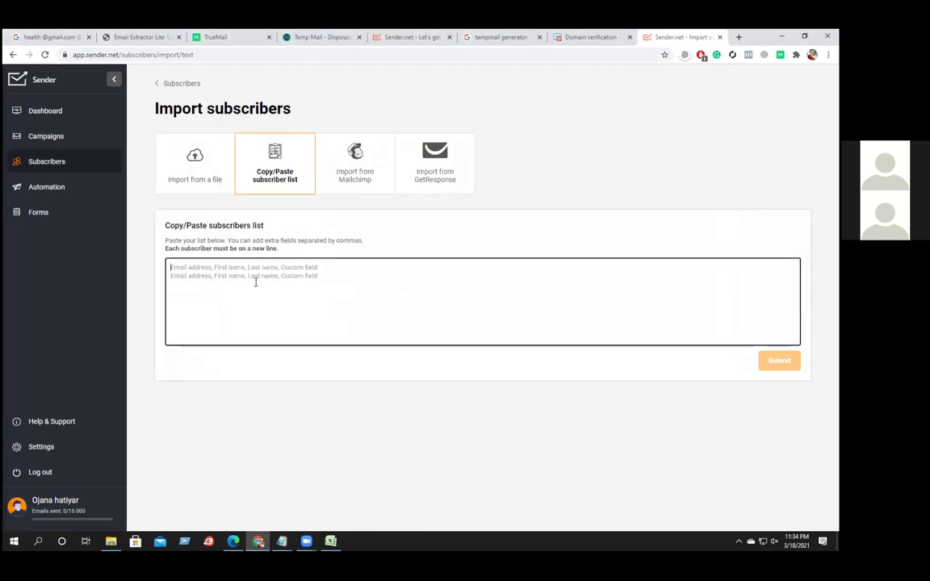
key("ctrl+v")
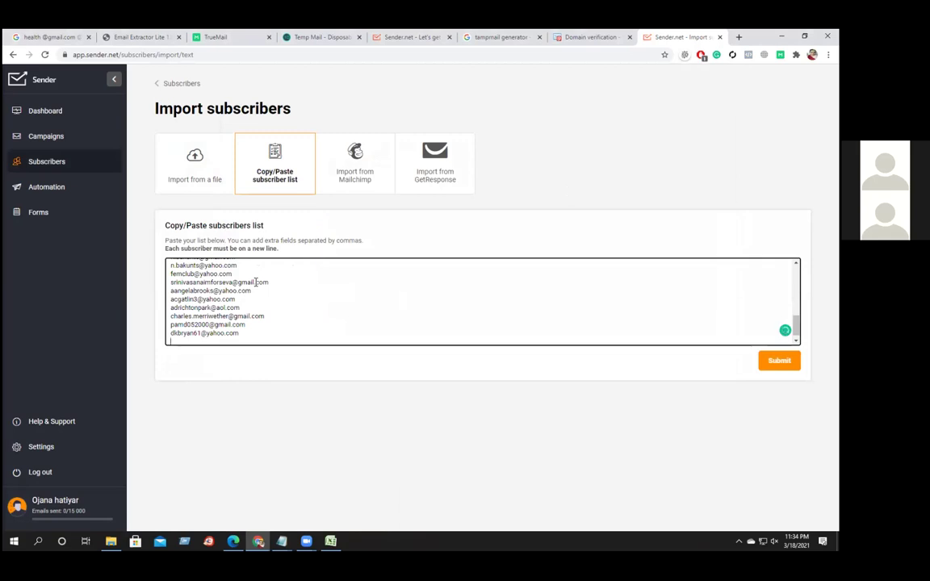
key("BackSpace")
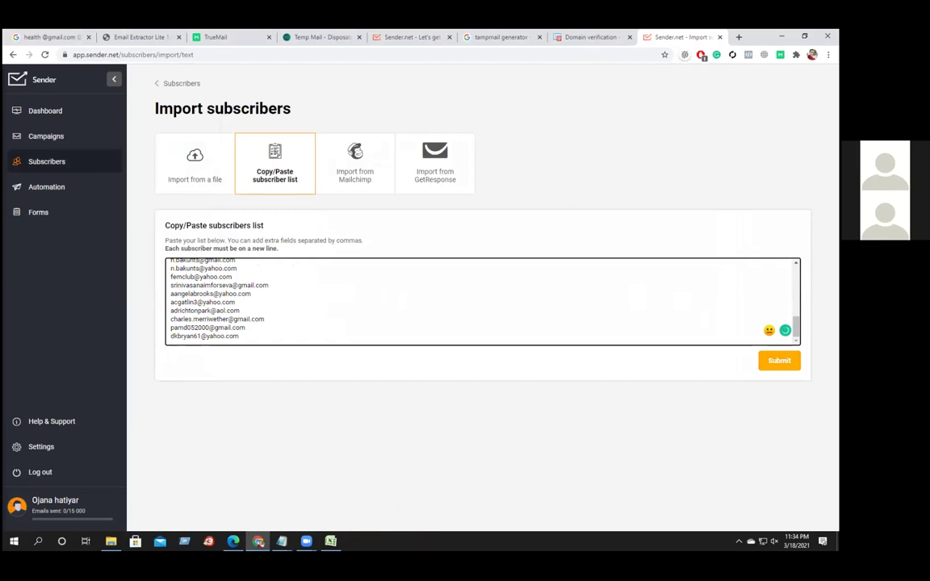
key("Tab")
key("Return")
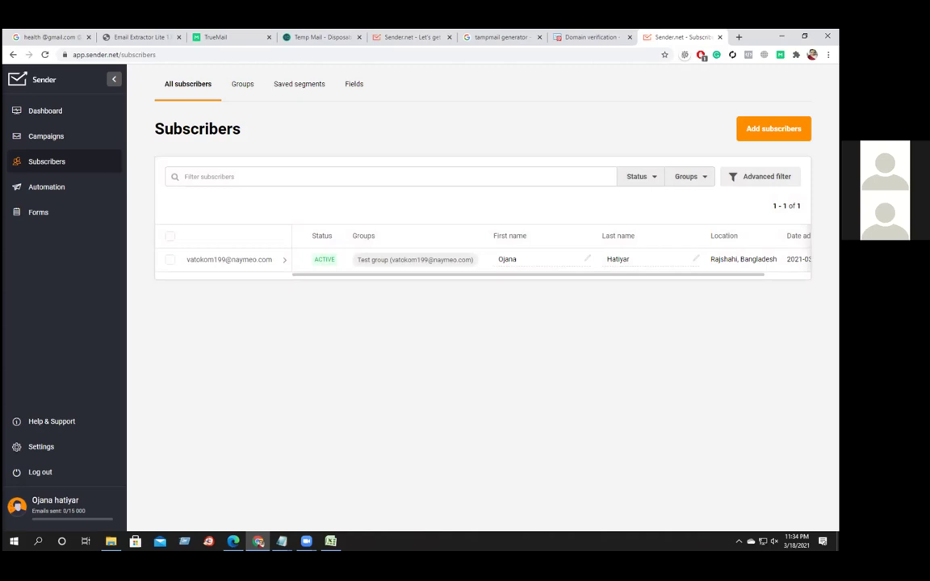
Return to the Subscribers list and scroll through the 35 active subscribers.
left_click(774, 128)
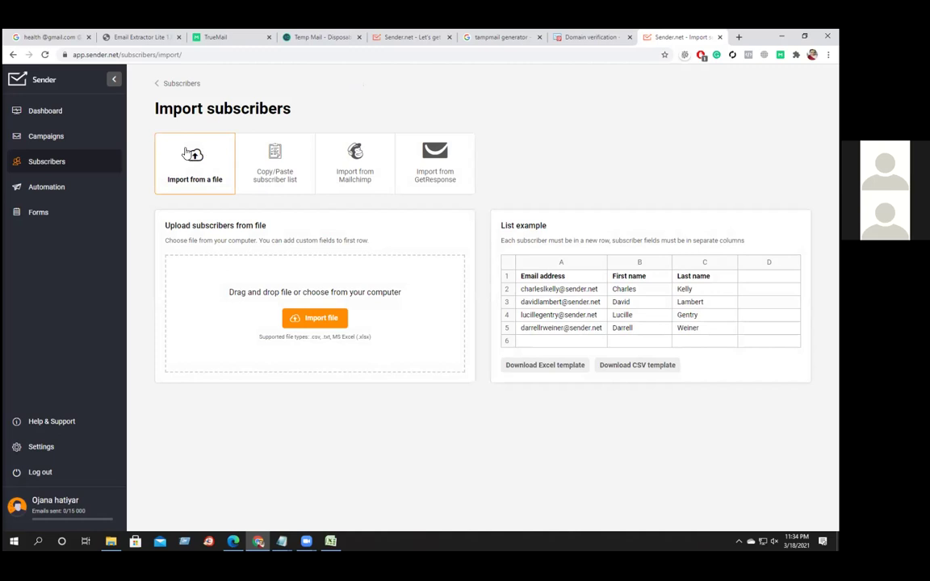
left_click(114, 79)
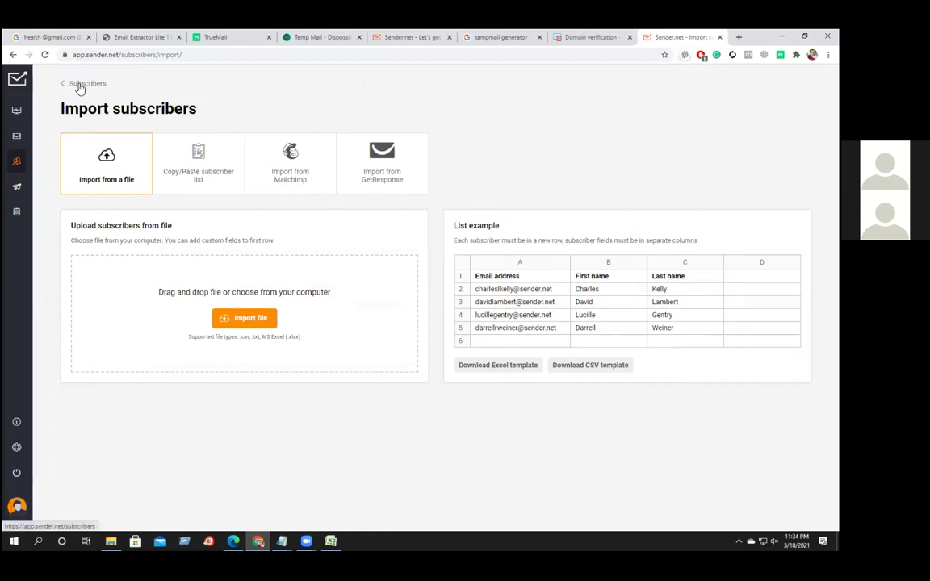
left_click(81, 86)
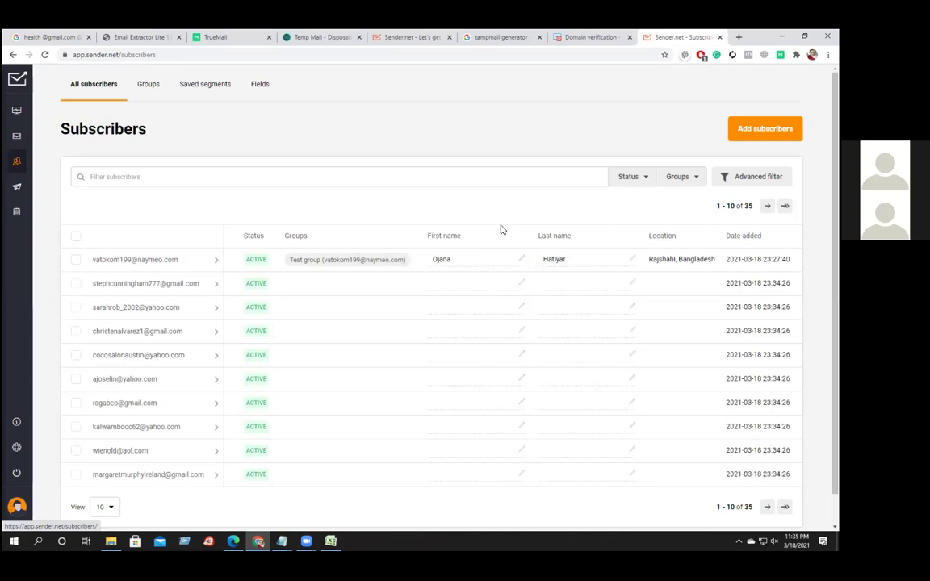
scroll(467, 208, "down", 1)
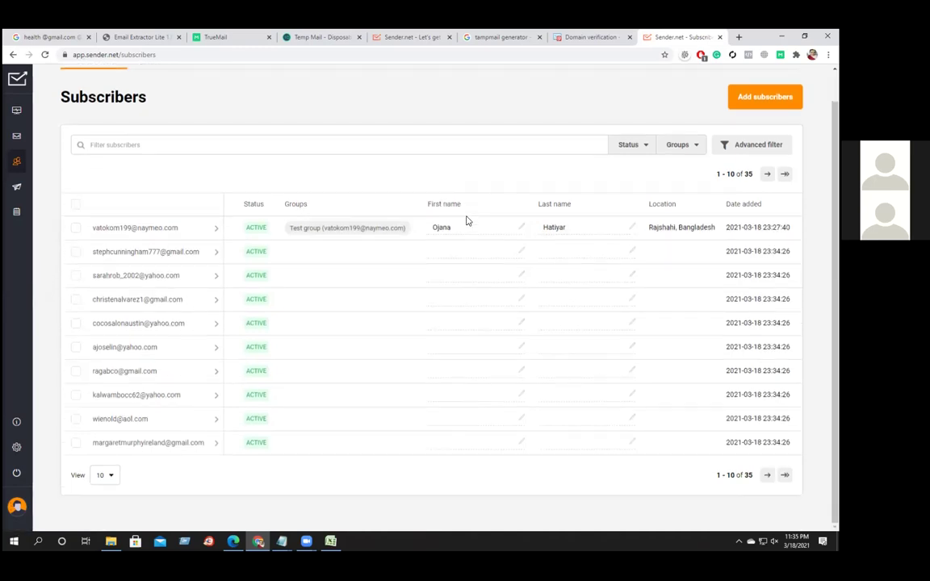
scroll(465, 242, "up", 1)
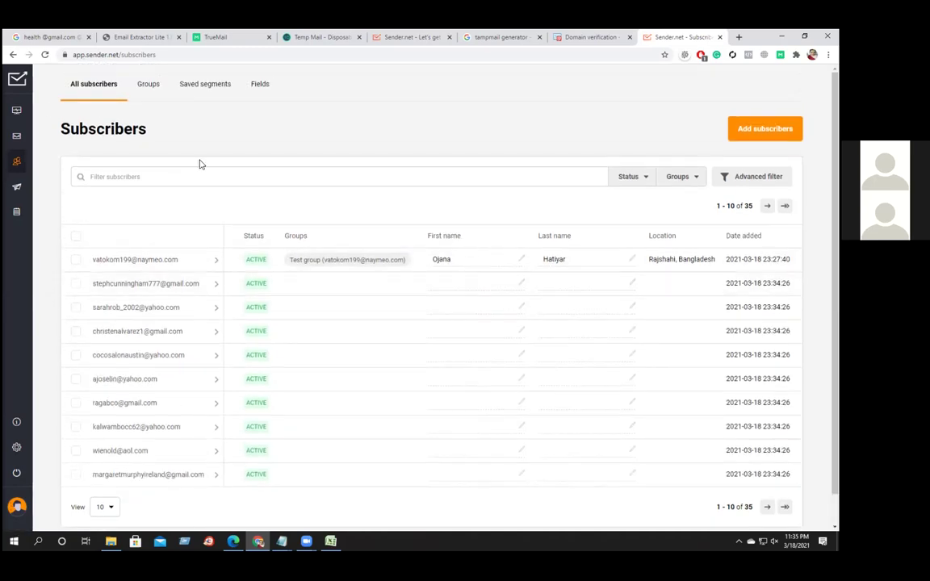
mouse_move(27, 95)
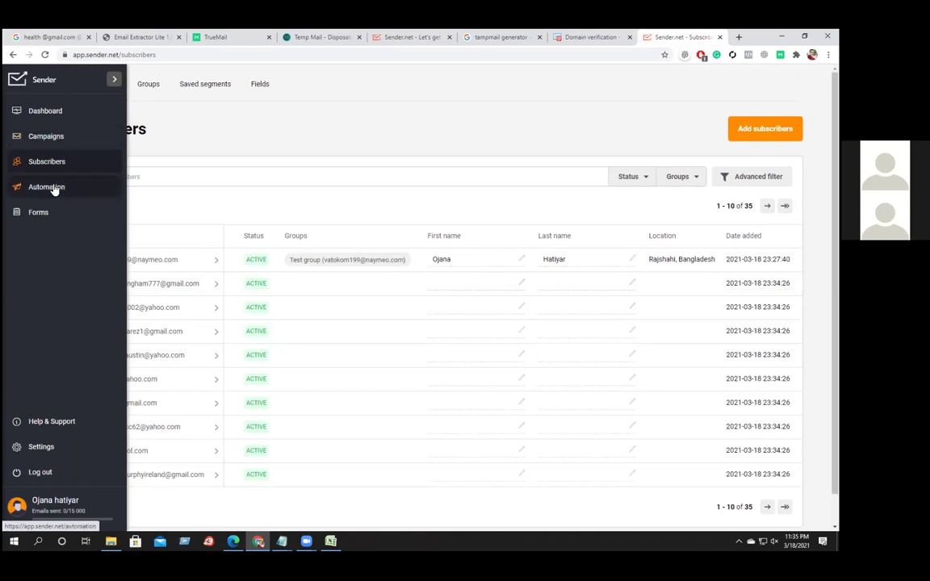
From the Dashboard, expand 'Create and send your first campaign' and create a campaign.
left_click(63, 111)
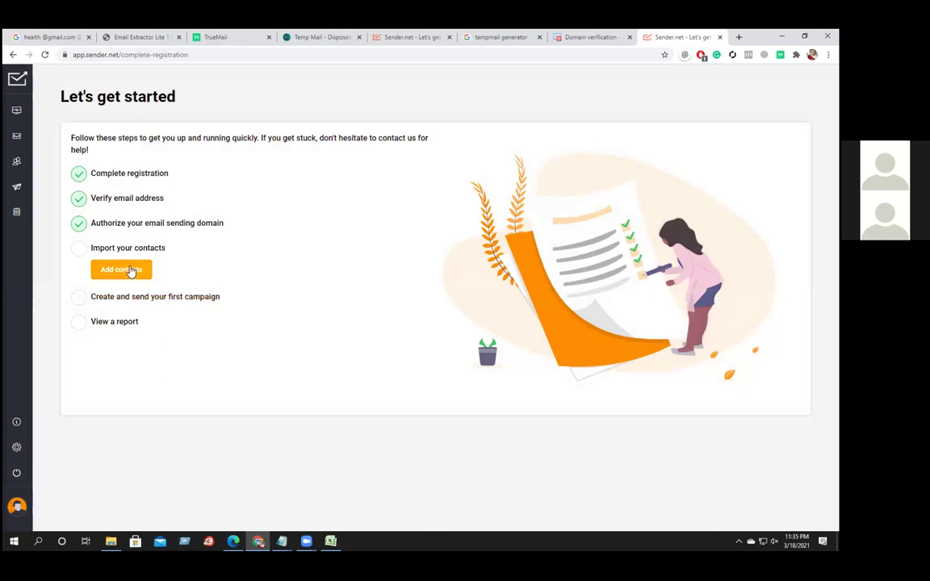
left_click(141, 297)
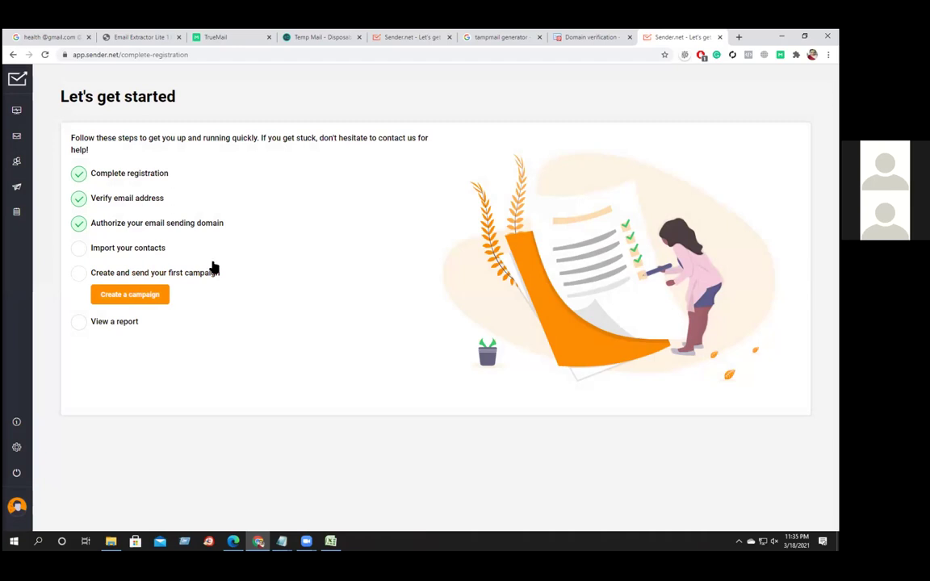
left_click(137, 295)
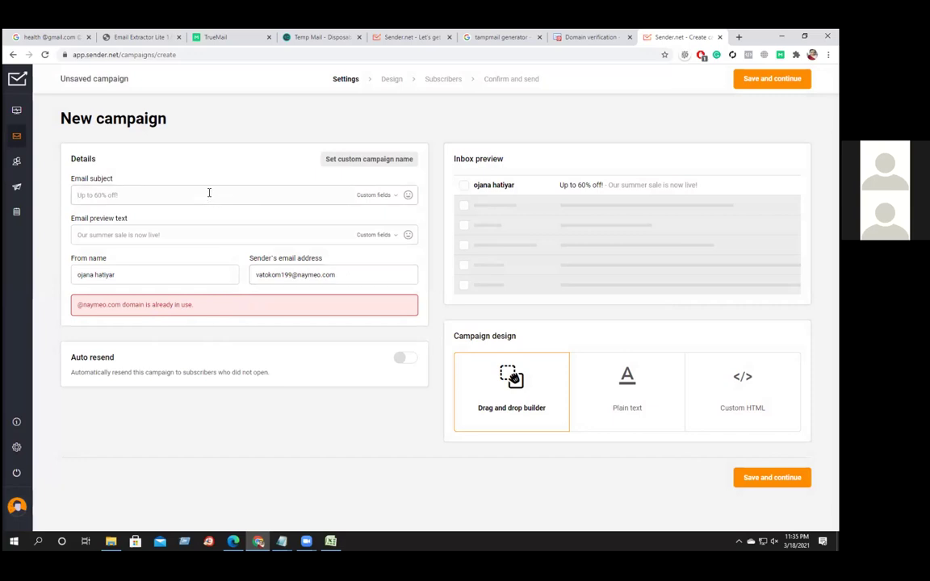
Enter 'test mail' as the subject and copy the tvlagu.com temporary address from generator.email.
type("te")
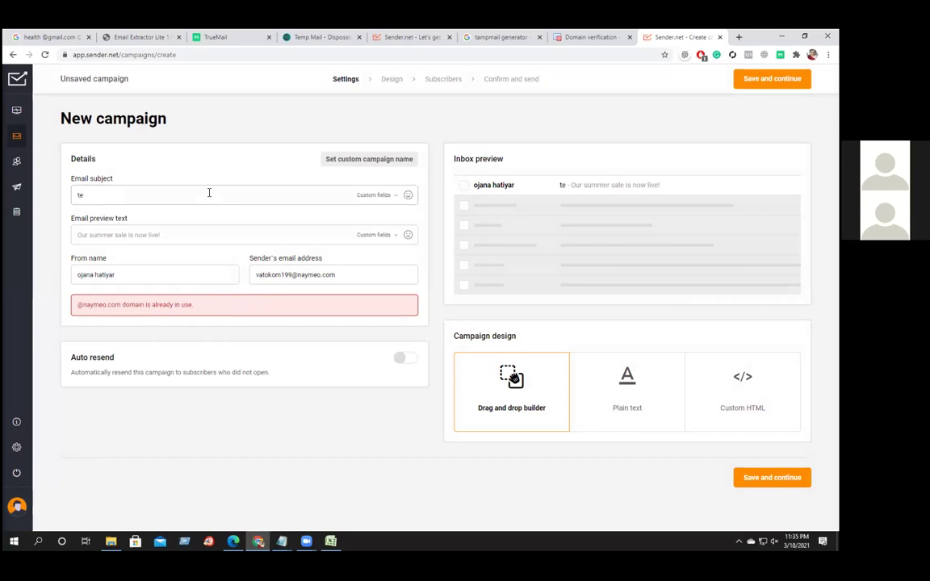
type("st mail")
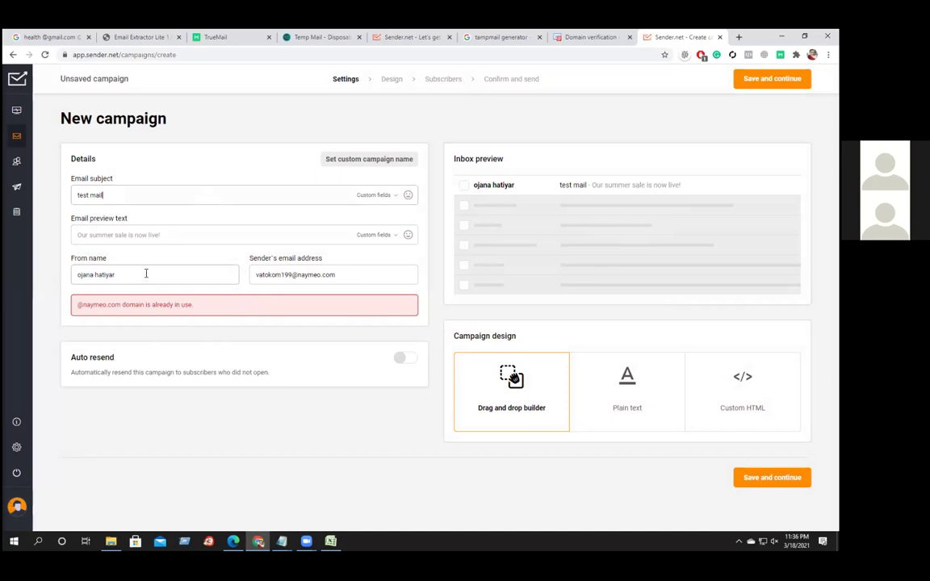
left_click(578, 40)
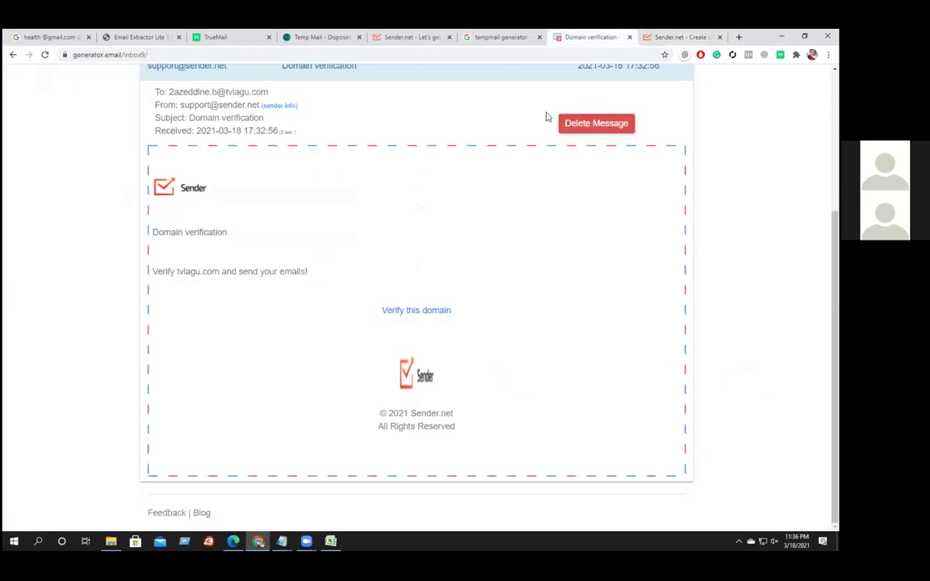
scroll(338, 222, "up", 3)
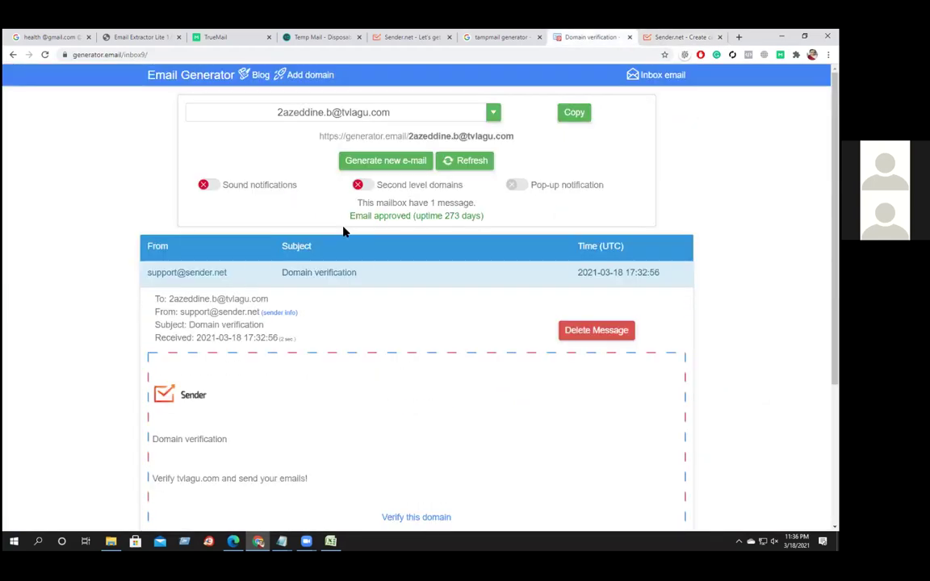
left_click(573, 116)
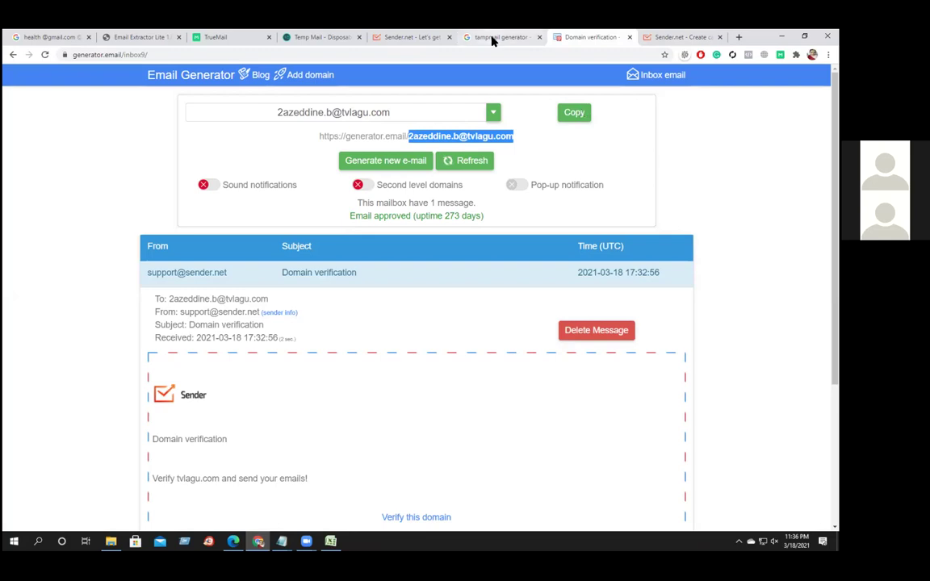
left_click(406, 38)
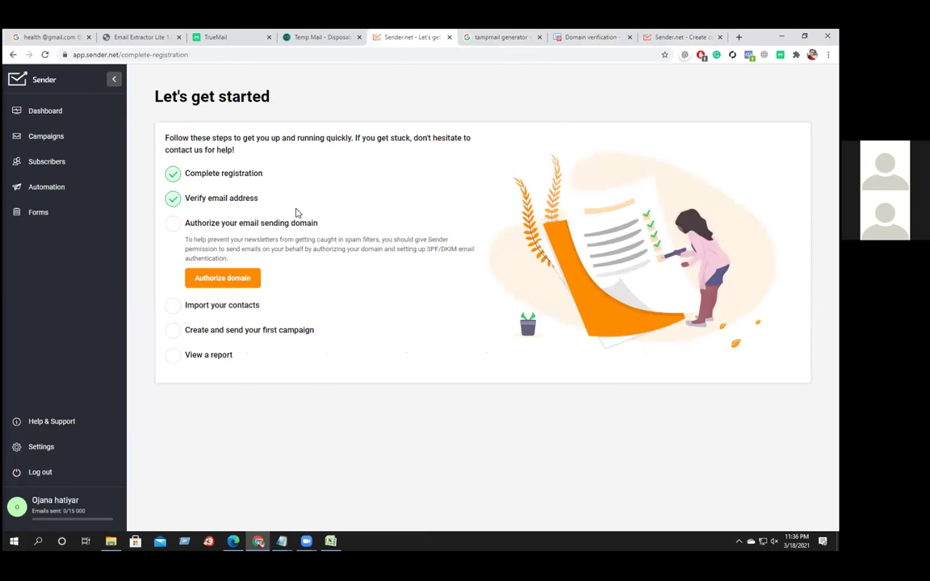
Replace the sender email address with the temporary tvlagu.com address and save the settings.
left_click(670, 40)
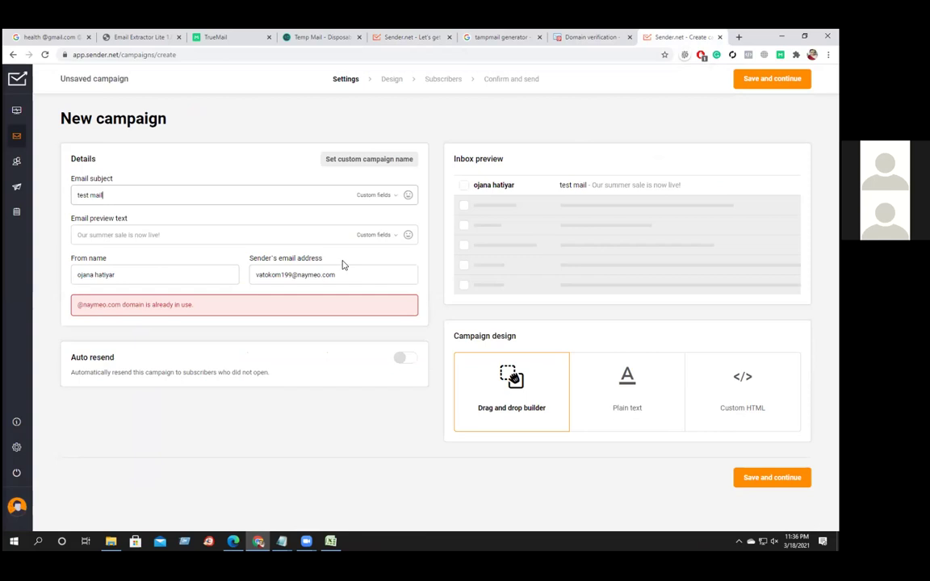
double_click(337, 275)
left_click(337, 273)
left_click_drag(338, 275, 256, 275)
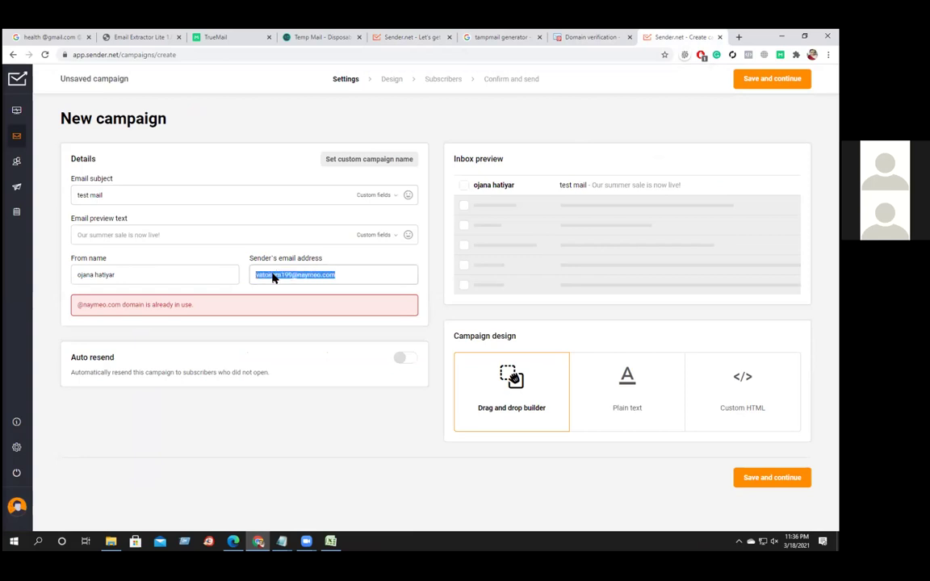
key("ctrl+v")
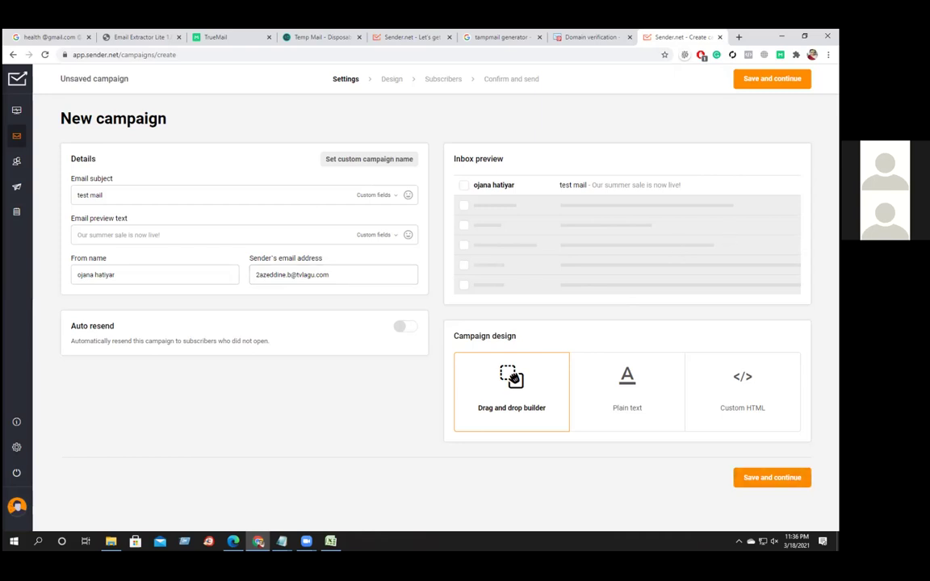
left_click(772, 478)
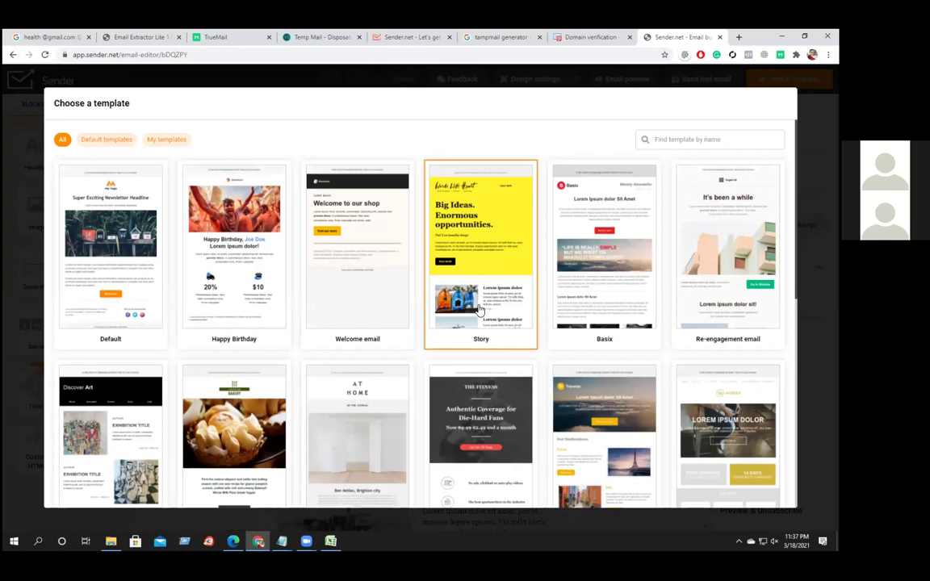
Switch the template chooser's filter from My templates to Default templates to All templates.
scroll(604, 297, "down", 2)
scroll(608, 299, "down", 4)
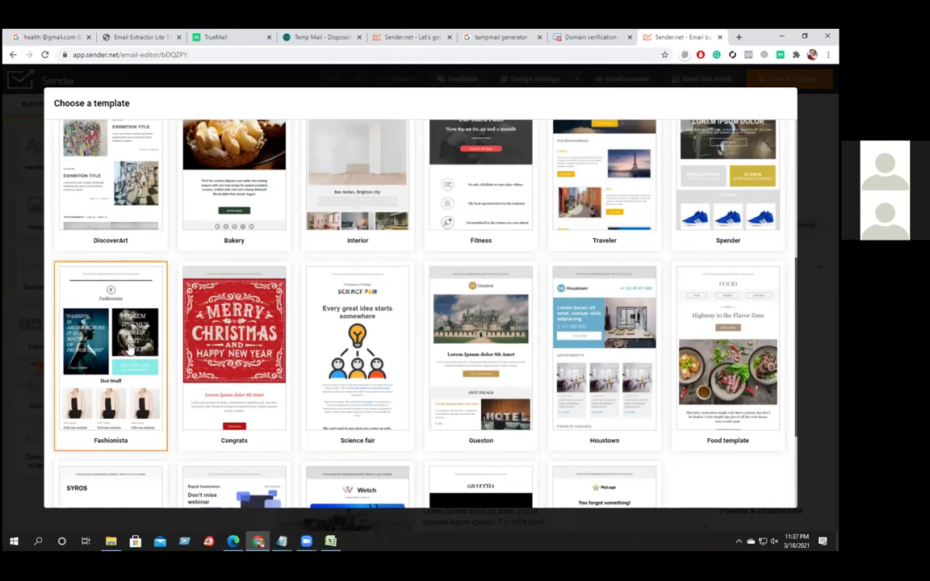
scroll(452, 315, "down", 2)
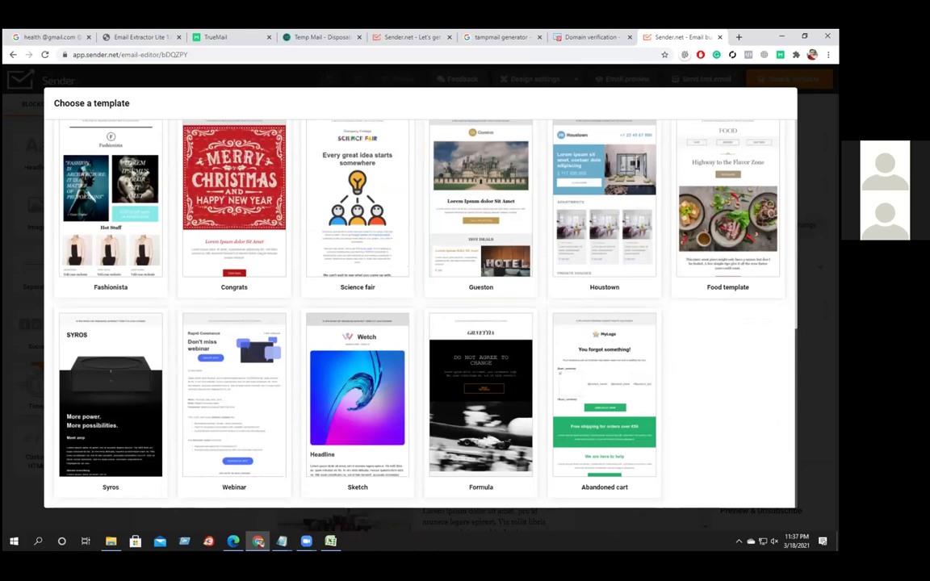
scroll(664, 287, "up", 3)
scroll(664, 284, "up", 3)
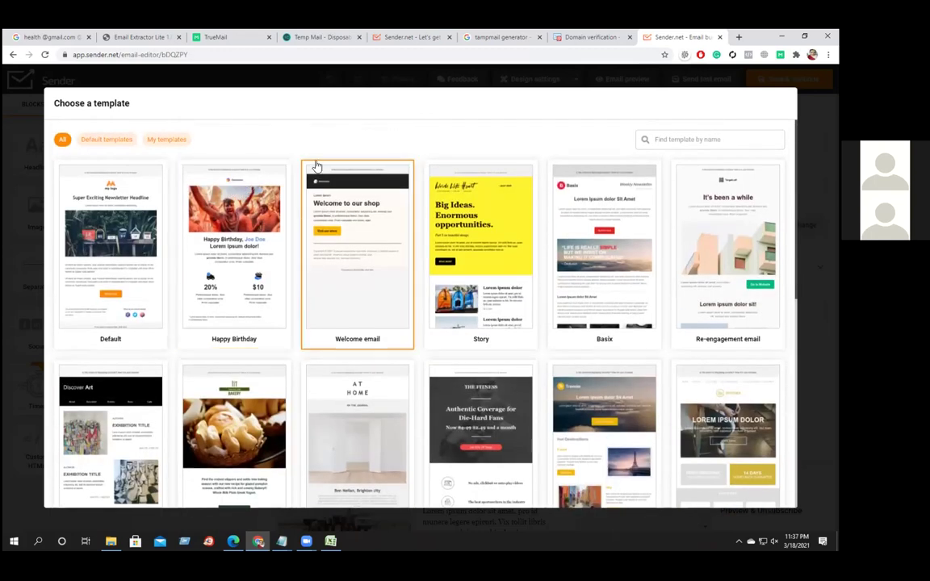
left_click(165, 142)
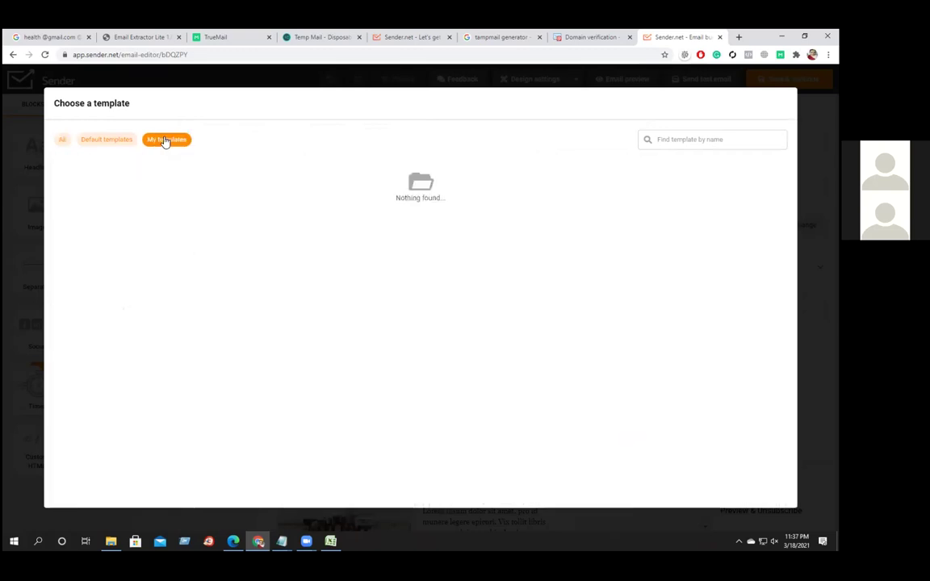
left_click(108, 141)
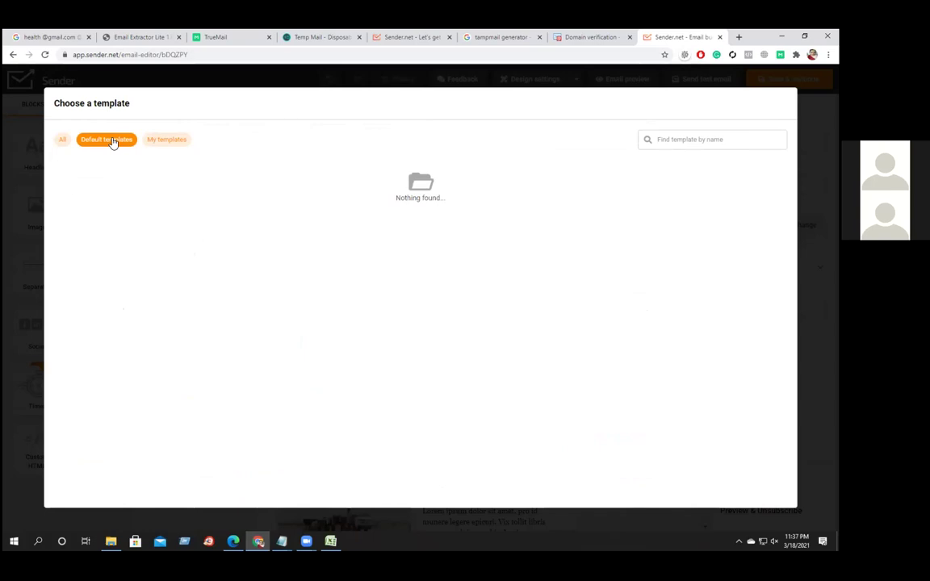
left_click(60, 141)
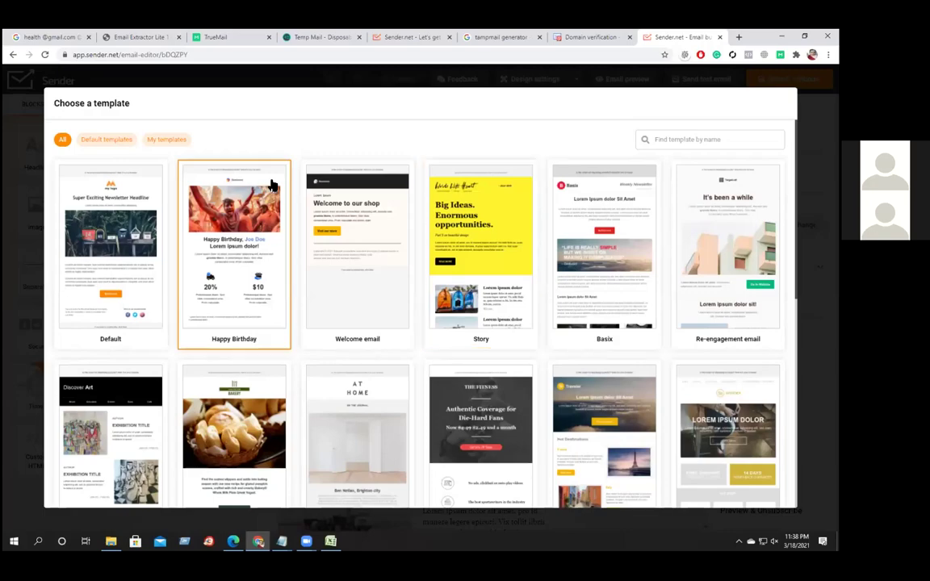
Start from the Welcome email template and keep the Visit our store button under the heading.
left_click(351, 244)
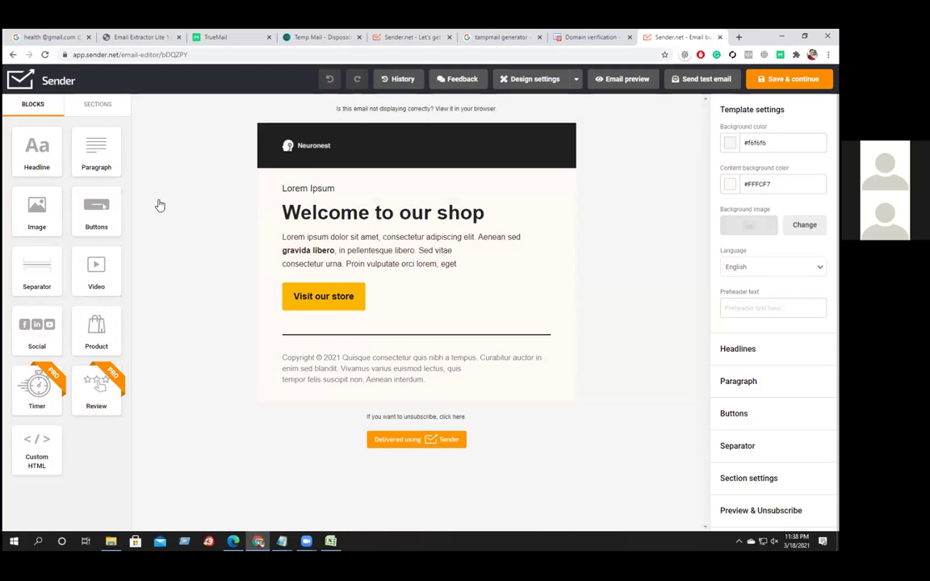
left_click(324, 301)
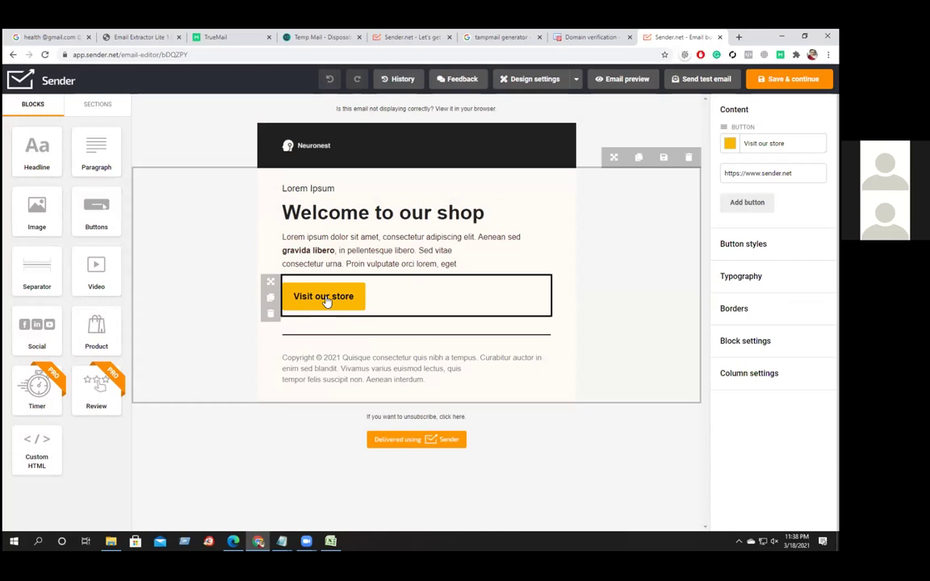
left_click_drag(347, 302, 397, 288)
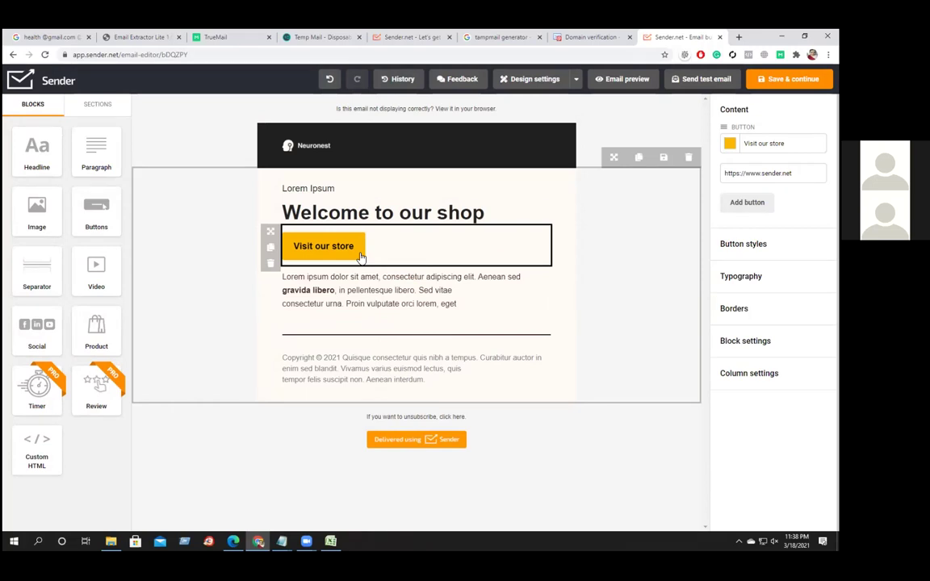
left_click_drag(357, 254, 365, 309)
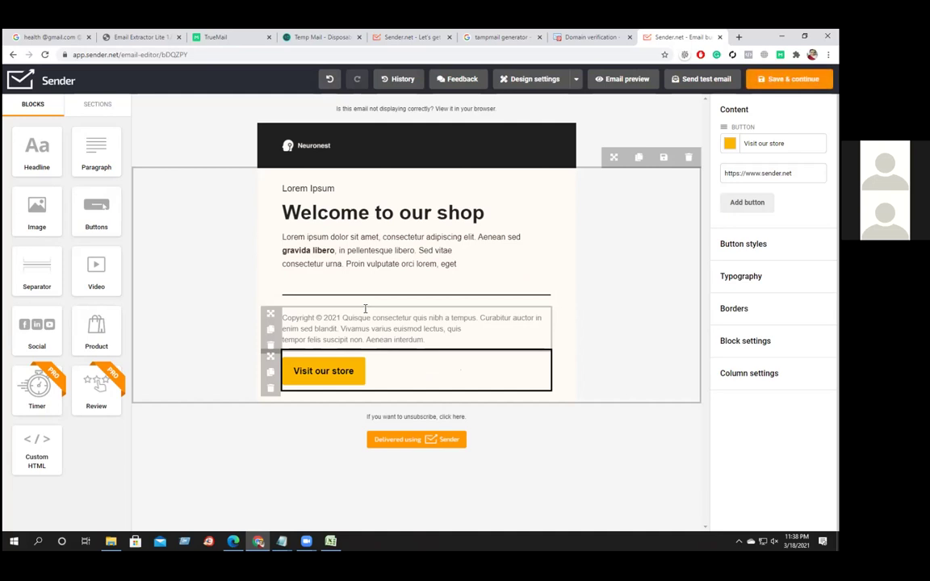
left_click(328, 79)
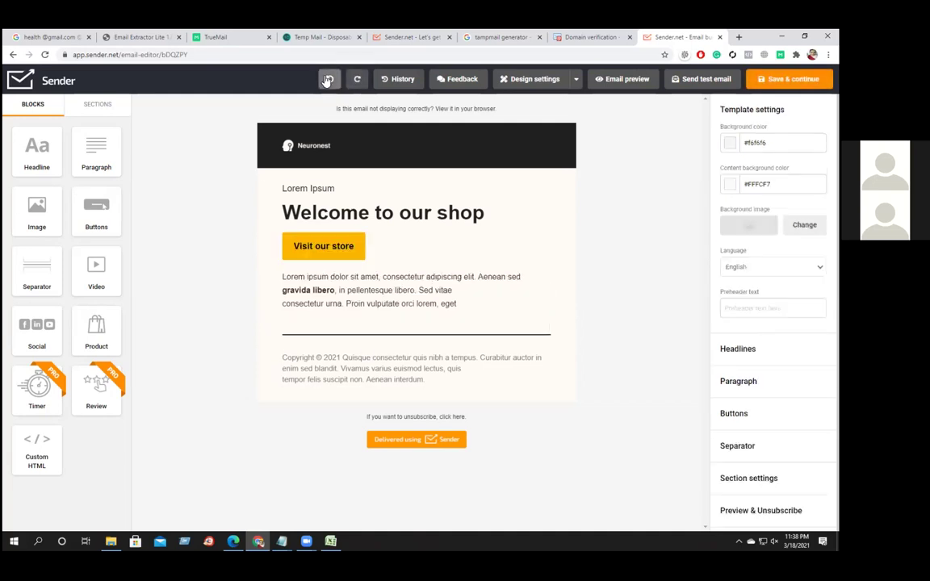
Select the Visit our store button and the content section, then Save & continue.
left_click(331, 244)
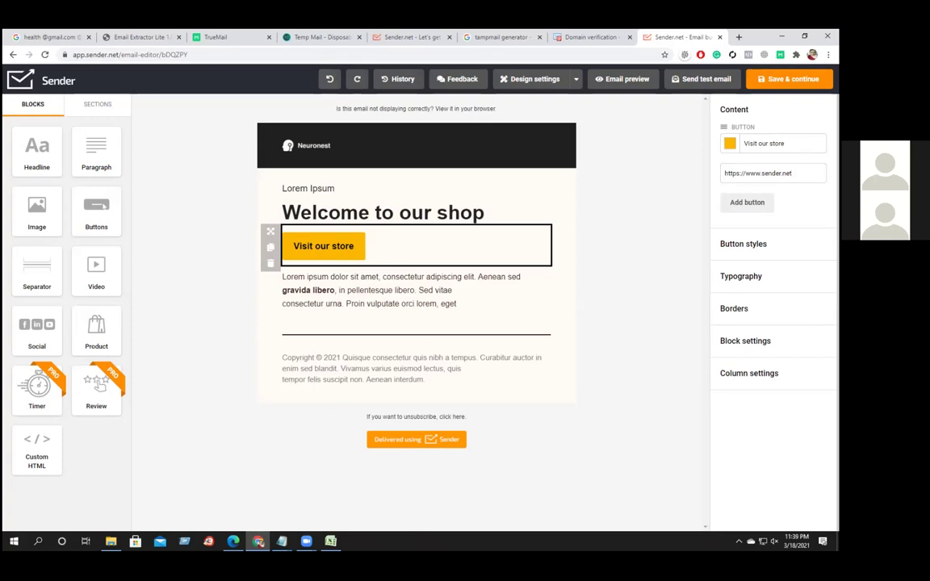
left_click(638, 310)
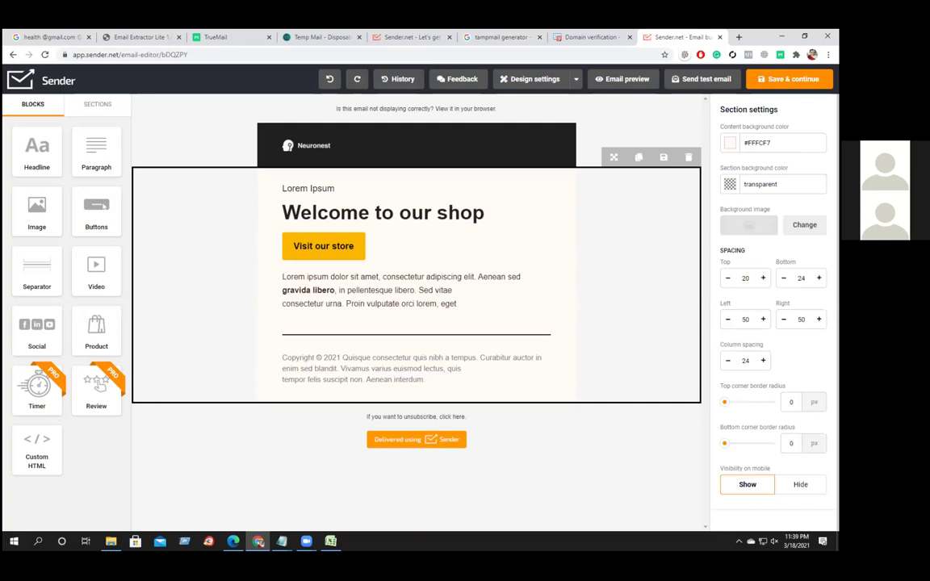
left_click(789, 79)
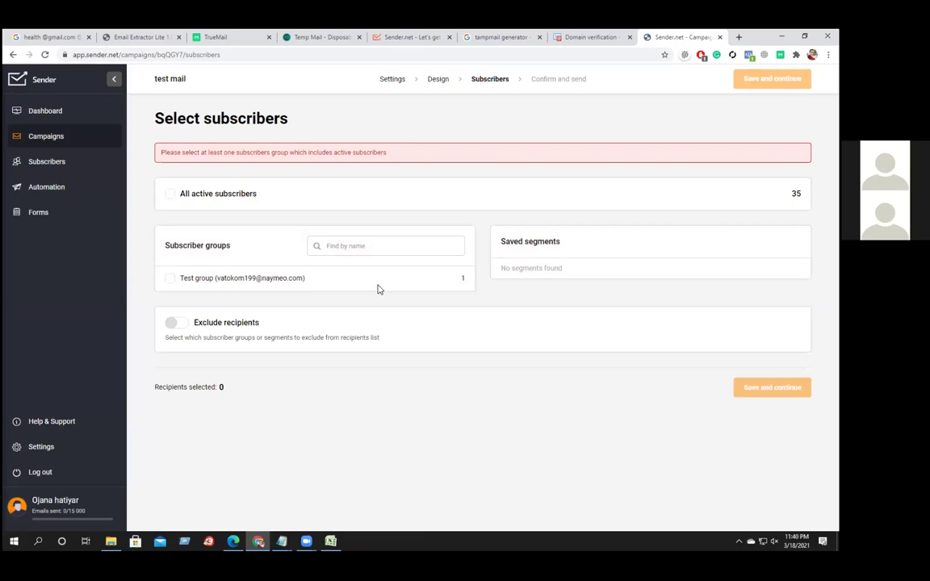
Choose Test group as recipients and send the campaign now, confirming with Yes.
left_click(170, 278)
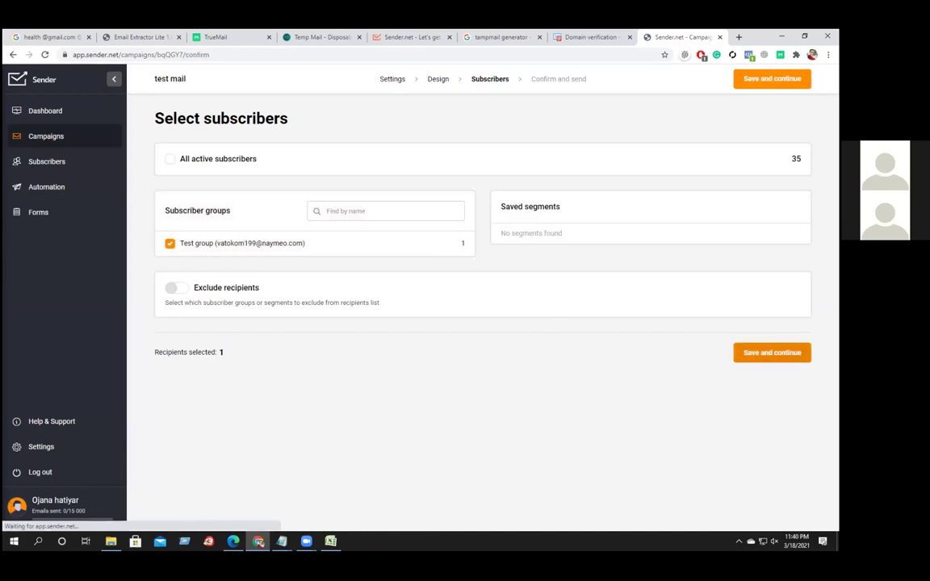
left_click(772, 353)
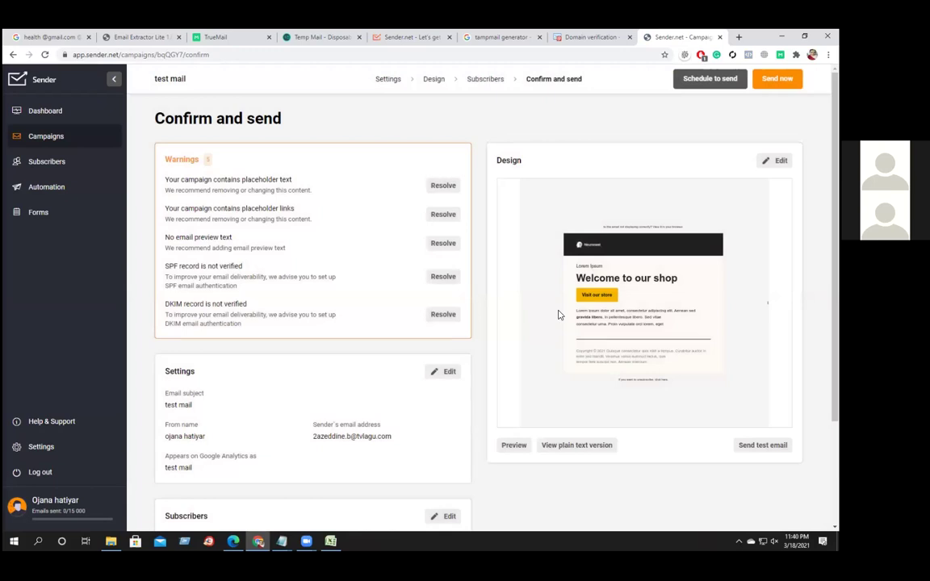
scroll(520, 301, "down", 2)
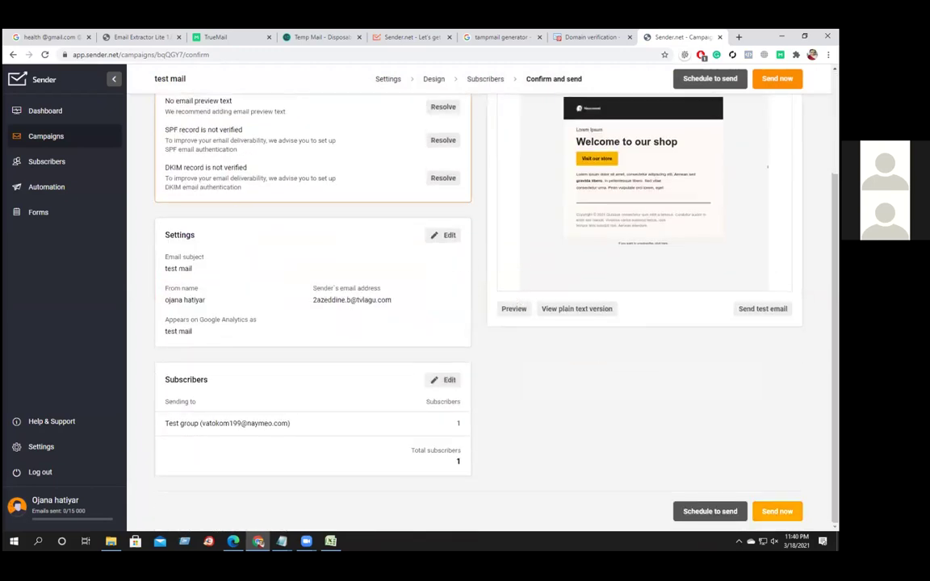
left_click(777, 512)
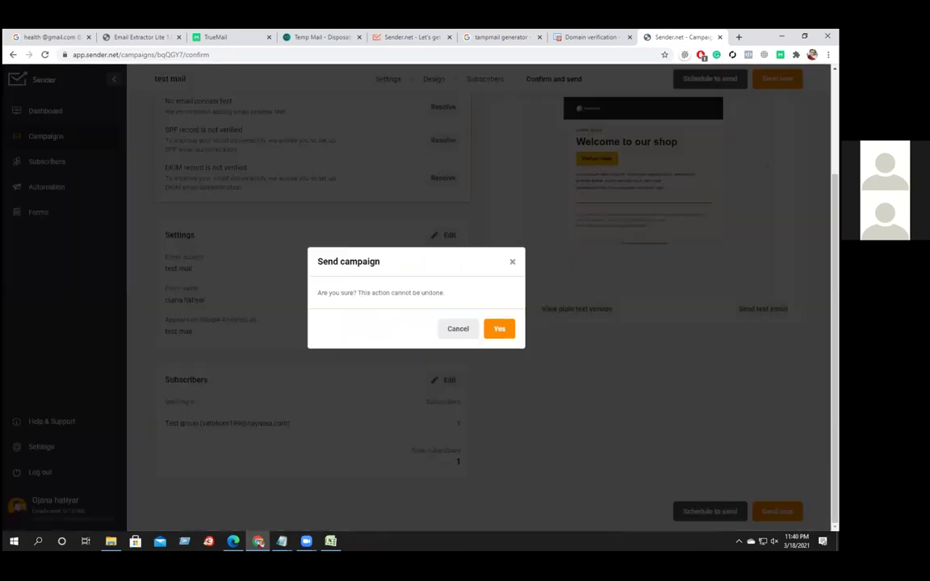
left_click(499, 329)
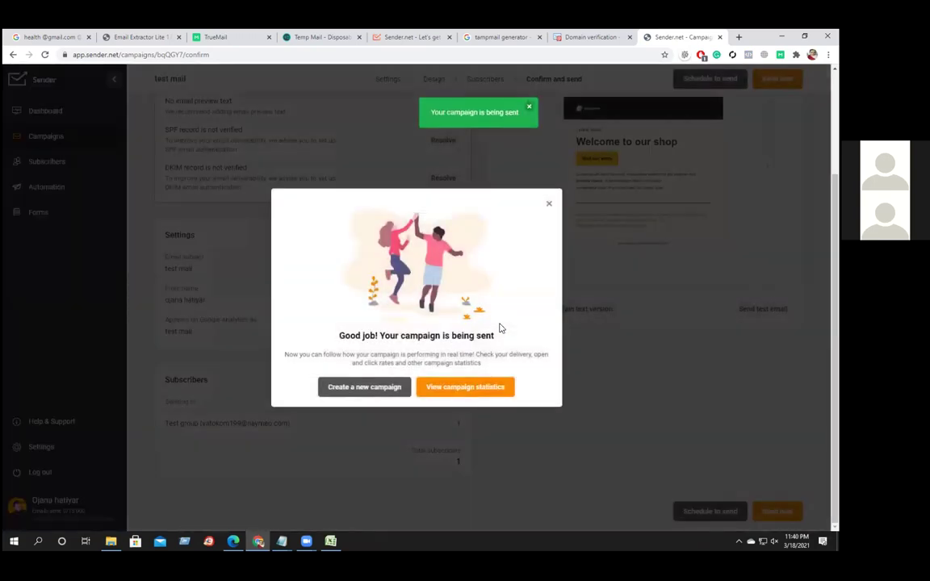
Review the campaign statistics and the subscribers who clicked links, then return to the Dashboard.
left_click(474, 392)
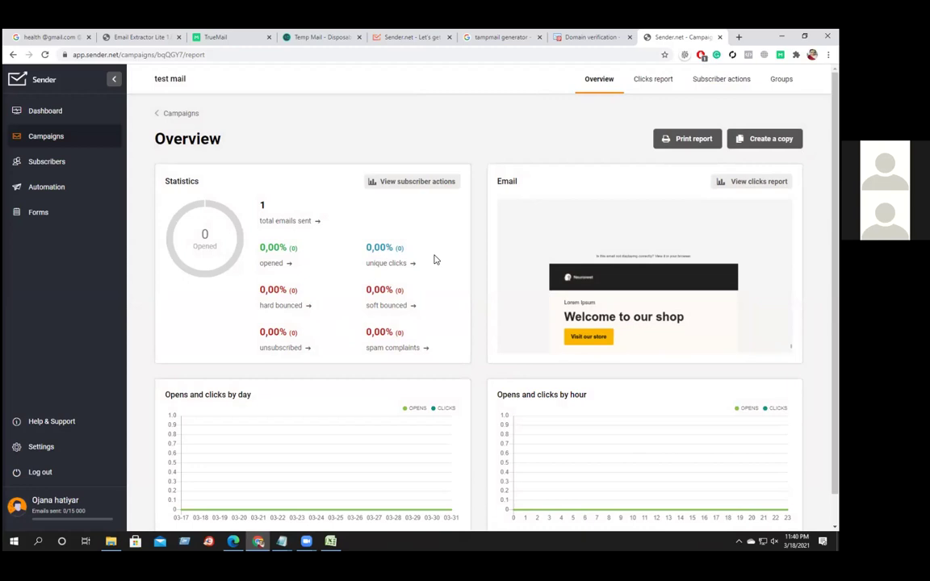
scroll(461, 260, "down", 1)
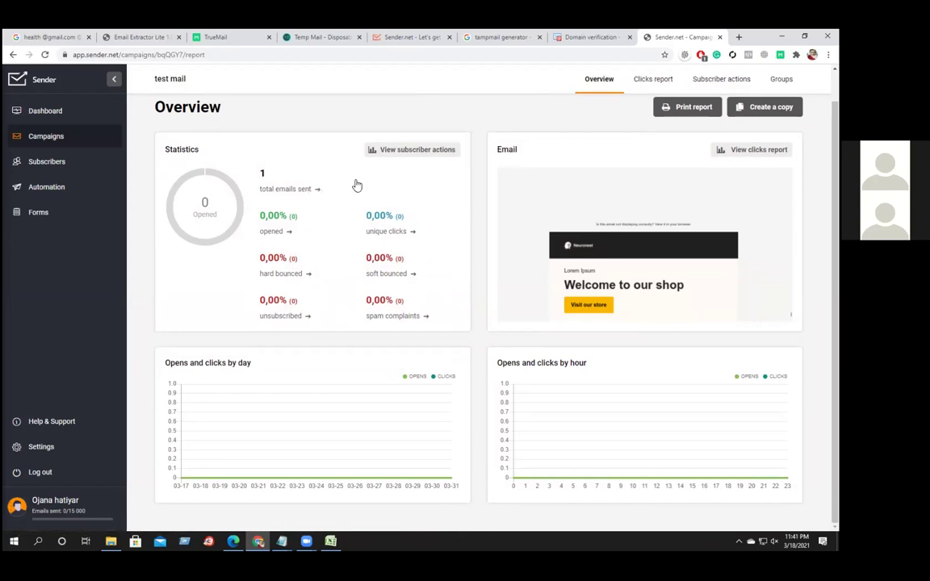
left_click(418, 151)
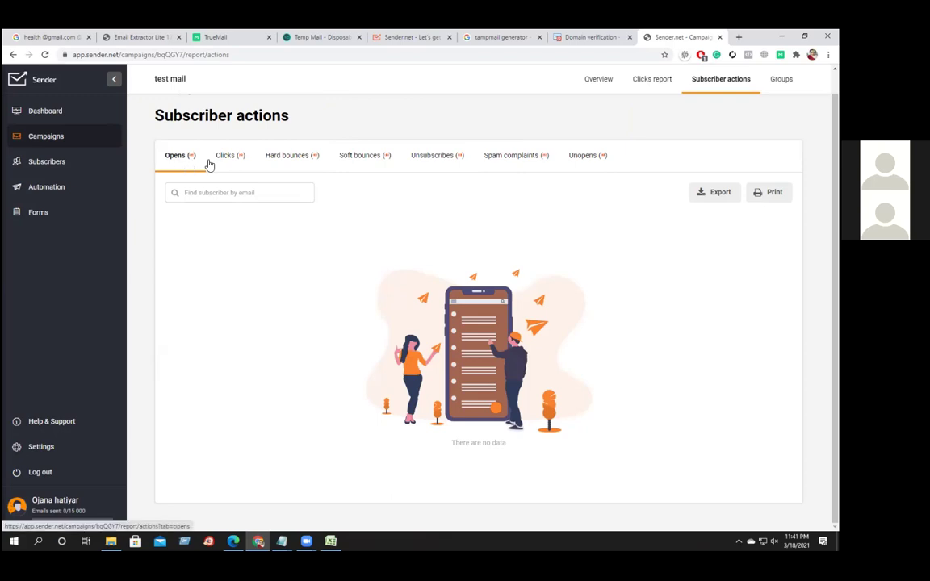
left_click(227, 155)
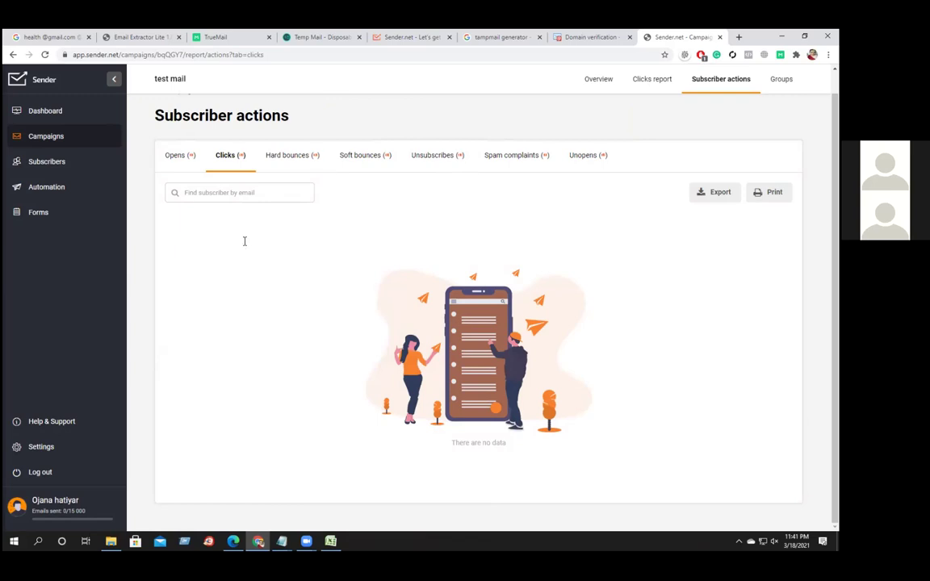
left_click(53, 112)
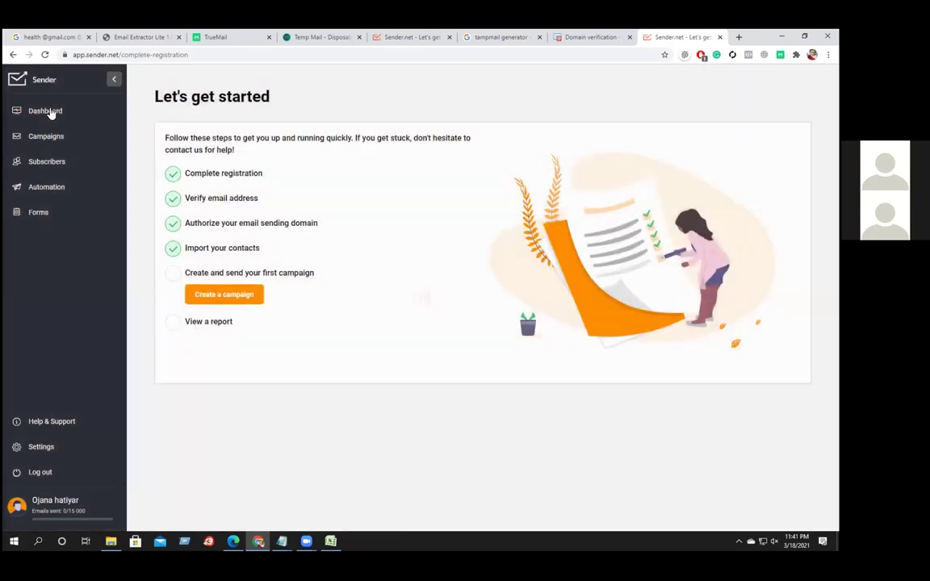
left_click(209, 323)
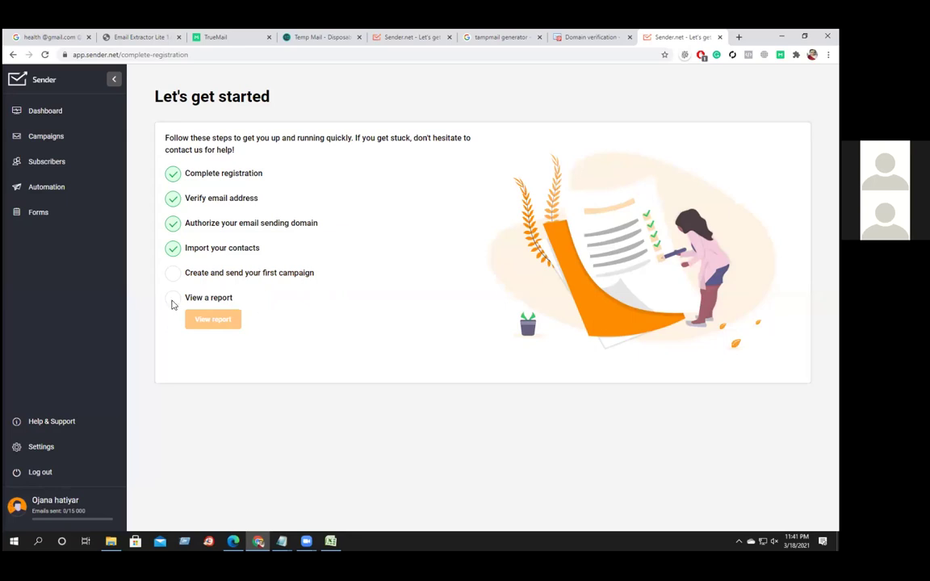
left_click(230, 275)
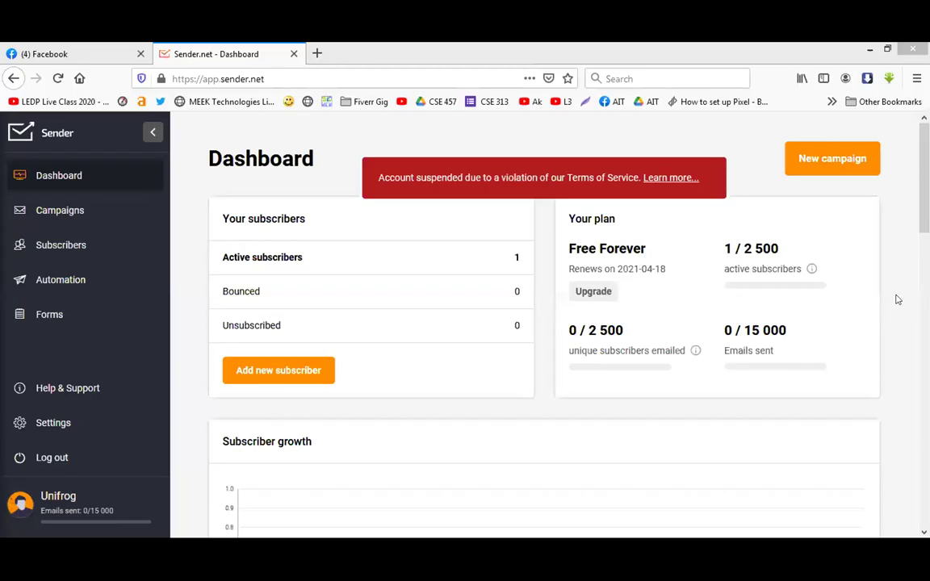
Check the Free Forever limits of 2 500 subscribers and 15 000 emails, then open a new tab.
left_click(900, 296)
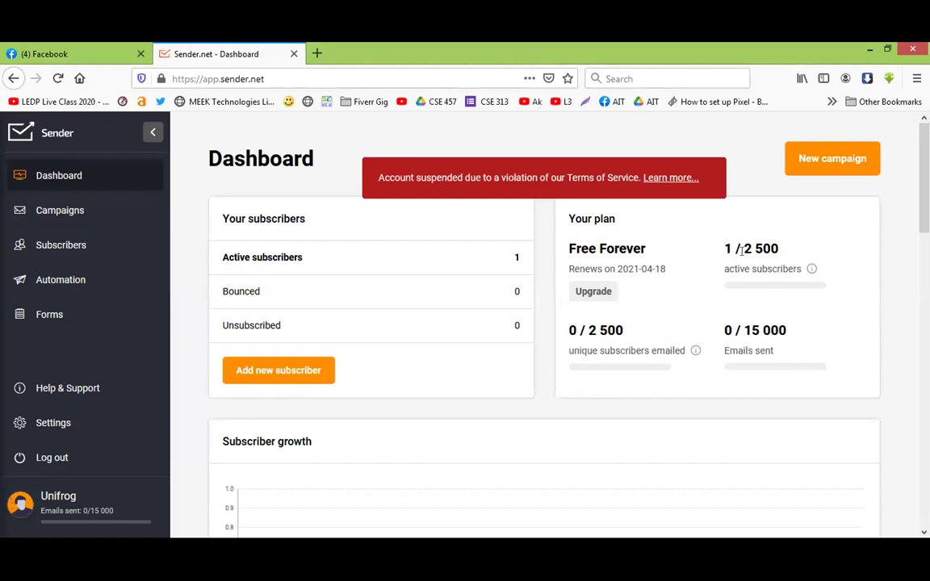
left_click_drag(742, 250, 788, 252)
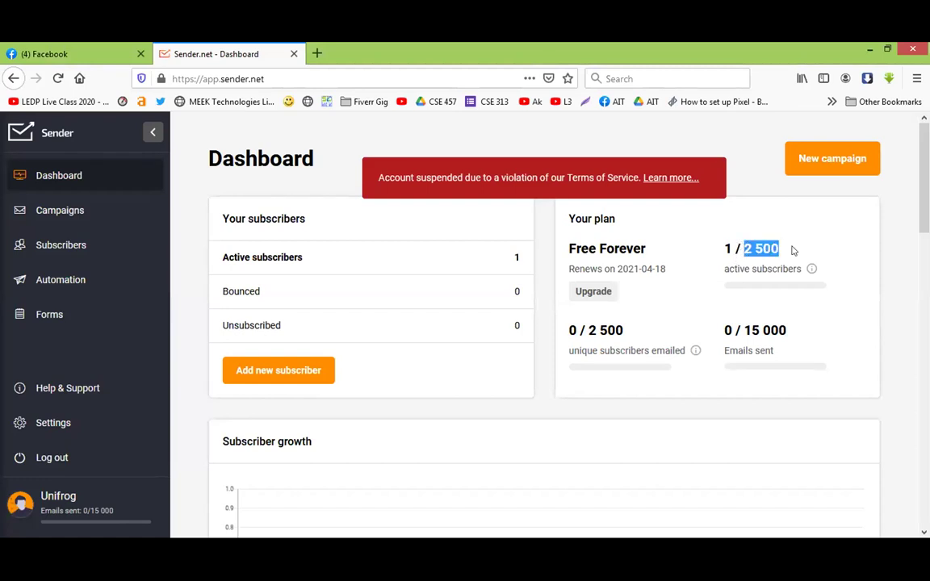
left_click(780, 251)
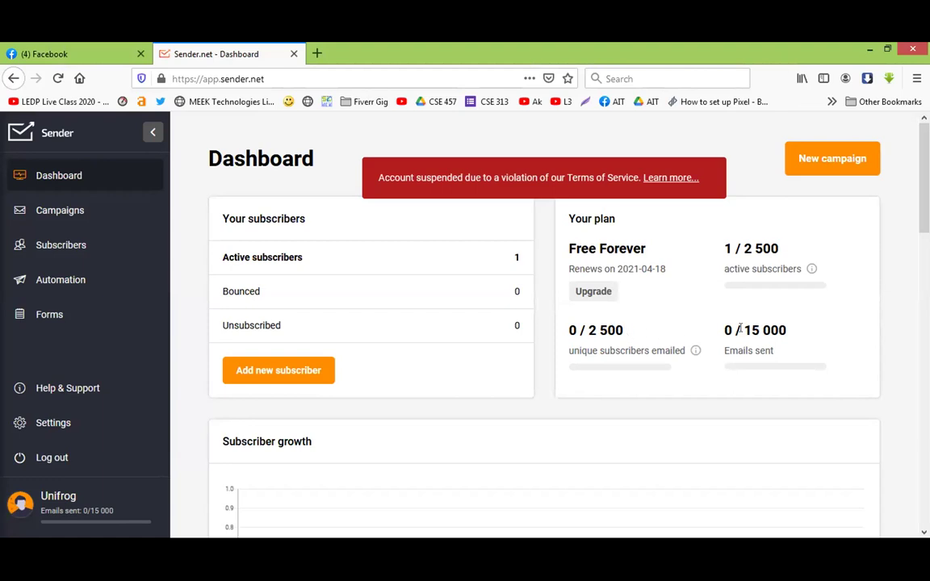
left_click_drag(742, 327, 785, 327)
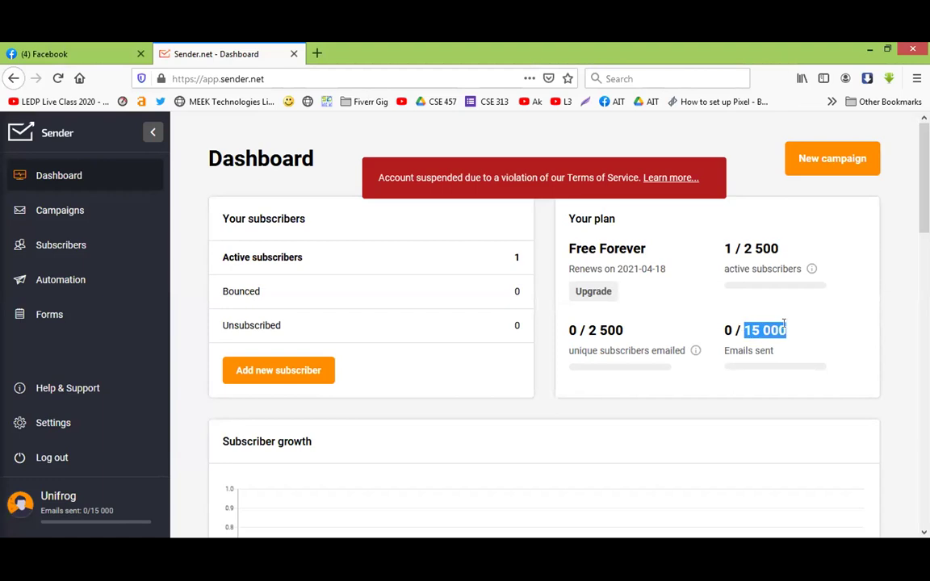
left_click(783, 324)
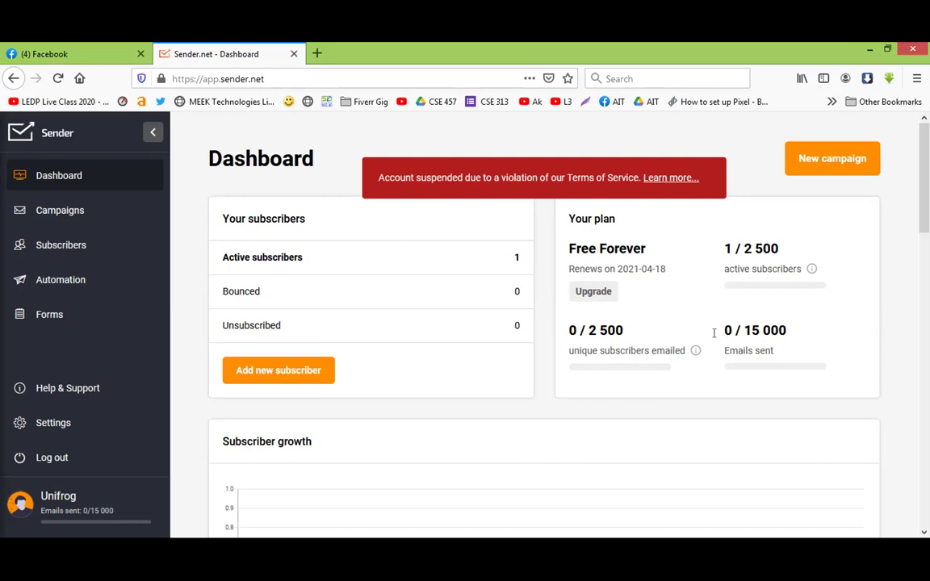
scroll(461, 389, "down", 3)
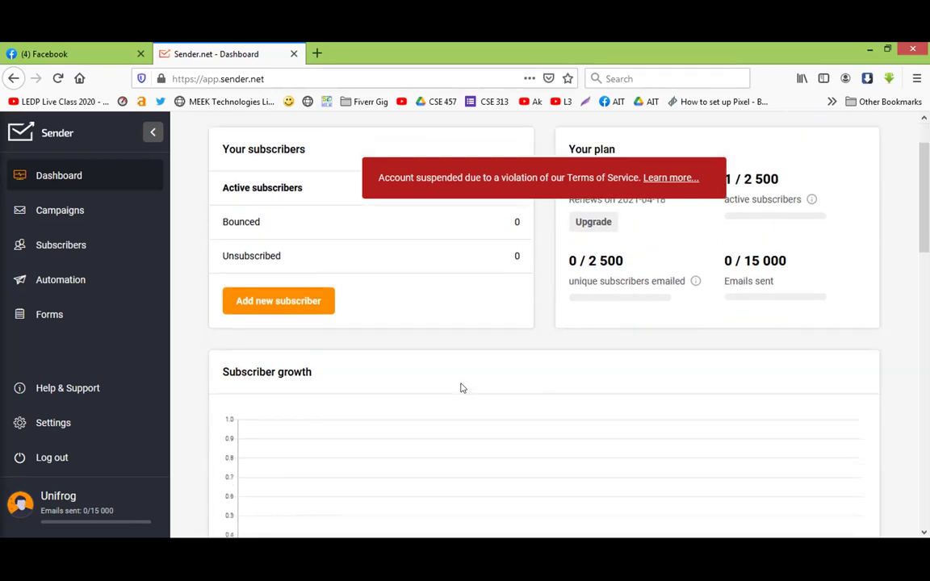
scroll(460, 363, "up", 3)
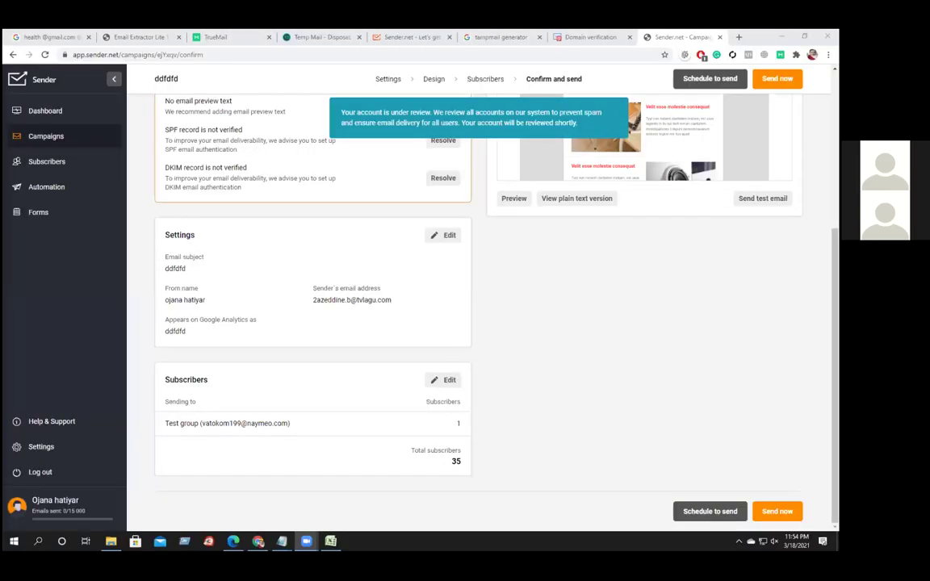
left_click(738, 37)
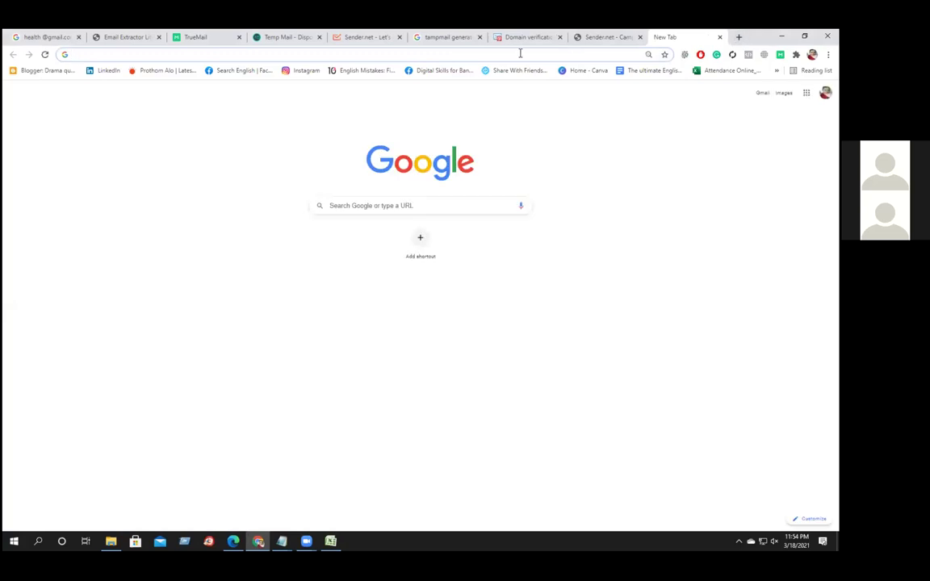
Go to mailjet.com in the new tab, dropping the mailchimp autocompletion.
type("mail")
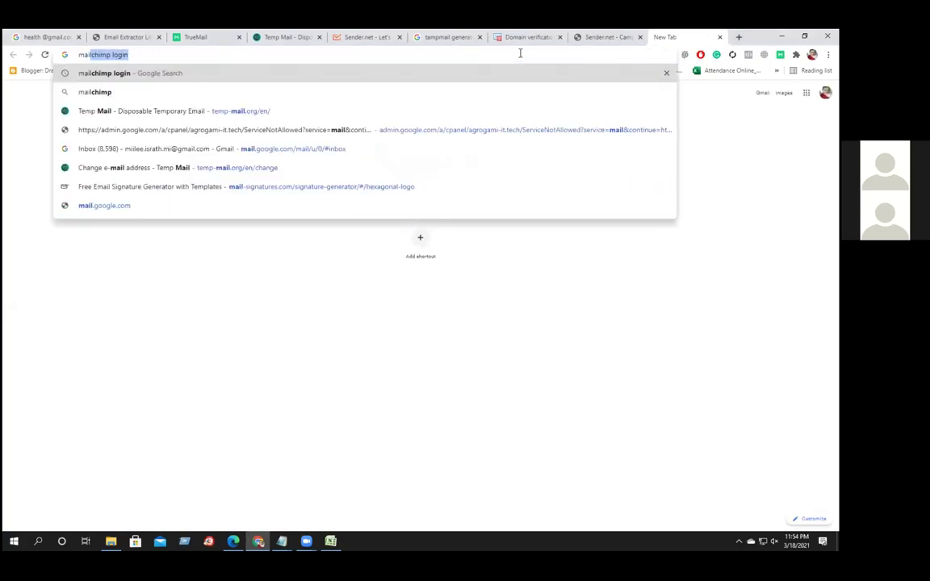
key("BackSpace")
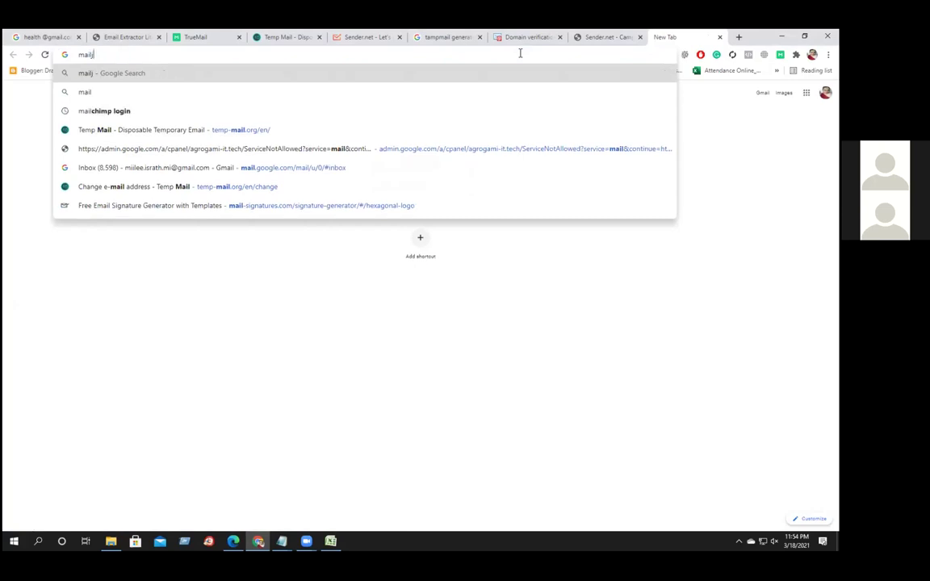
type("jet")
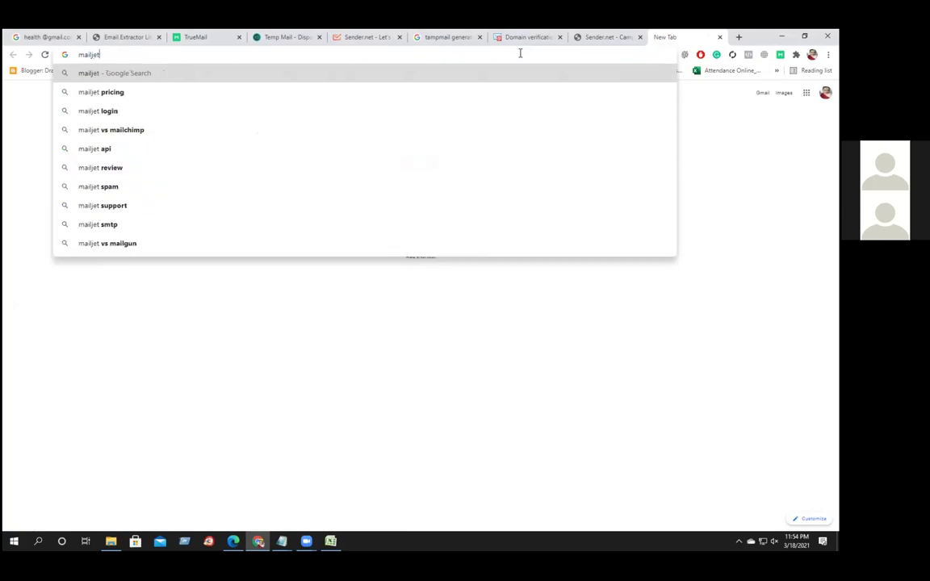
type(".com")
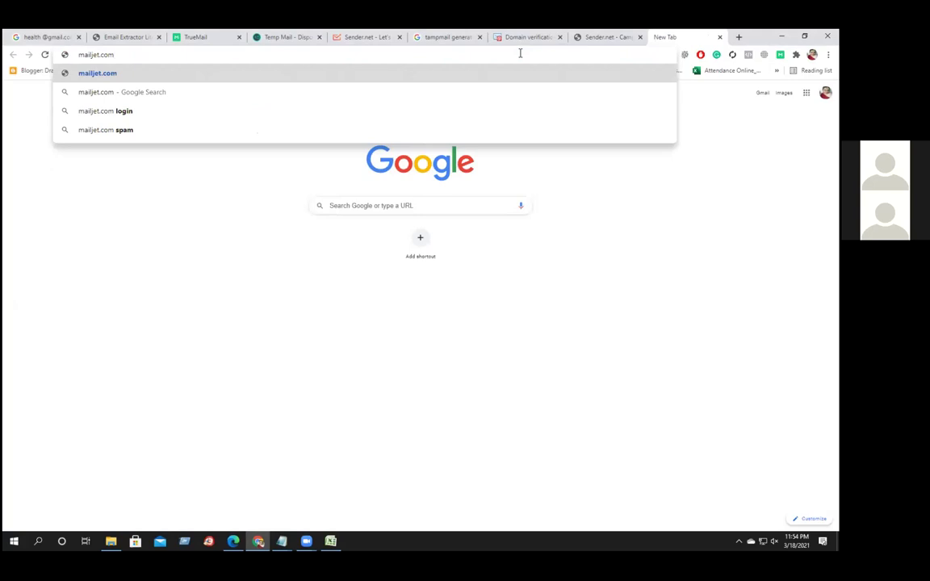
key("Return")
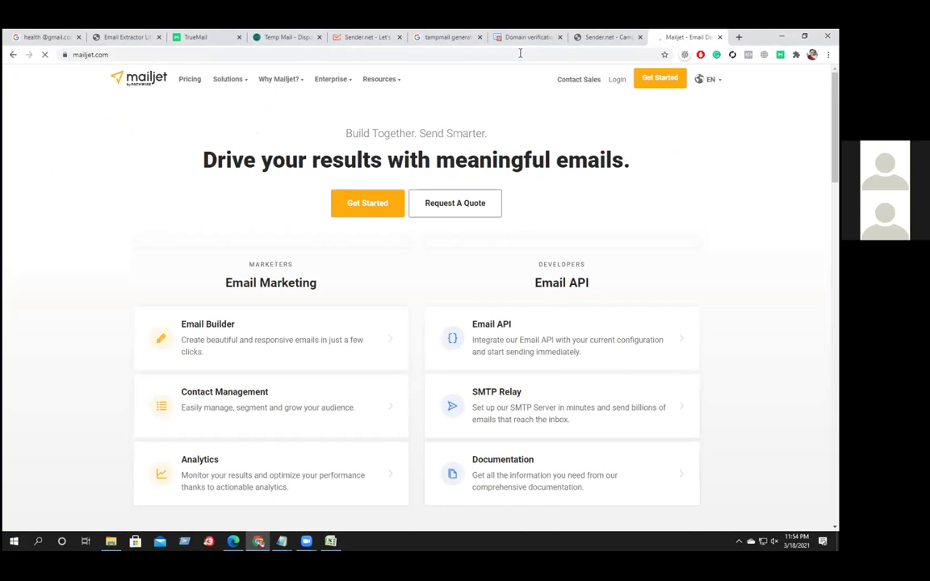
Close the tempmail, Sender.net and TrueMail tabs, accept Mailjet's cookies and start the free sign-up.
left_click(654, 82)
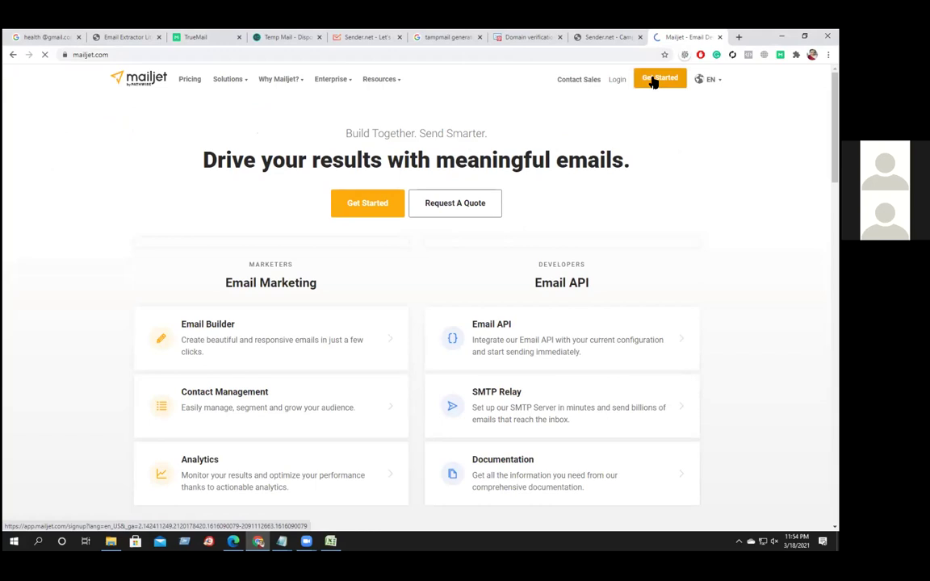
left_click(478, 38)
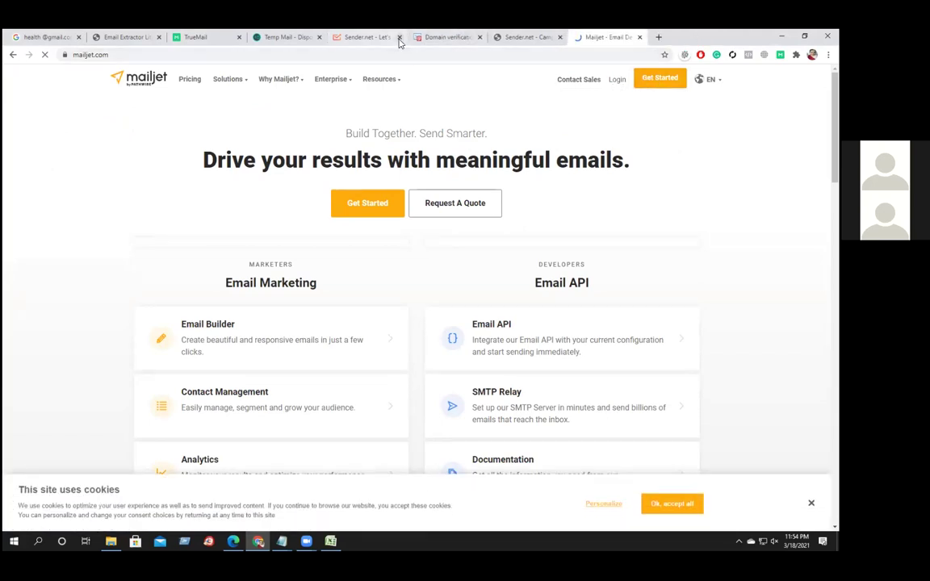
left_click(399, 38)
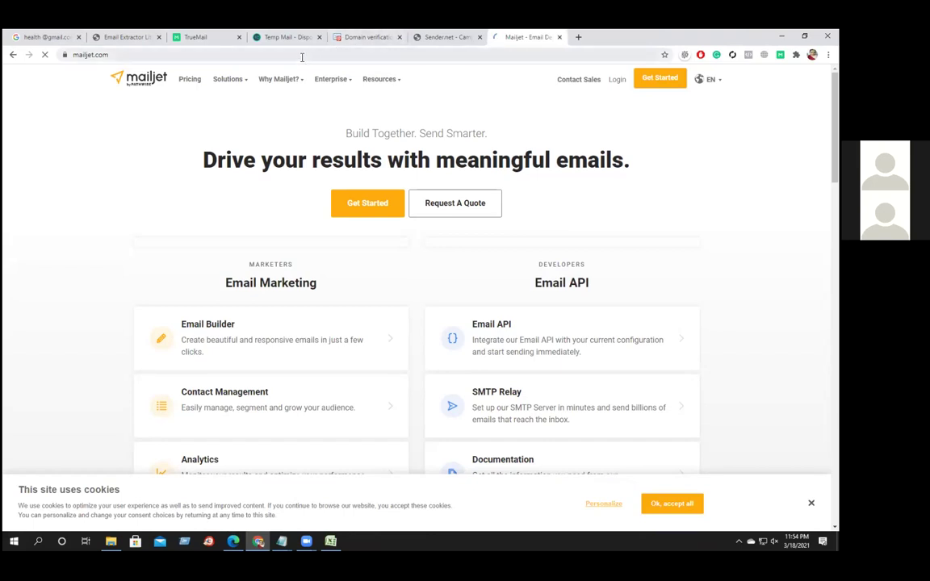
left_click(238, 38)
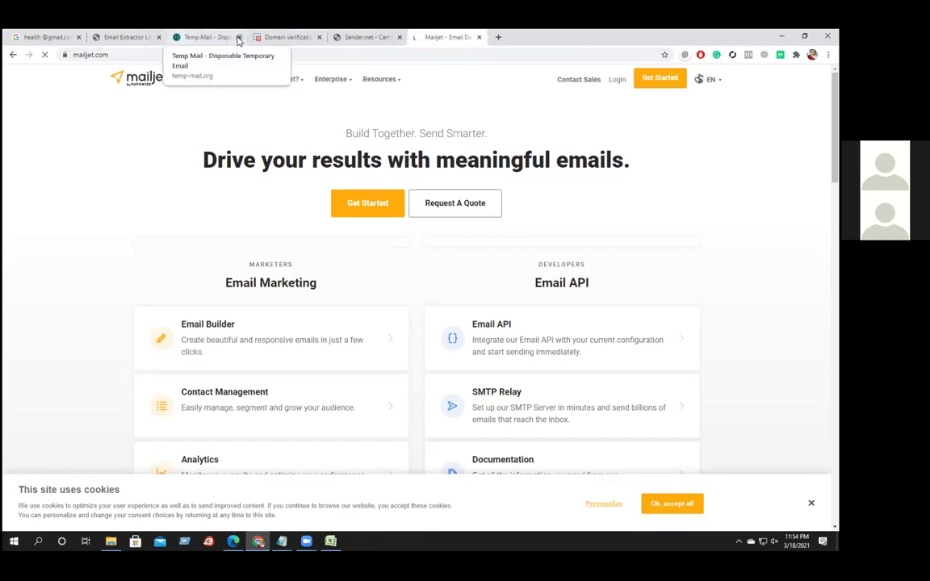
left_click(665, 505)
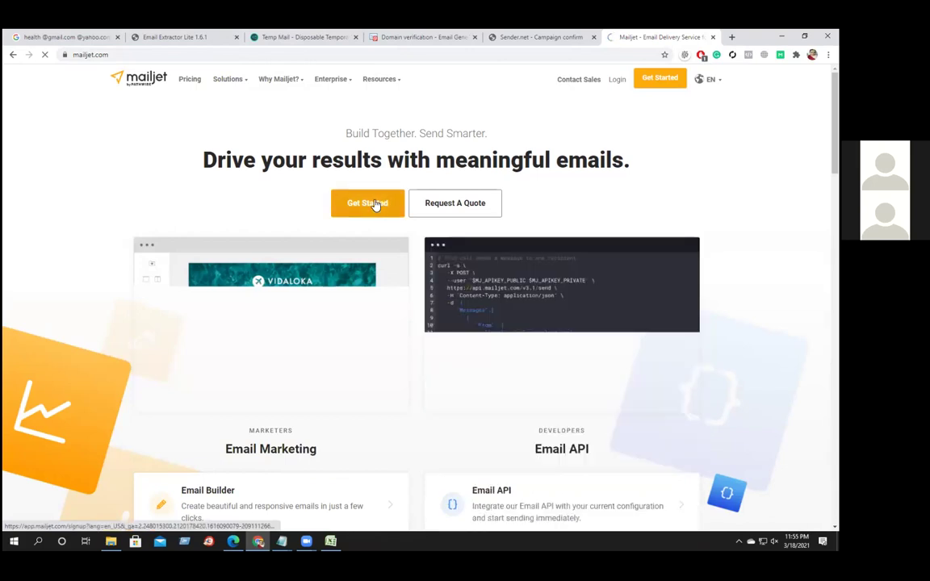
left_click(374, 204)
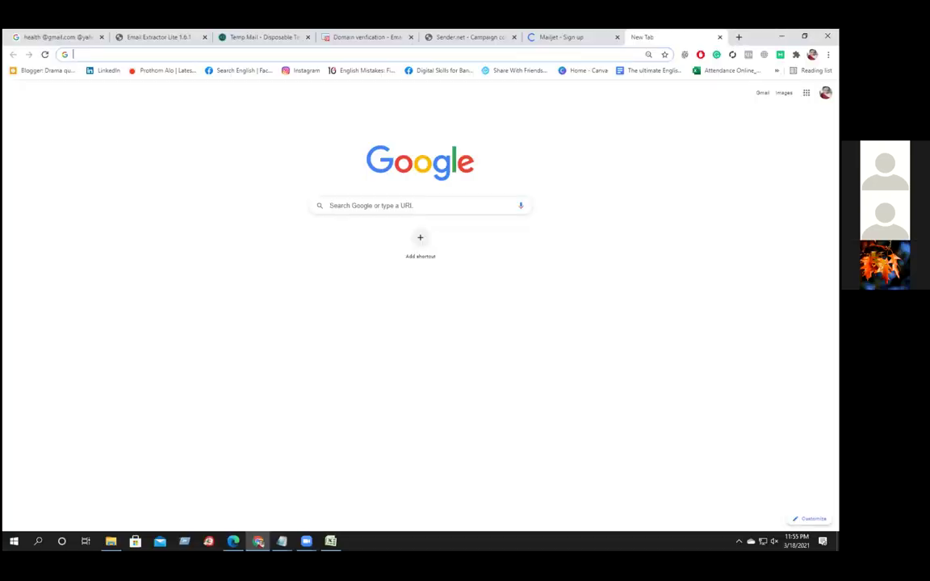
Check the loading Mailjet sign-up tab, then return to the blank new tab's address bar.
left_click(556, 40)
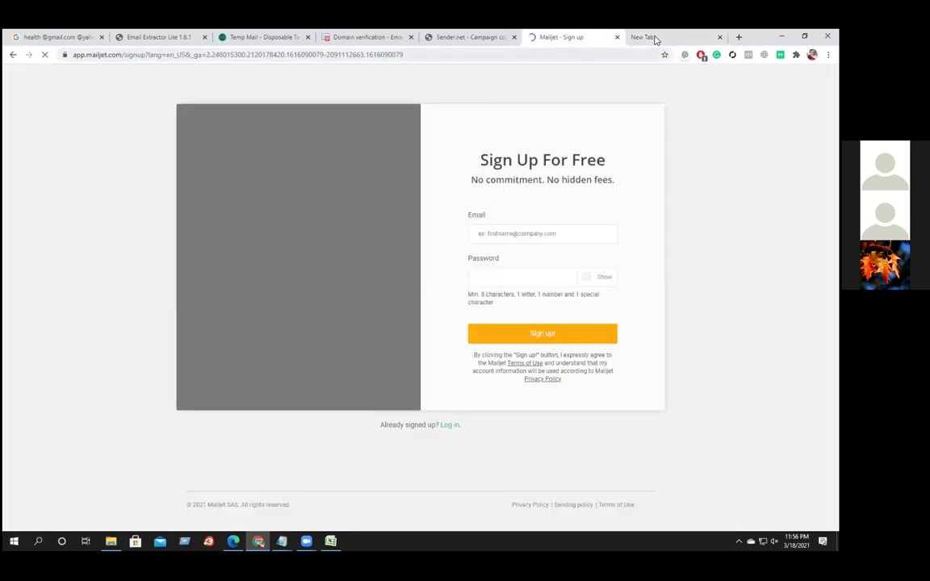
left_click(658, 37)
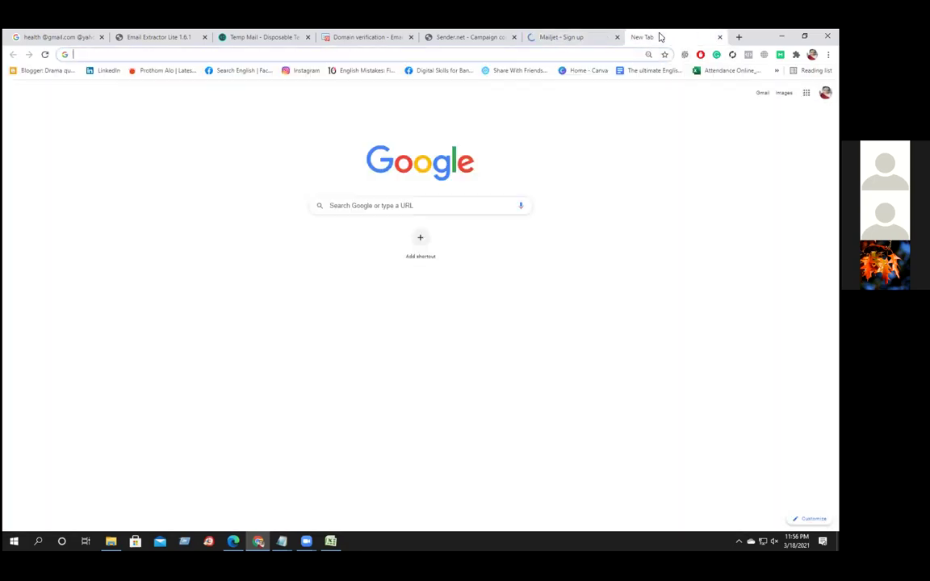
left_click(439, 50)
Go to hubspot.com, discarding unwanted autocompletions, and accept HubSpot's cookies.
type("he")
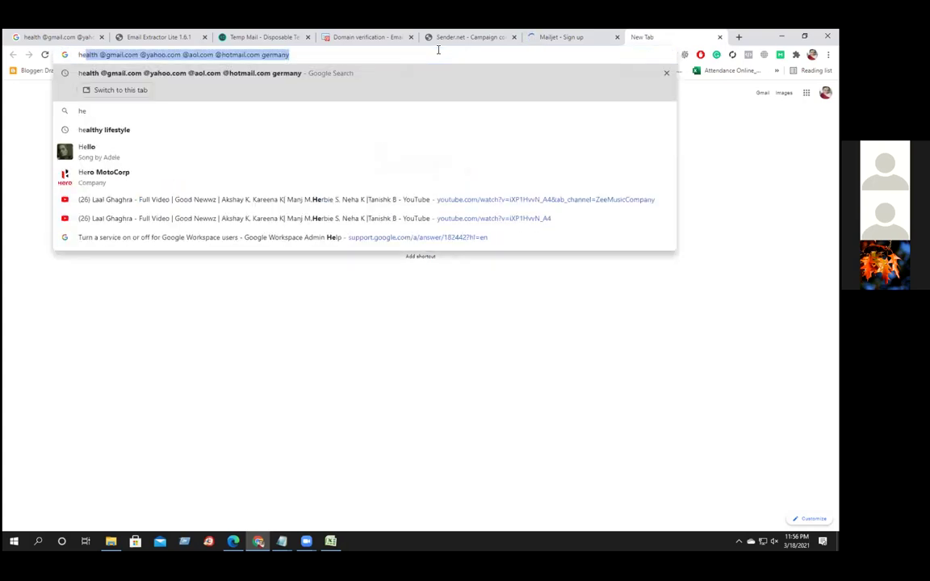
key("BackSpace")
type("ub")
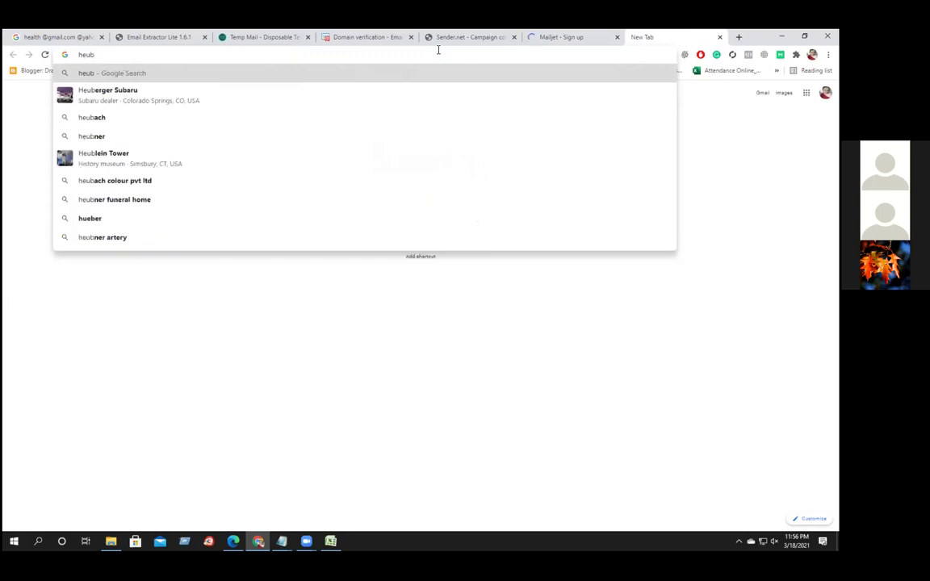
key("BackSpace")
key("BackSpace")
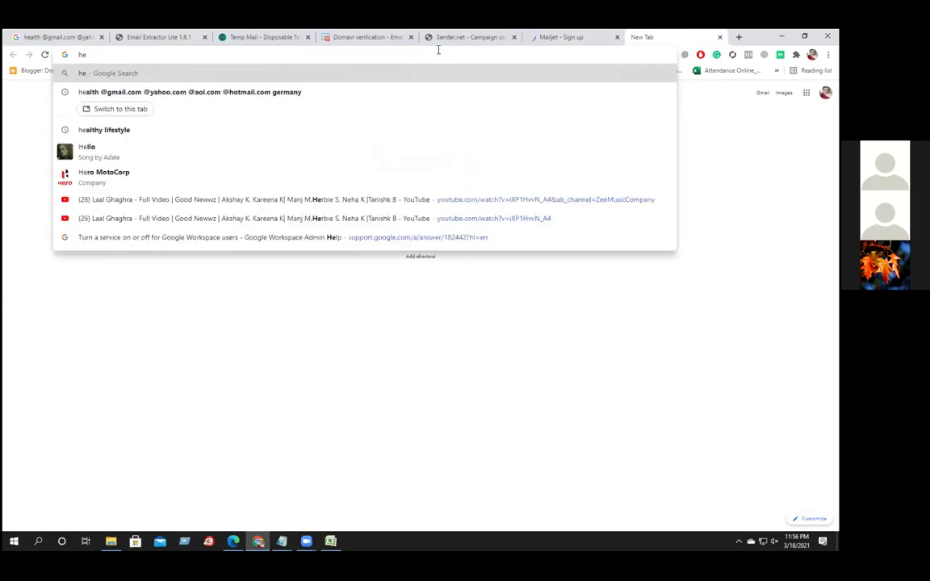
key("BackSpace")
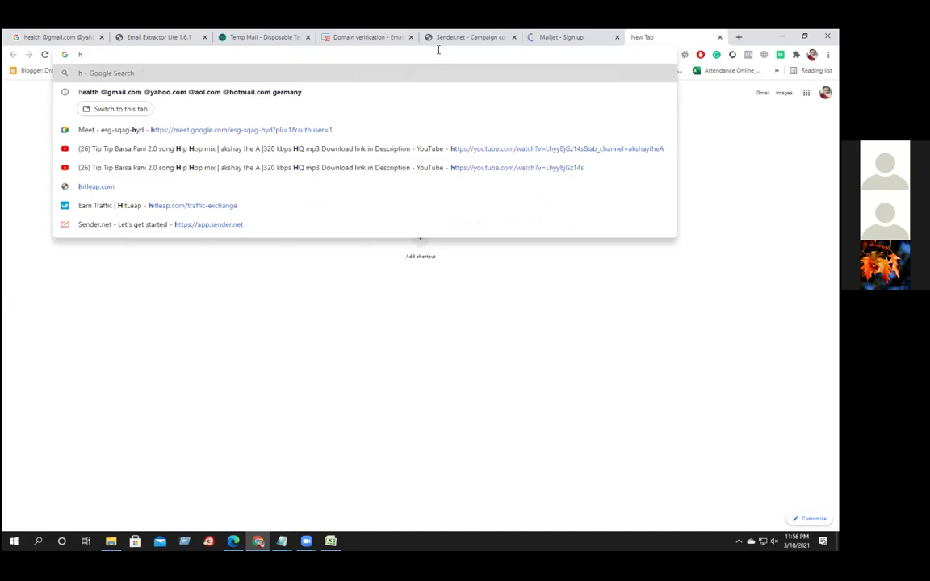
type("ub")
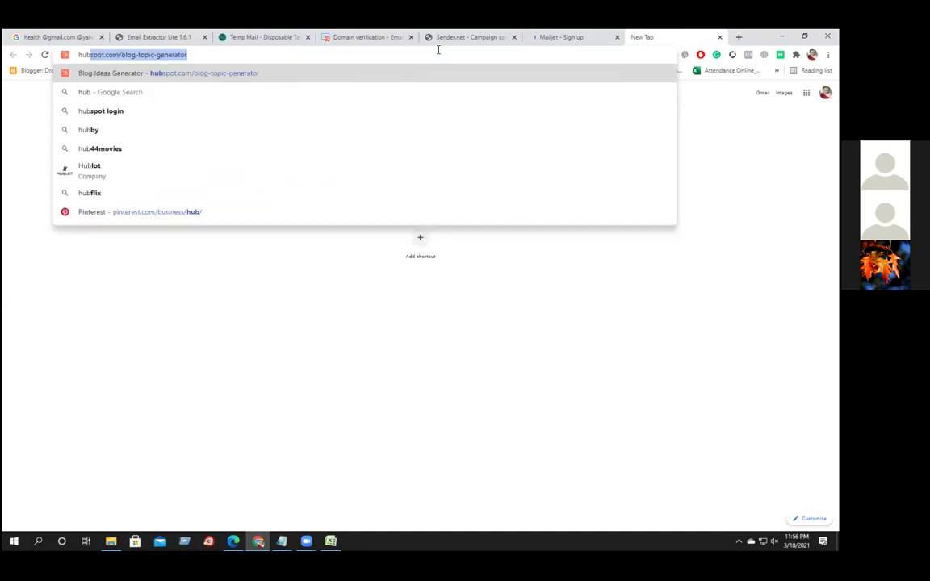
key("BackSpace")
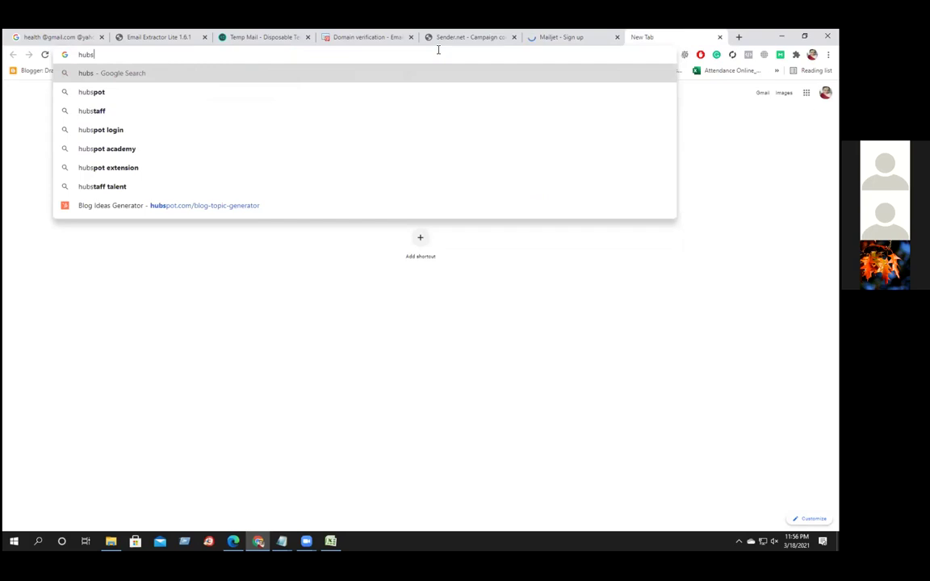
type("spot")
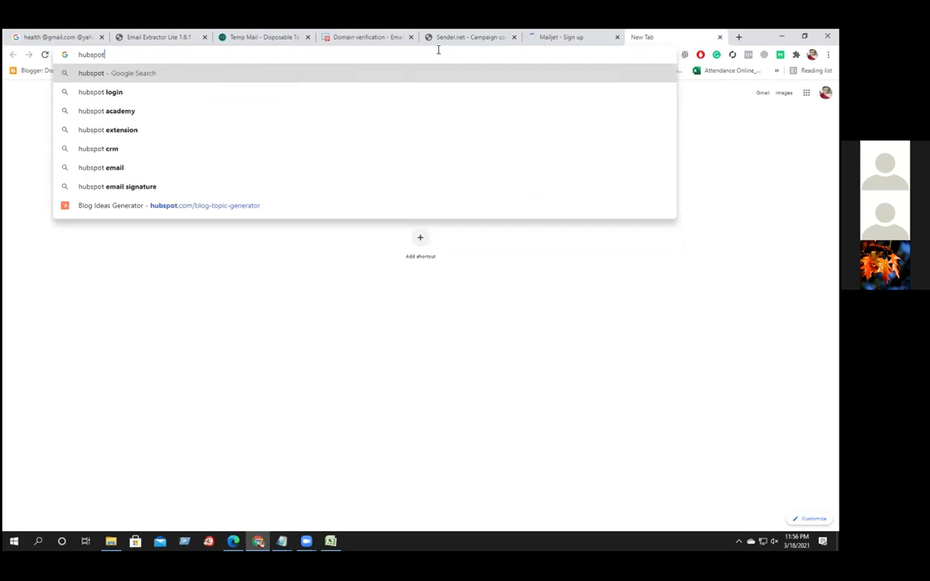
type(".com")
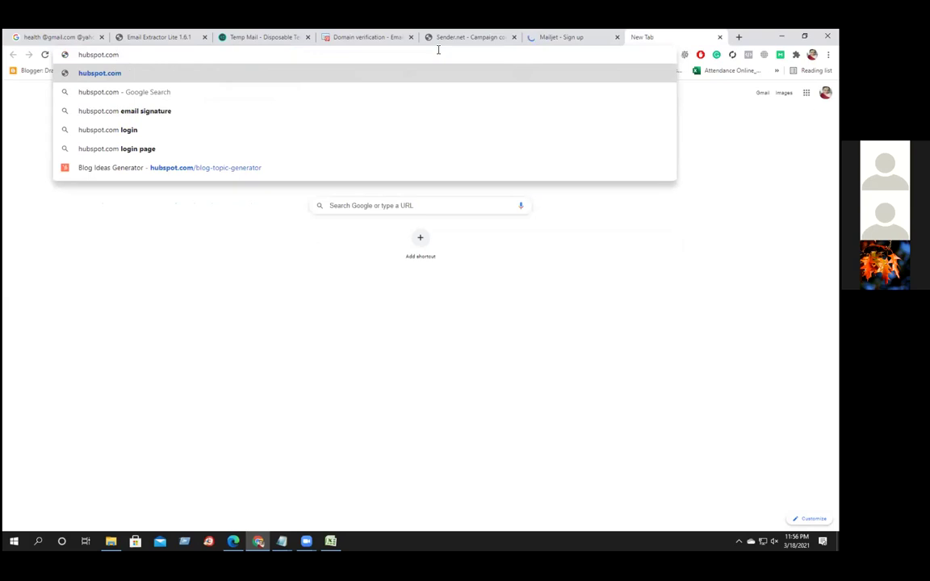
key("Return")
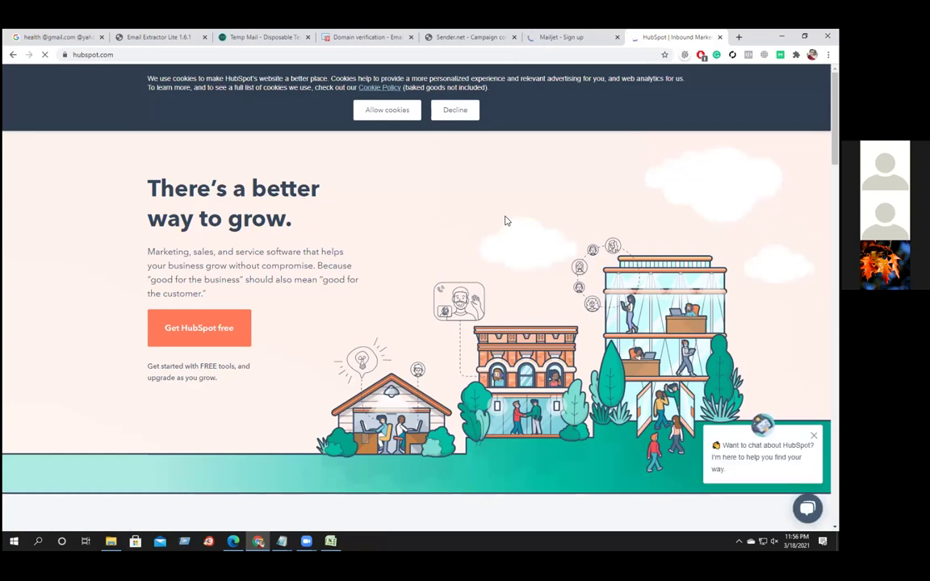
left_click(387, 113)
left_click(386, 116)
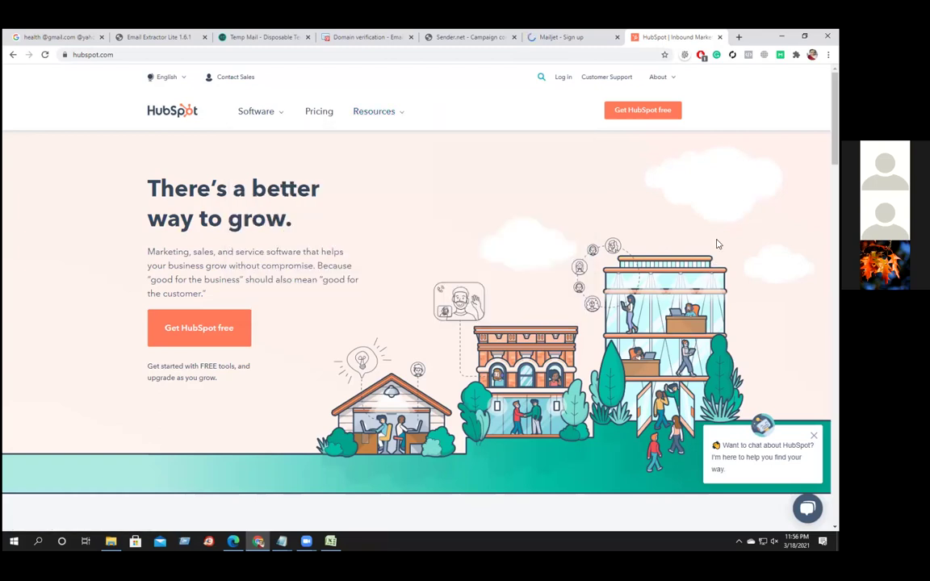
Fill in Mailjet's sign-up form with the email address and account password, pass the robot check, and submit.
left_click(566, 36)
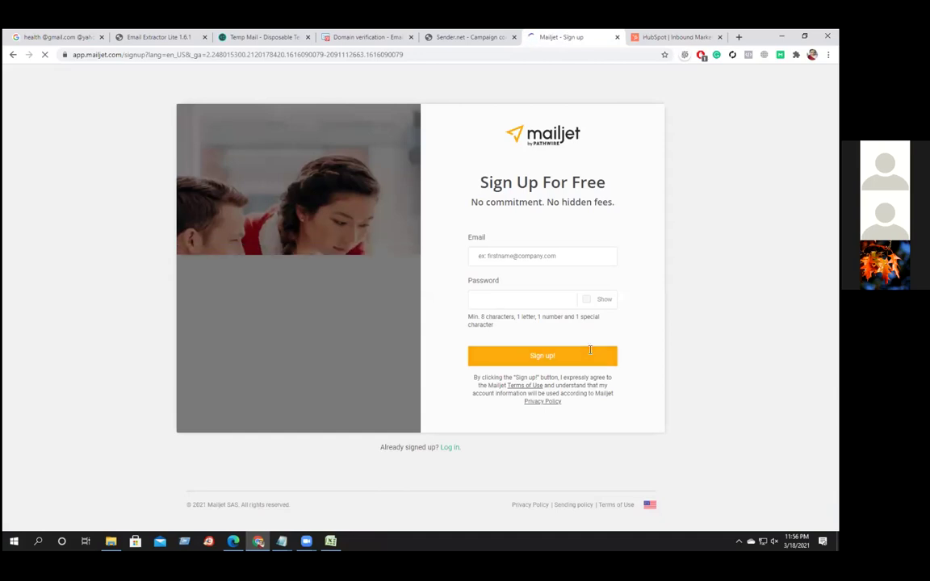
left_click(540, 255)
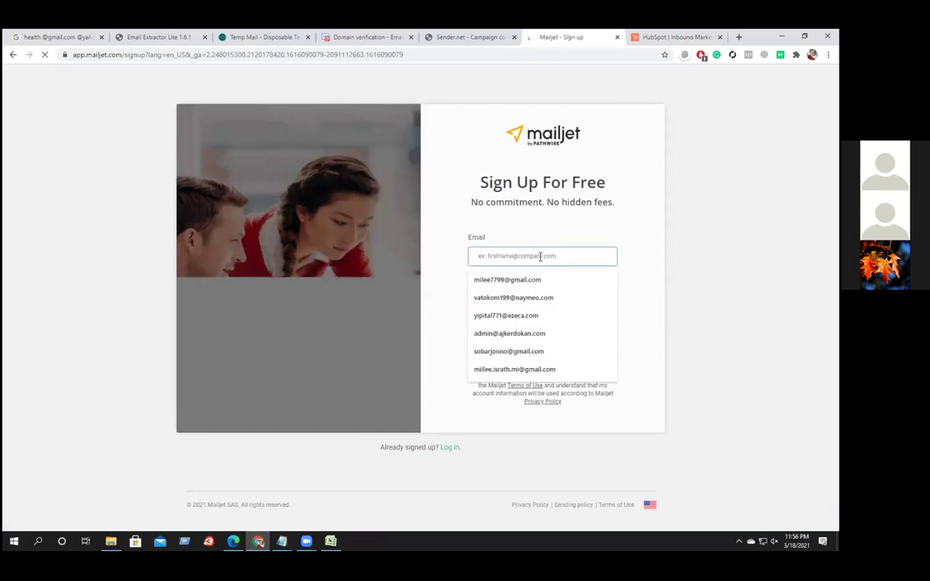
key("ctrl+v")
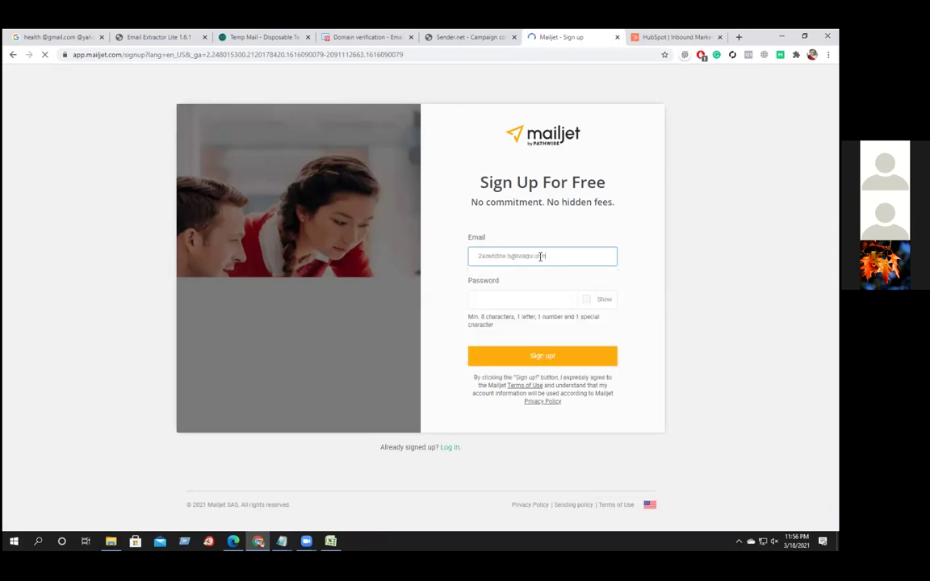
left_click(525, 298)
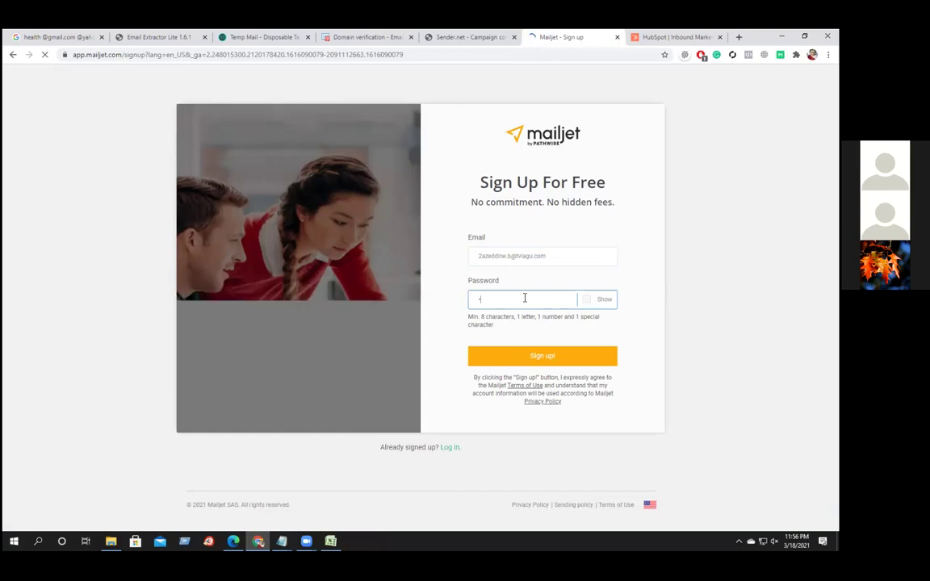
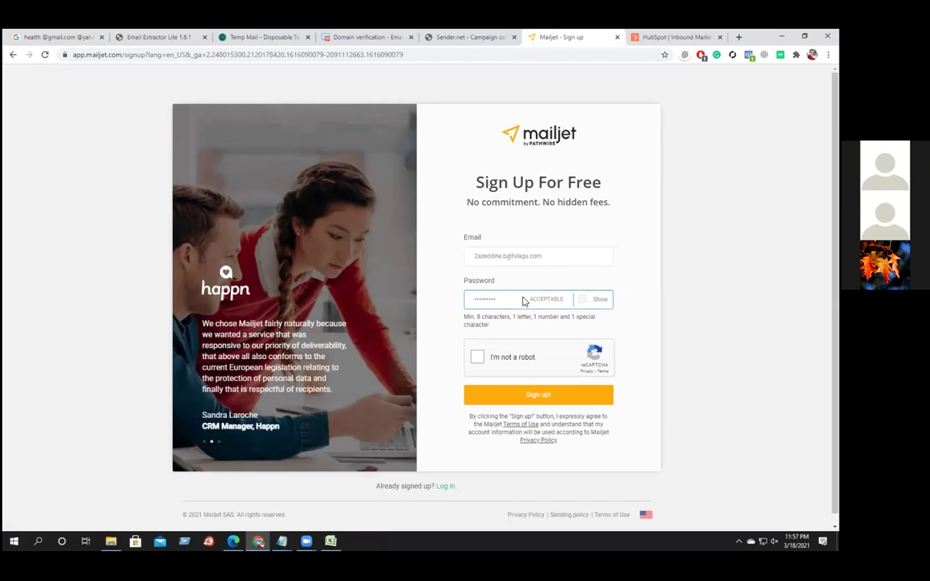
left_click(582, 299)
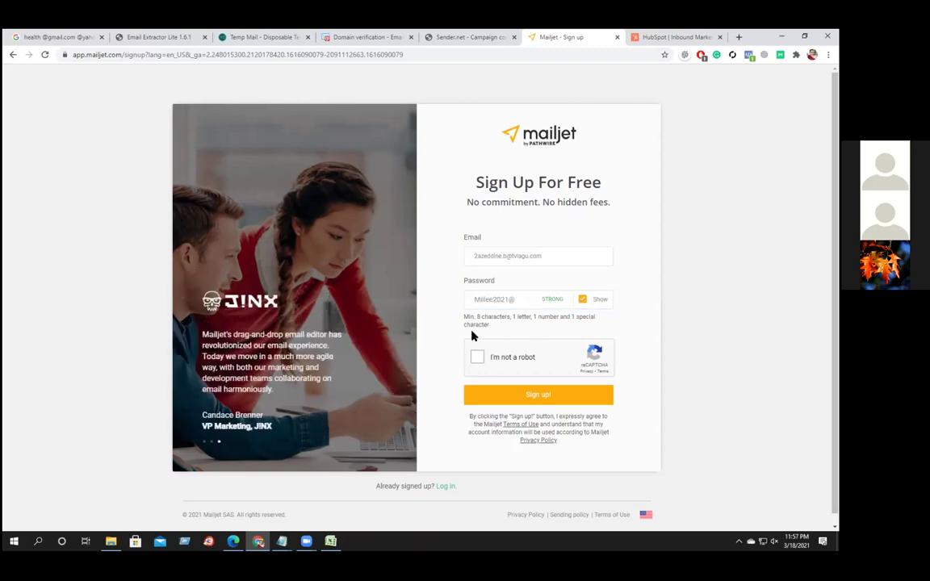
left_click(477, 357)
left_click(544, 398)
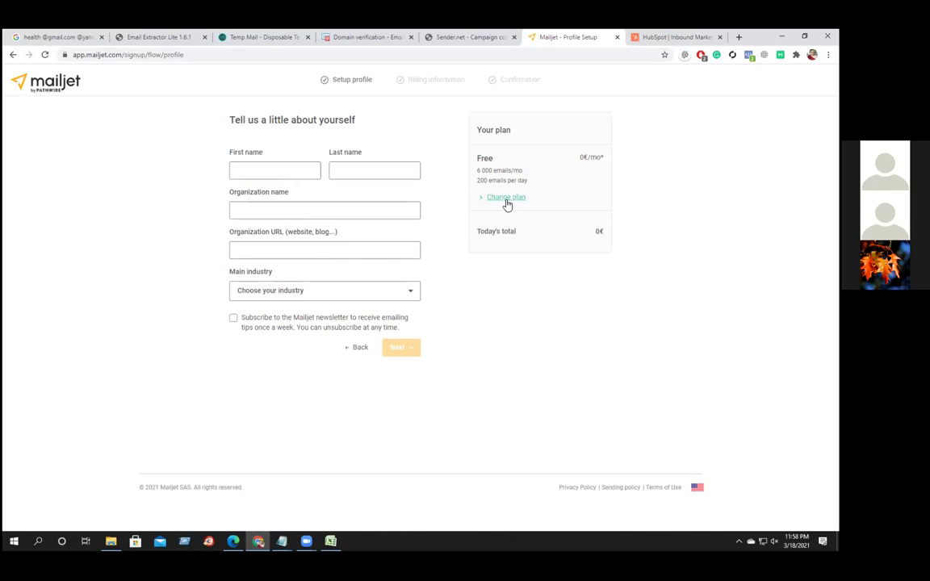
Enter the first and last name and the organization name 'harano polapain'.
left_click(280, 172)
type("hags")
left_click(330, 173)
type("sadbjd")
left_click(312, 210)
type("harano po")
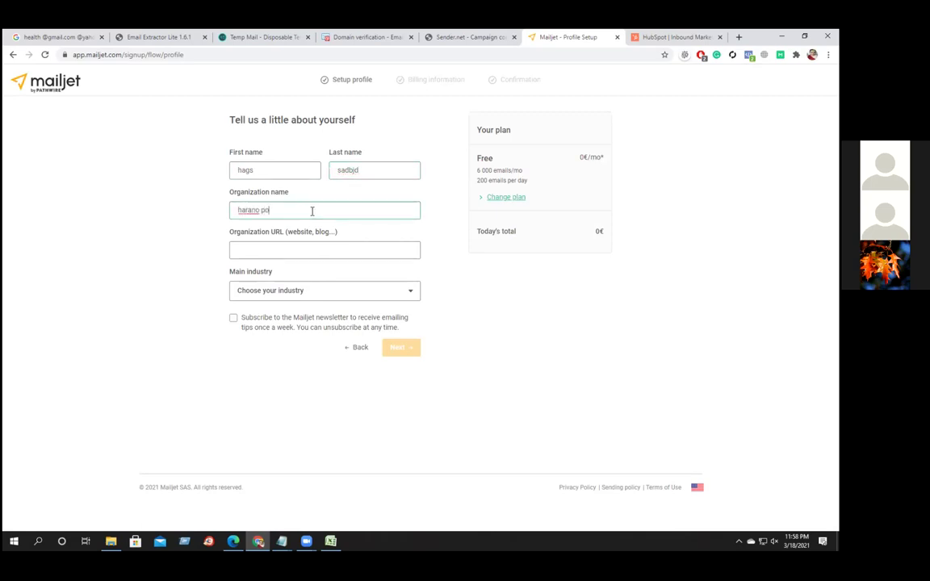
type("lapain")
left_click(295, 248)
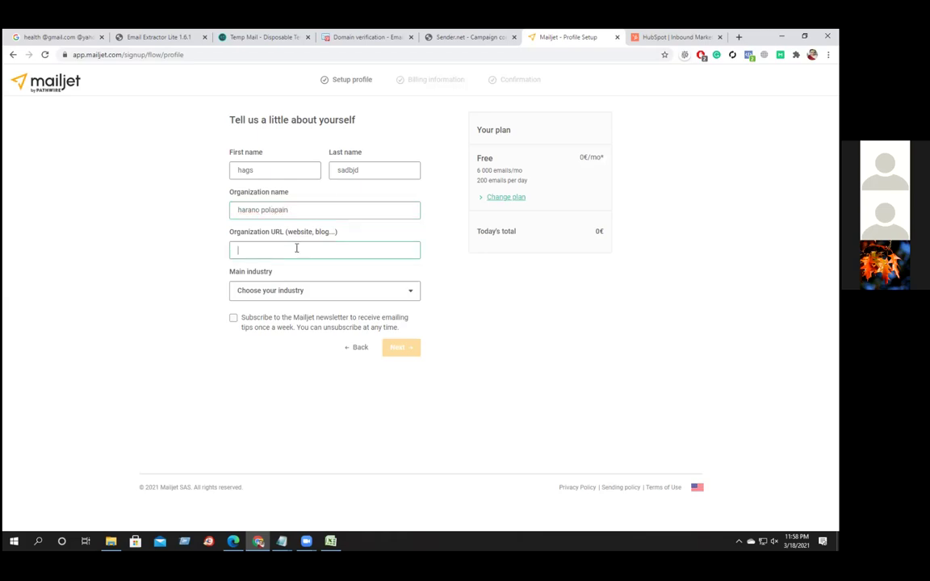
key("ctrl+v")
left_click_drag(281, 248, 192, 248)
type("https://")
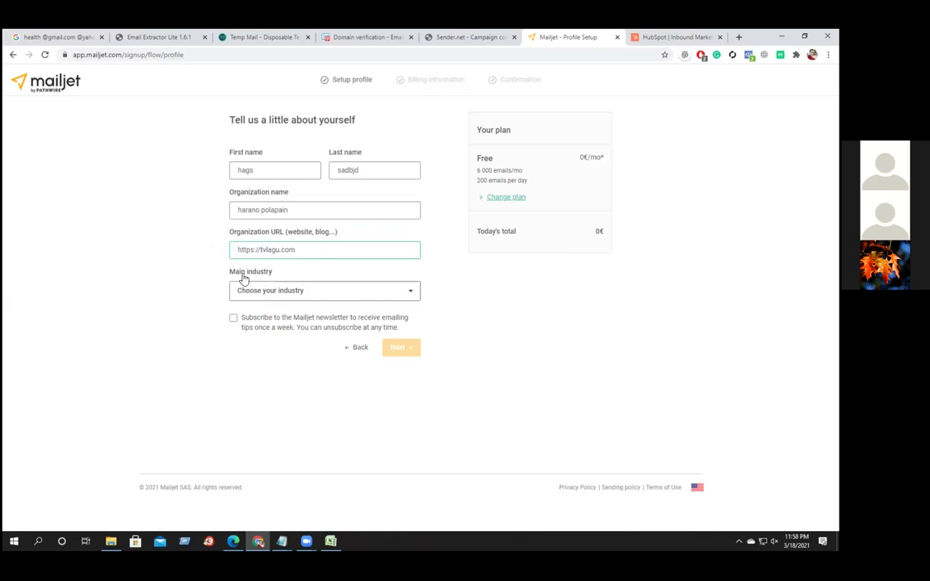
Choose Fashion as main industry, opt into the newsletter, and complete the Free plan order.
left_click(298, 292)
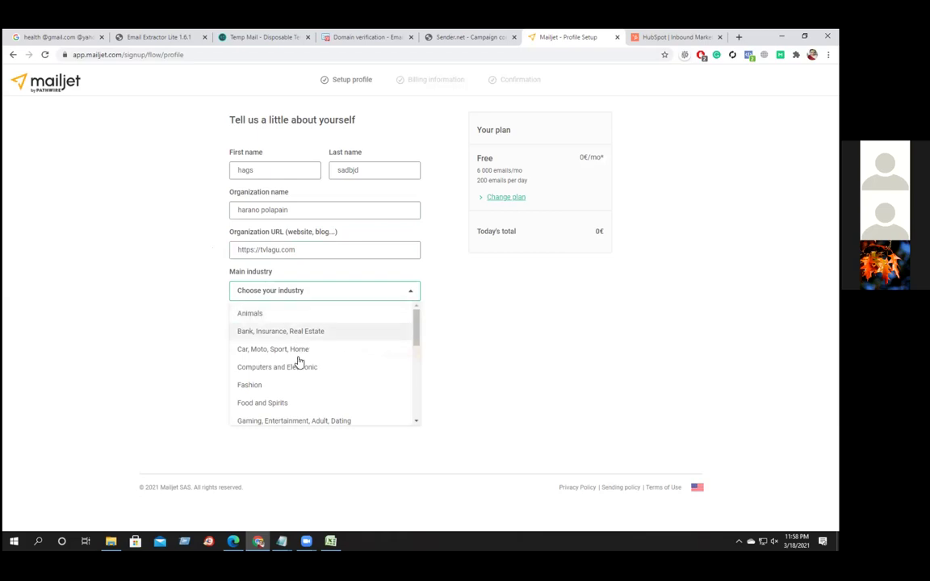
left_click(251, 386)
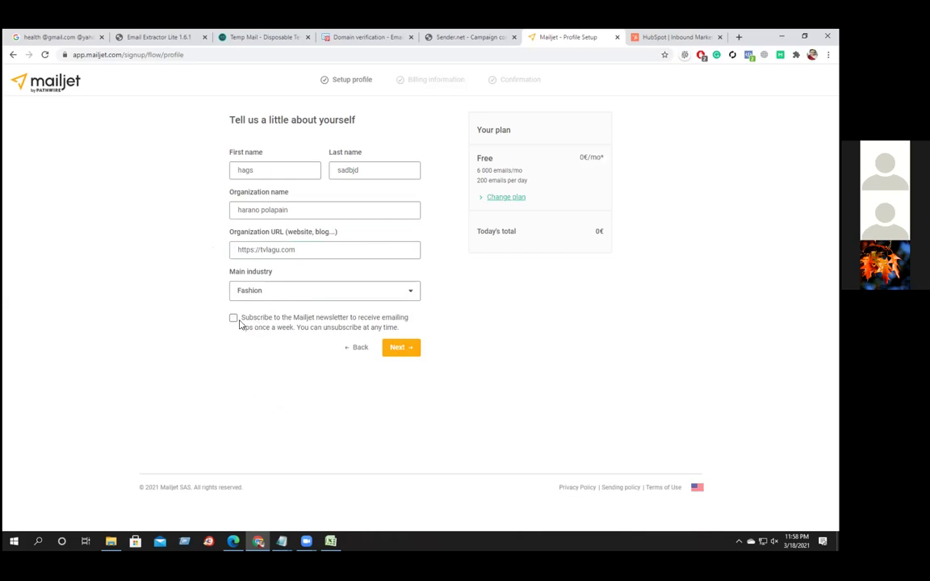
left_click(234, 319)
left_click(402, 347)
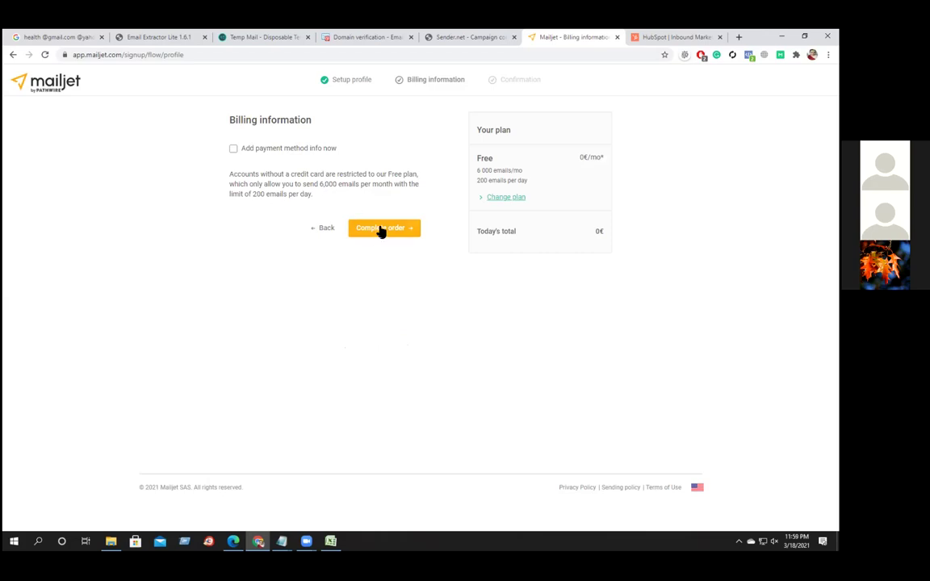
left_click(381, 229)
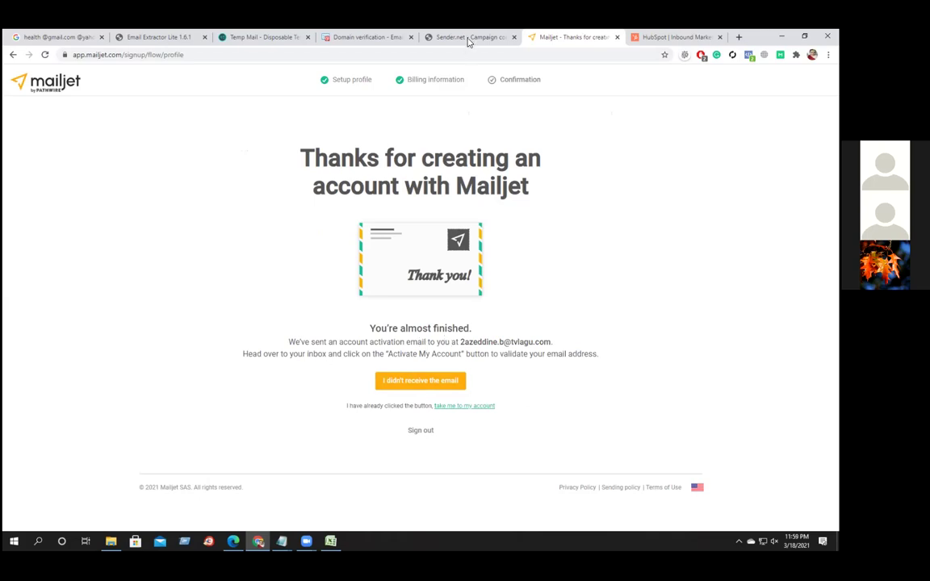
Open the 'Mailjet - Activate your account' email in the disposable inbox and activate the account.
left_click(385, 39)
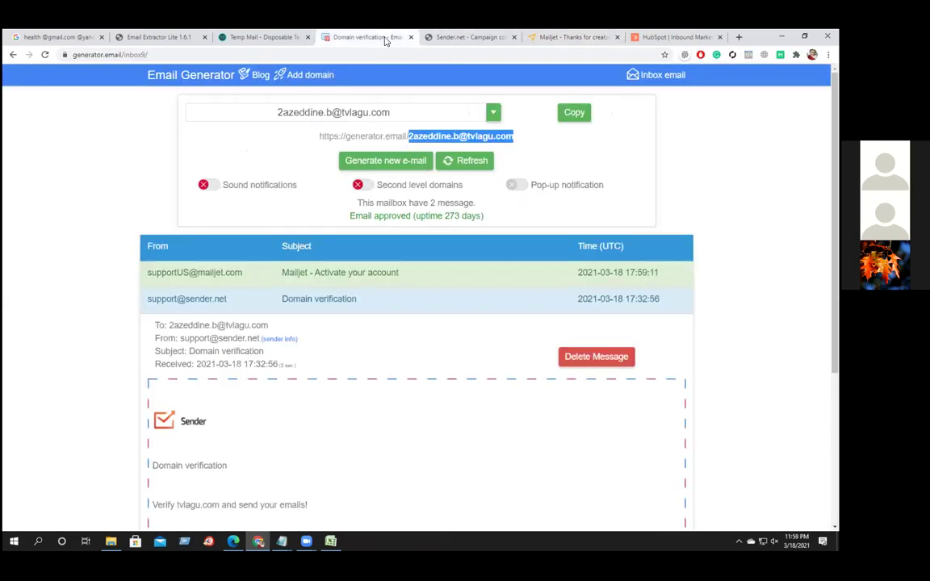
left_click(361, 274)
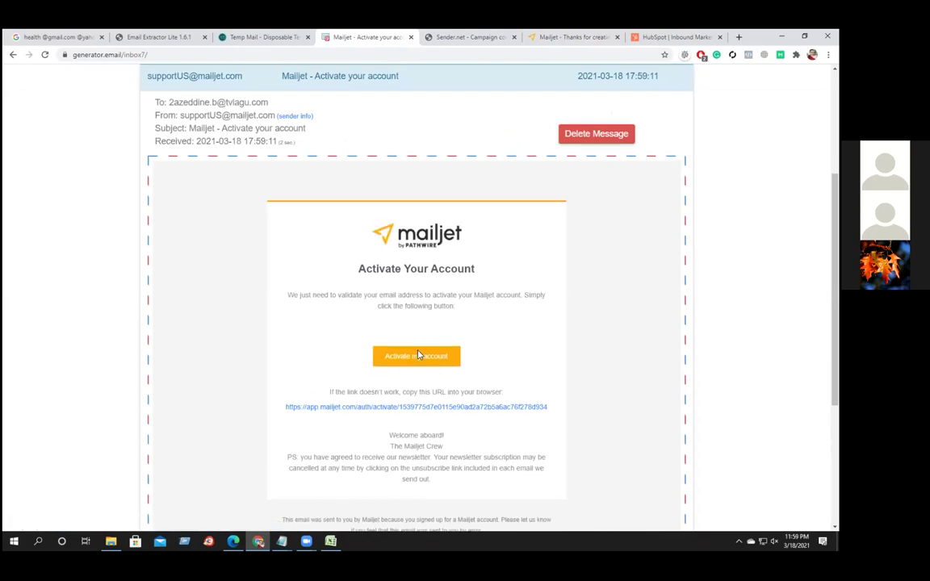
left_click(419, 358)
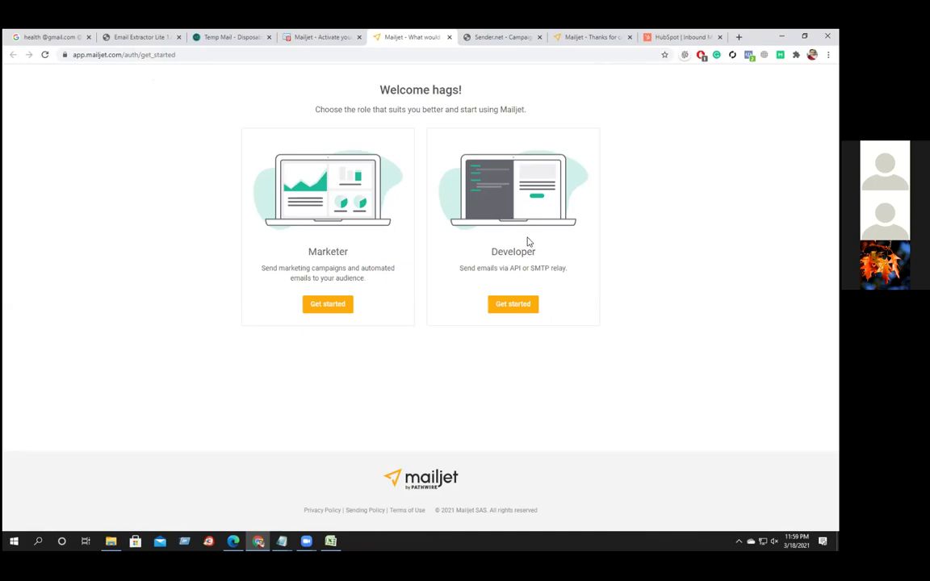
Get started as a Marketer and scroll through the Get Started guide's first steps.
left_click(327, 305)
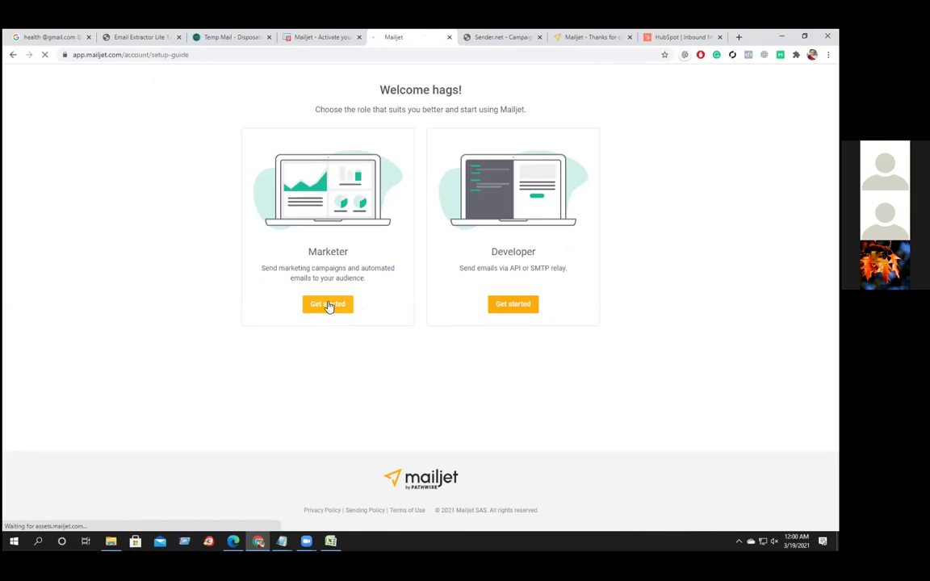
left_click(328, 305)
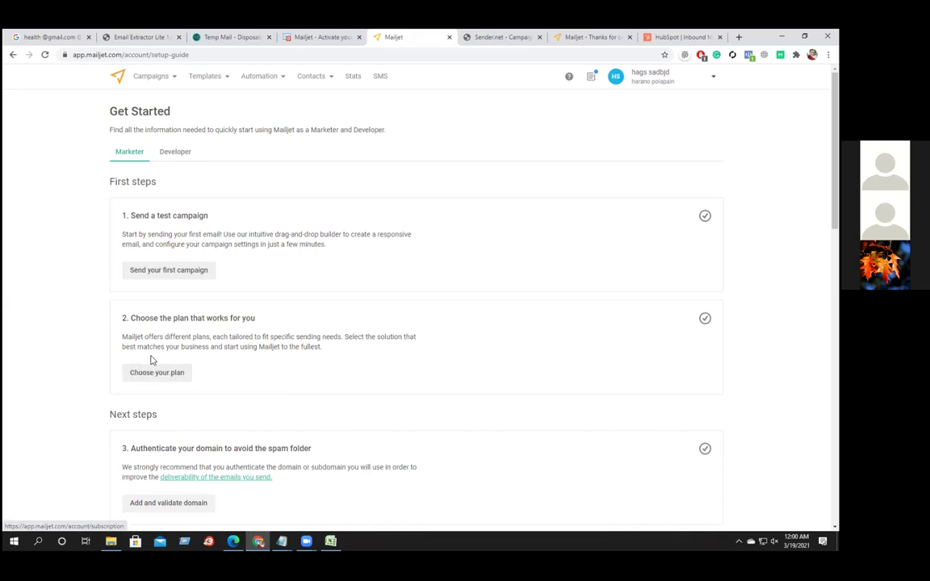
scroll(384, 440, "down", 1)
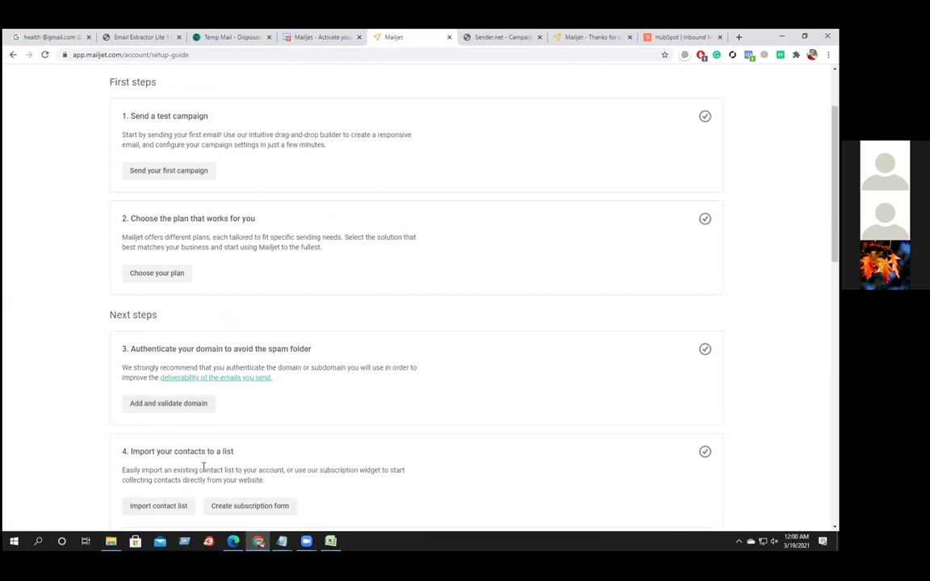
scroll(204, 468, "down", 1)
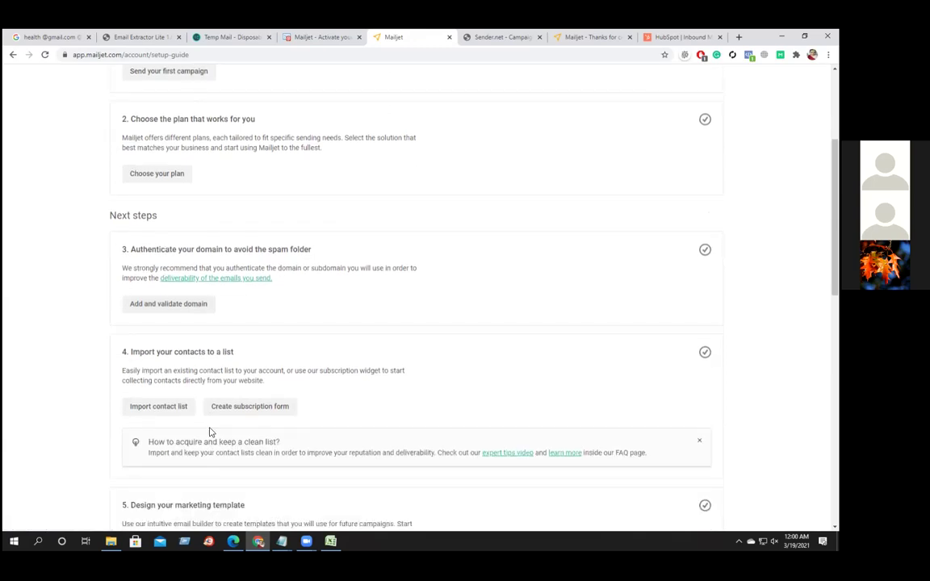
scroll(183, 341, "down", 1)
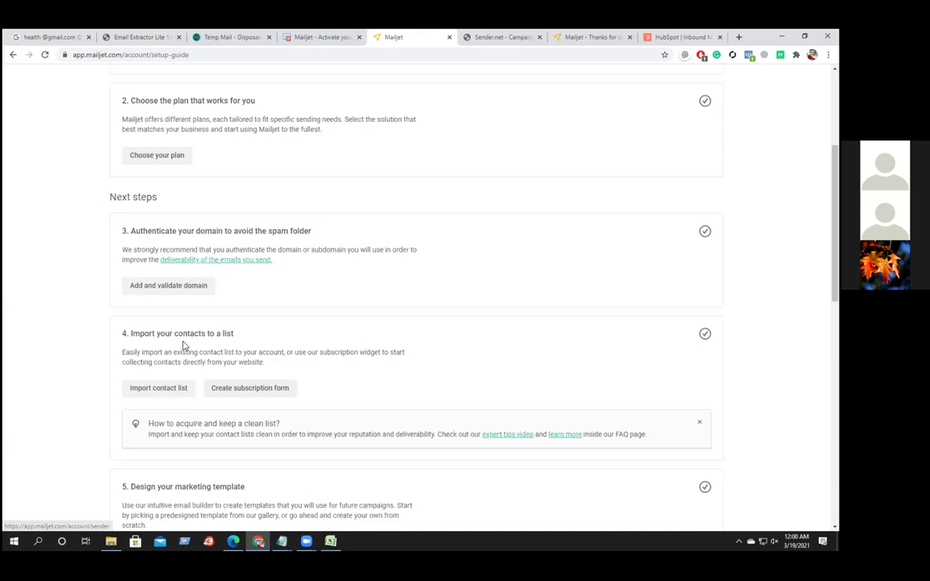
scroll(178, 408, "down", 2)
scroll(193, 396, "down", 1)
scroll(213, 355, "down", 2)
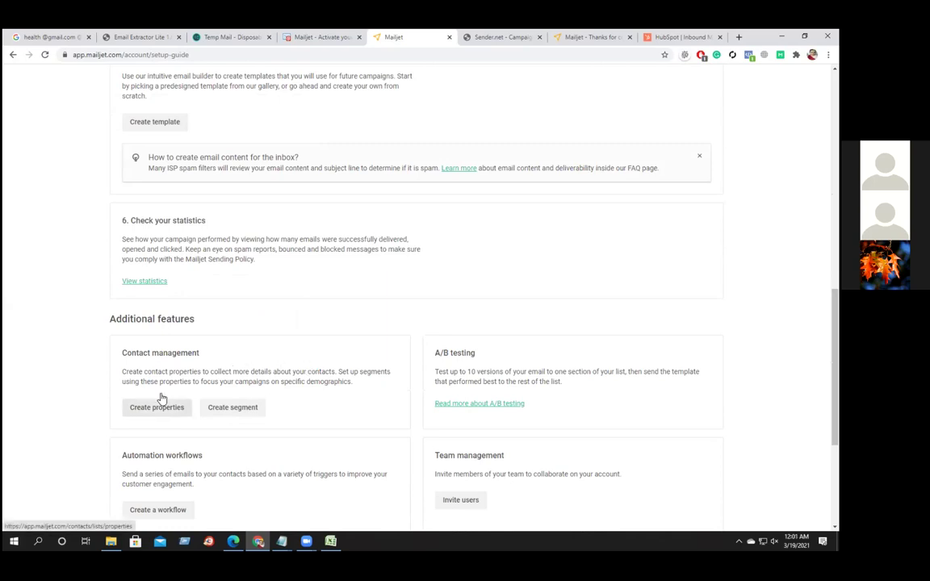
scroll(301, 395, "down", 3)
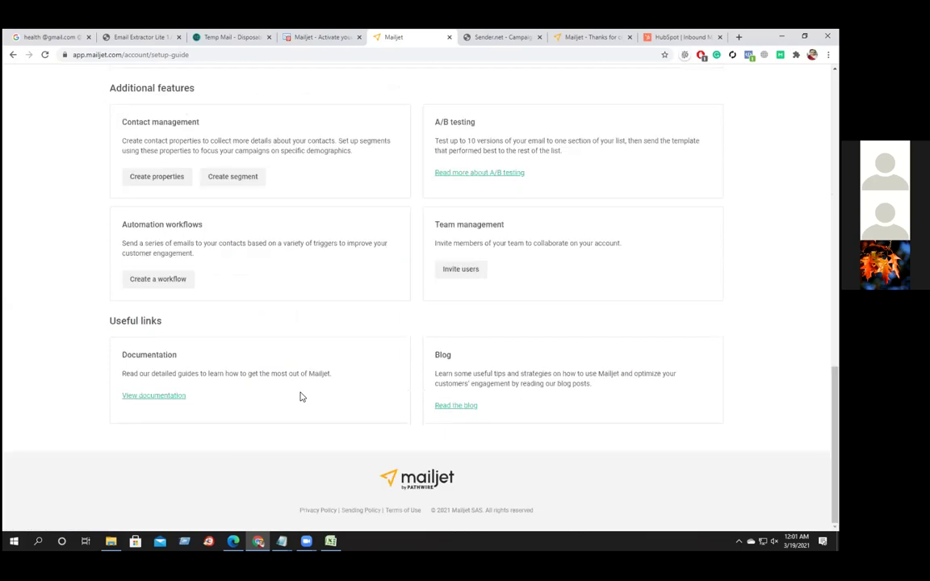
scroll(320, 397, "up", 10)
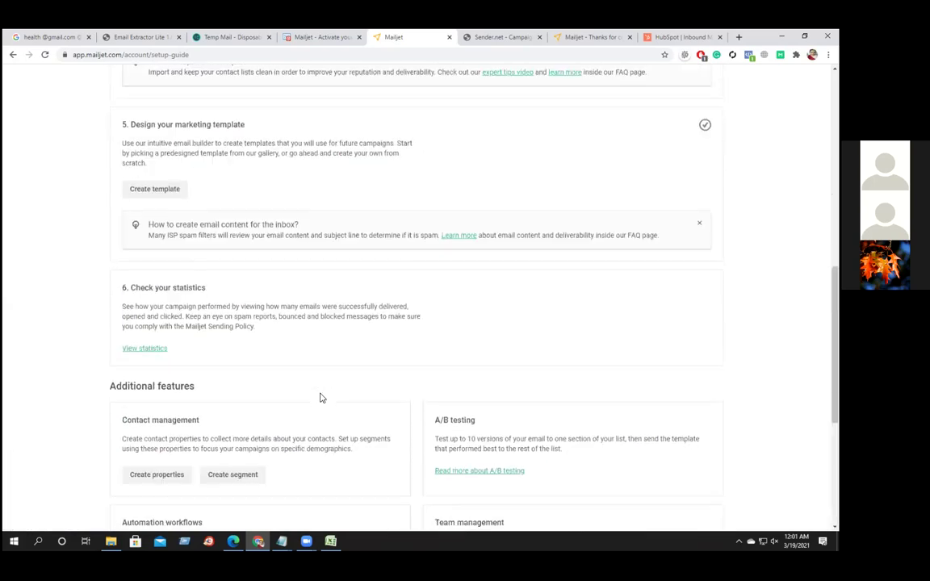
scroll(321, 397, "up", 3)
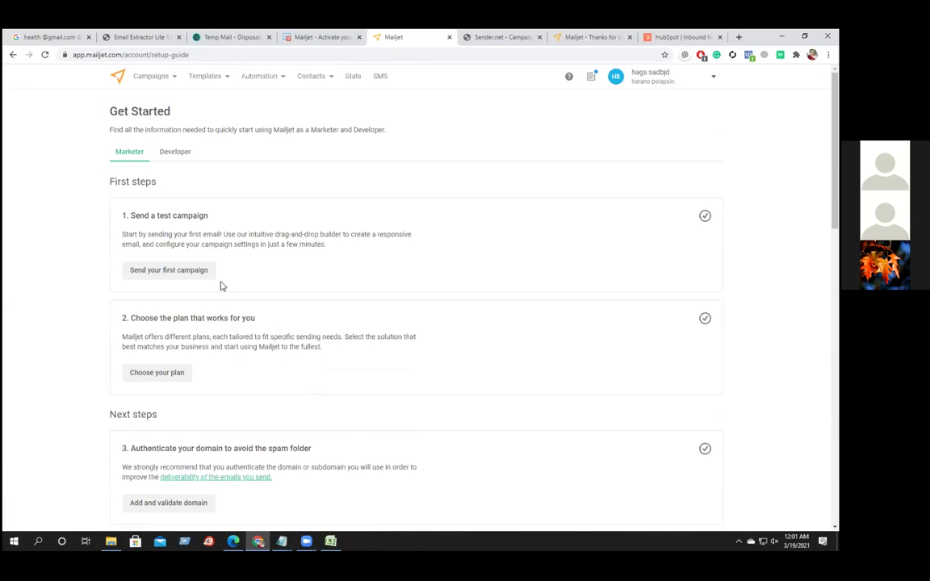
Create the 'Test campaign' with subject 'test' and proceed to designing its email.
left_click(174, 279)
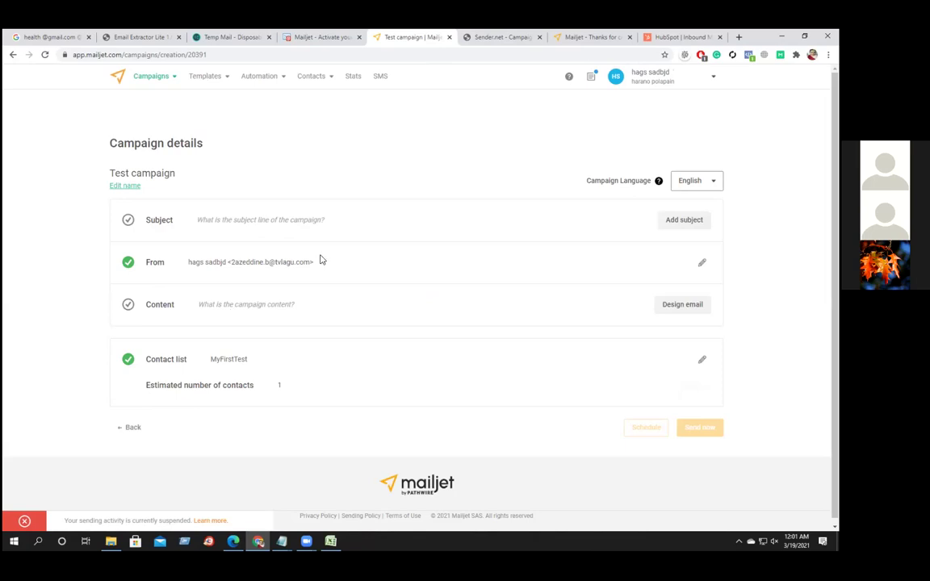
left_click(278, 222)
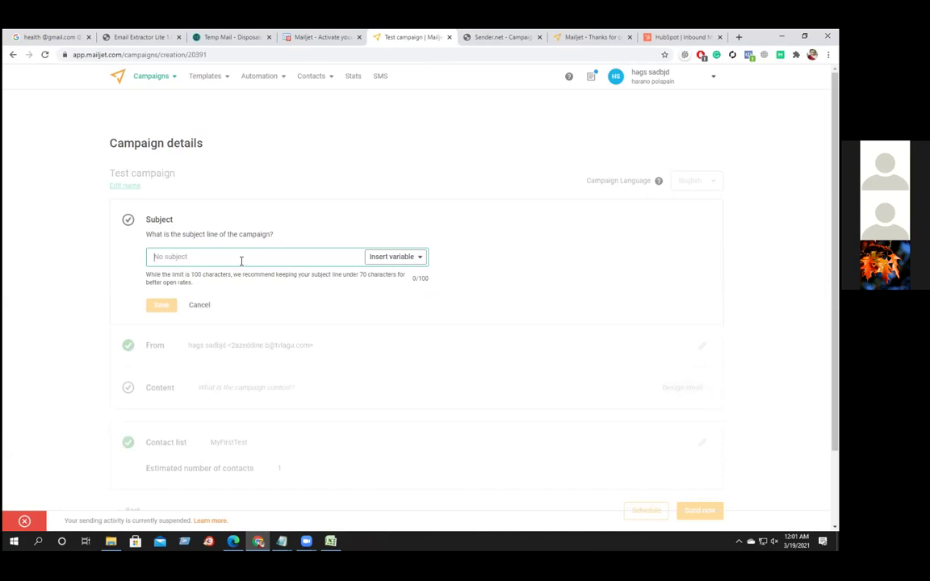
type("test")
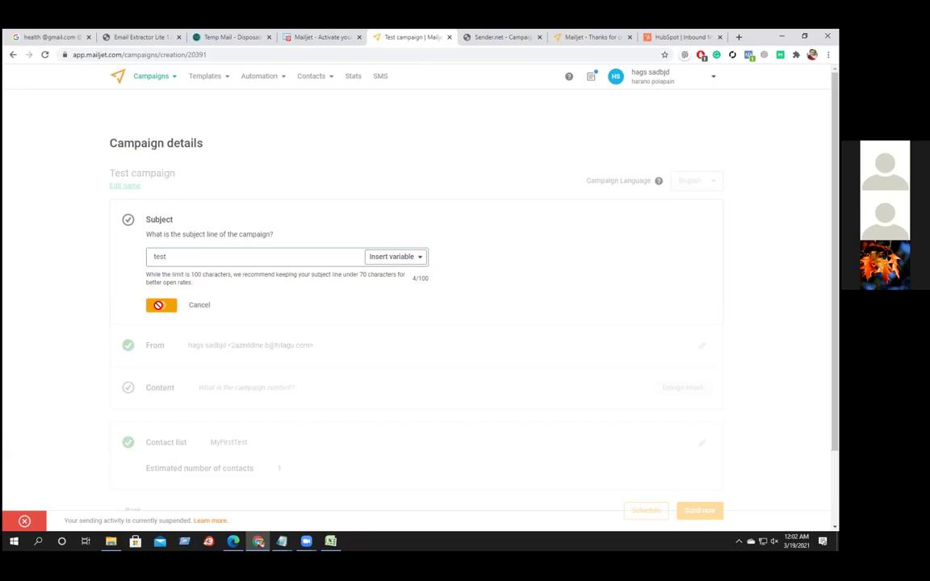
left_click(158, 305)
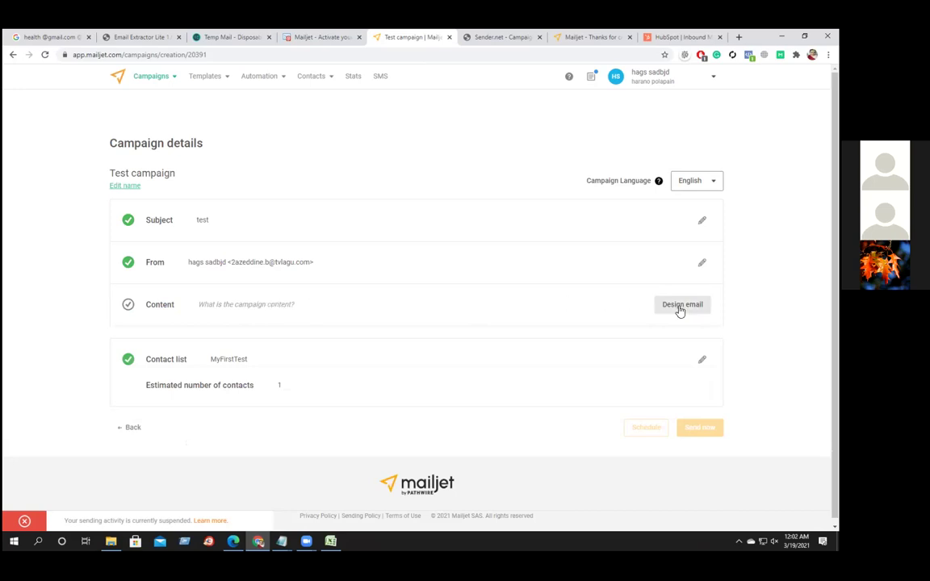
left_click(680, 311)
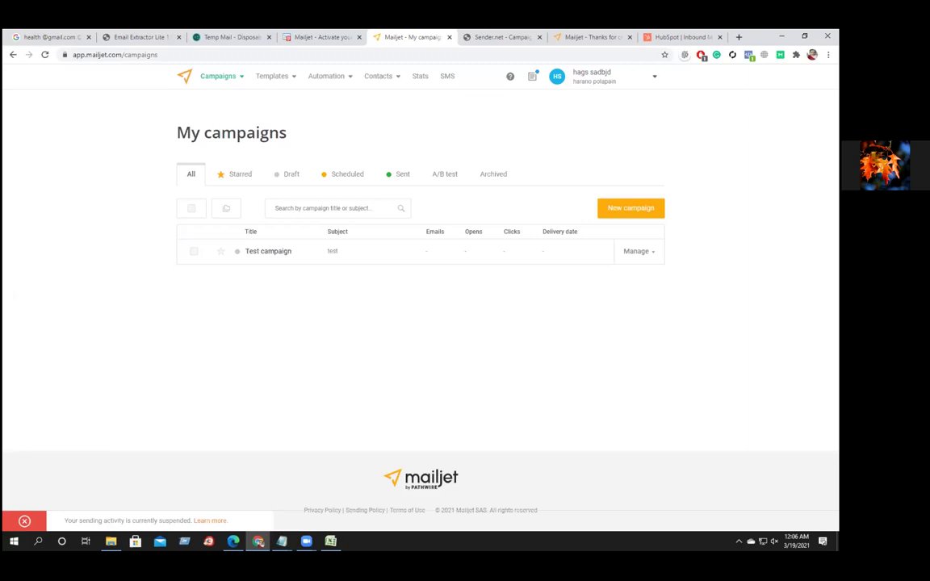
Switch the My campaigns list from Starred to All campaigns.
left_click(239, 174)
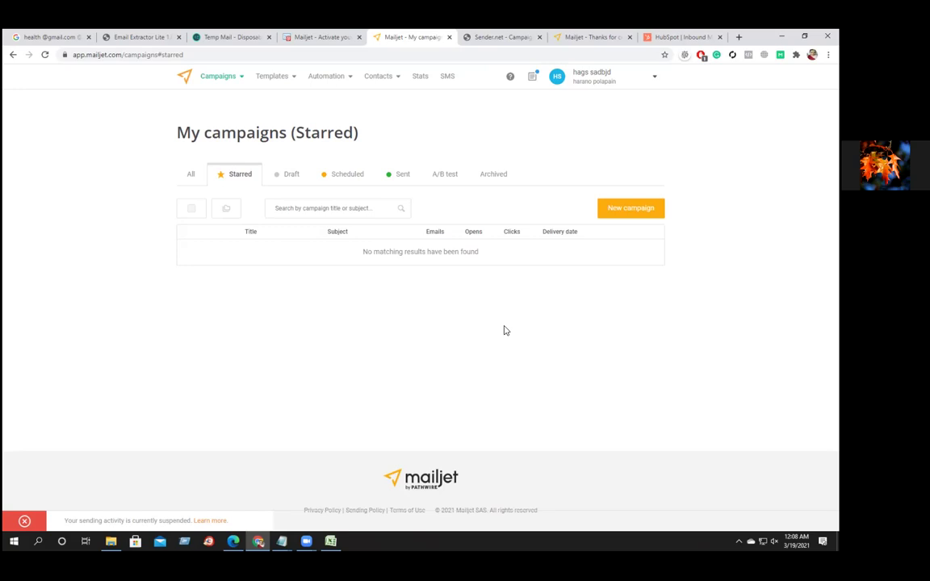
left_click(192, 182)
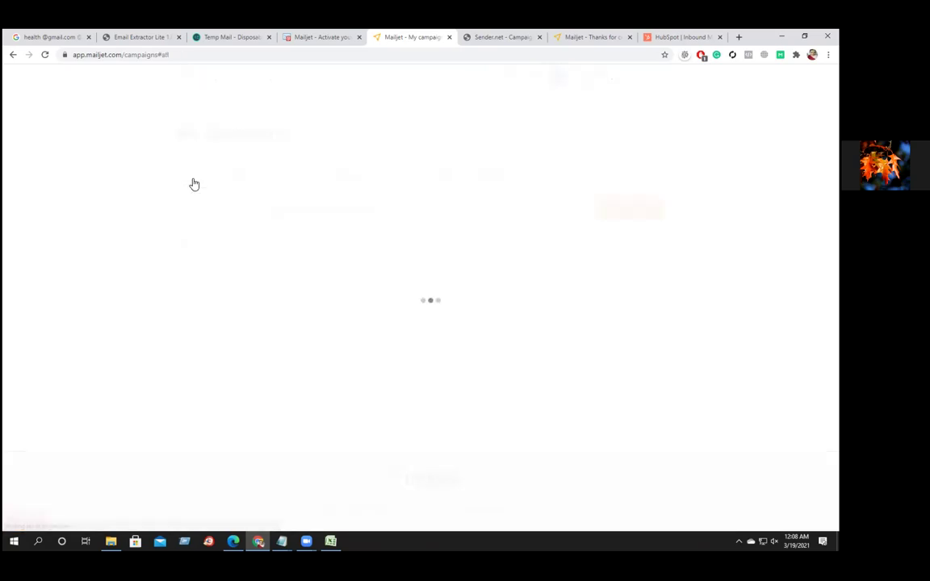